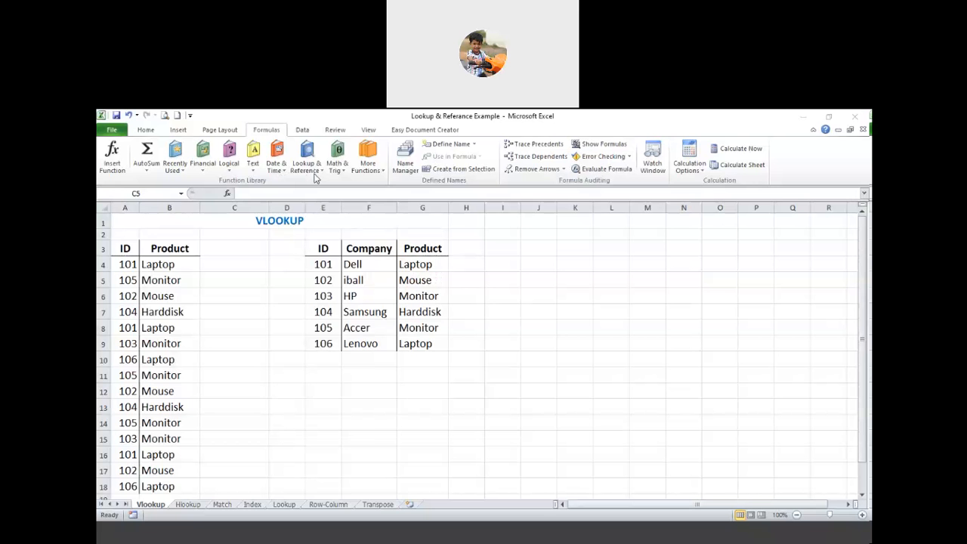
Review the list of available Lookup & Reference functions.
click(315, 175)
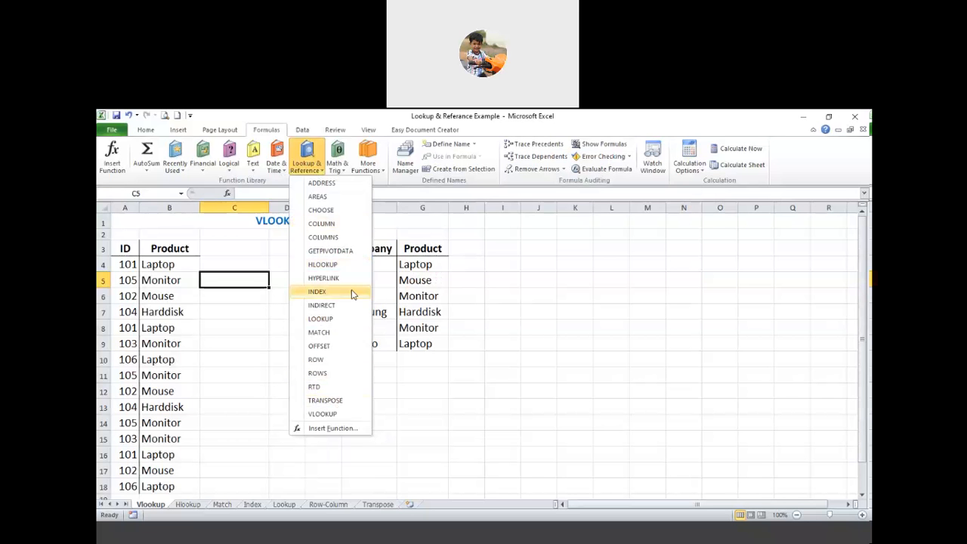
click(285, 313)
click(292, 224)
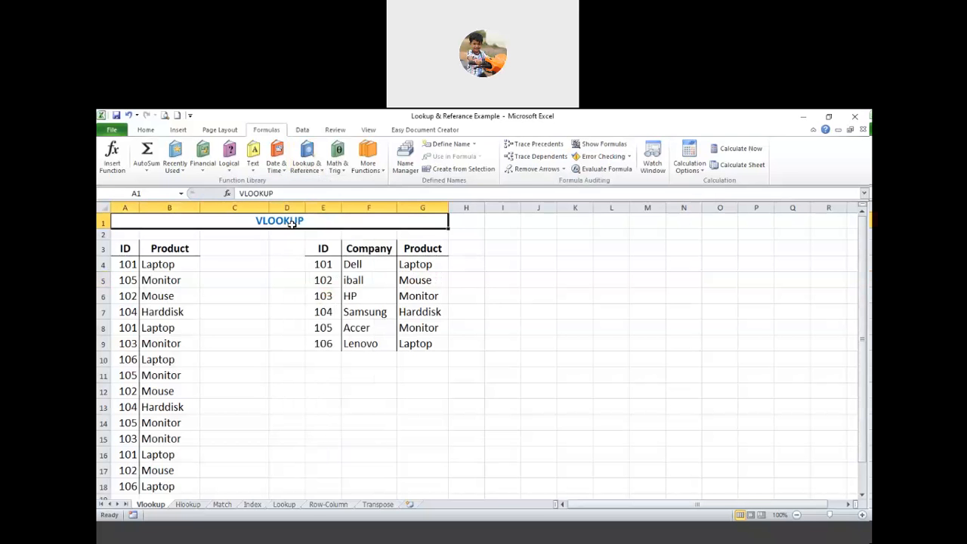
click(306, 157)
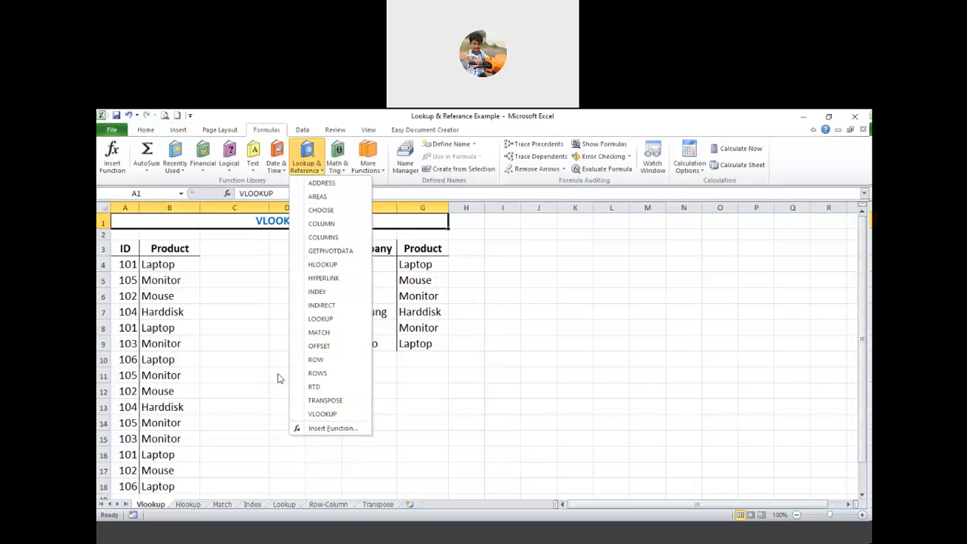
click(230, 311)
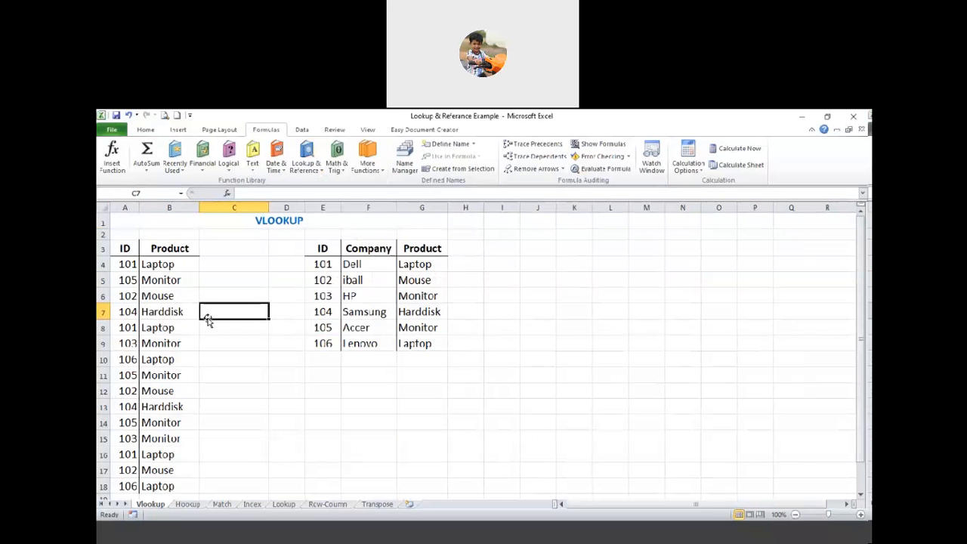
click(260, 375)
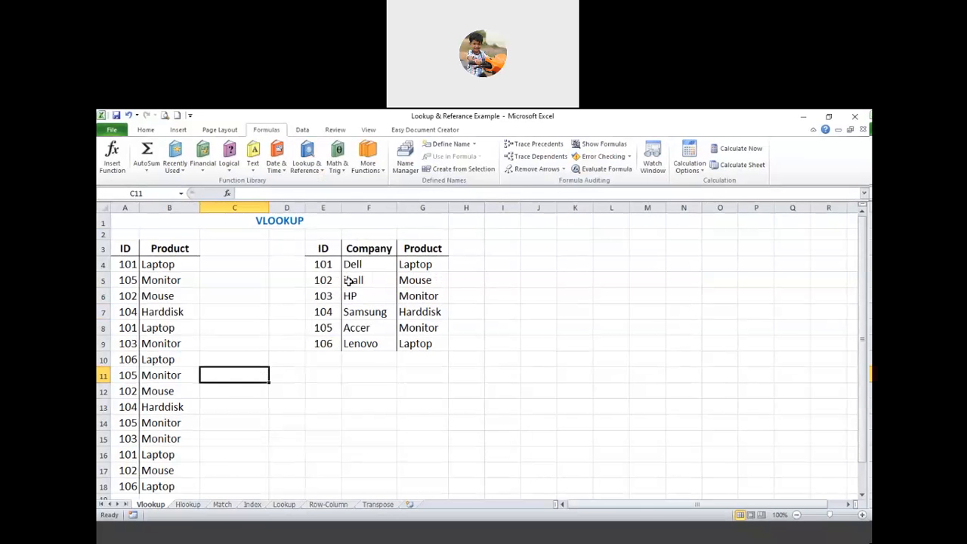
Examine the VLOOKUP formula in B4, especially its absolute table array reference to the ID, Company and Product table in E3:G9.
drag(322, 248, 426, 344)
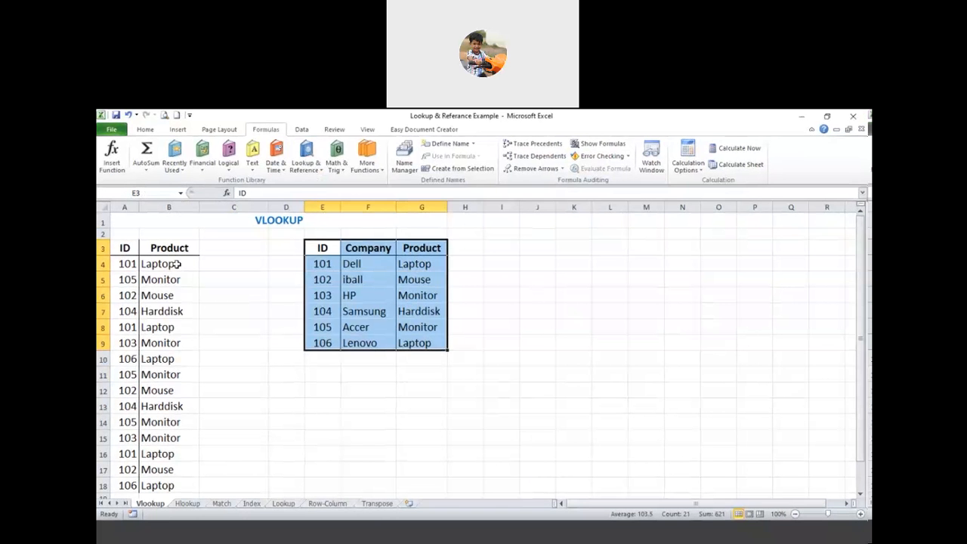
drag(176, 264, 174, 280)
click(173, 310)
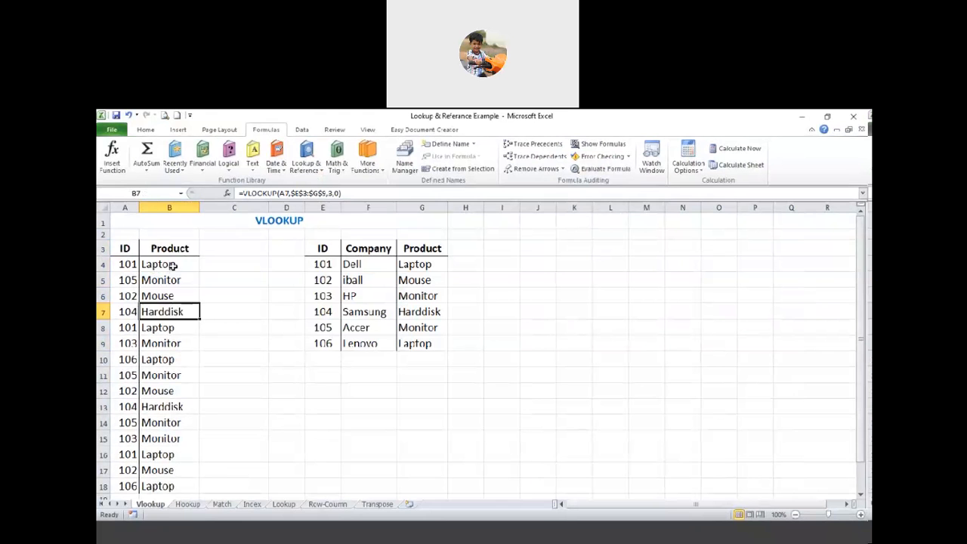
double_click(173, 266)
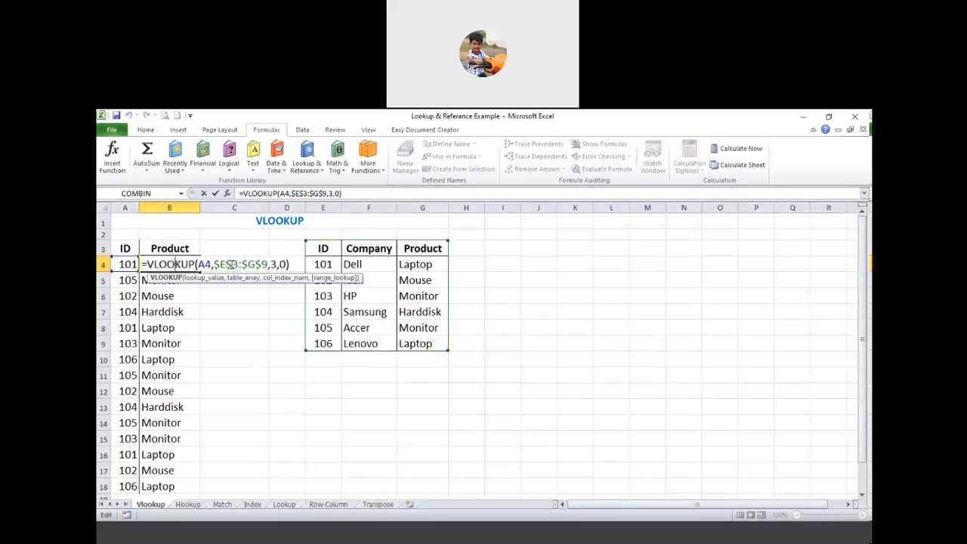
click(216, 264)
click(228, 263)
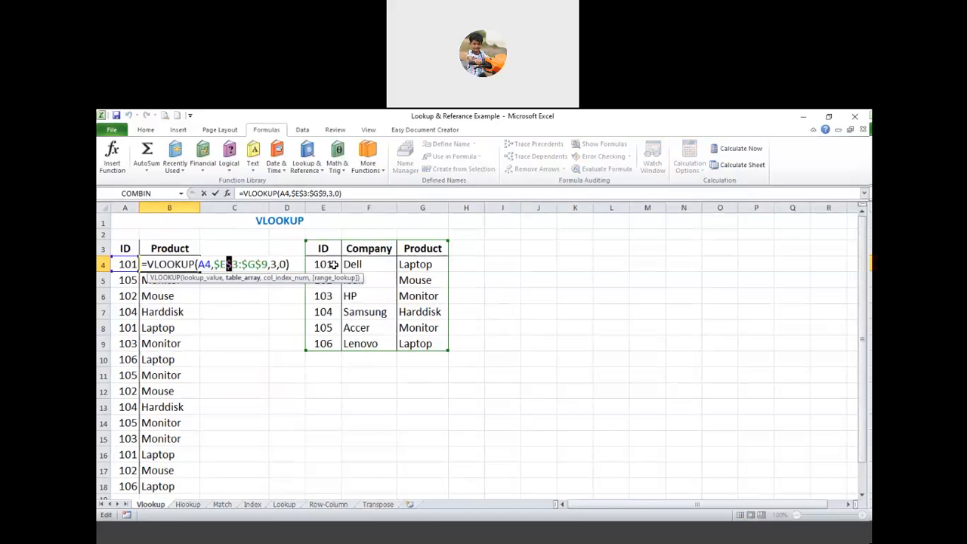
double_click(240, 265)
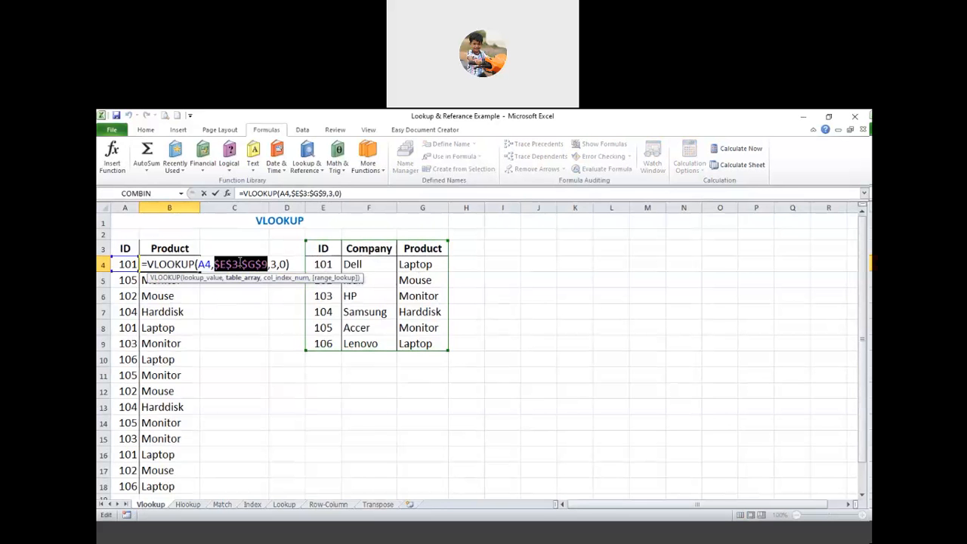
click(239, 264)
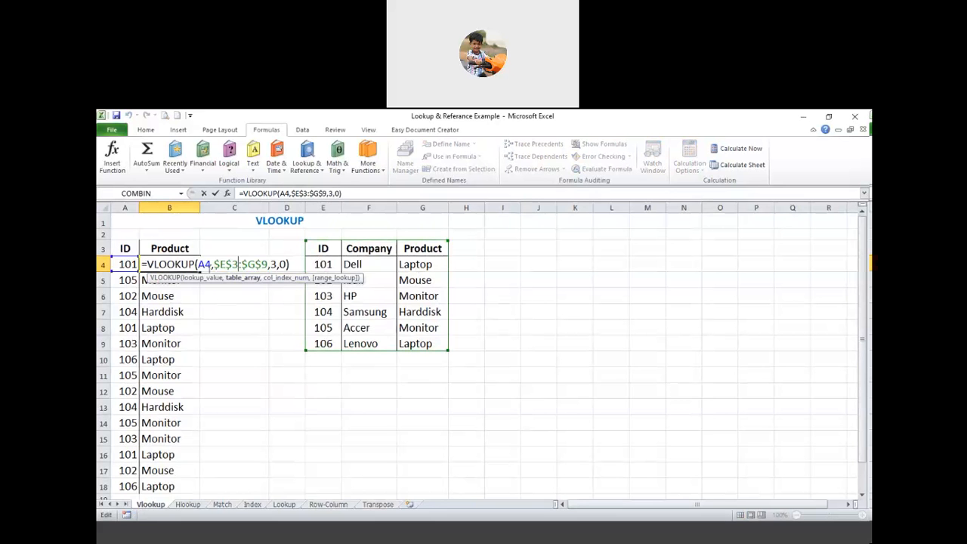
click(209, 265)
drag(269, 263, 220, 264)
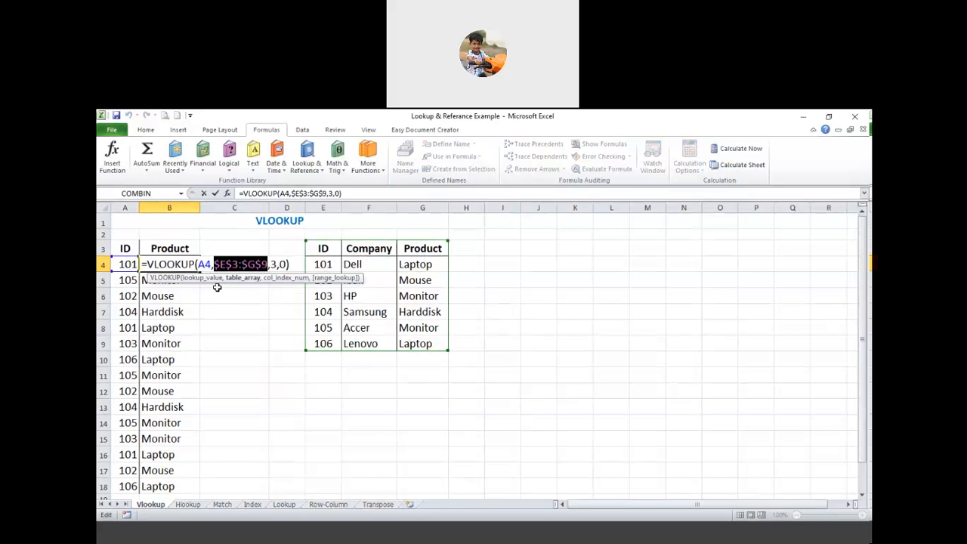
click(241, 265)
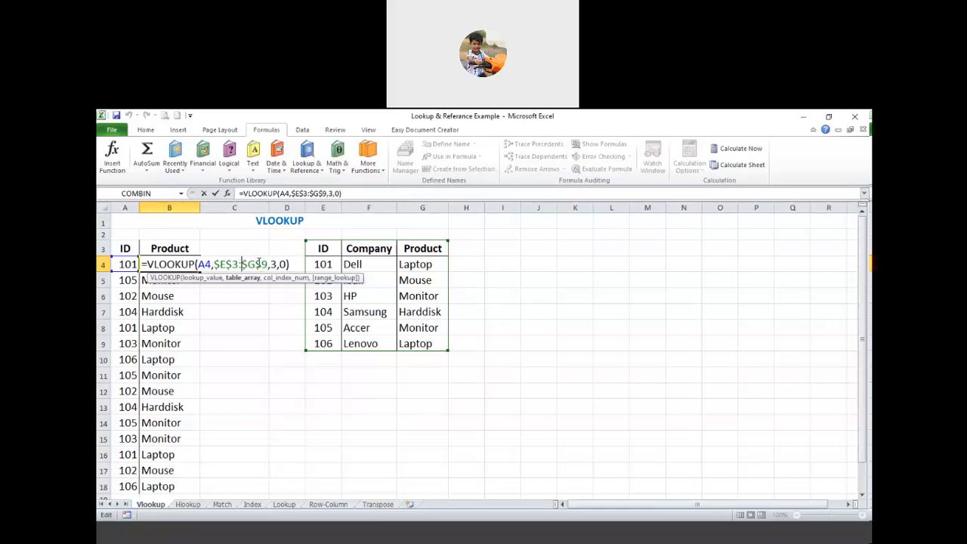
drag(254, 263, 261, 263)
drag(248, 264, 221, 262)
click(222, 262)
click(216, 295)
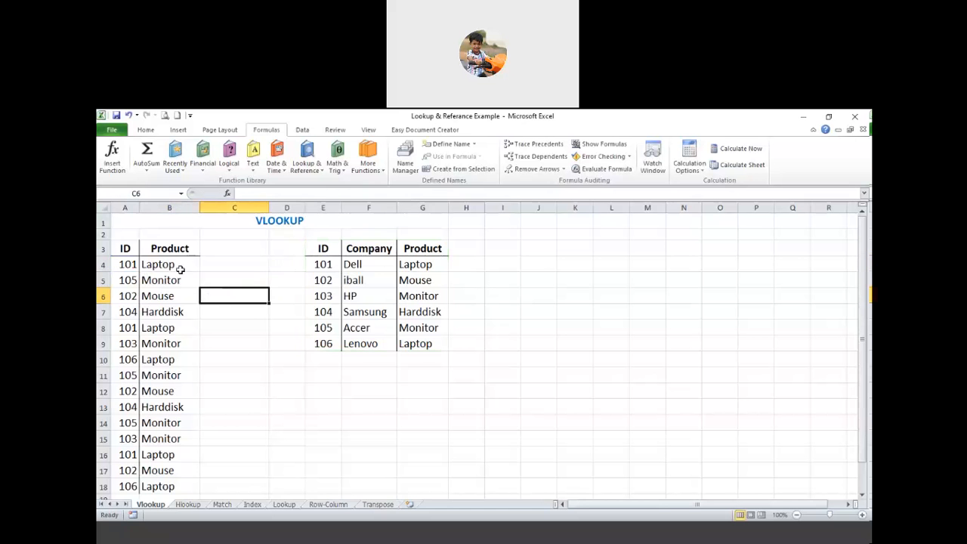
Clear the existing VLOOKUP formulas under the Product heading in column B, starting from B4.
drag(181, 269, 169, 478)
scroll(190, 431, up, 2)
key(Delete)
click(234, 328)
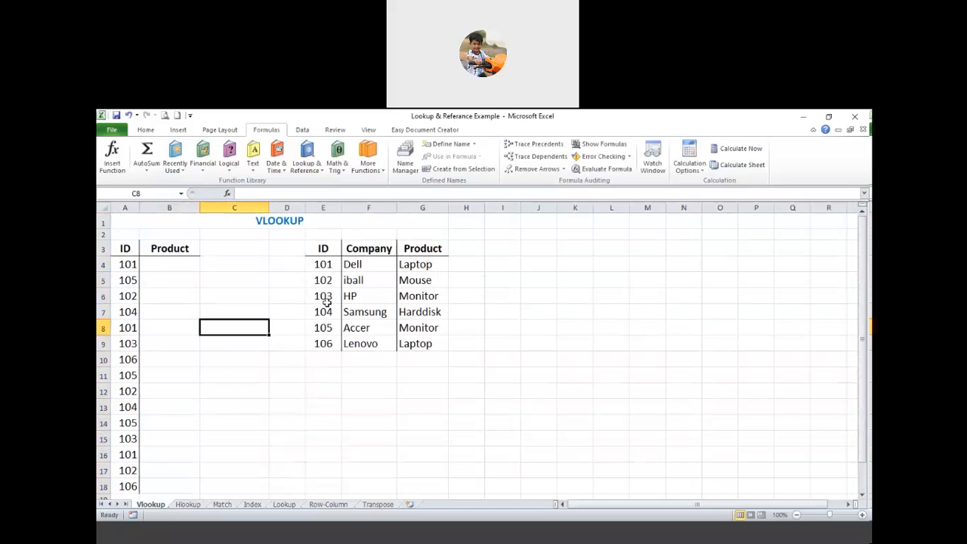
Compare the IDs in column A with the IDs of the lookup table in E3:G9.
drag(323, 248, 423, 341)
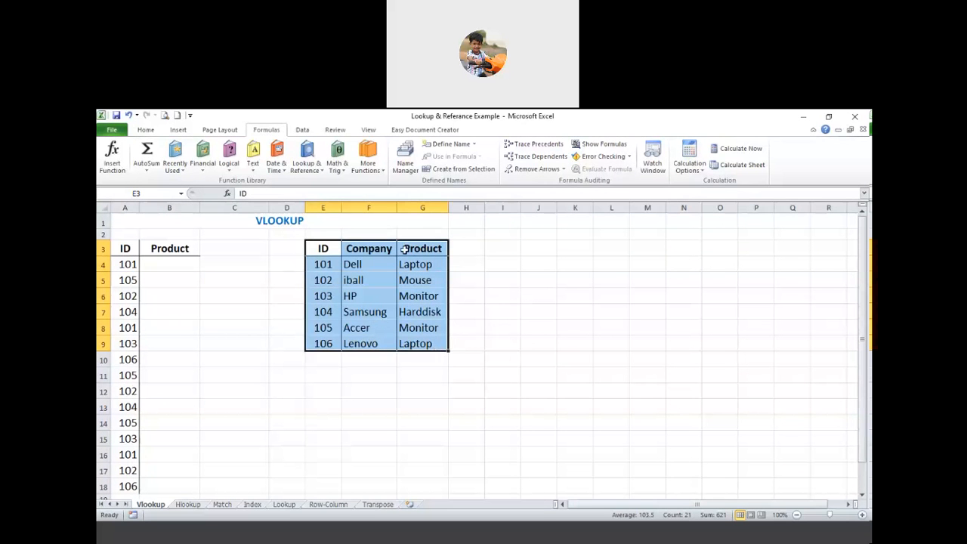
click(376, 306)
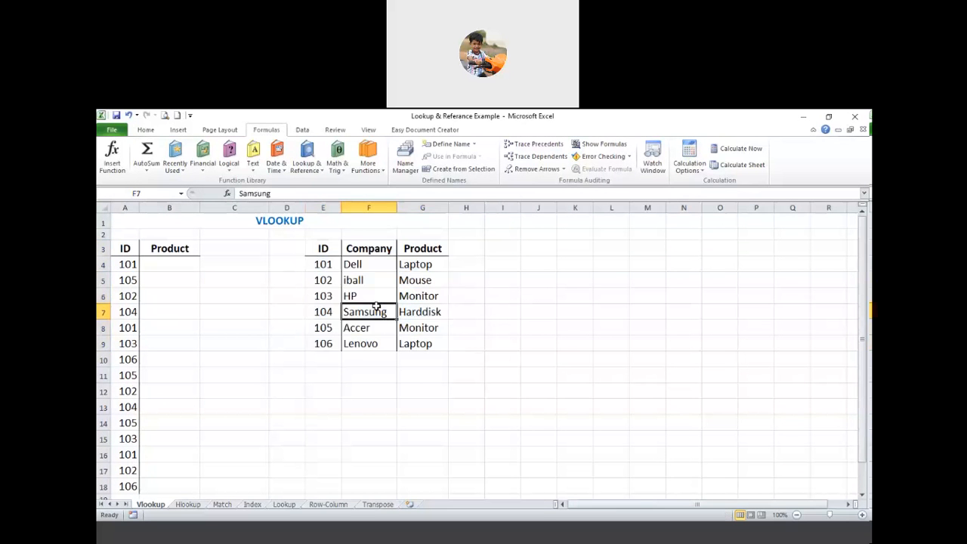
click(296, 219)
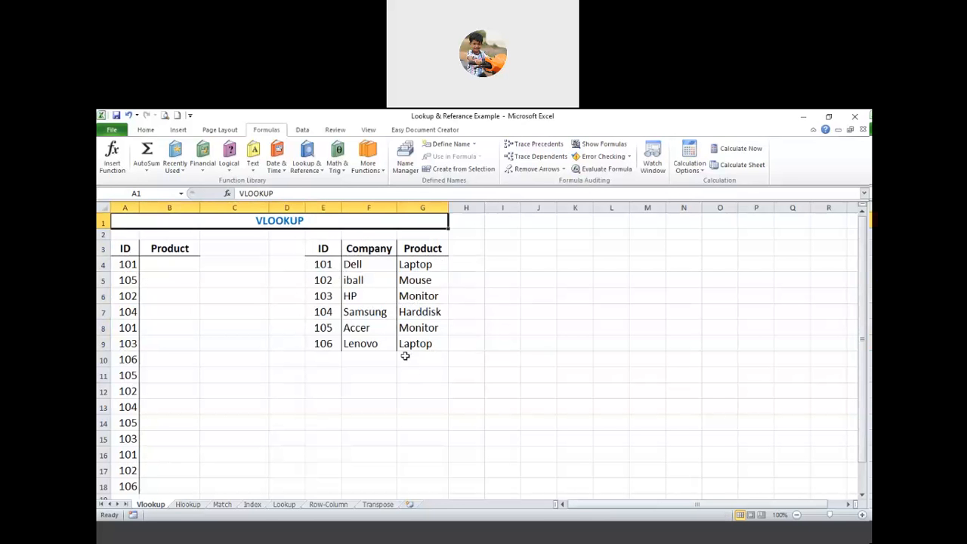
click(127, 265)
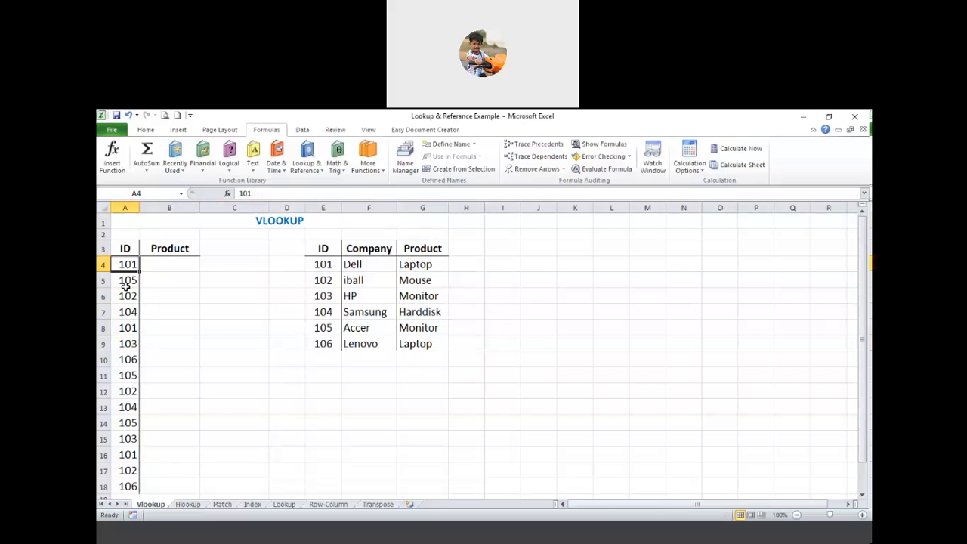
click(125, 282)
click(126, 311)
click(125, 343)
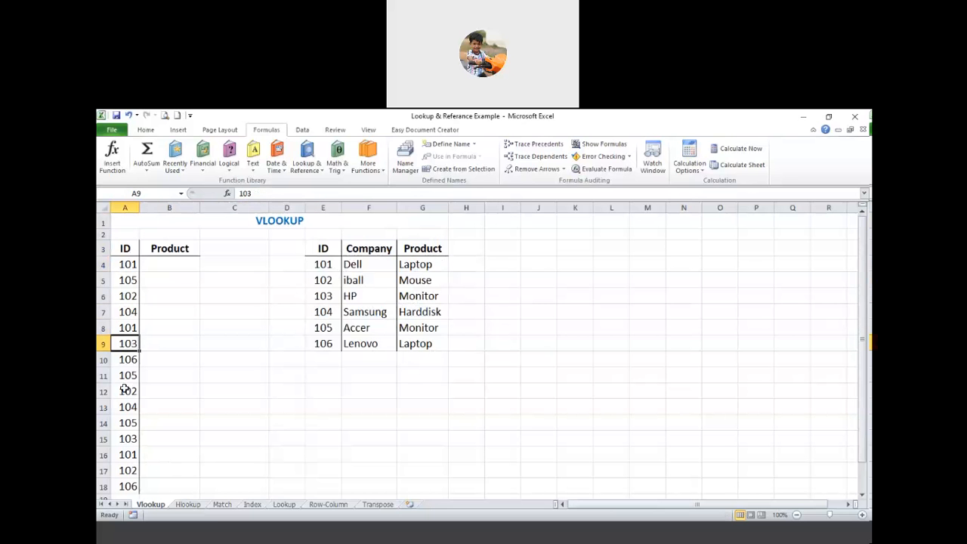
click(323, 265)
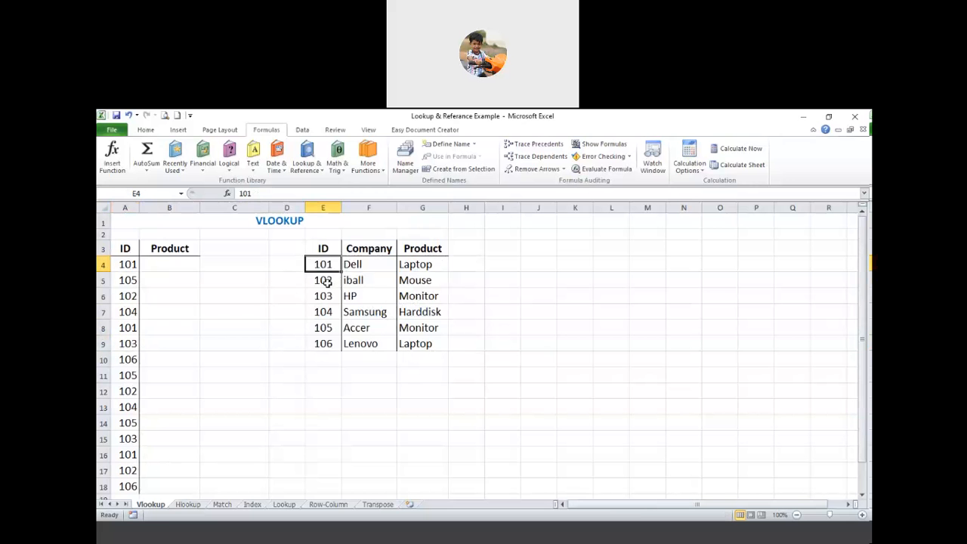
click(322, 314)
drag(125, 248, 185, 481)
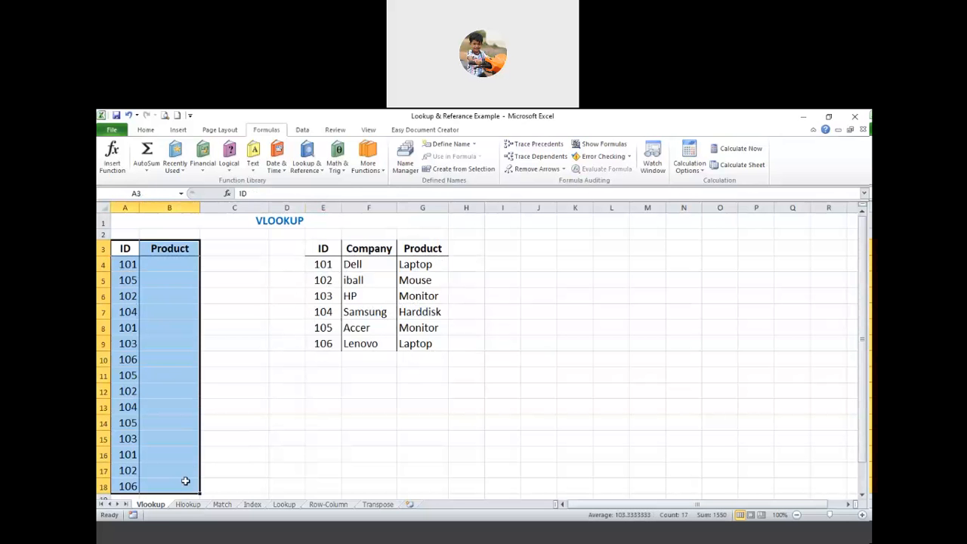
click(185, 410)
click(130, 268)
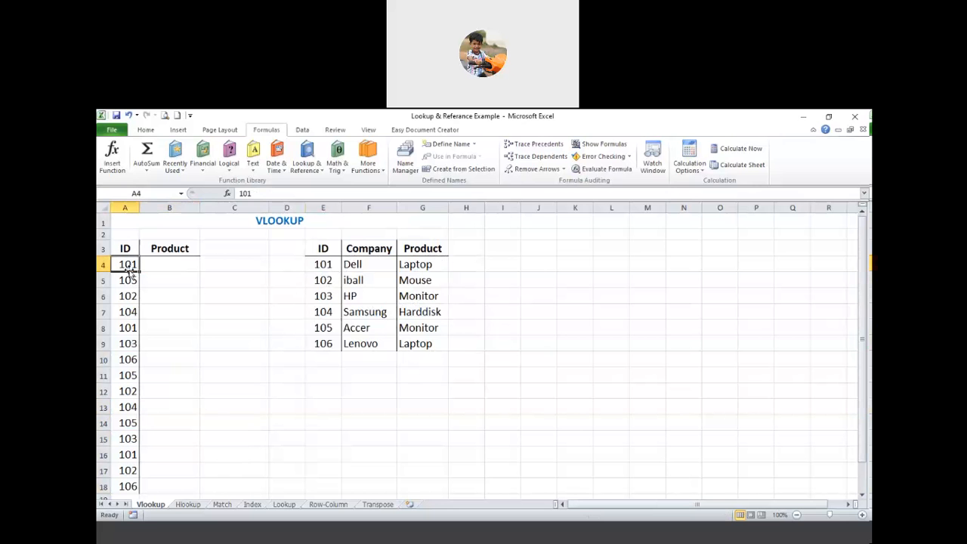
Examine how IDs 101, 104 and 106 correspond to their products in the lookup table E3:G9.
click(178, 266)
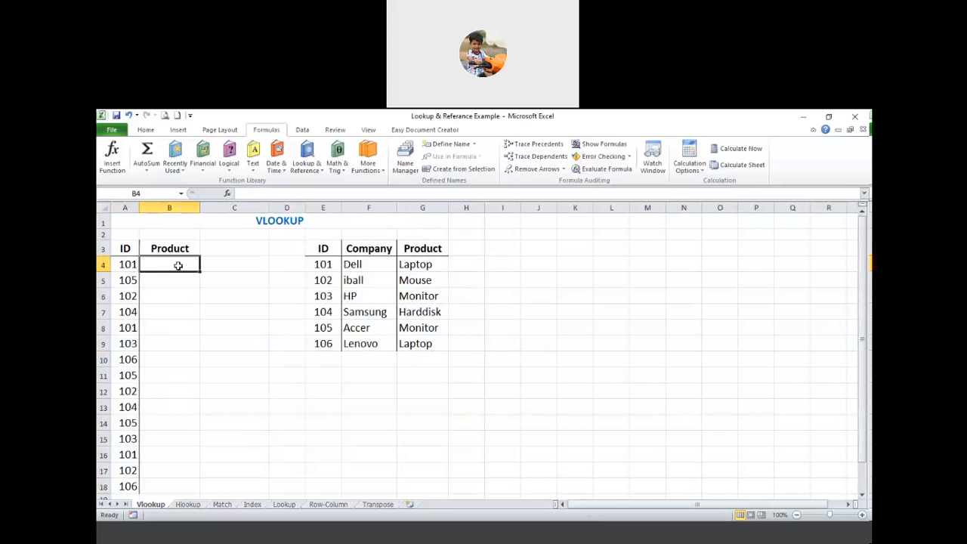
click(384, 293)
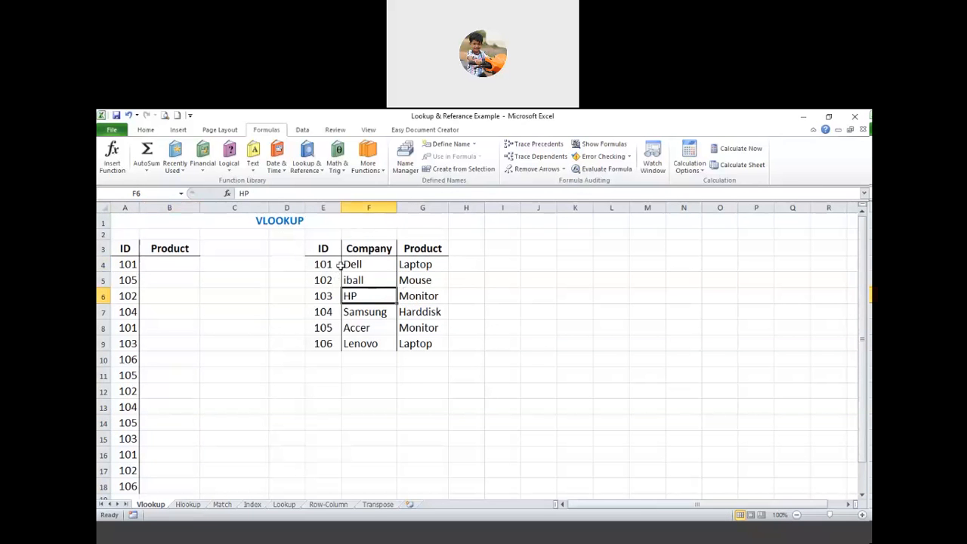
drag(324, 249, 424, 344)
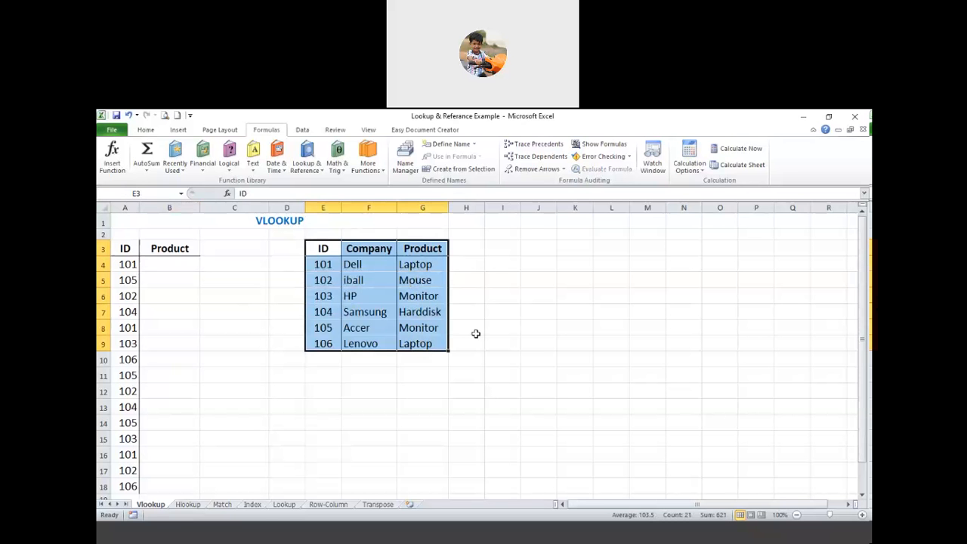
click(363, 310)
drag(323, 249, 427, 342)
click(334, 261)
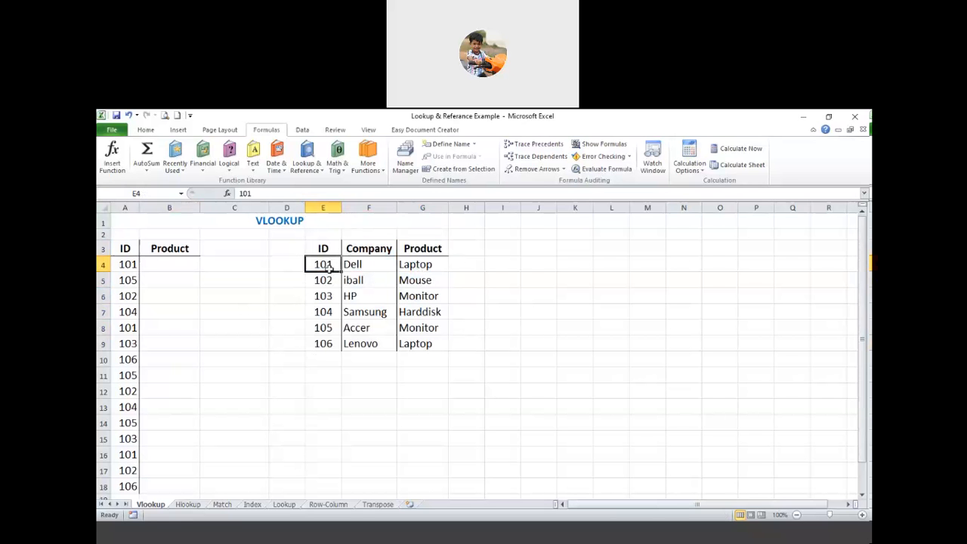
drag(324, 249, 414, 349)
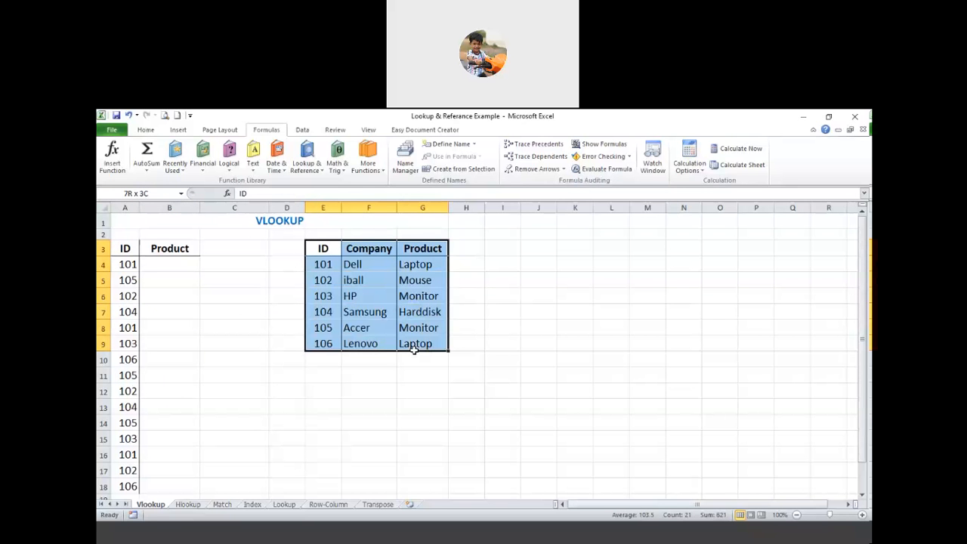
click(378, 328)
click(324, 265)
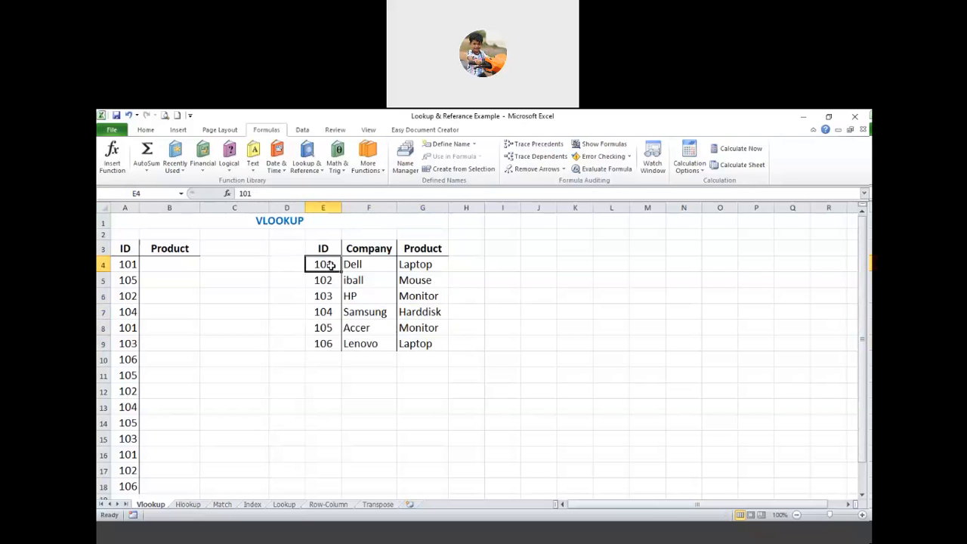
click(427, 266)
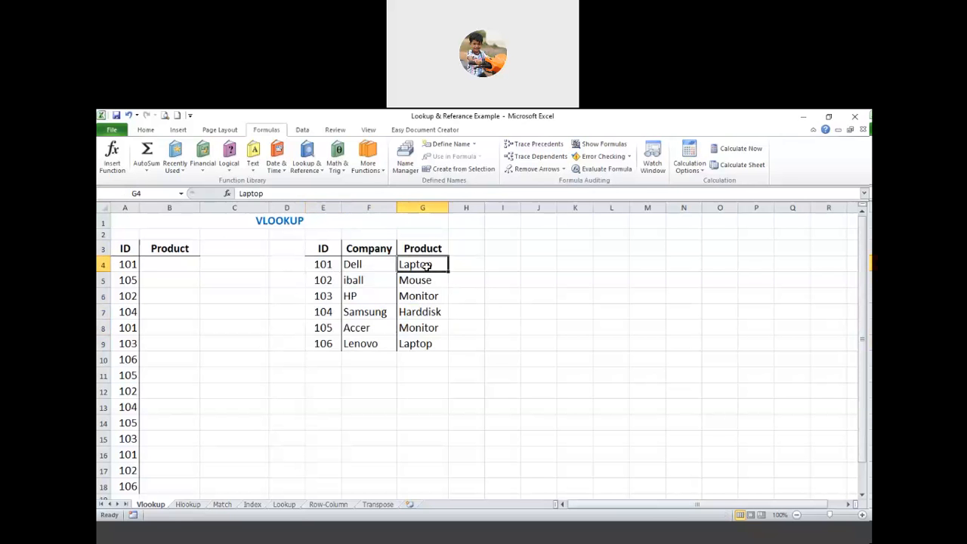
click(326, 312)
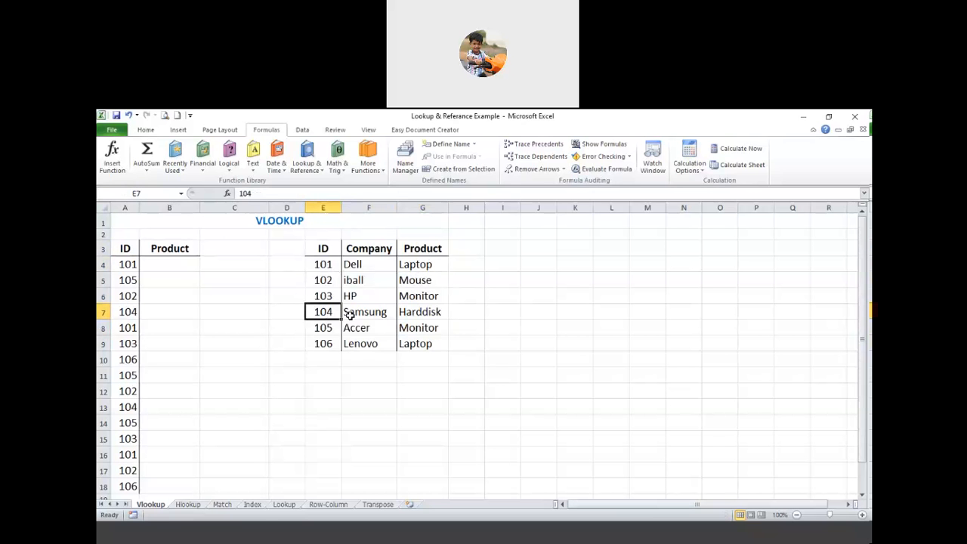
click(427, 311)
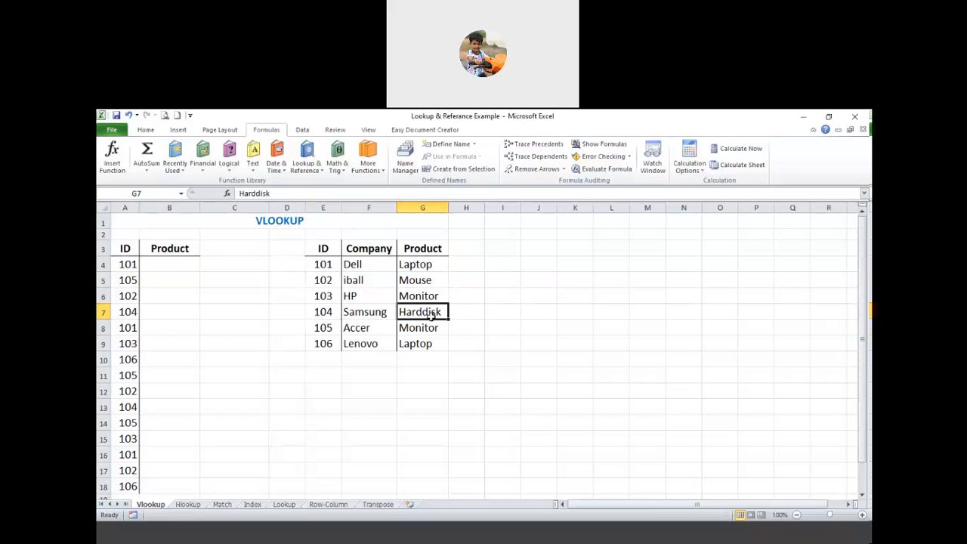
click(326, 345)
click(423, 344)
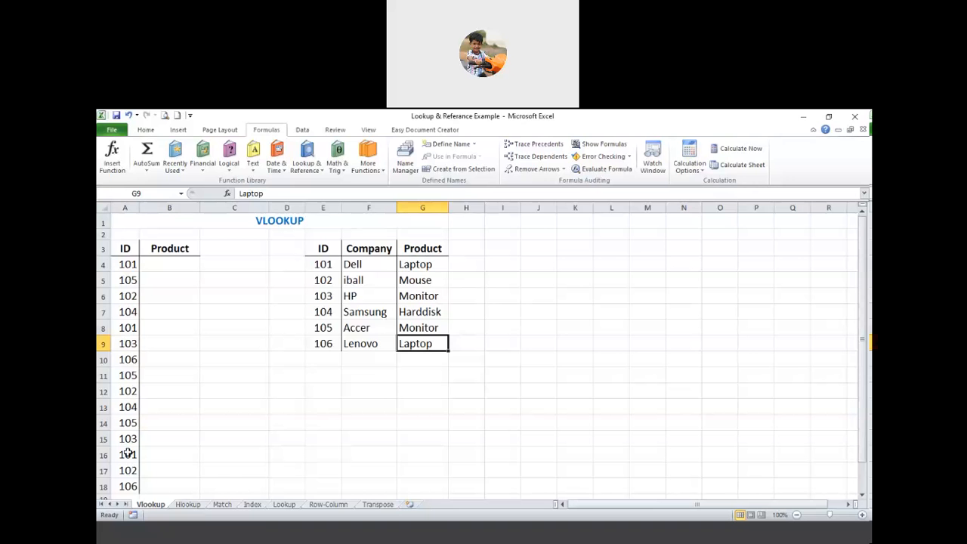
Start a VLOOKUP formula in B4 under Product, using the ID in A4 as the lookup value.
click(162, 264)
double_click(164, 264)
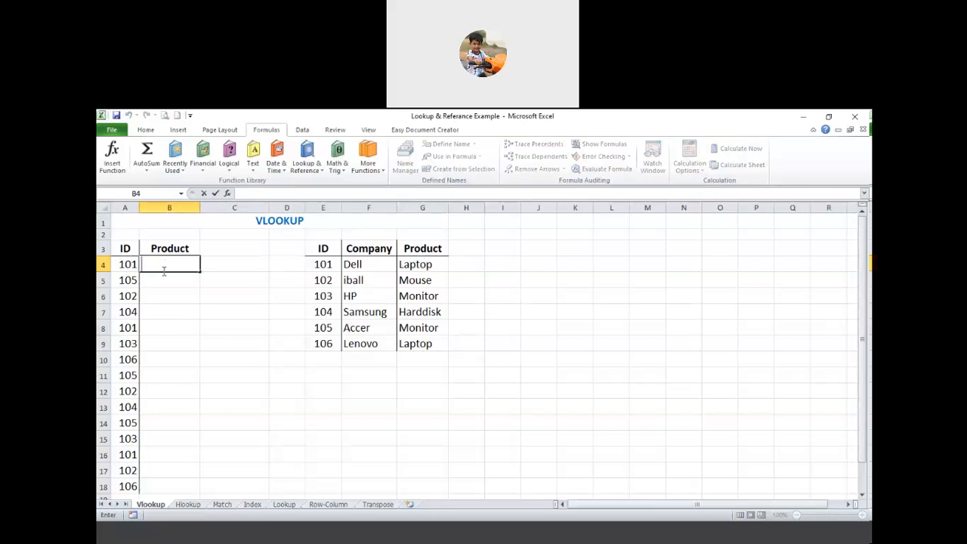
text(=vl)
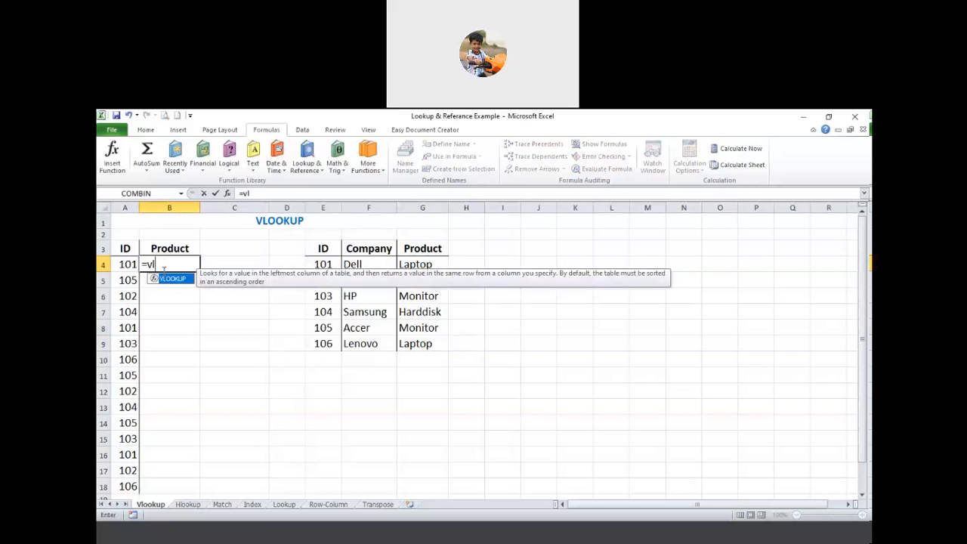
key(Tab)
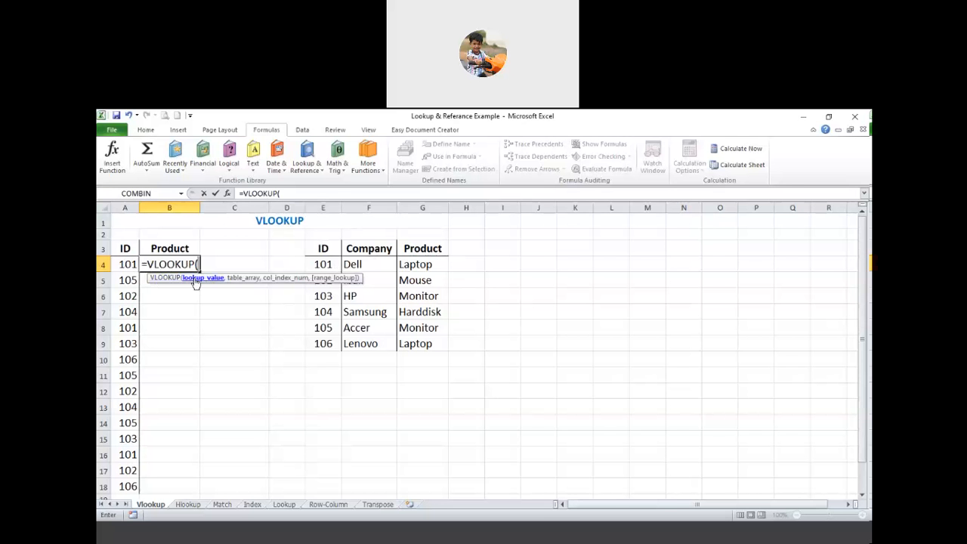
click(131, 264)
text(,)
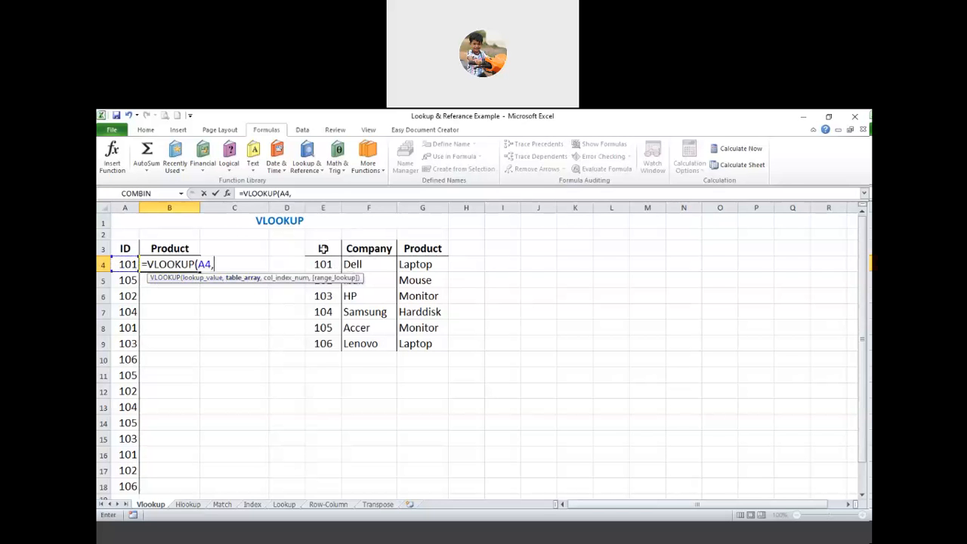
Set the table array of B4's VLOOKUP to the ID, Company and Product table as the absolute reference $E$3:$G$9.
drag(323, 249, 436, 344)
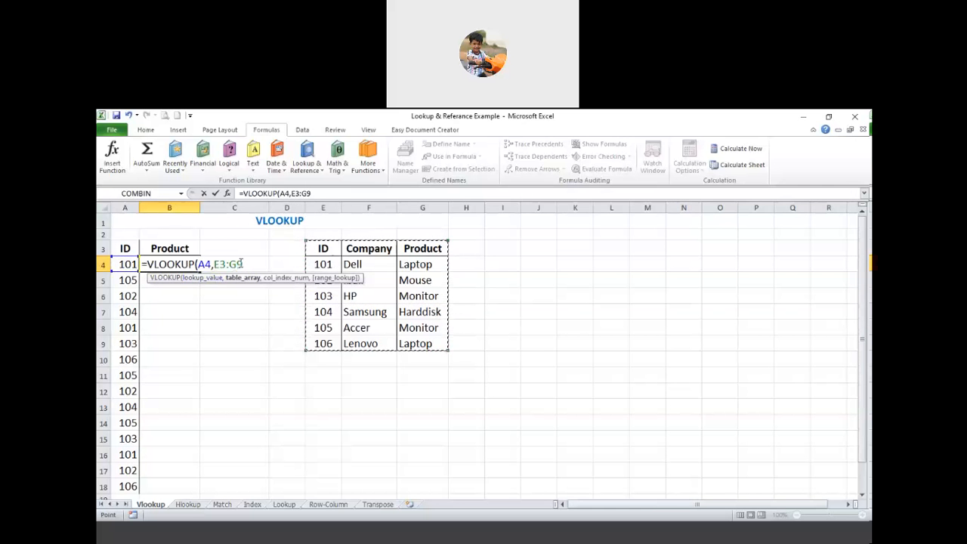
drag(241, 263, 213, 264)
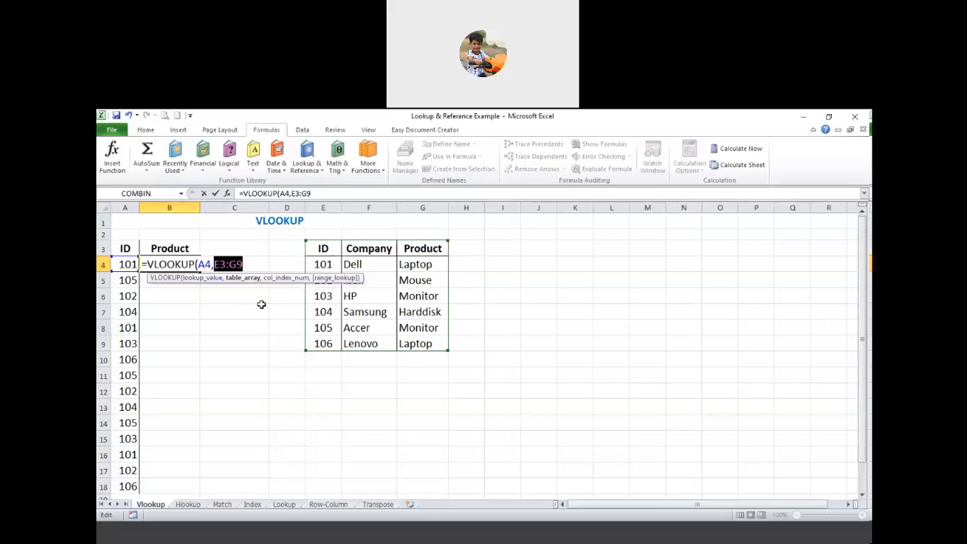
key(F4)
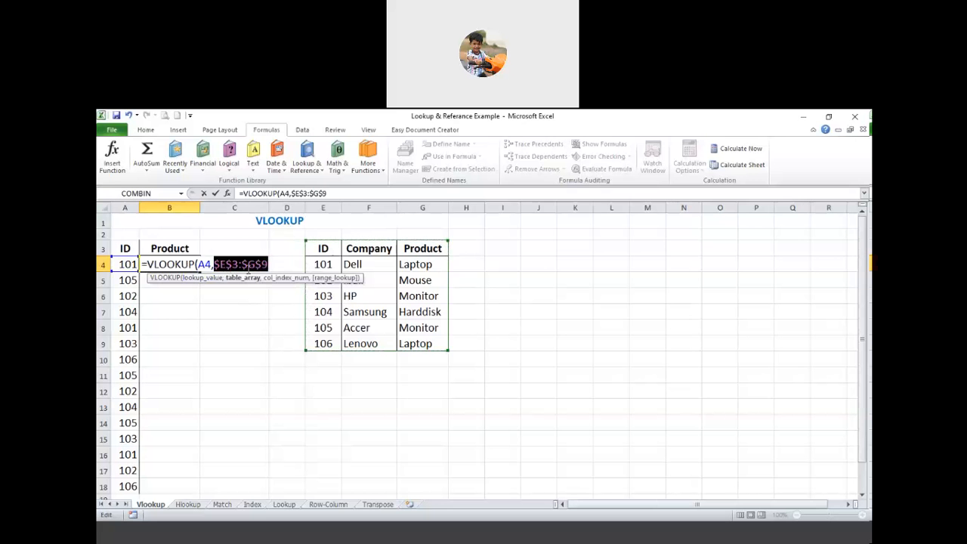
click(270, 264)
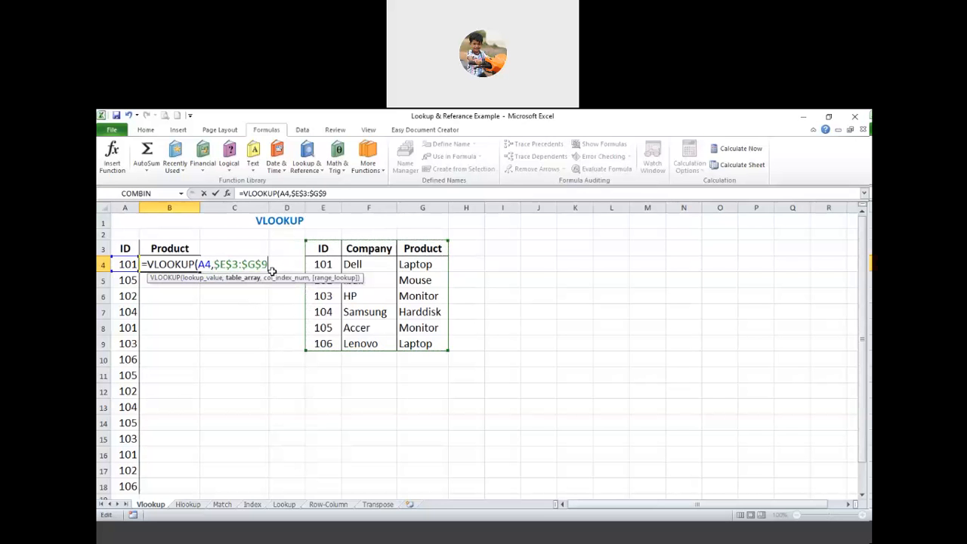
text(,)
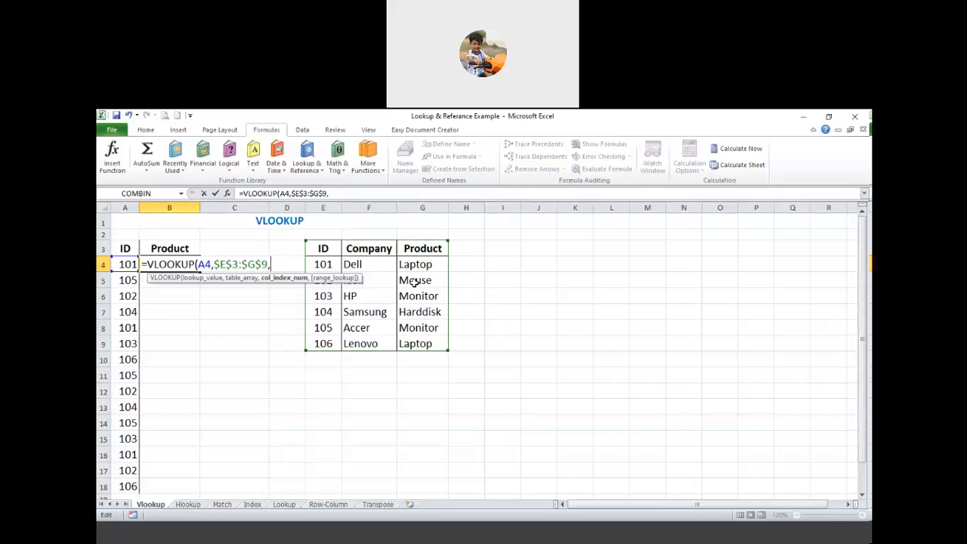
Complete B4's VLOOKUP with column index 3 and the approximate match option TRUE, and enter the formula.
text(3,)
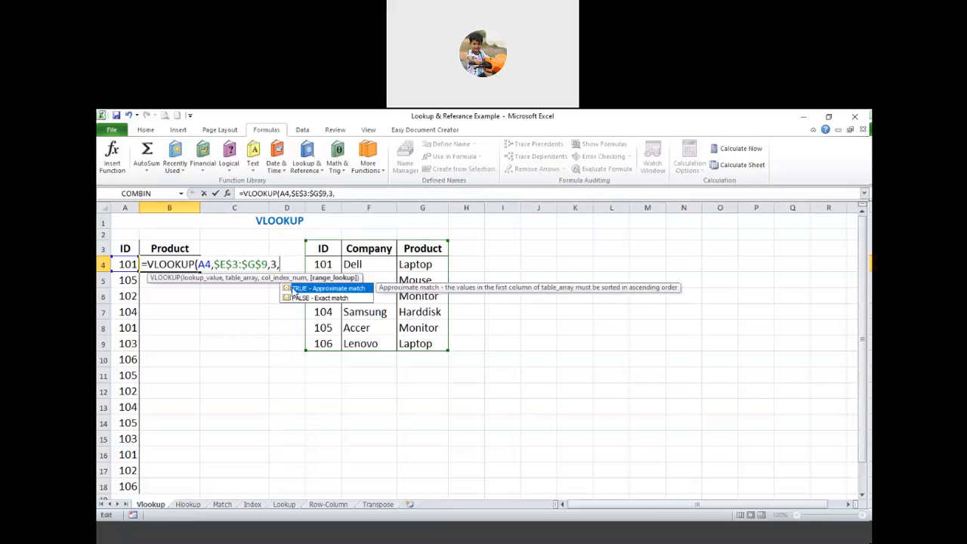
double_click(338, 289)
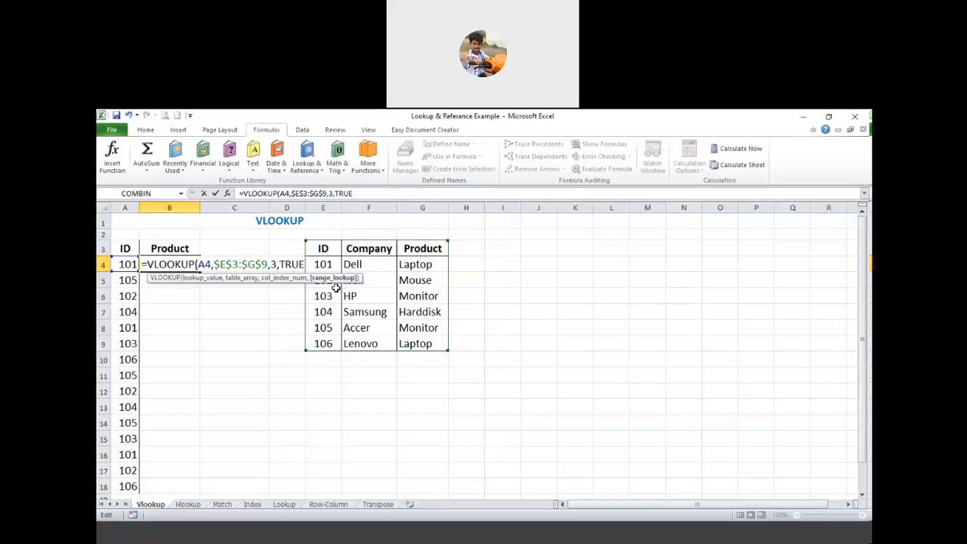
text())
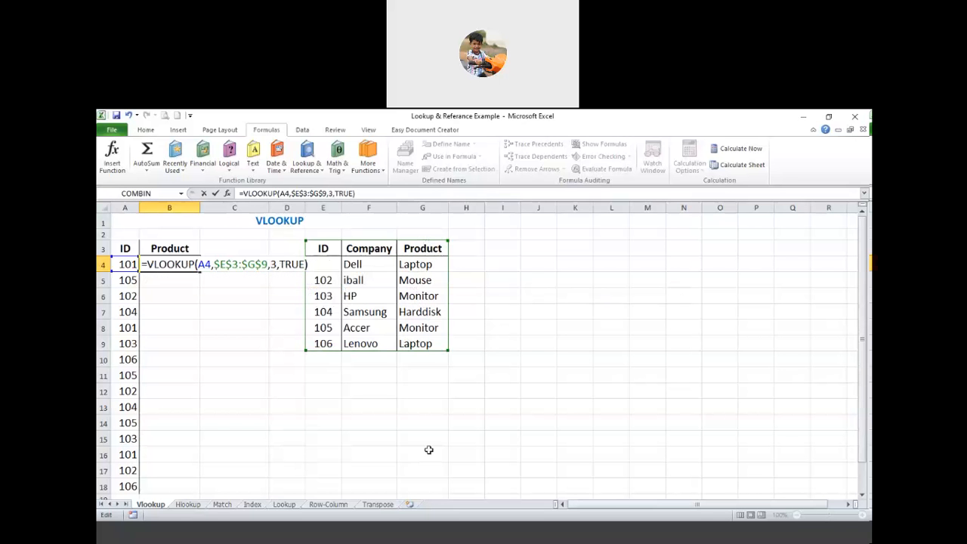
key(Return)
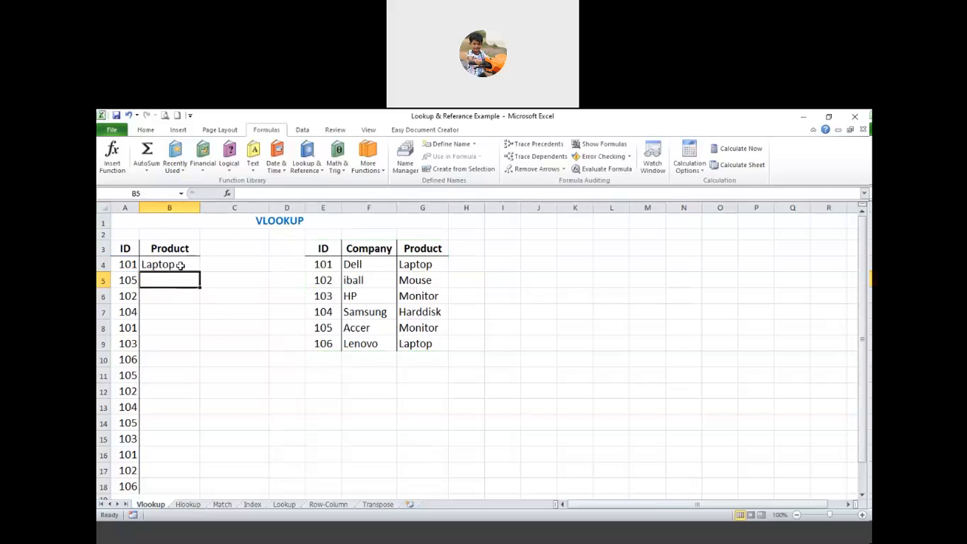
Replace the range lookup argument TRUE in B4's VLOOKUP formula with 0 for an exact match.
click(181, 264)
double_click(181, 264)
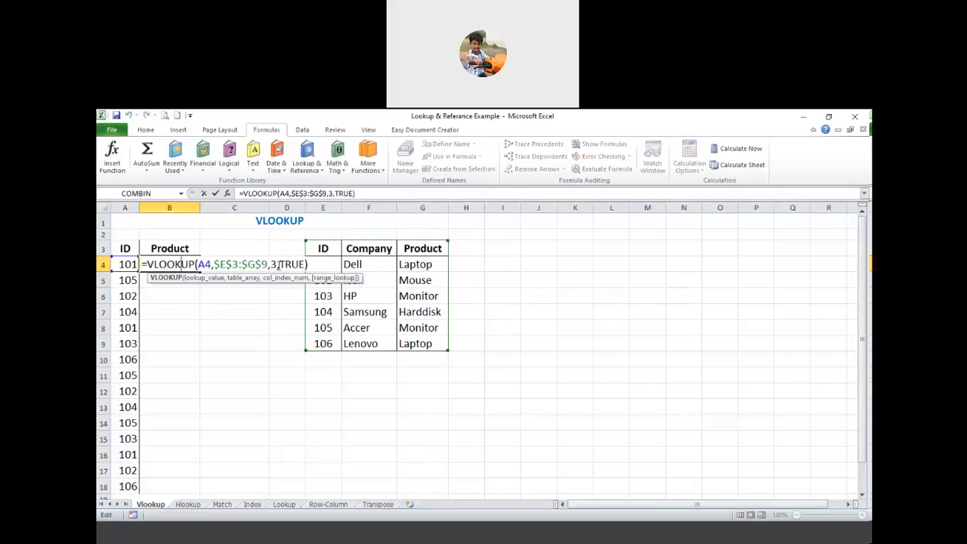
double_click(293, 263)
text(0)
key(Return)
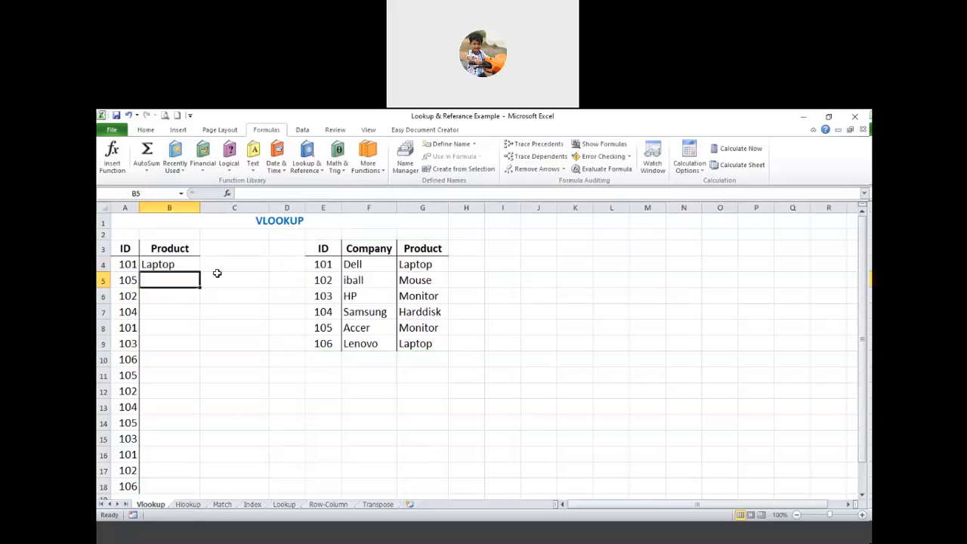
Examine the range lookup argument in B4's formula and trace the ID in A4 to its product in the lookup table.
double_click(193, 264)
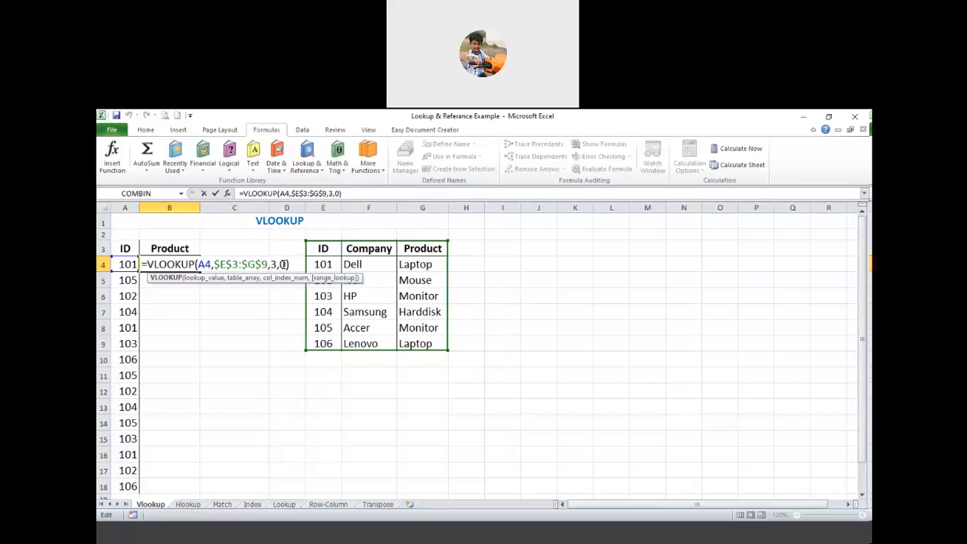
double_click(283, 263)
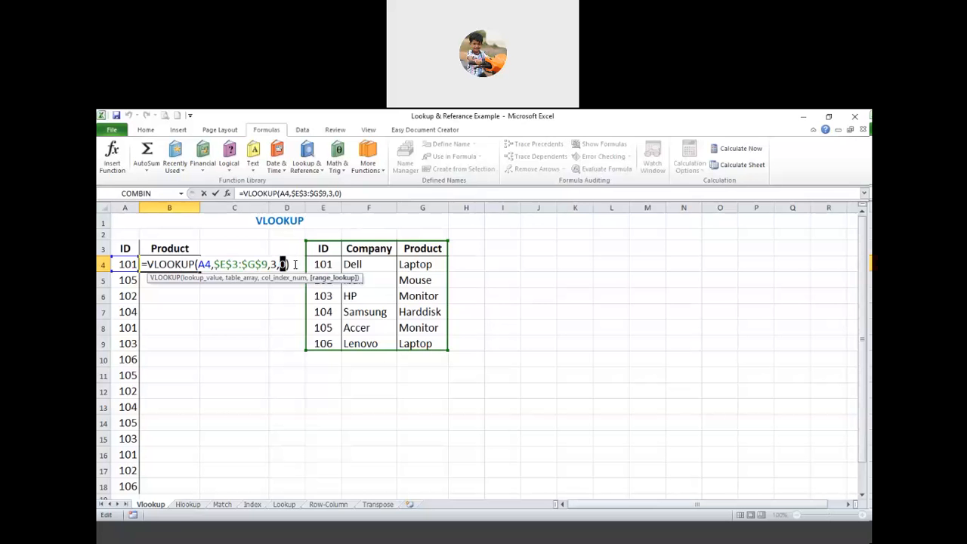
click(295, 263)
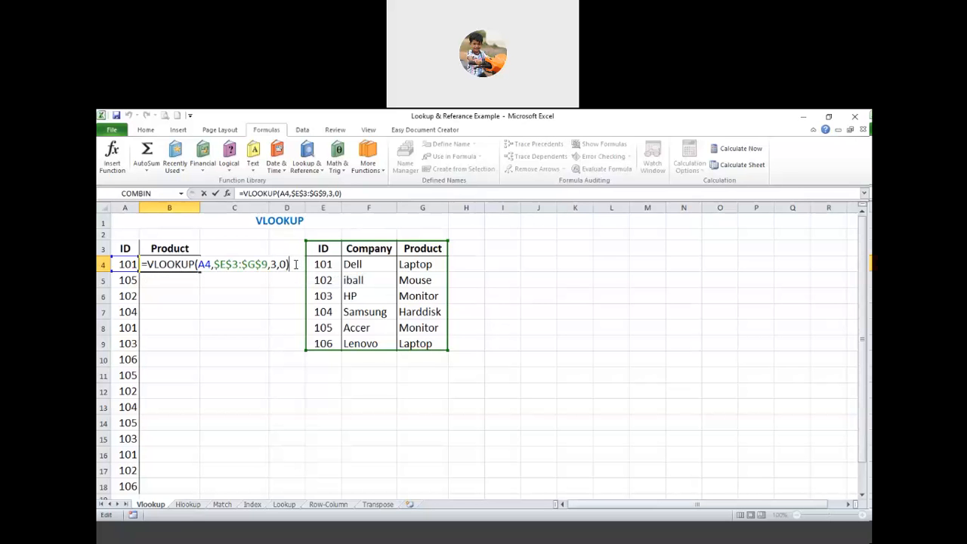
key(Return)
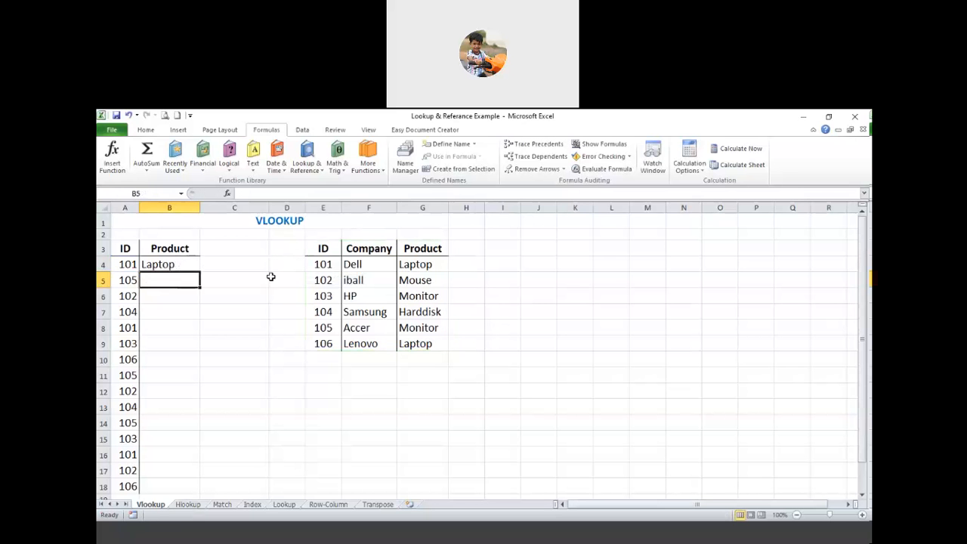
click(174, 266)
click(127, 264)
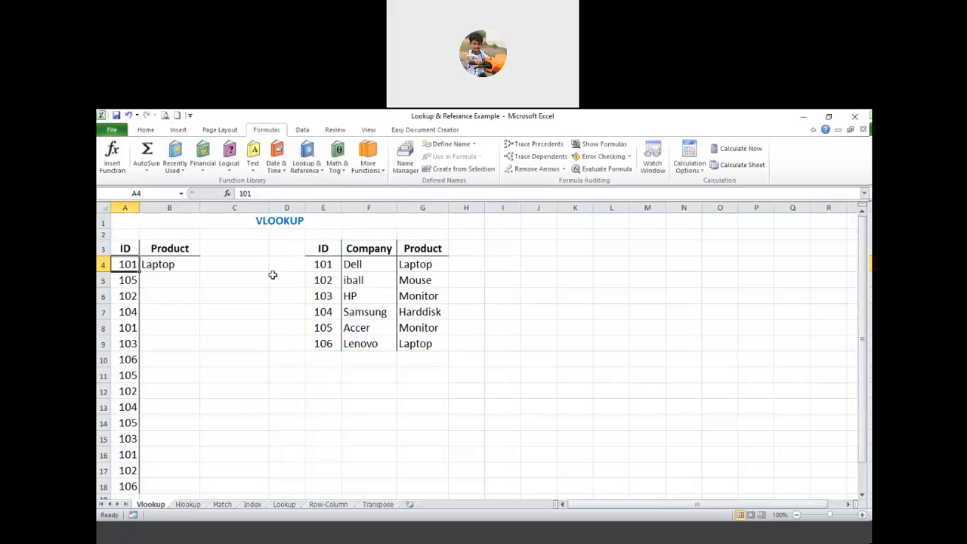
click(329, 266)
click(412, 265)
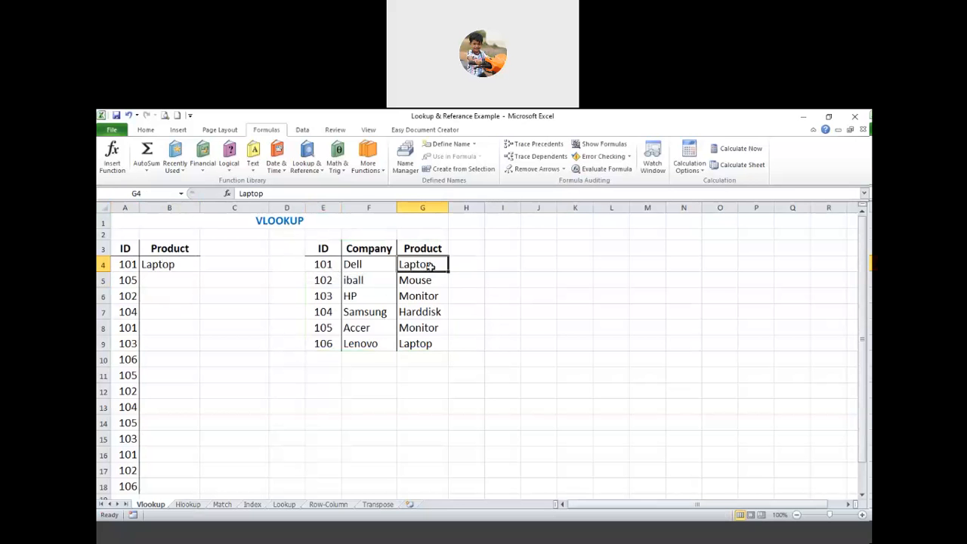
Change the product of ID 101 in G4 to Laptop1 and check the lookup result in B4.
double_click(434, 266)
text(1)
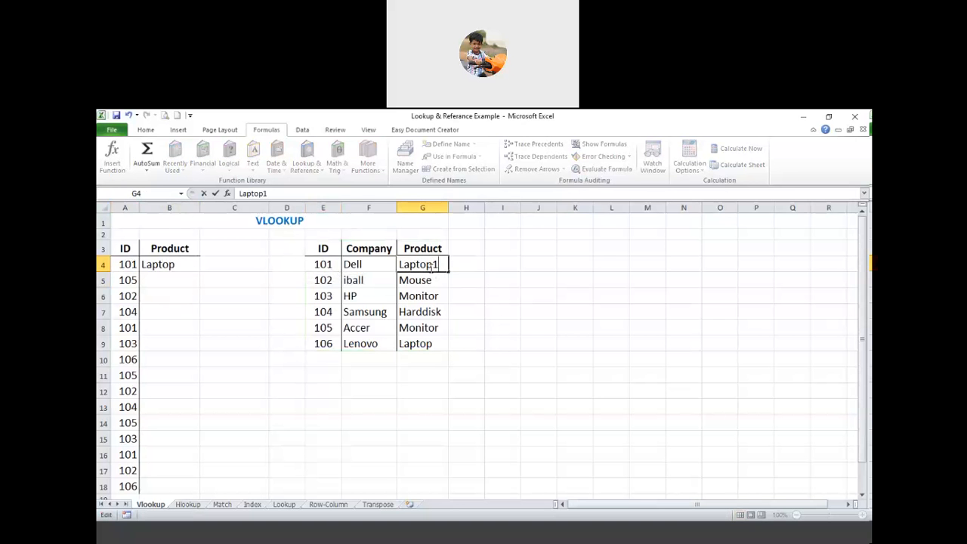
key(Return)
click(178, 269)
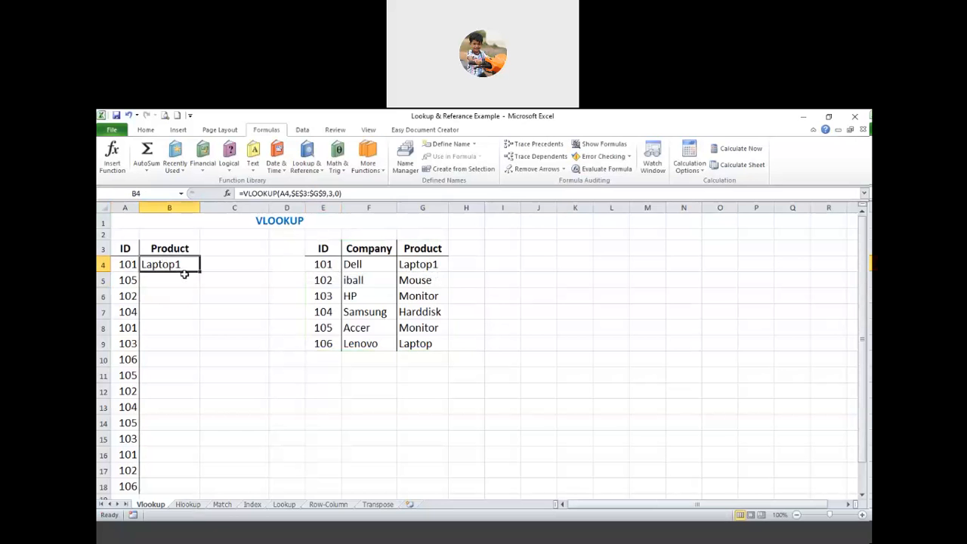
Examine which products in the lookup table E3:G9 belong to the next IDs in column A, such as 105, 102 and 104.
click(427, 344)
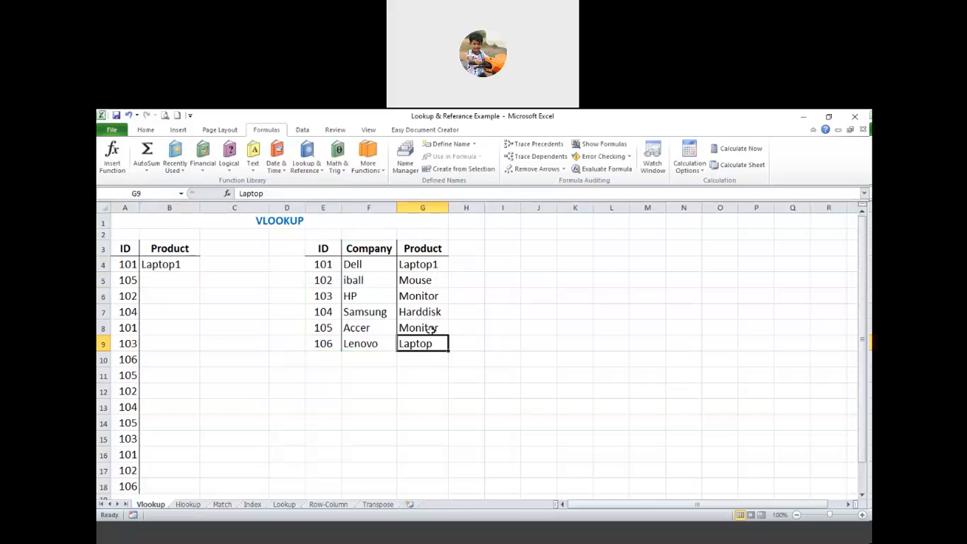
click(438, 268)
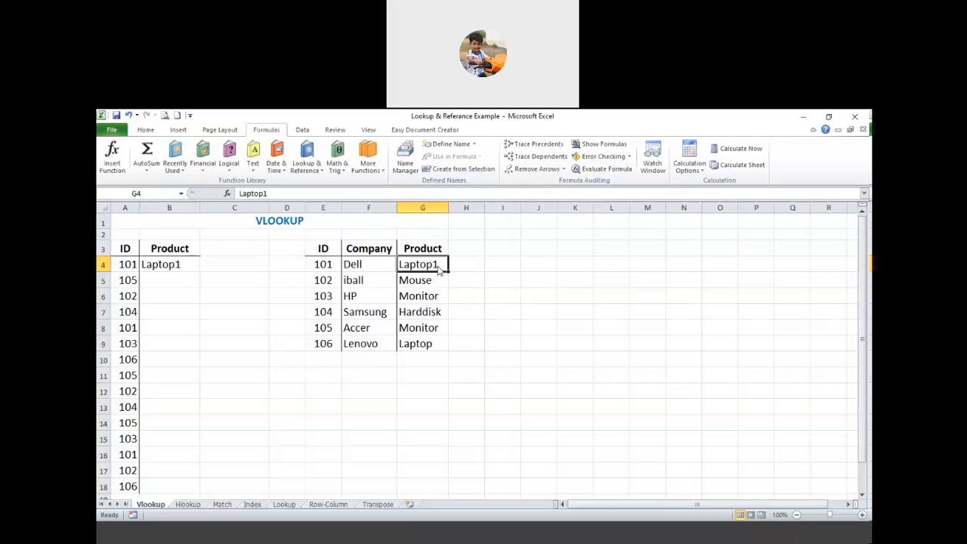
click(158, 281)
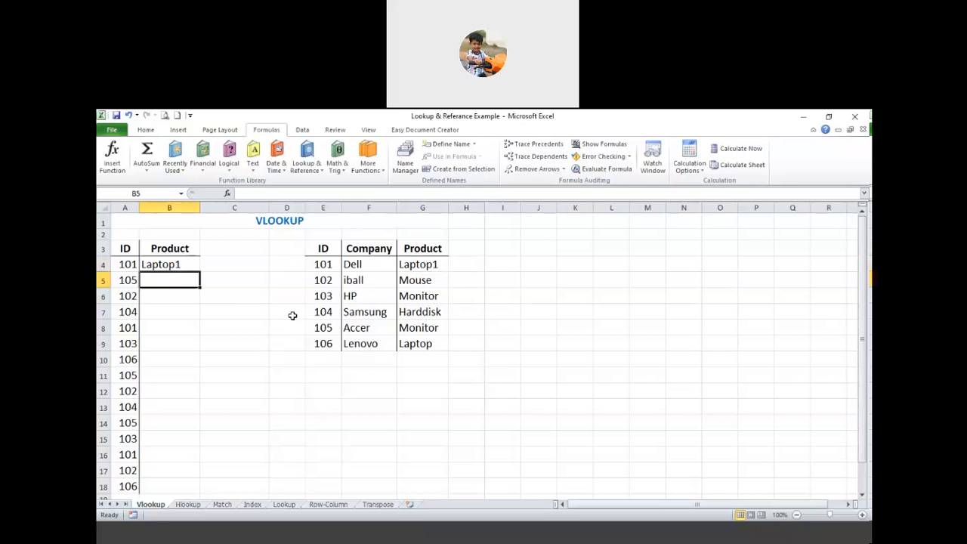
click(324, 329)
click(426, 327)
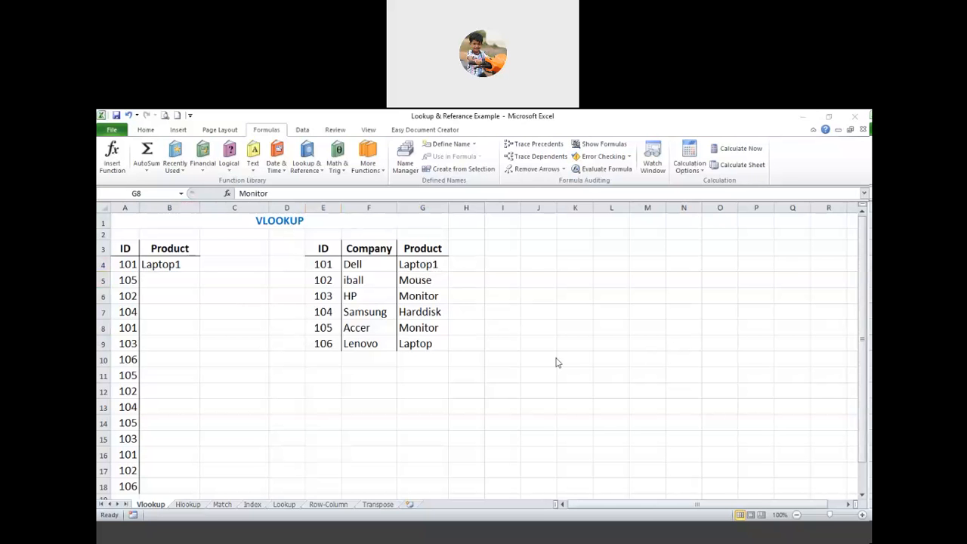
click(423, 327)
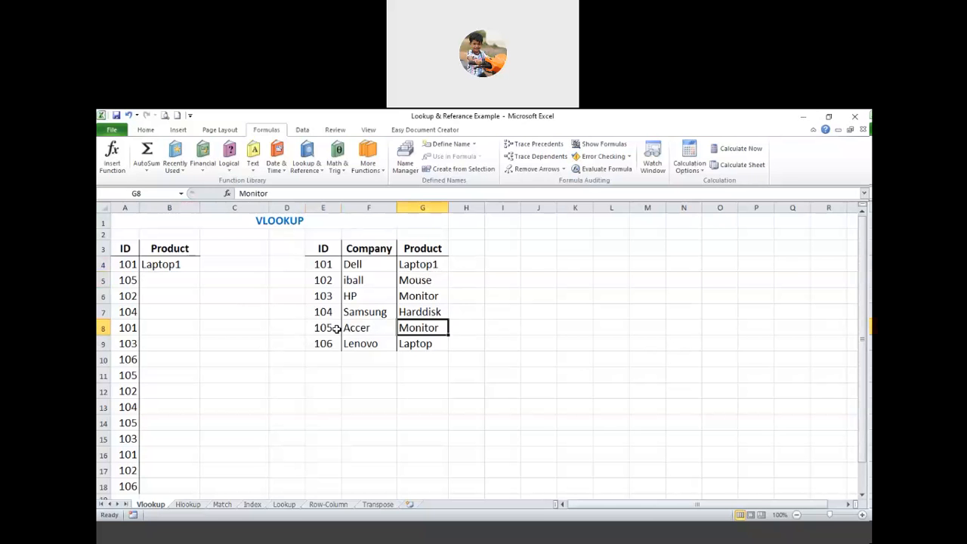
key(Left)
key(Left)
click(429, 327)
click(414, 281)
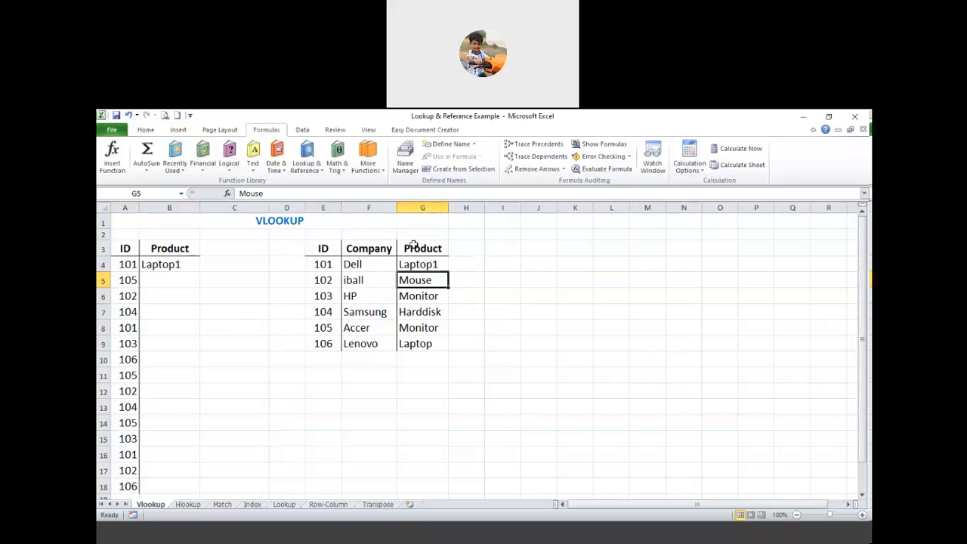
click(128, 310)
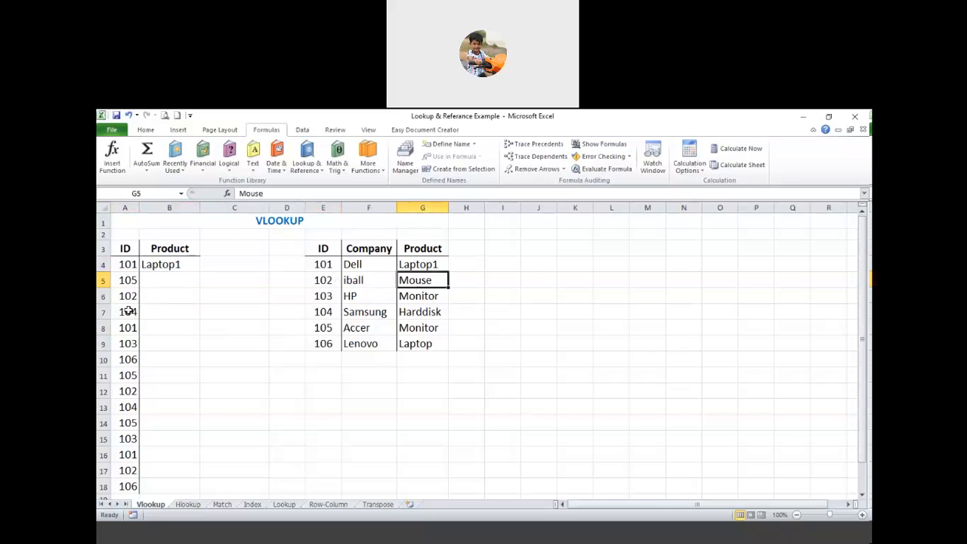
click(413, 316)
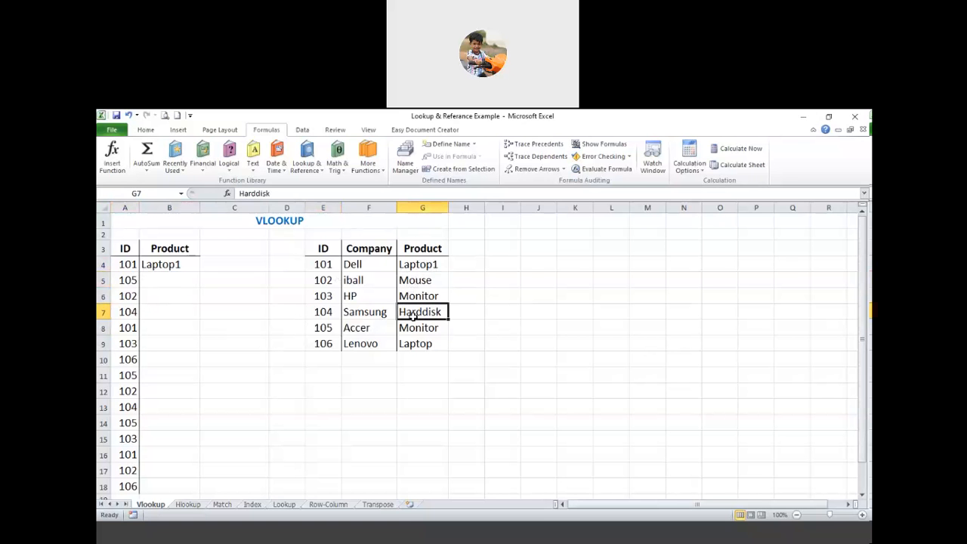
Fill the VLOOKUP formula from B4 down to B18 and check the results in B10 and B5 against their IDs.
click(184, 266)
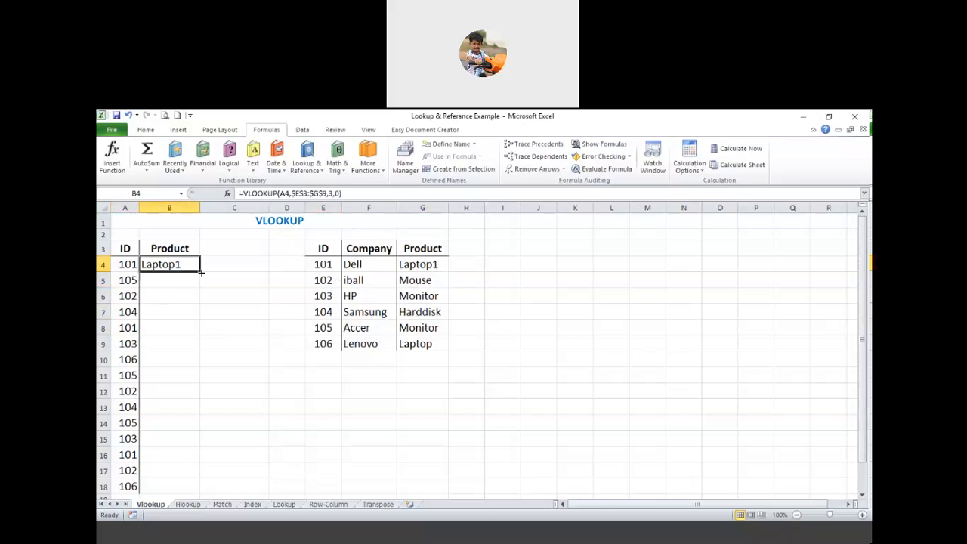
drag(201, 273, 226, 448)
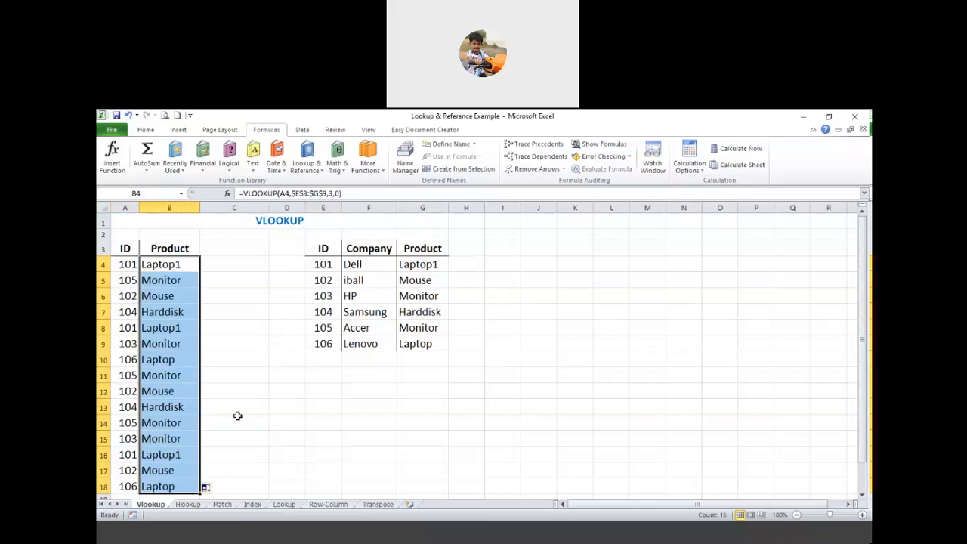
click(172, 361)
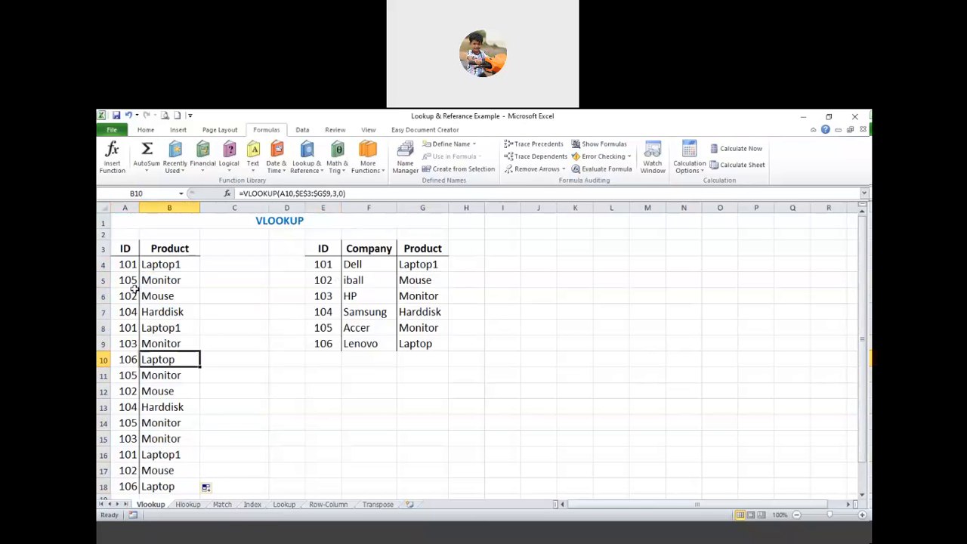
click(133, 281)
click(166, 280)
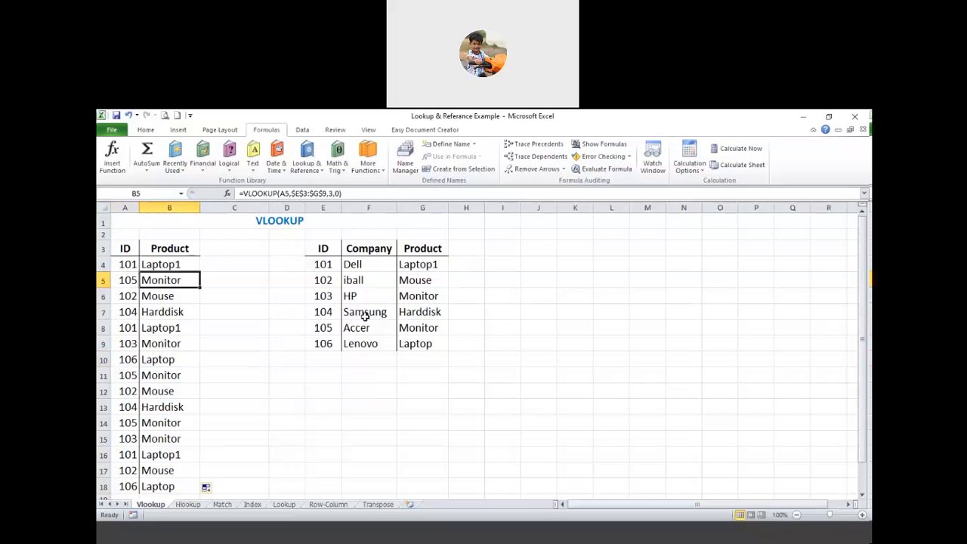
Check the products returned for IDs 105, 102 and 104 in B5:B7 against their rows in the lookup table.
click(323, 327)
click(419, 331)
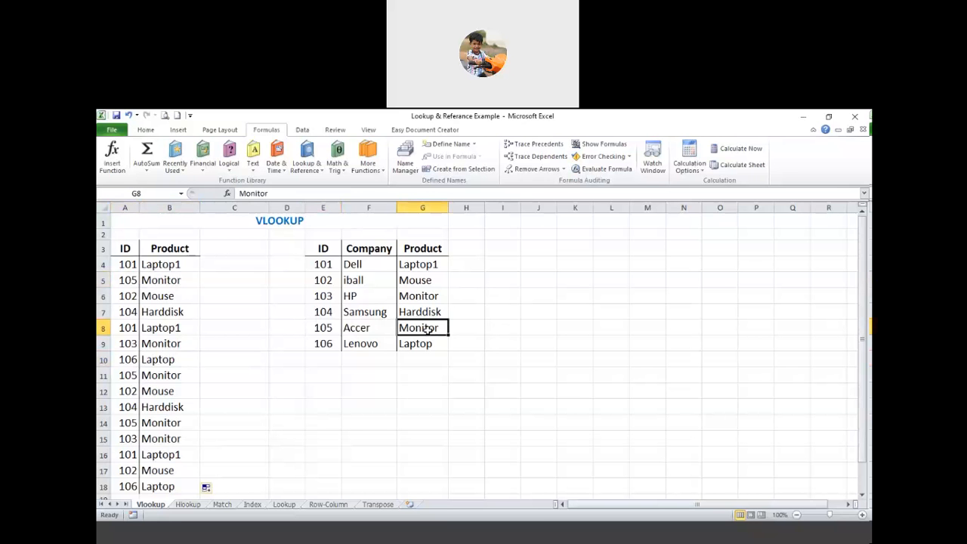
click(130, 296)
click(414, 283)
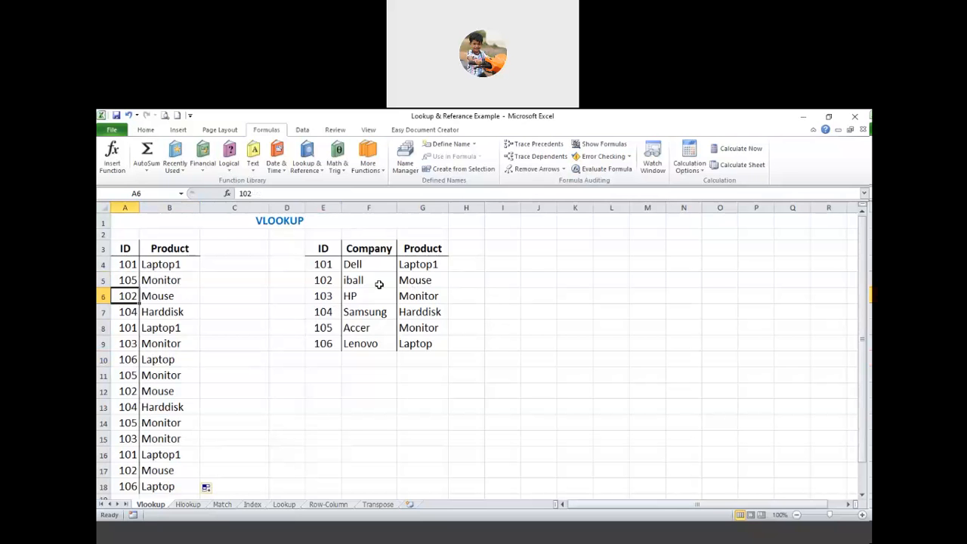
click(324, 279)
click(131, 311)
click(188, 311)
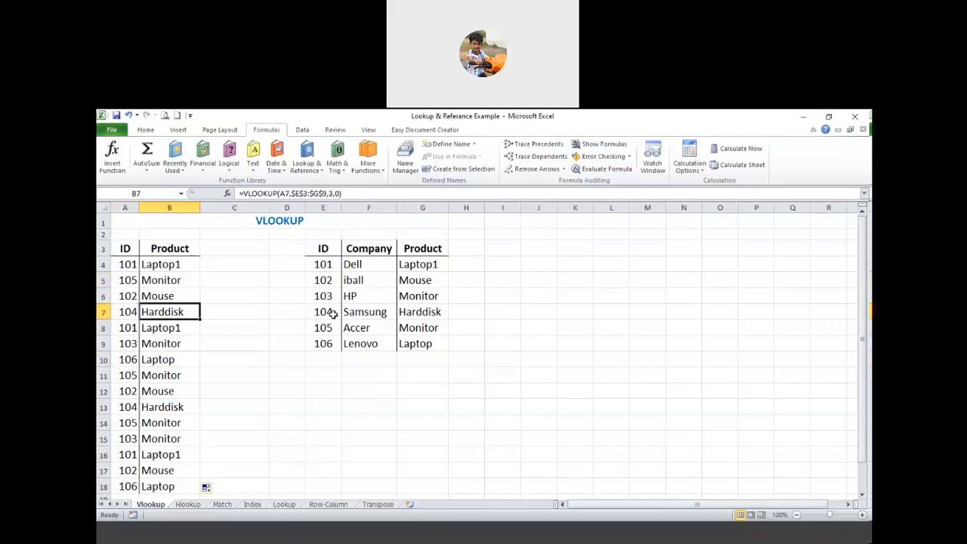
click(324, 314)
click(417, 317)
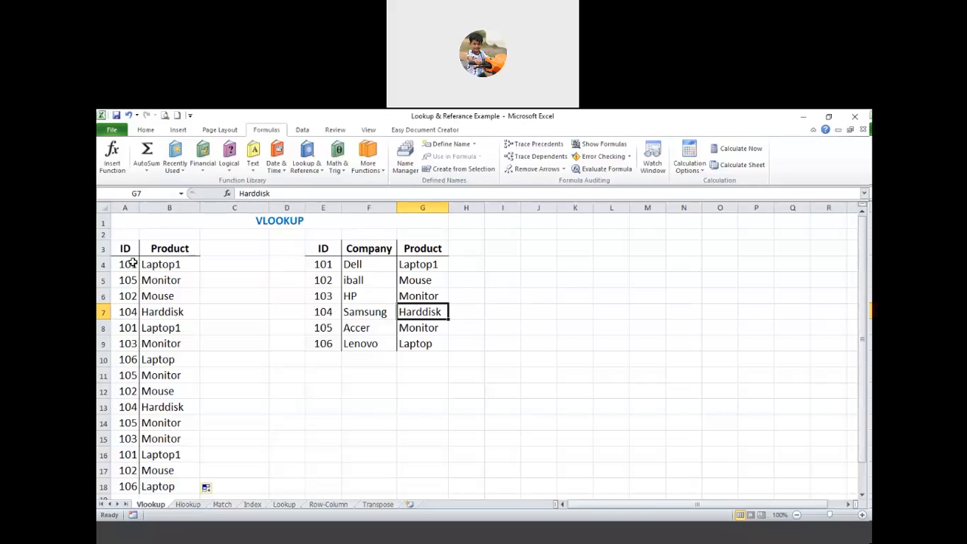
Change the ID in A4 to 102 and check the product that the formula in B4 returns.
click(133, 266)
key(Right)
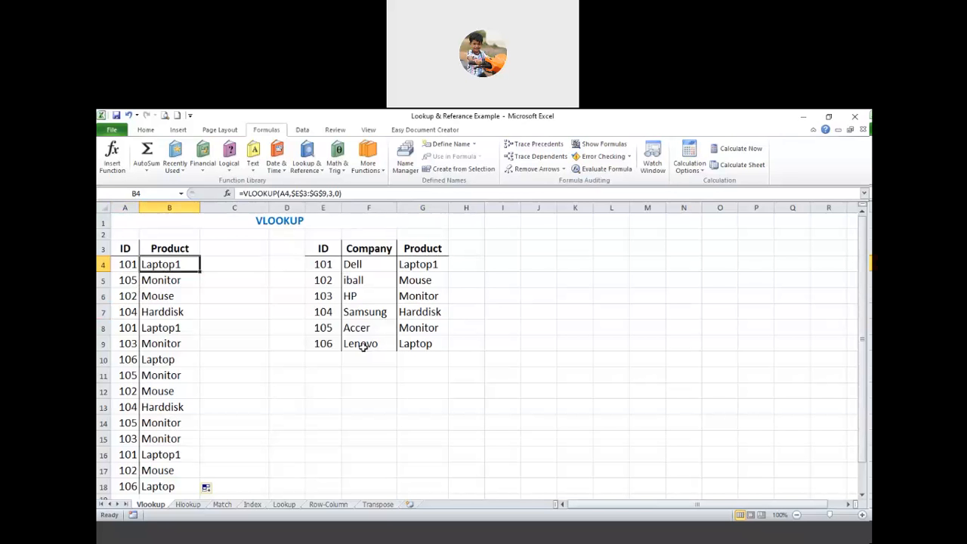
click(129, 263)
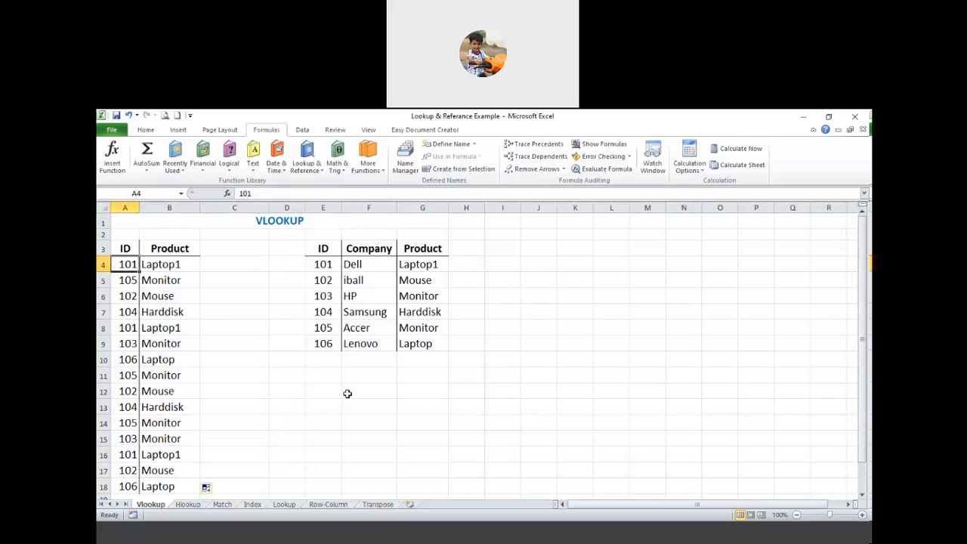
text(102)
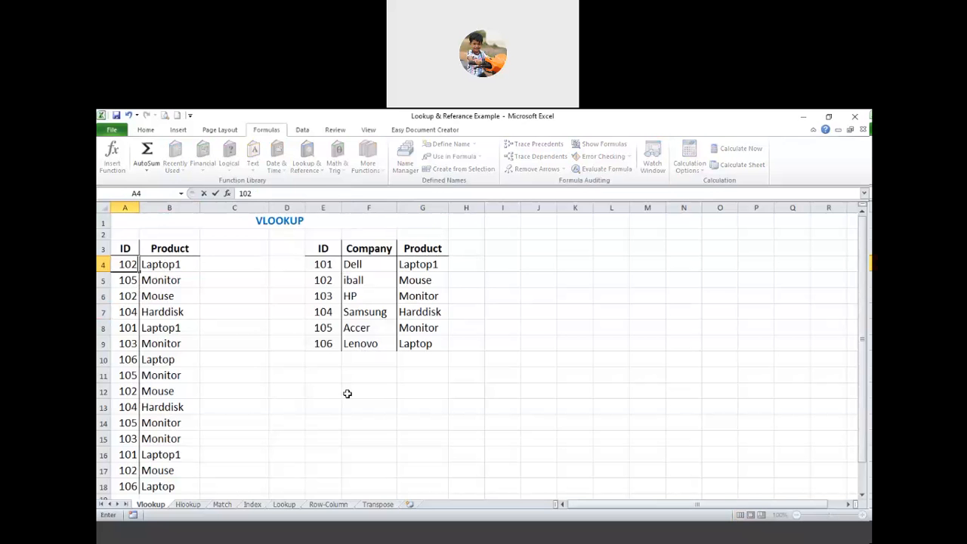
key(Return)
key(Right)
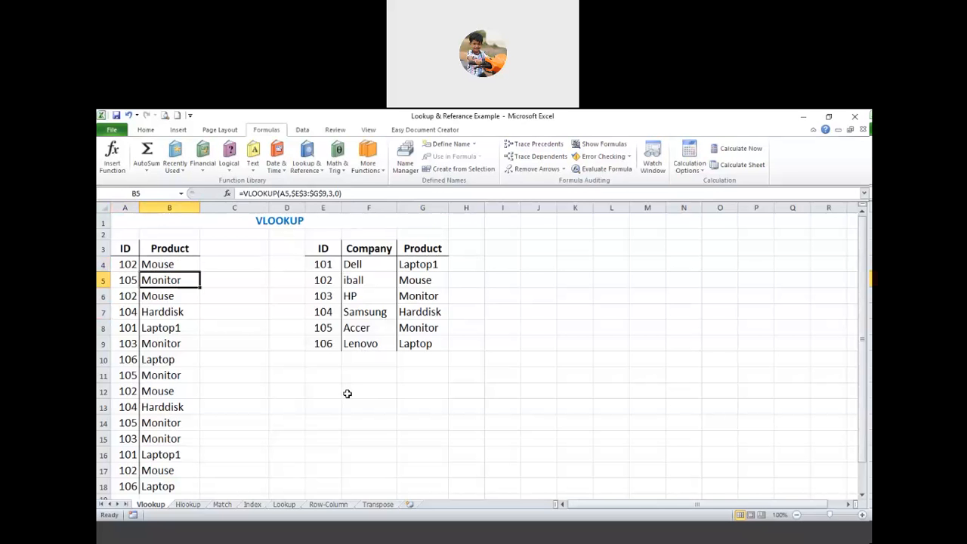
Set the ID in A4 to 106.
key(Up)
key(Left)
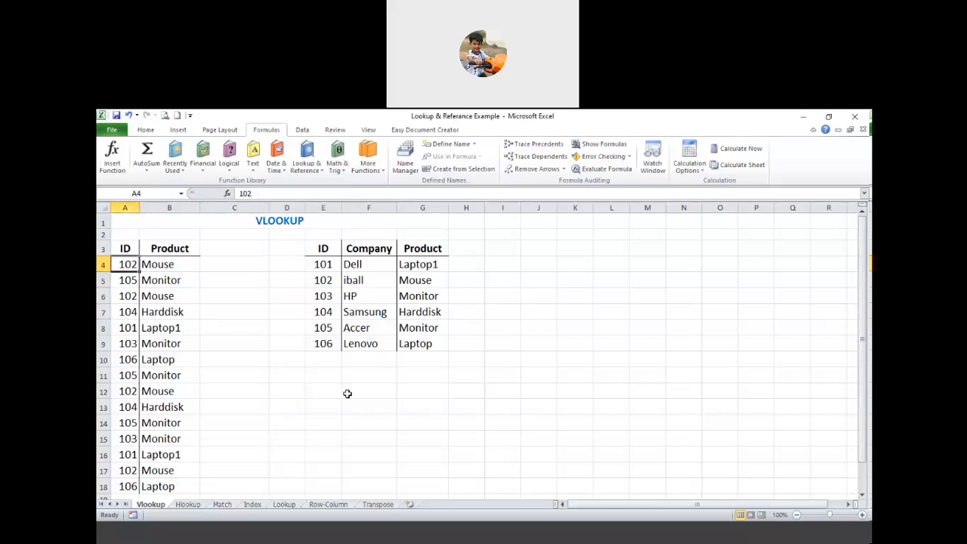
text(10)
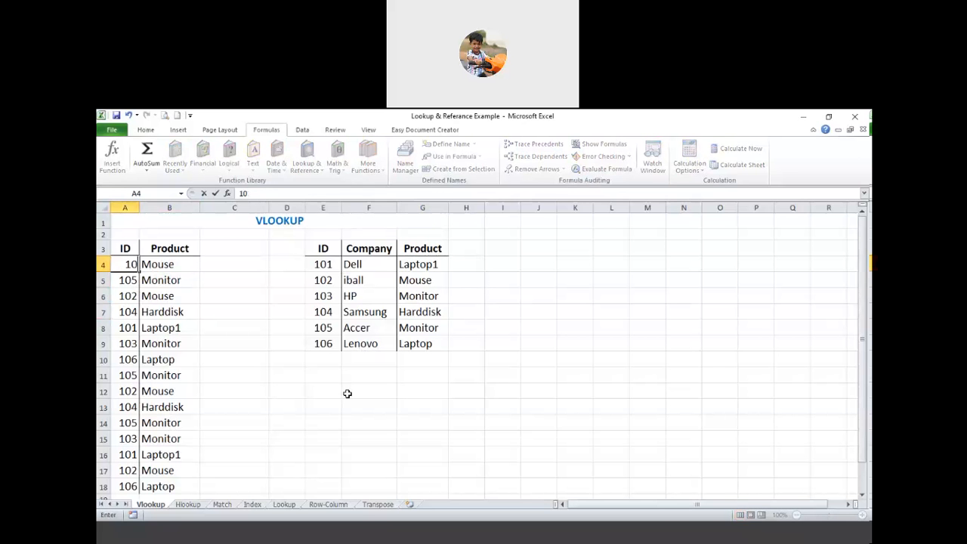
text(6)
key(Return)
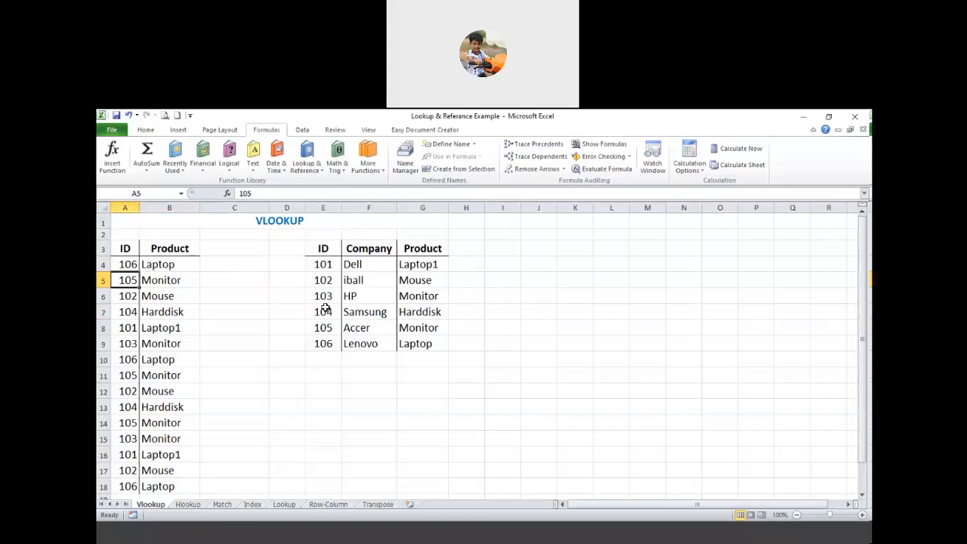
Add the column heading Company in C3, beside the Product heading.
click(234, 249)
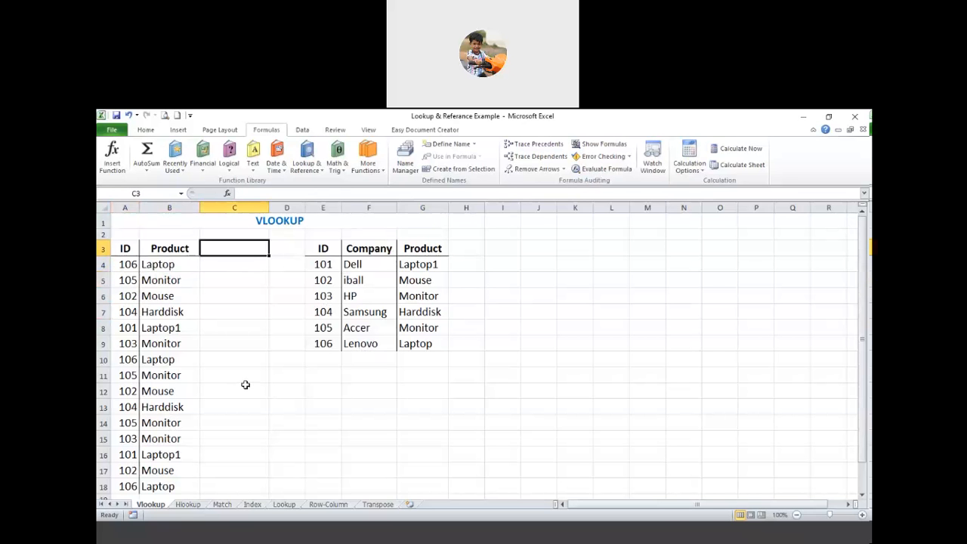
text(C)
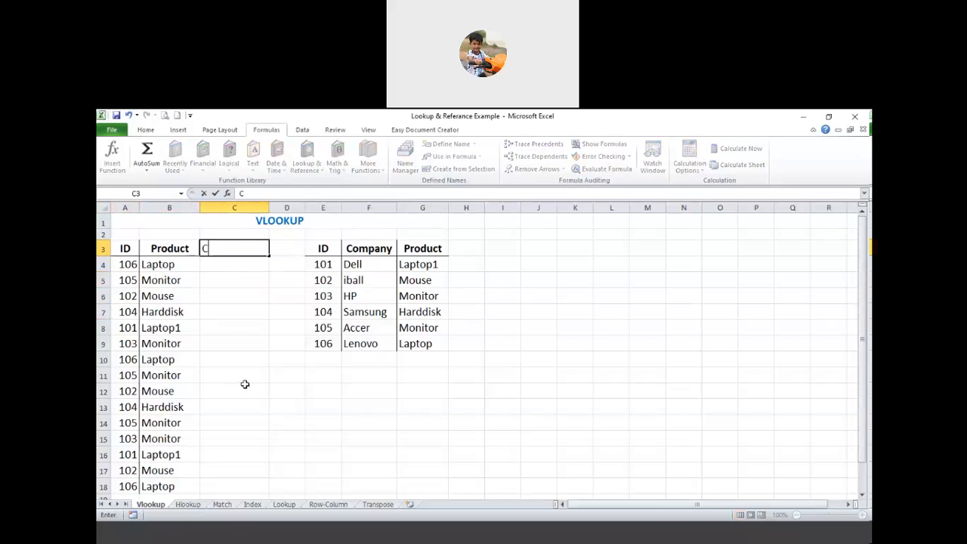
text(ompany)
key(Return)
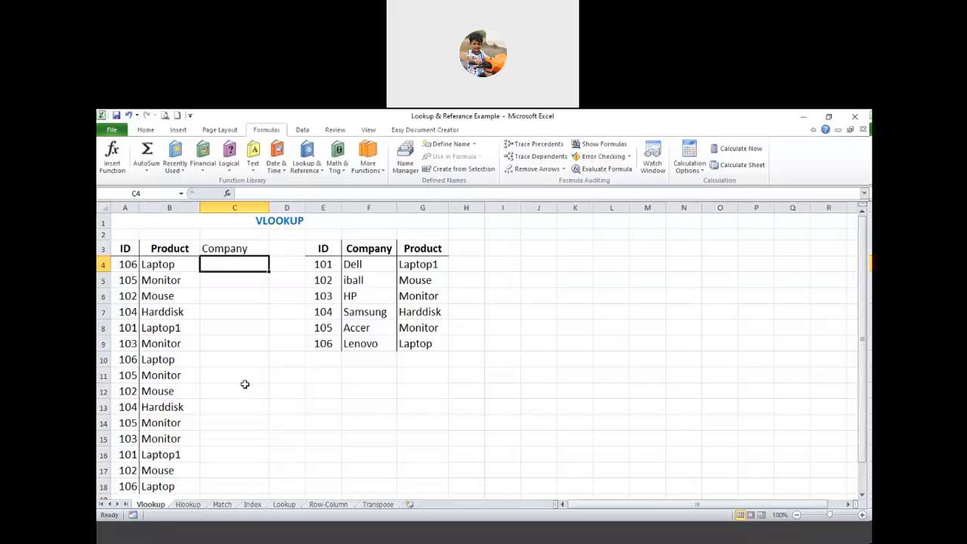
Begin a VLOOKUP formula in C4 with A4 as the lookup value and the absolute range $E$3:$G$9 as the table array.
text(=)
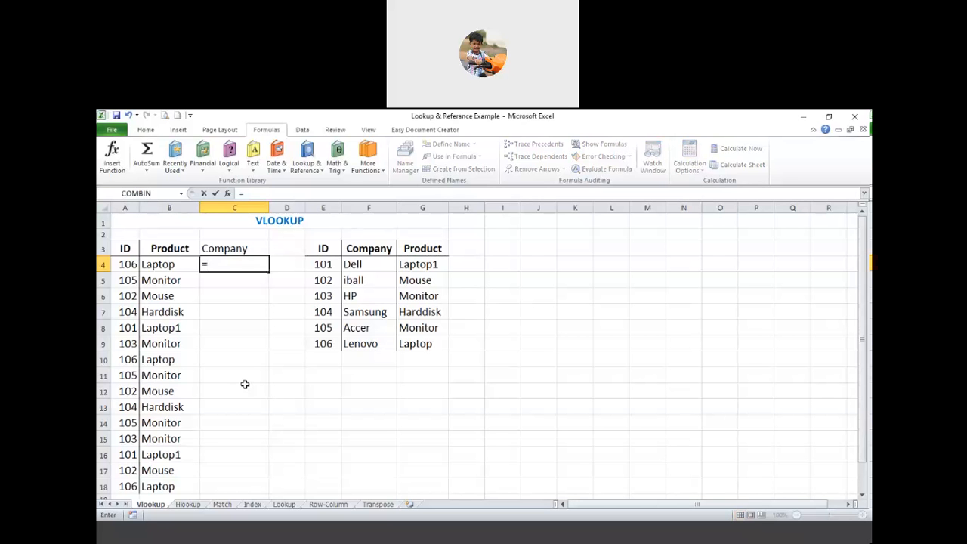
text(vl)
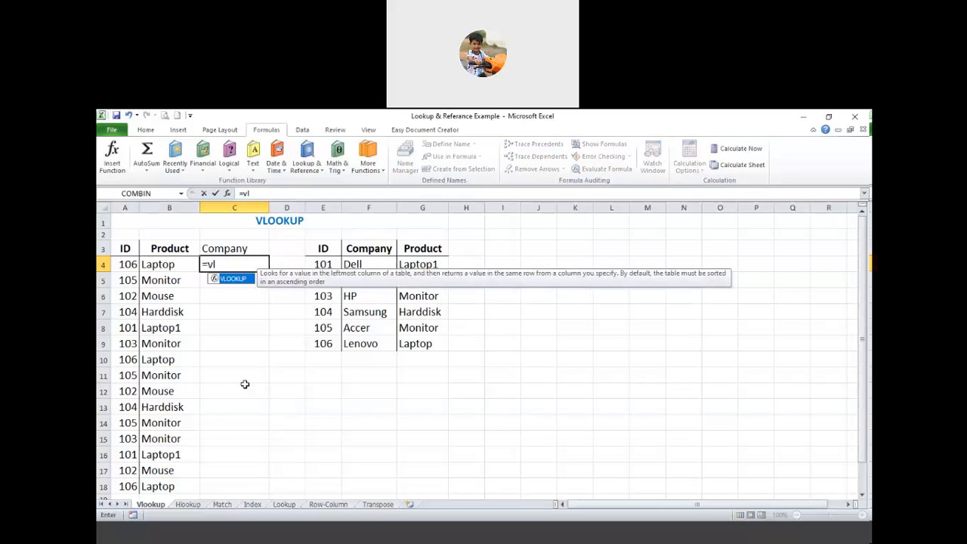
key(Tab)
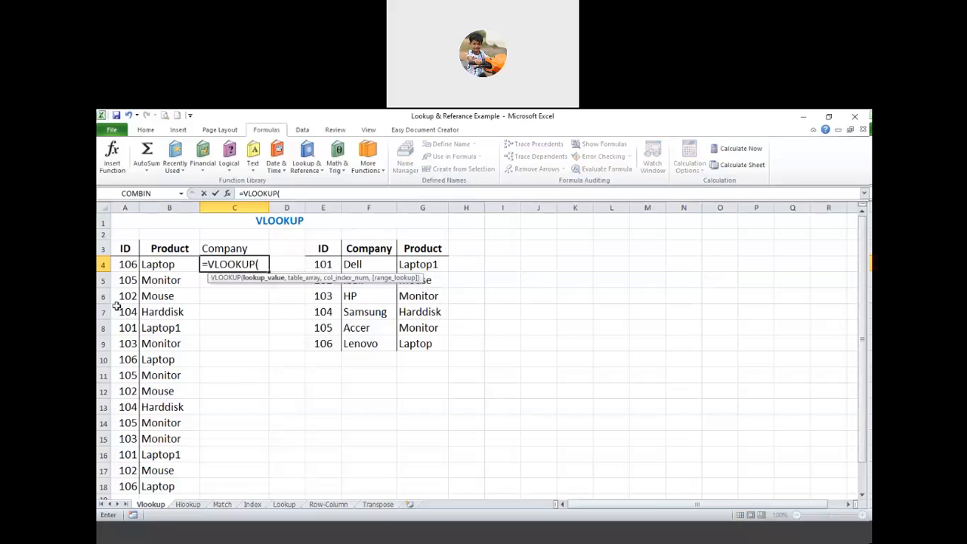
click(130, 263)
text(,)
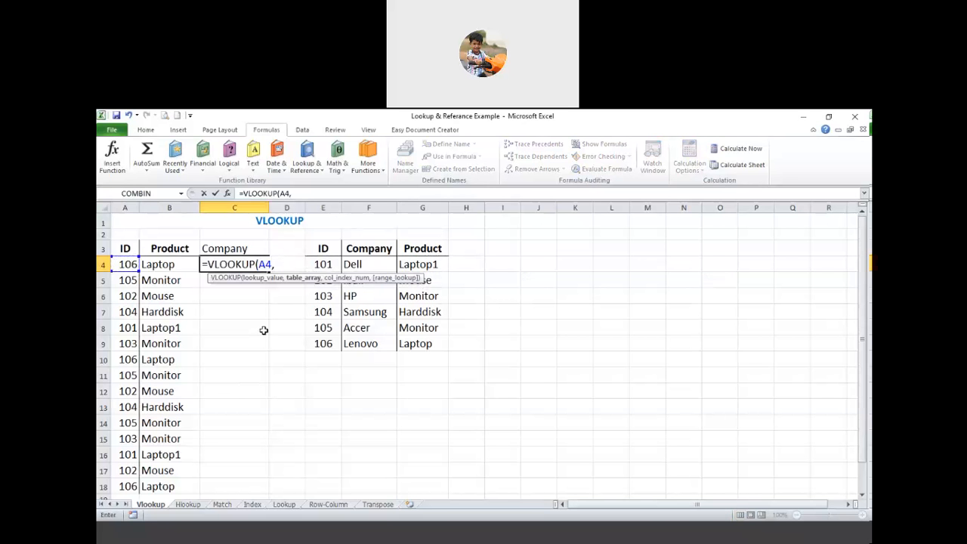
drag(336, 250, 420, 341)
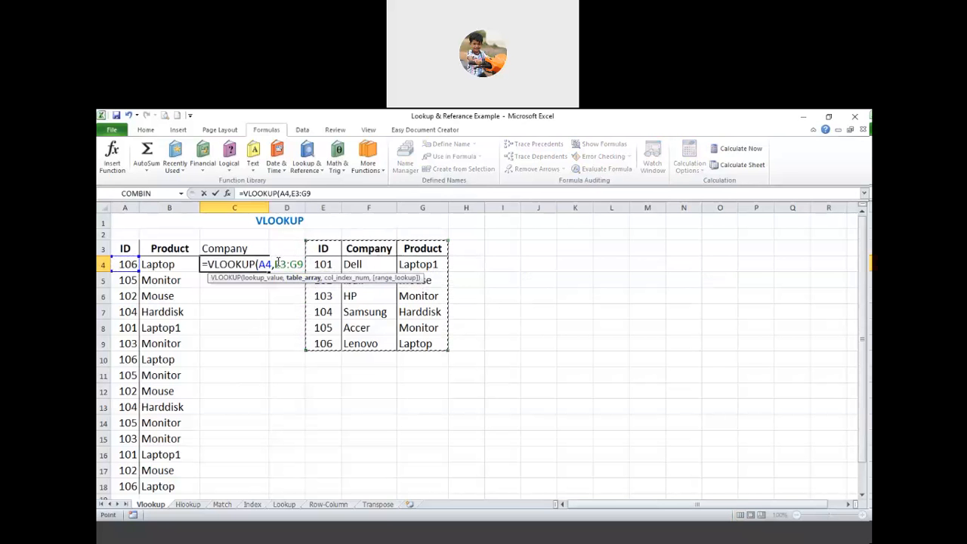
drag(274, 264, 305, 265)
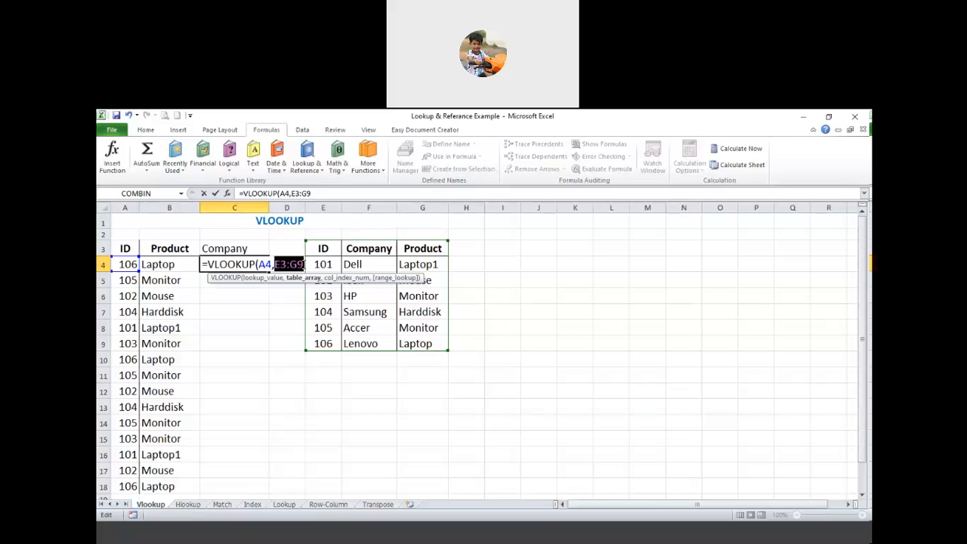
key(F4)
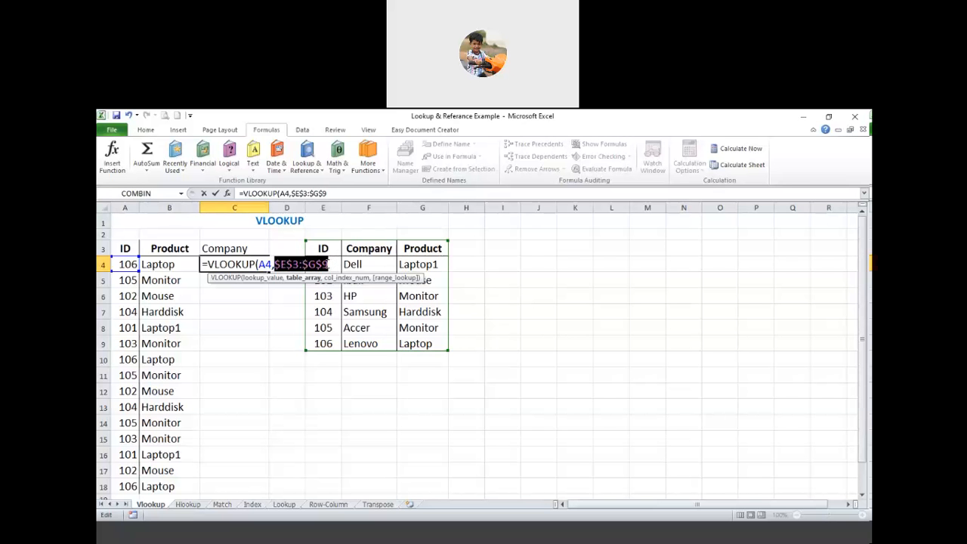
click(329, 264)
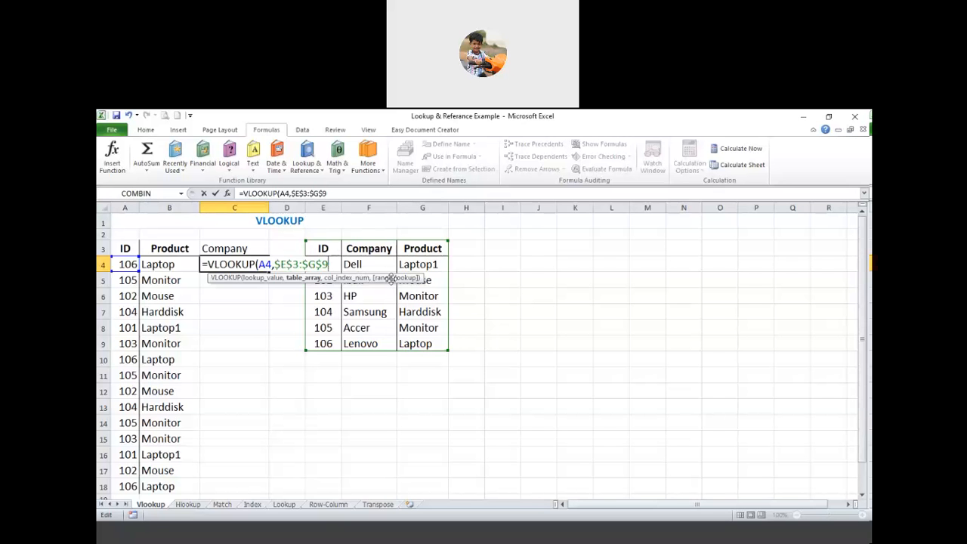
Complete C4's VLOOKUP with column index 2 and range lookup 0 for an exact match.
text(,)
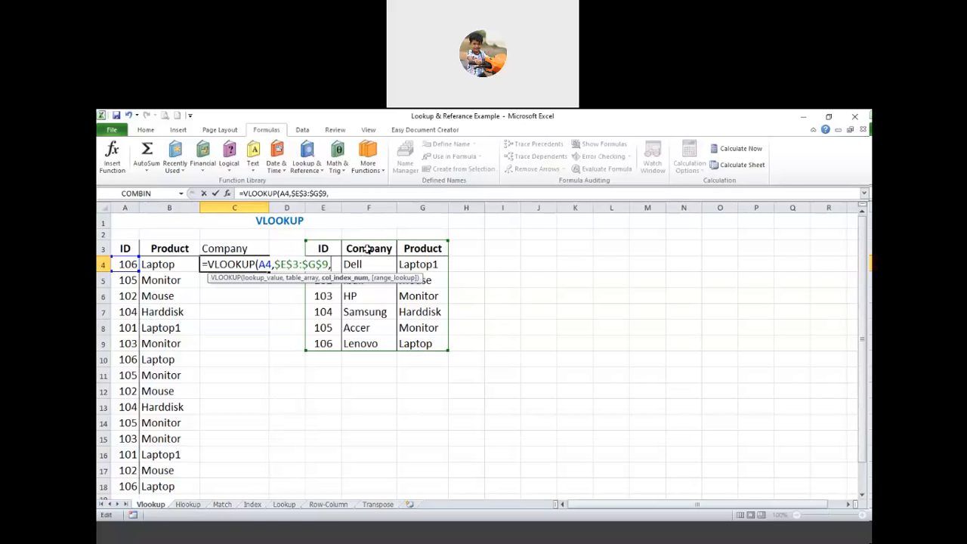
text(2,)
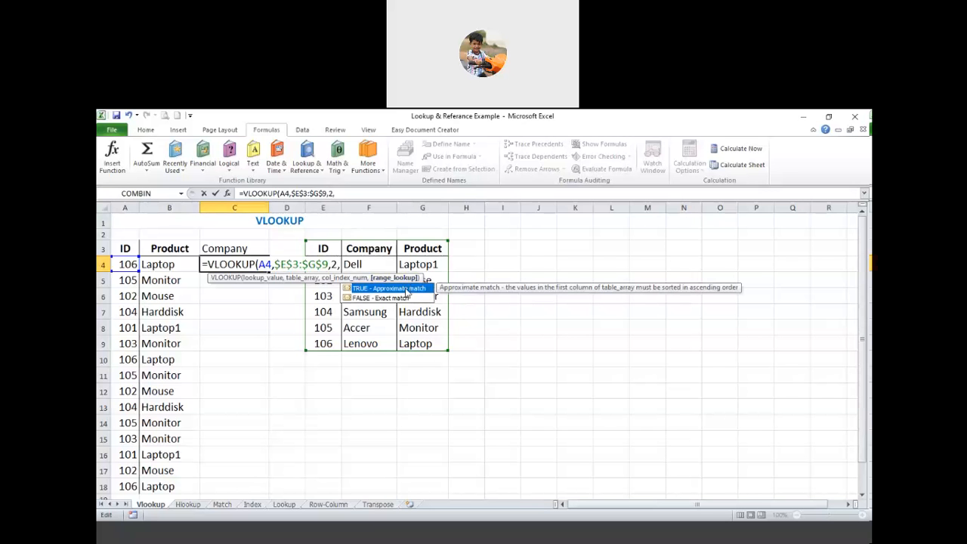
text(0)
text())
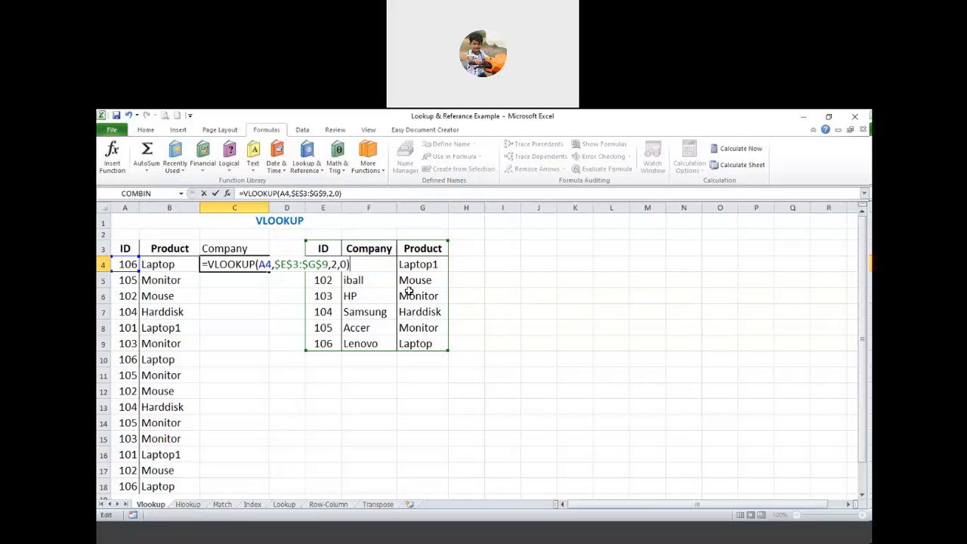
key(Return)
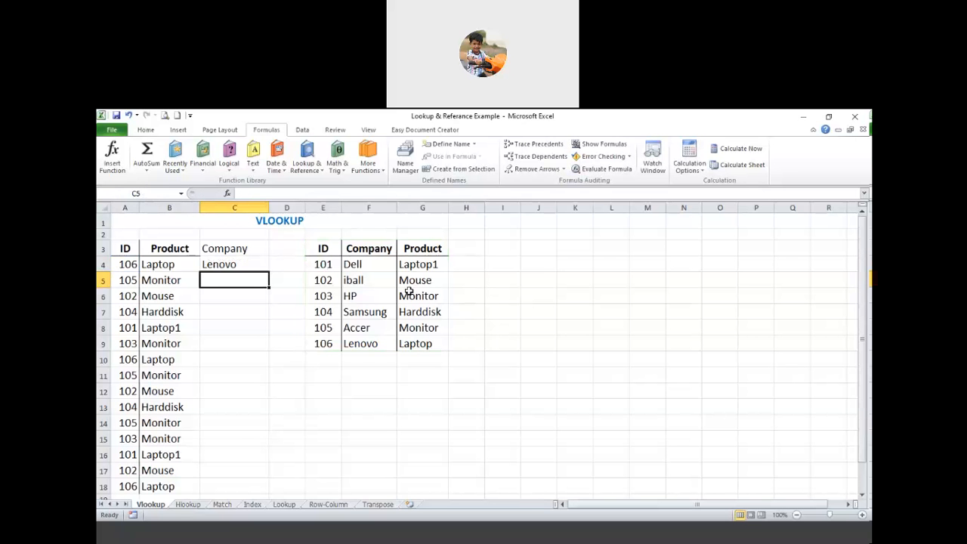
Copy the company lookup formula from C4 into C8 and fill it from C4 down to C18.
click(242, 265)
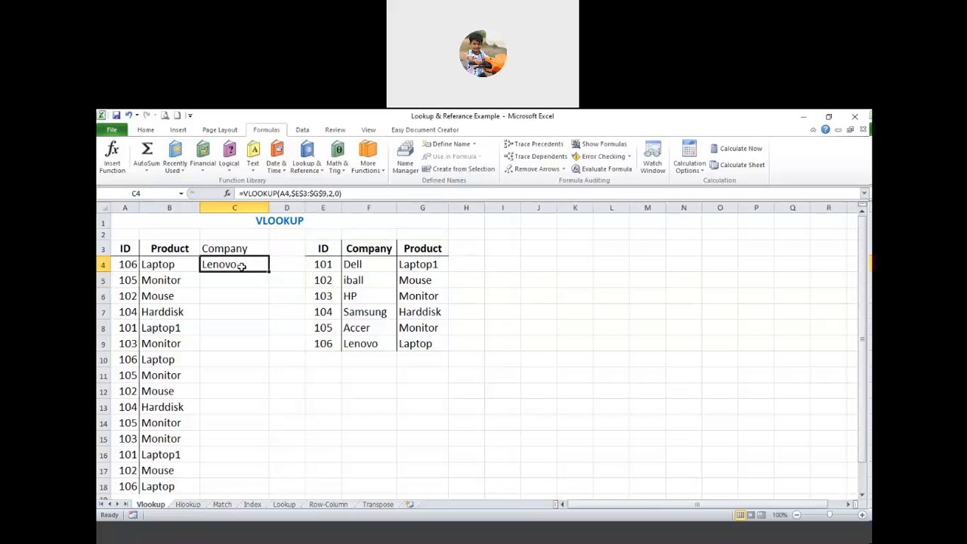
key(ctrl+c)
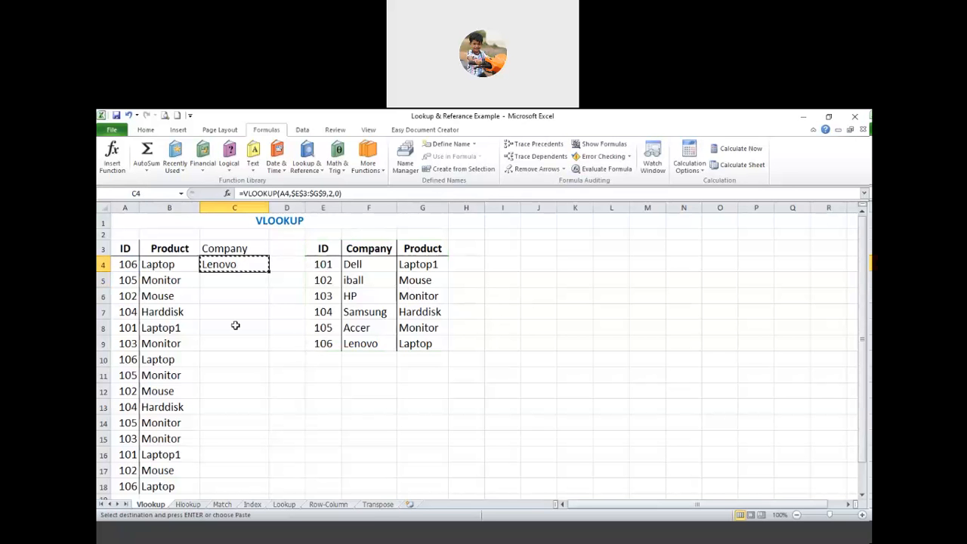
click(235, 325)
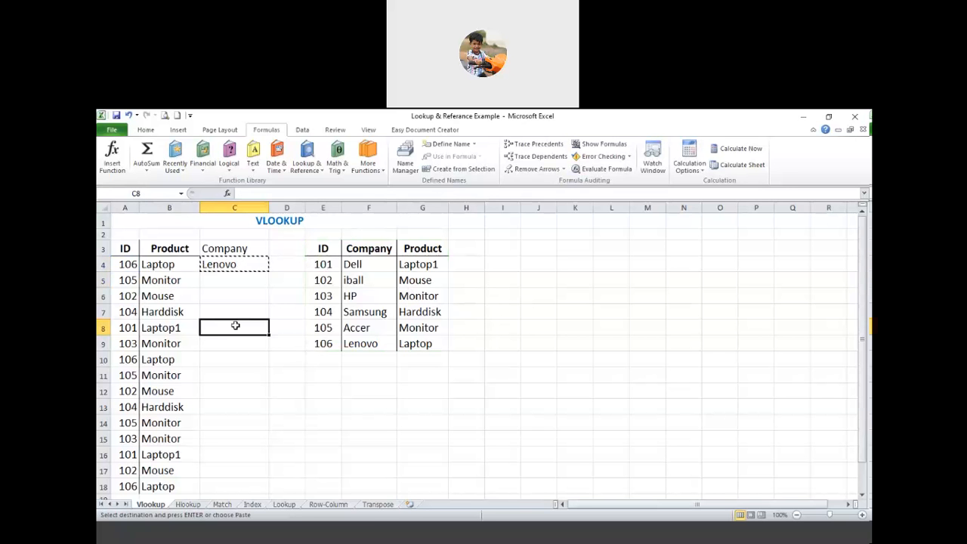
key(ctrl+v)
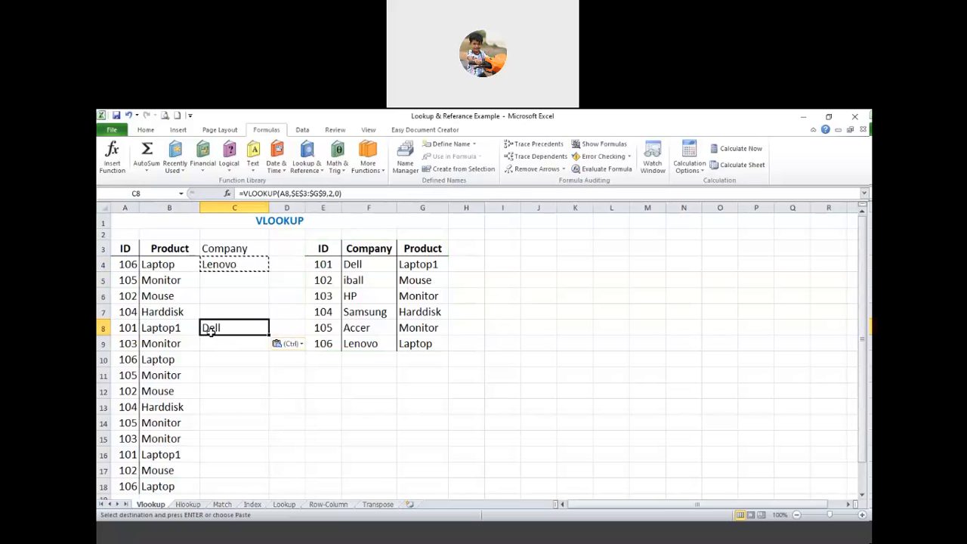
click(267, 272)
drag(269, 272, 270, 492)
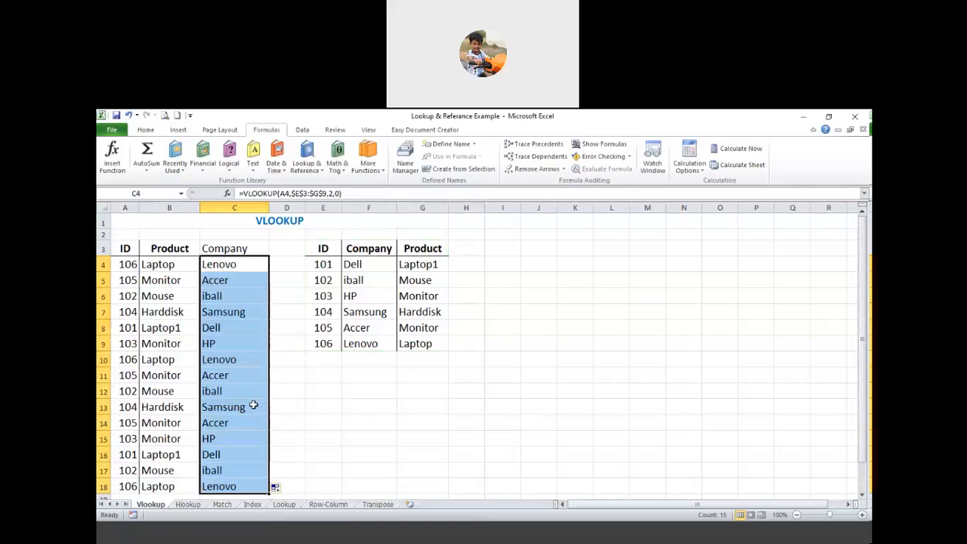
Compare the product and company results in rows 13 and 12 with the entries for IDs 104 and 102 in the lookup table.
click(241, 407)
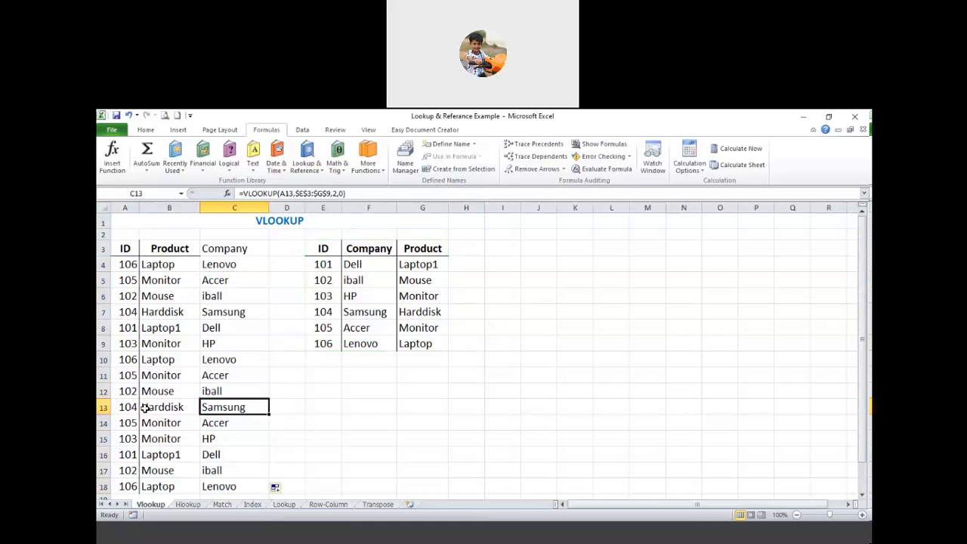
click(130, 408)
click(221, 408)
drag(125, 406, 236, 407)
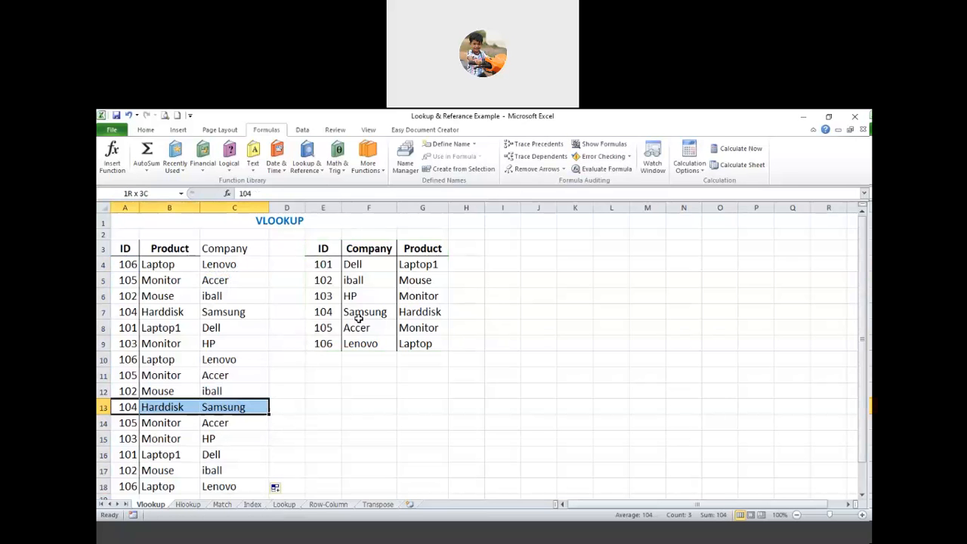
drag(324, 311, 390, 326)
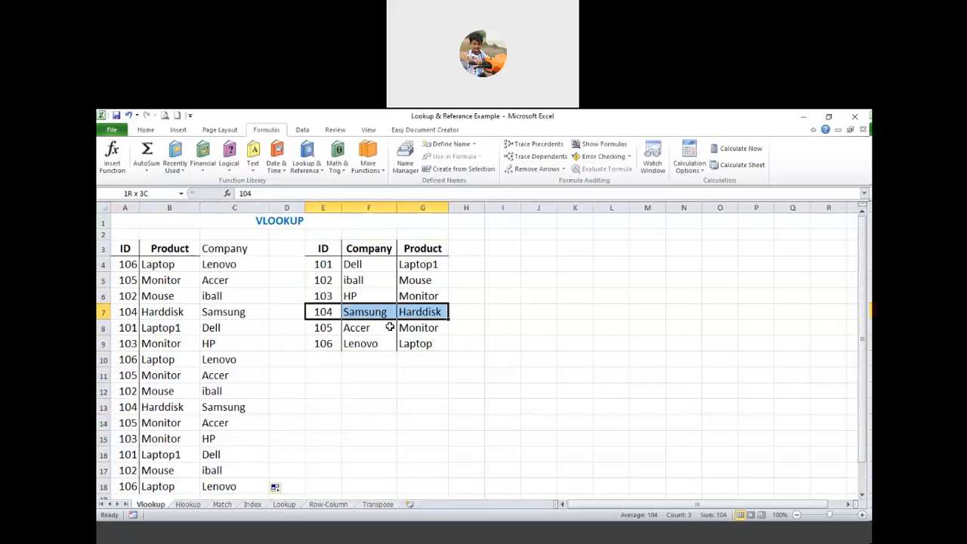
drag(133, 391, 227, 391)
drag(324, 279, 417, 281)
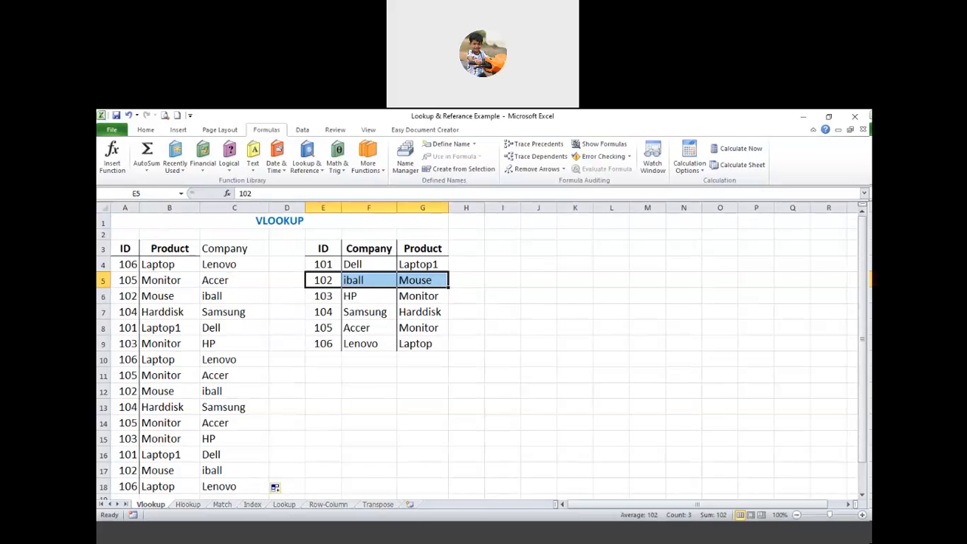
click(583, 123)
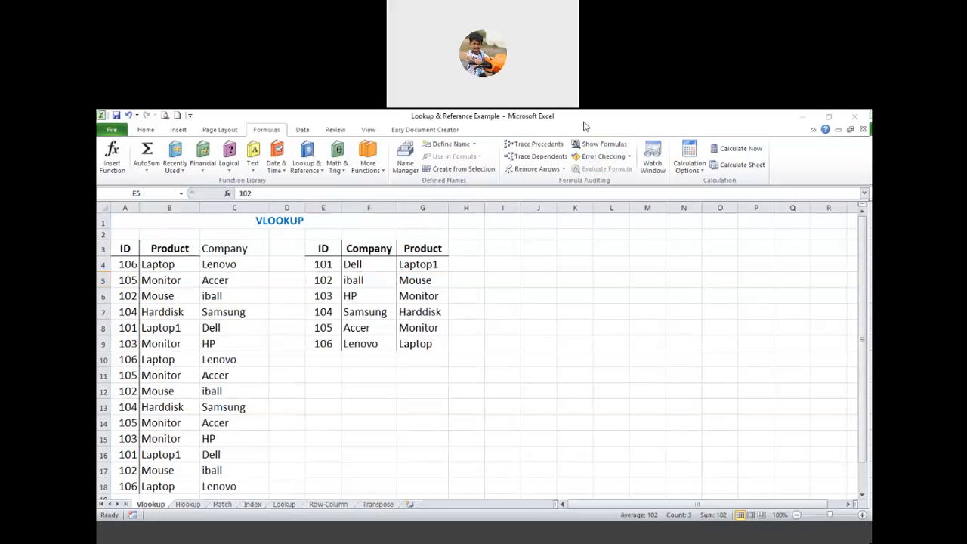
click(304, 433)
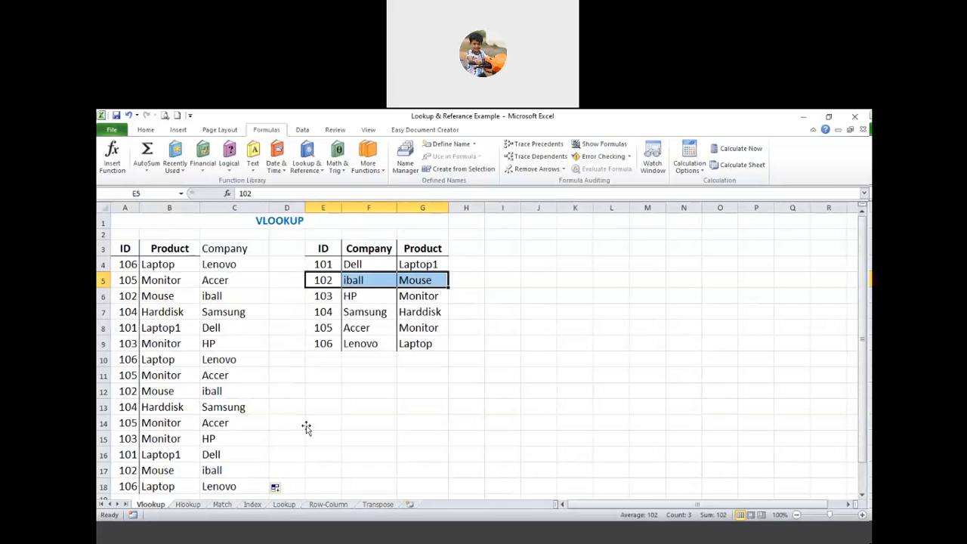
click(307, 426)
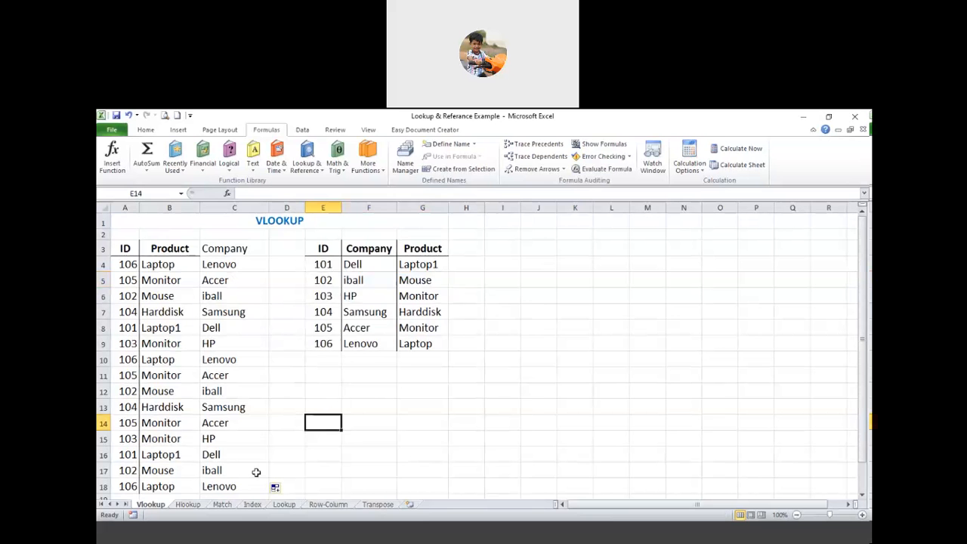
On the Hlookup sheet, change the title in row 1 to HLOOKUP.
click(189, 505)
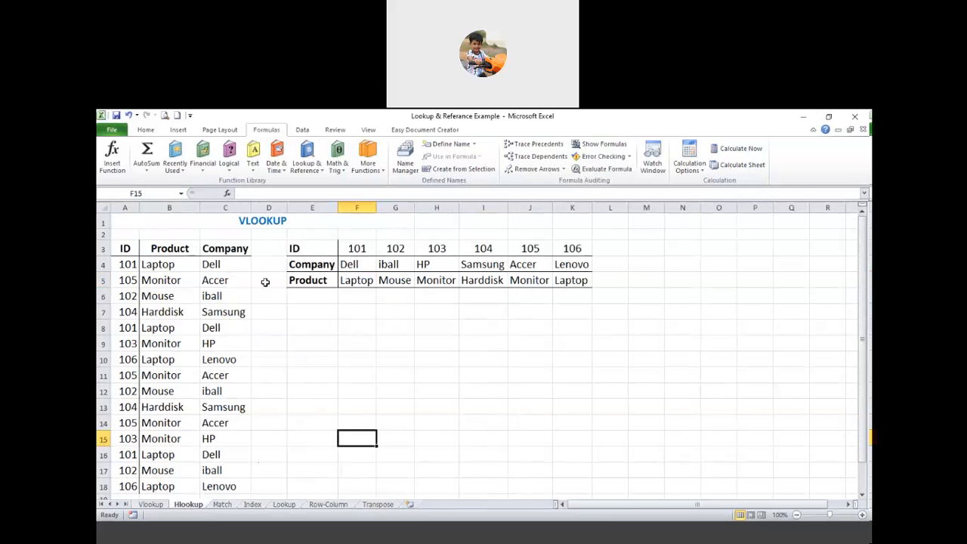
click(247, 220)
double_click(204, 224)
key(Delete)
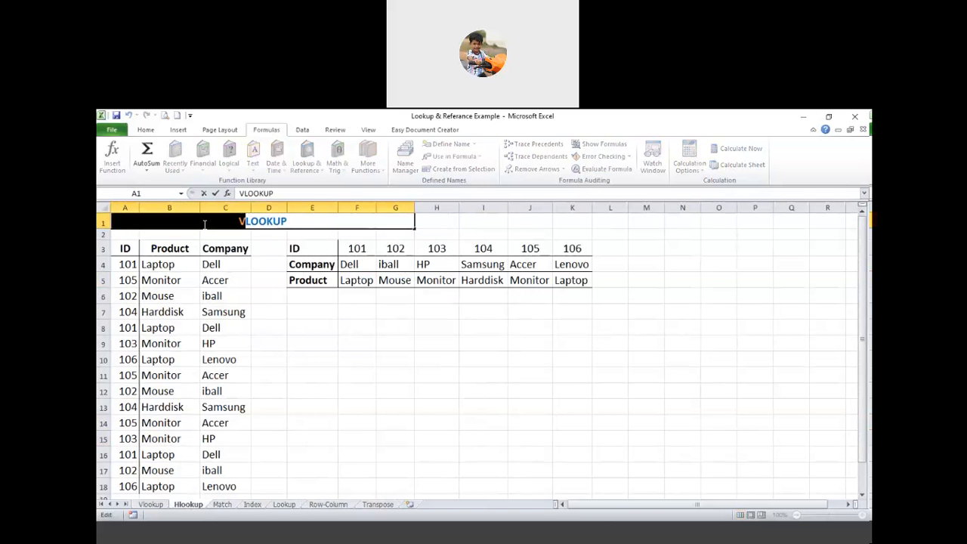
text(H)
drag(524, 315, 513, 332)
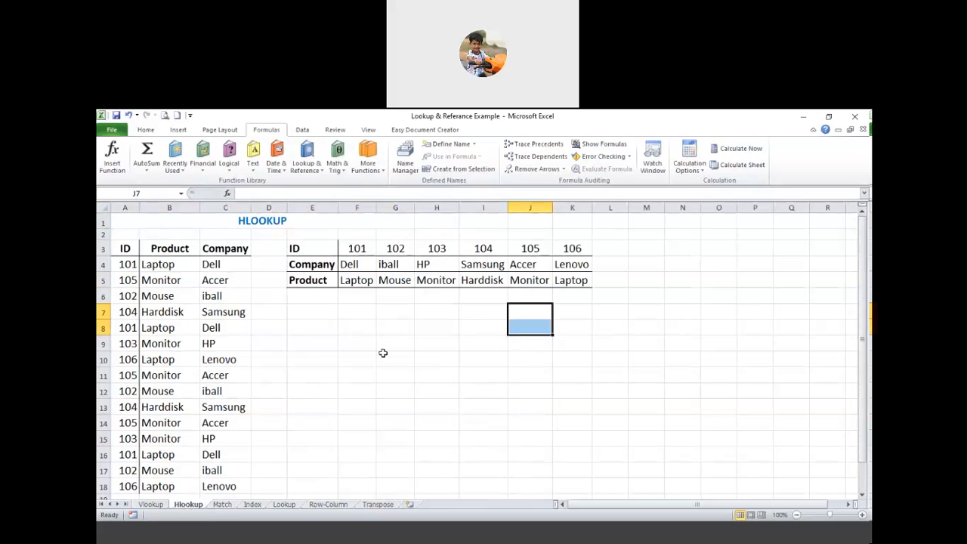
Examine the horizontal lookup table in E3:K5 and the existing formula in B5.
click(383, 354)
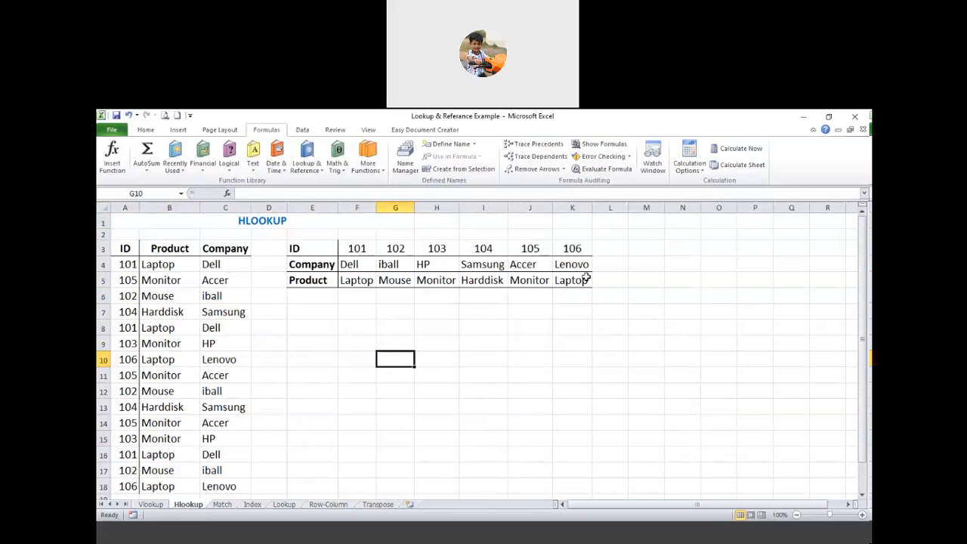
drag(317, 250, 580, 281)
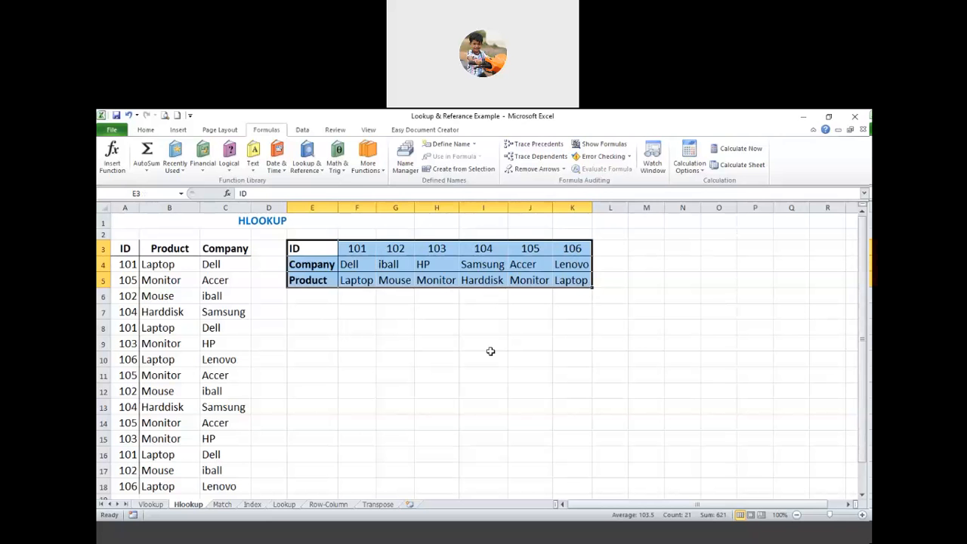
click(436, 374)
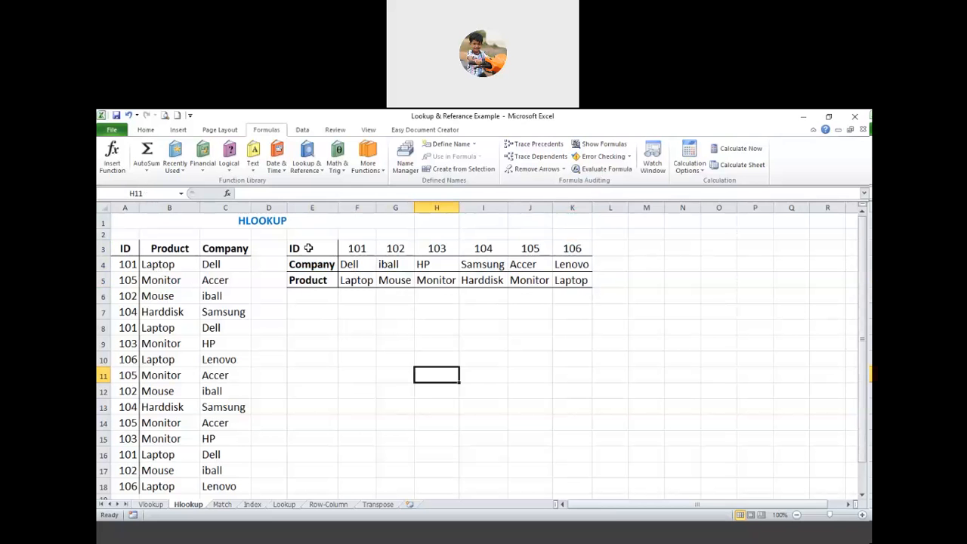
drag(302, 249, 566, 279)
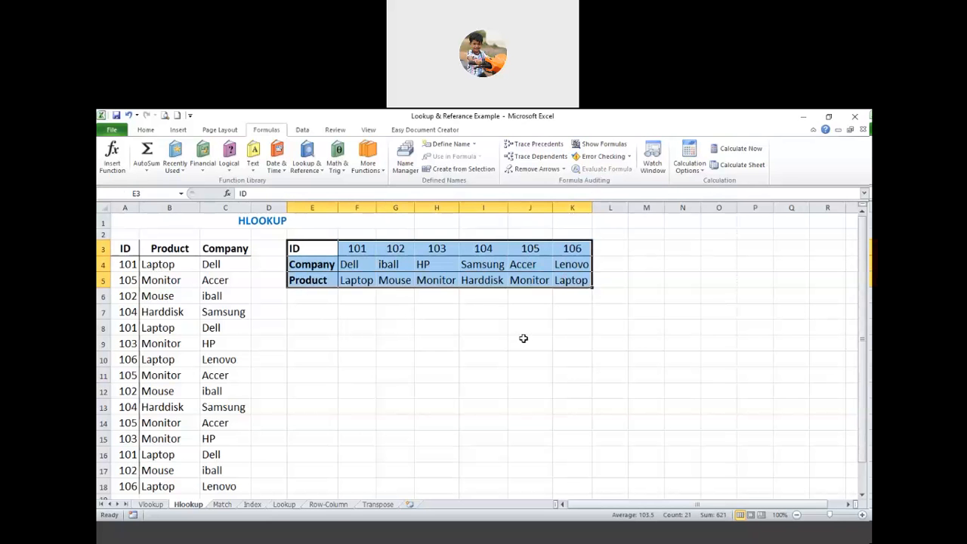
click(172, 276)
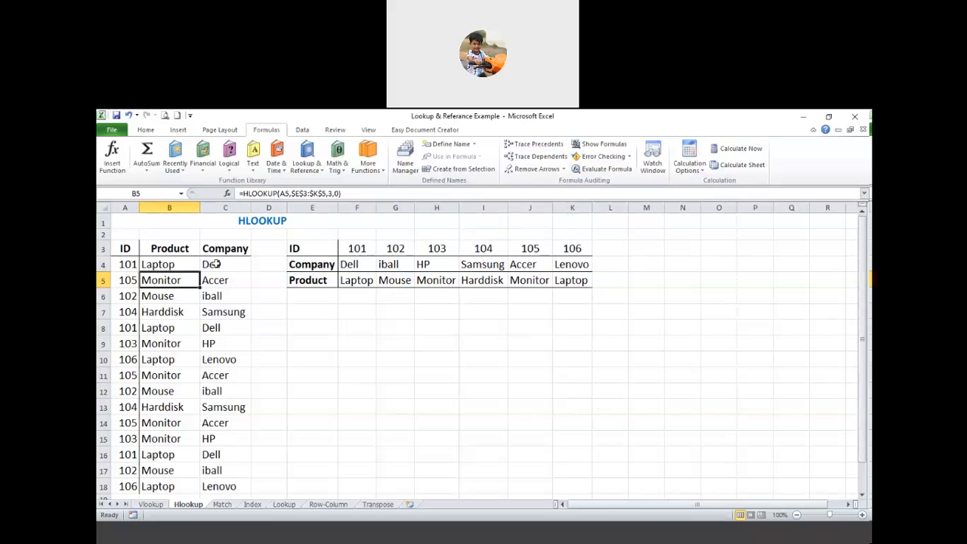
Change the header in B3 to Company and the header in C3 to Product.
click(177, 245)
text(C)
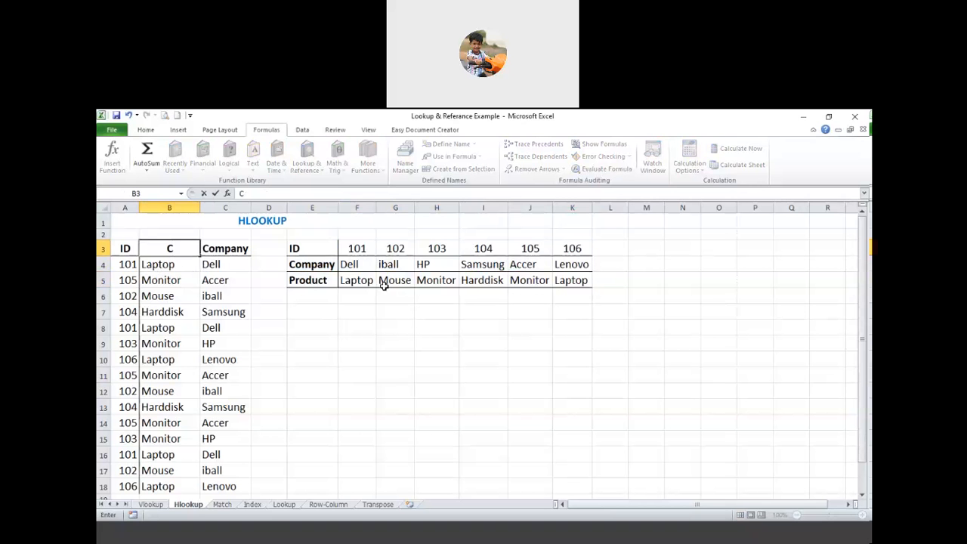
text(ompany)
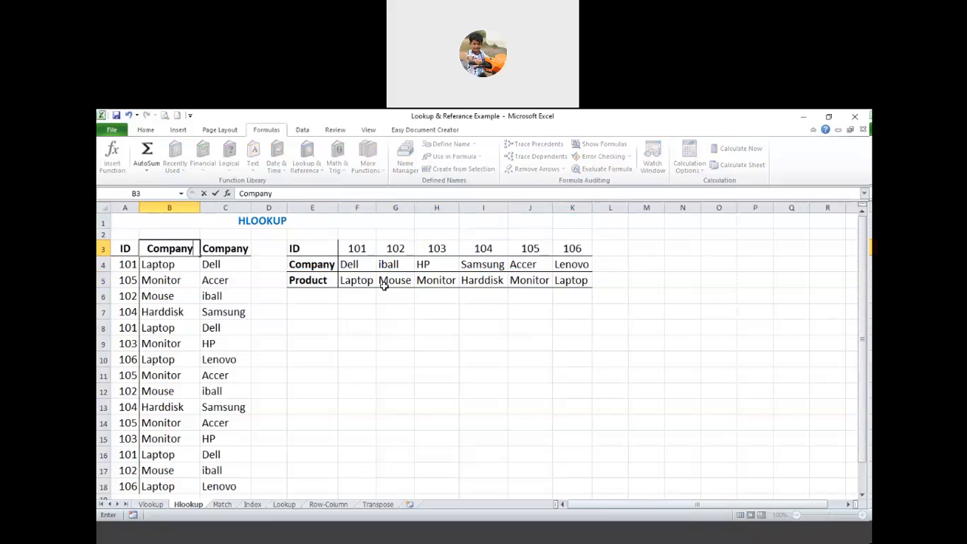
key(Tab)
text(P)
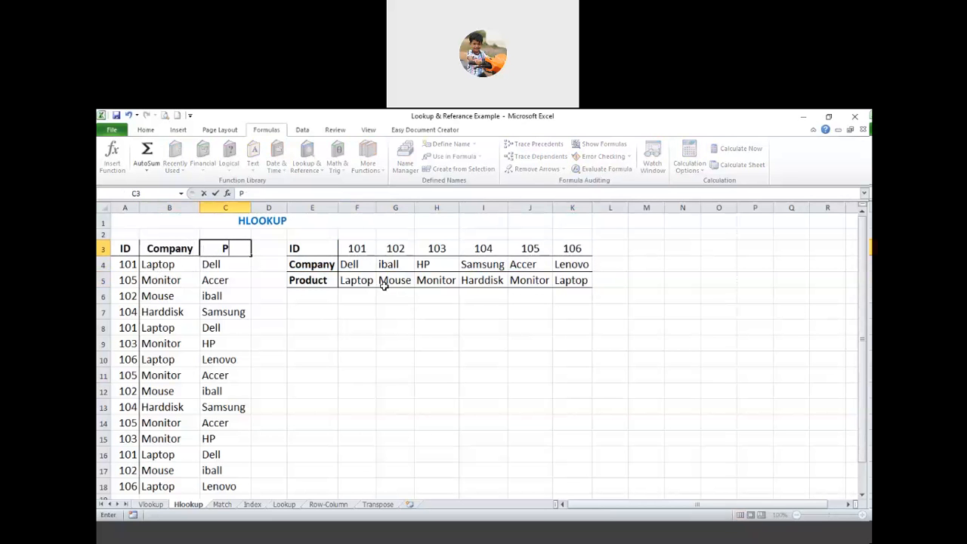
text(roduct)
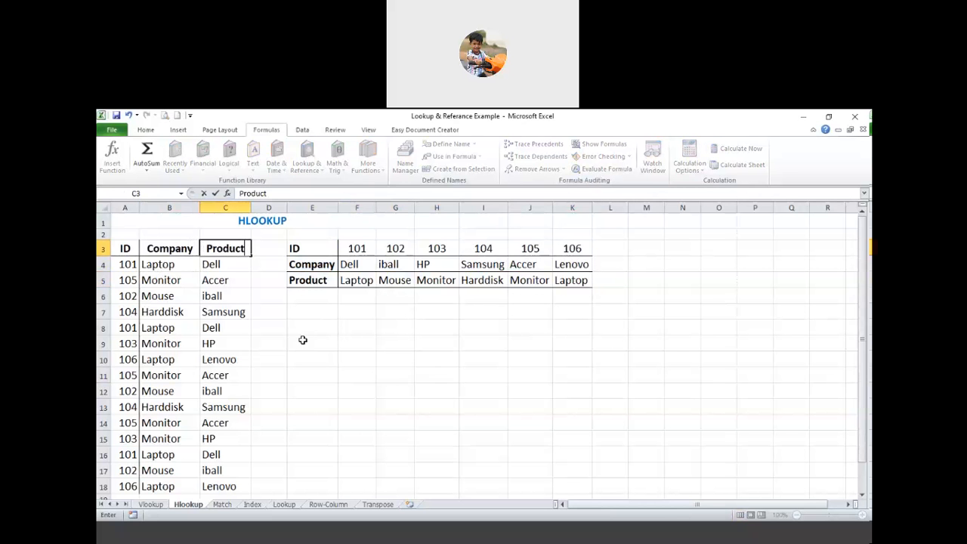
click(436, 375)
Clear the old lookup results from B4:C18, keeping the headers and the ID list.
click(166, 266)
drag(224, 503, 237, 416)
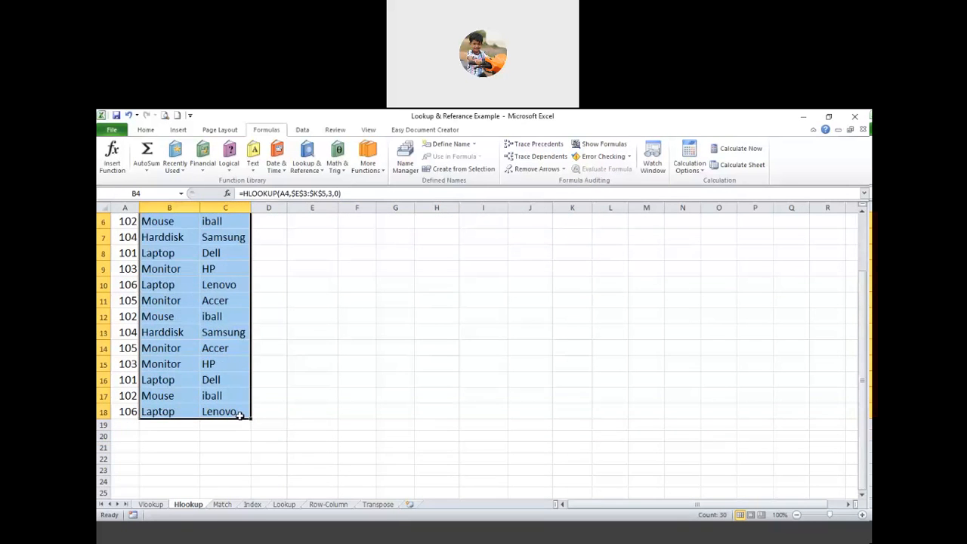
key(Delete)
scroll(415, 361, up, 2)
click(415, 361)
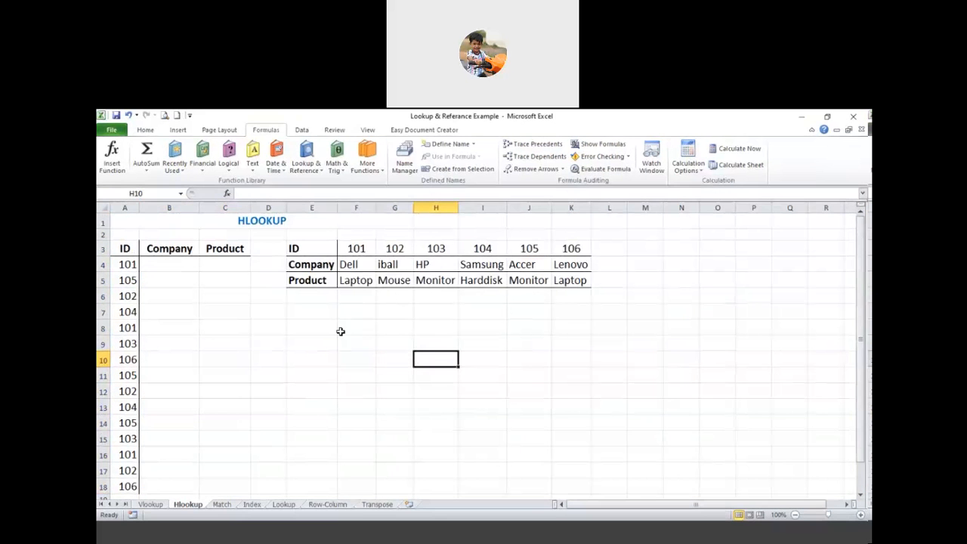
click(172, 265)
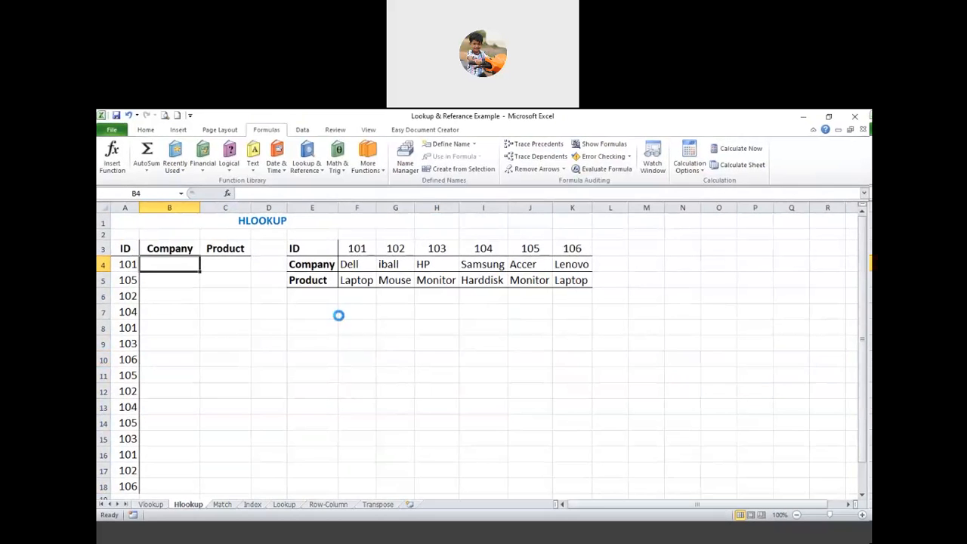
Undo the clearing of the lookup results and inspect the HLOOKUP formula in B4.
key(ctrl+z)
click(167, 264)
double_click(167, 265)
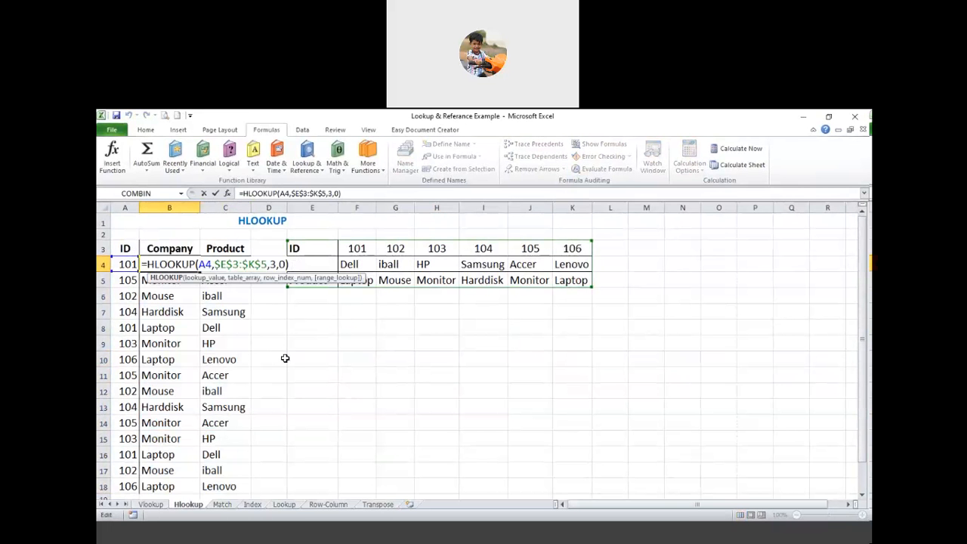
click(314, 360)
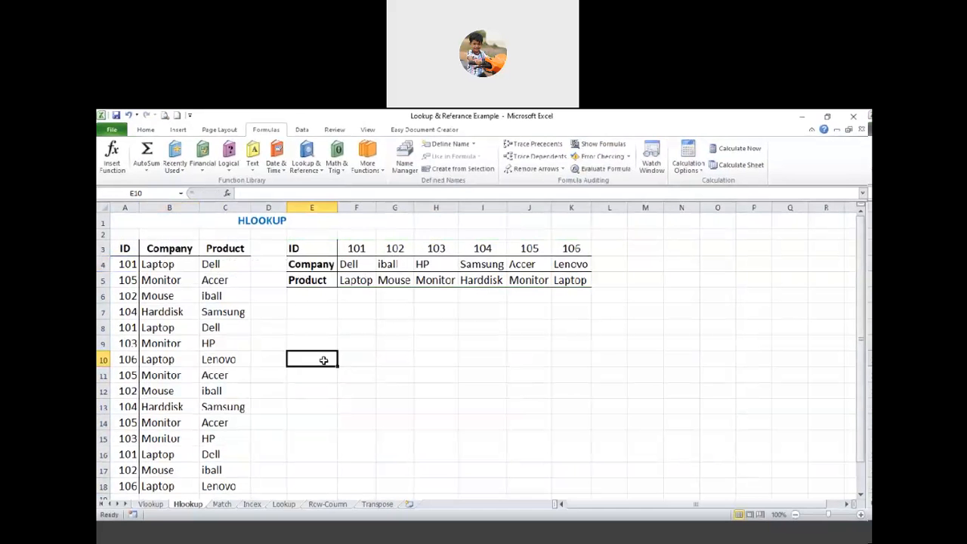
Undo the header change in C3 and redo it.
key(ctrl+z)
key(ctrl+z)
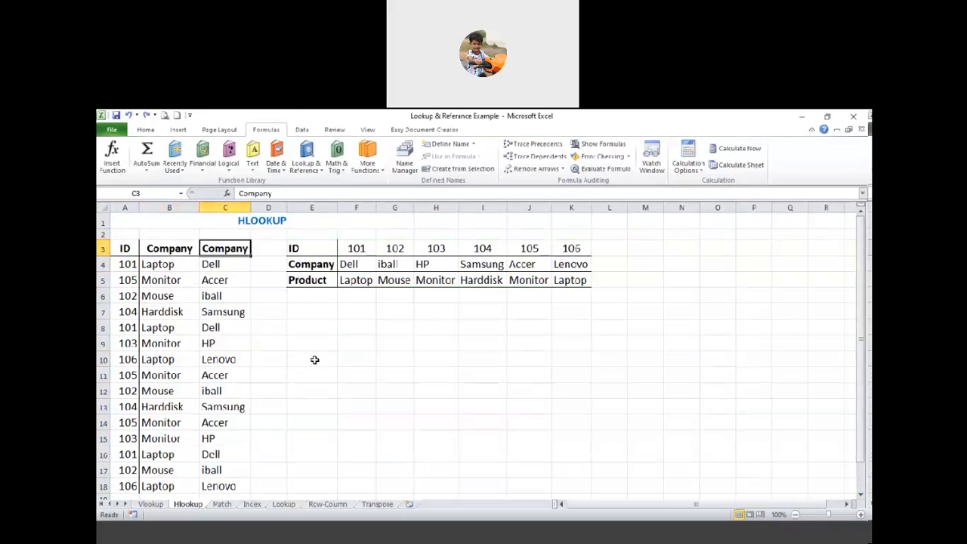
key(ctrl+y)
key(ctrl+y)
Clear all old formulas below the Company and Product headers, from B4 down to C20.
key(Delete)
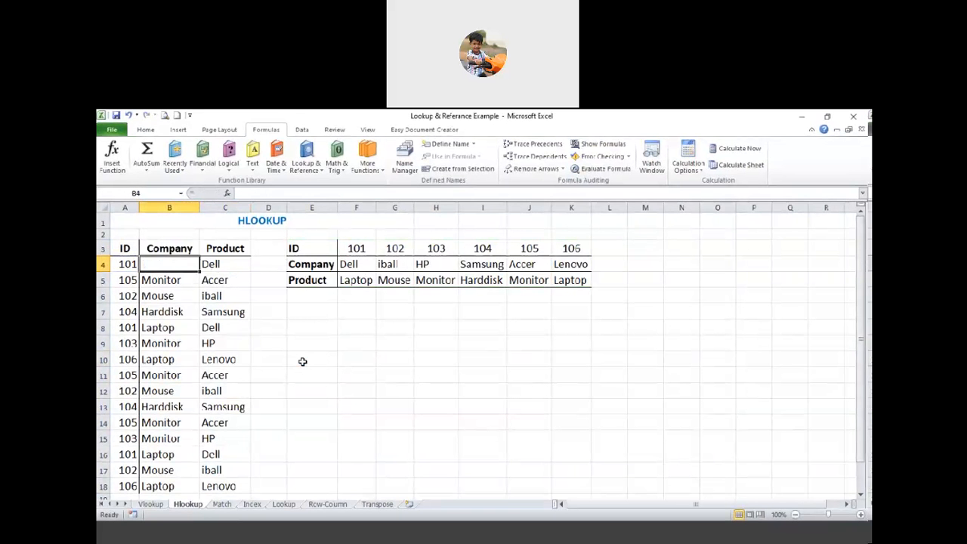
click(302, 361)
drag(173, 266, 244, 466)
key(Delete)
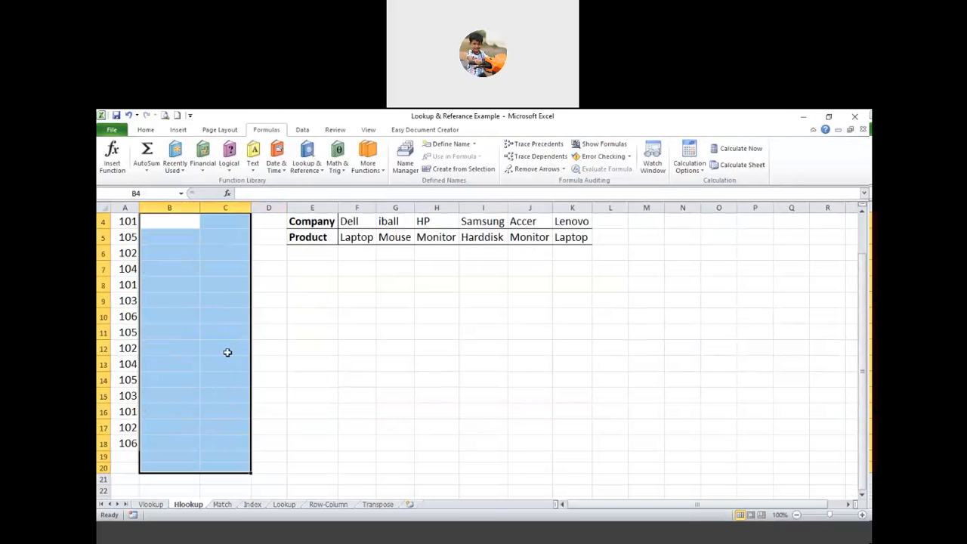
scroll(194, 268, up, 1)
click(193, 277)
click(173, 263)
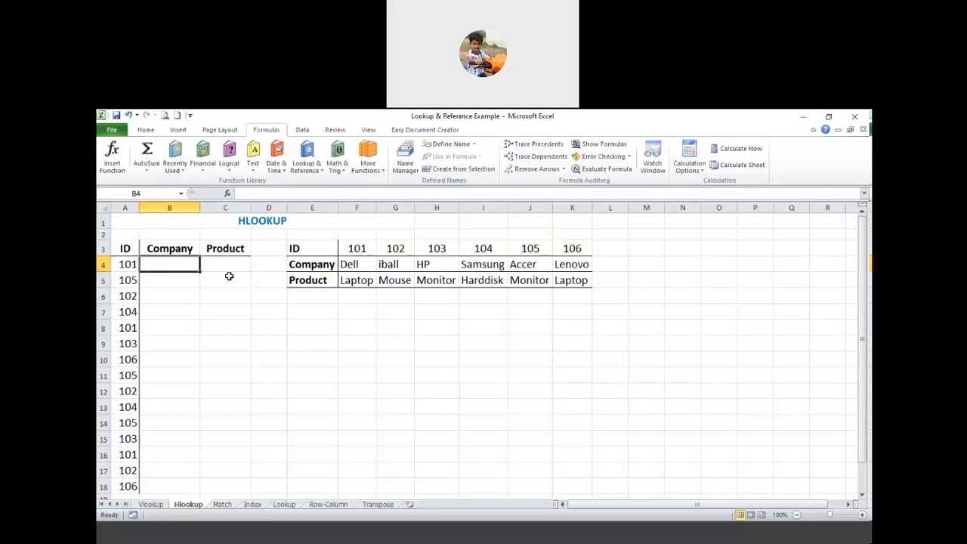
Locate HLOOKUP among the available lookup and reference functions.
click(243, 221)
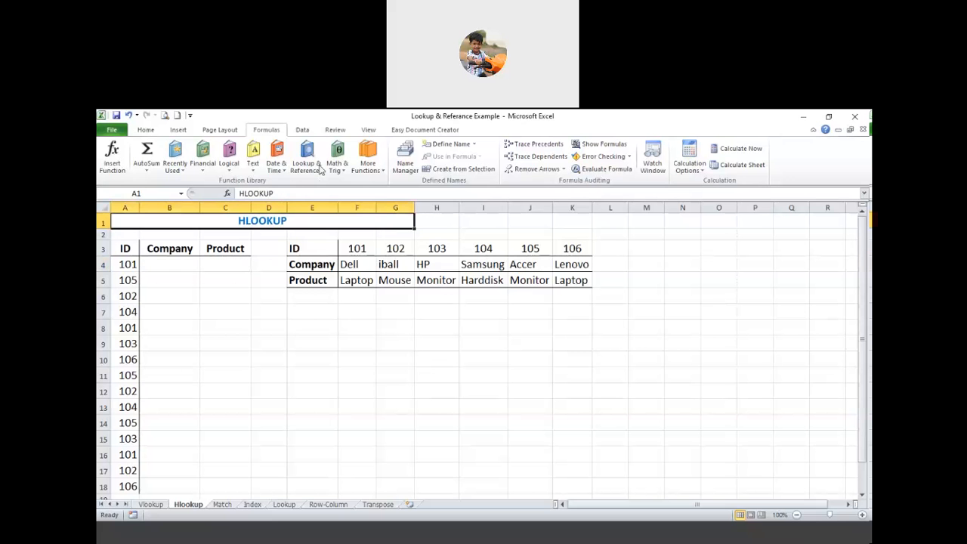
click(320, 168)
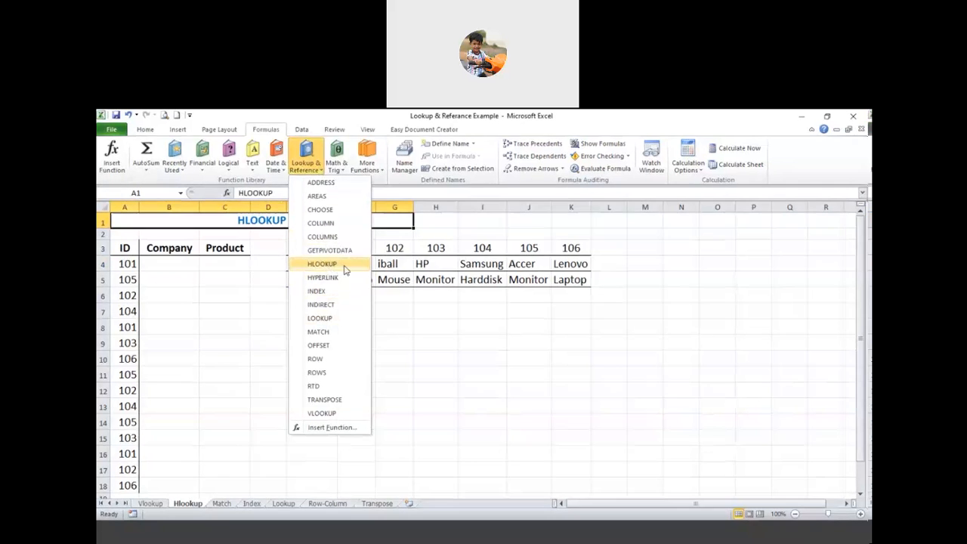
click(216, 279)
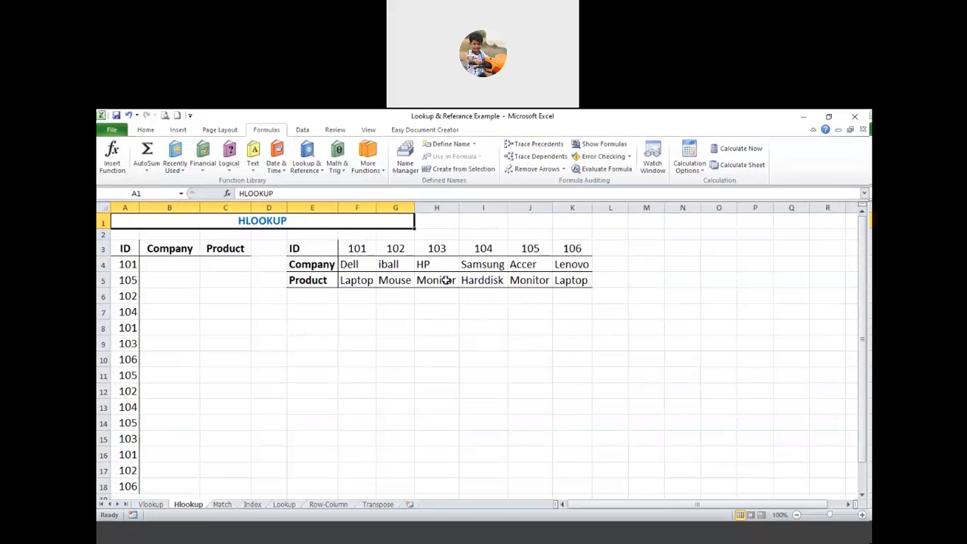
click(168, 265)
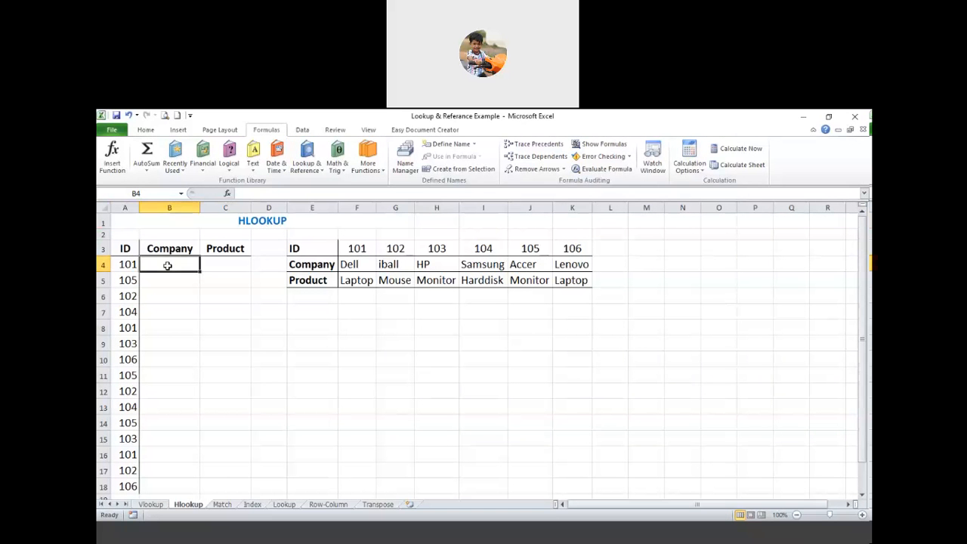
text(=)
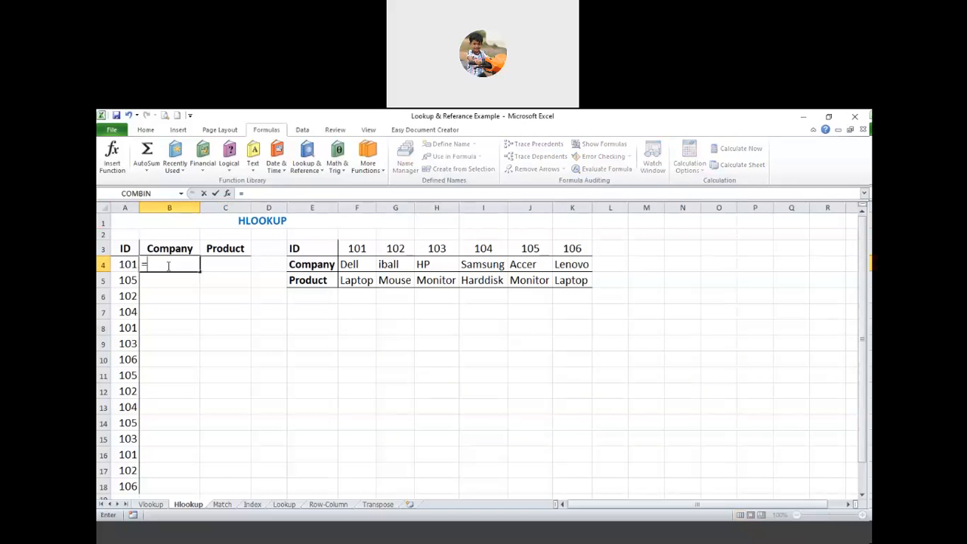
text(h)
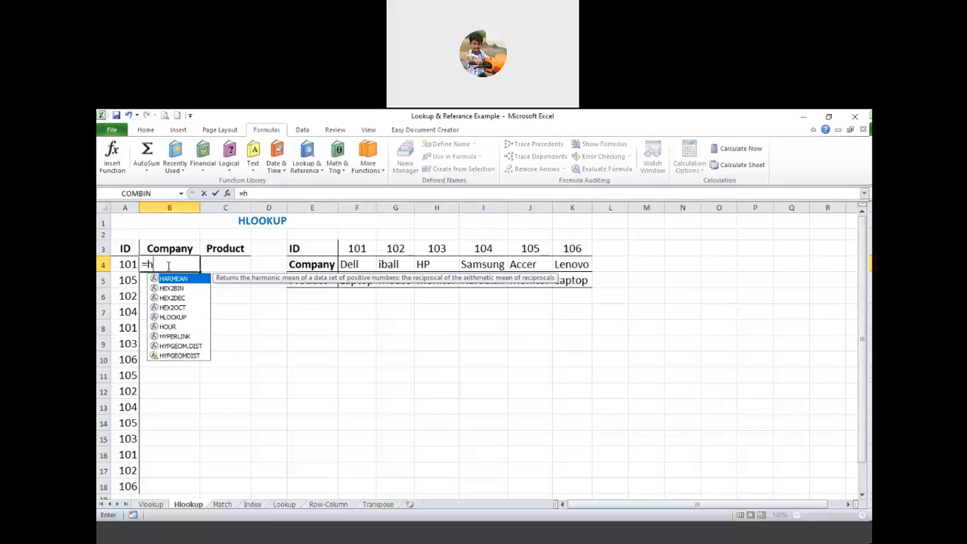
text(l)
key(Tab)
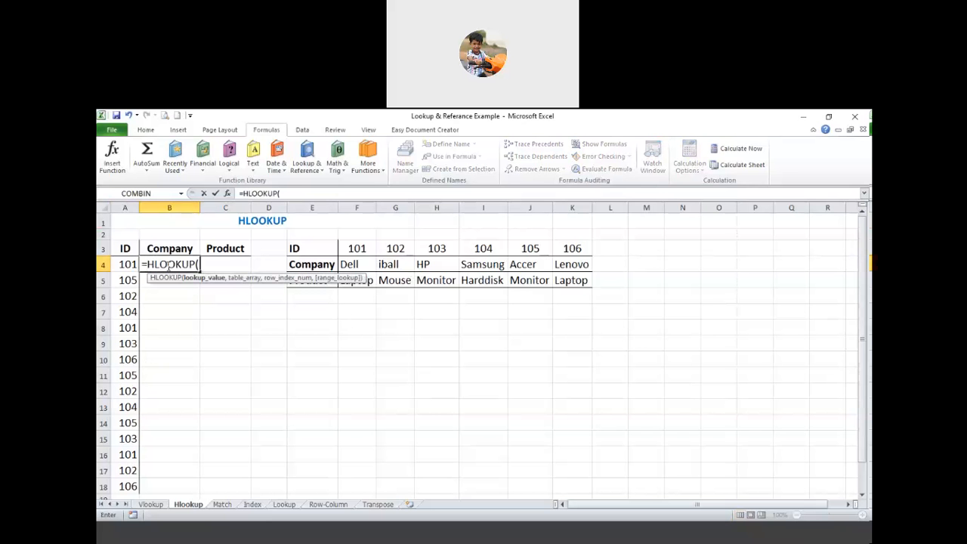
click(125, 263)
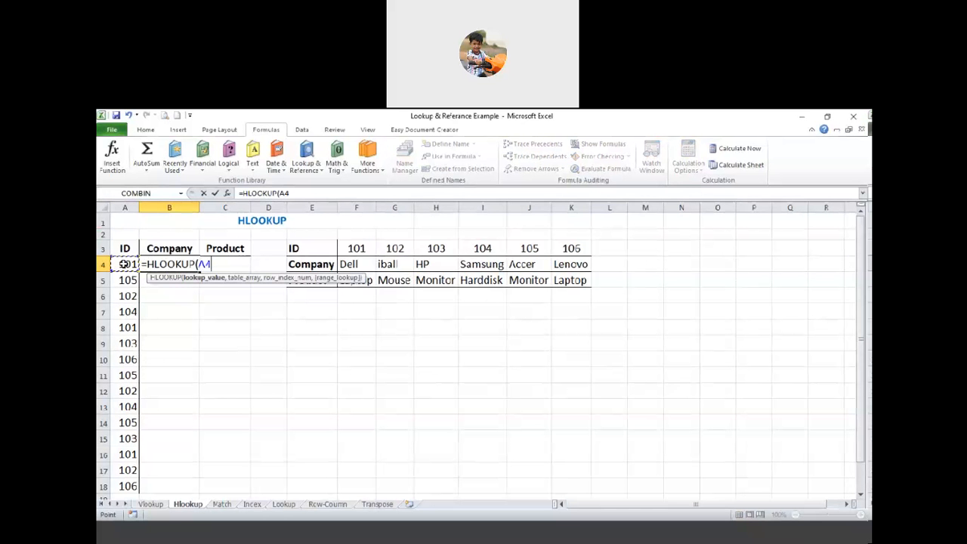
text(,)
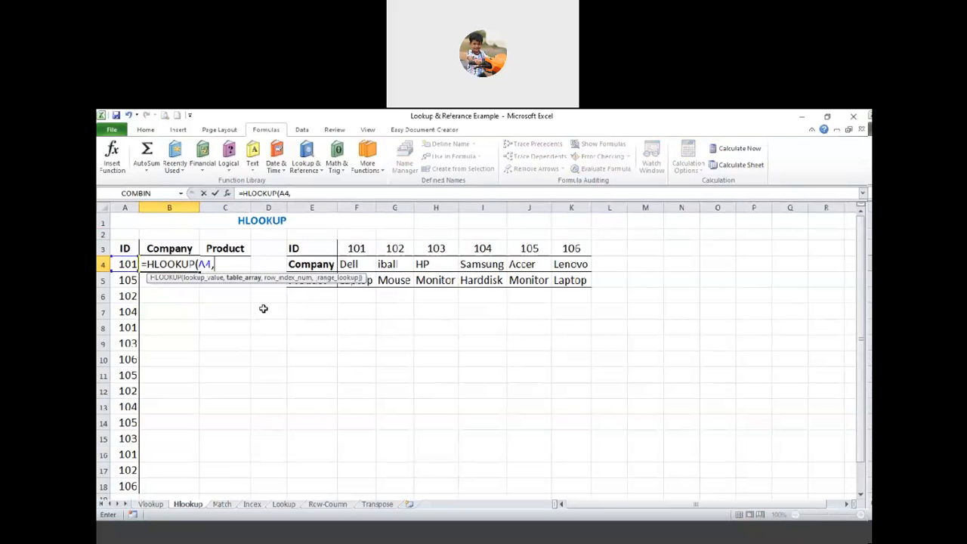
drag(302, 247, 563, 278)
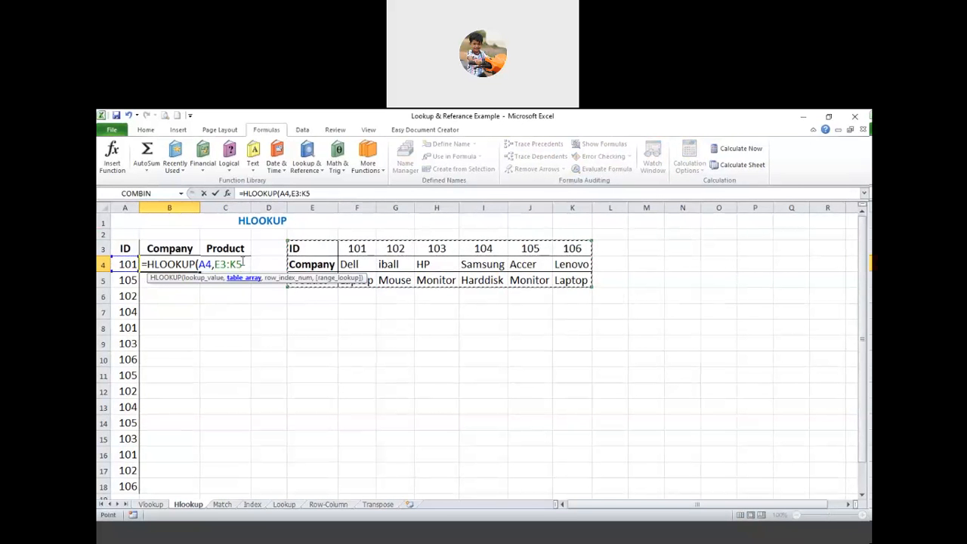
drag(242, 264, 214, 264)
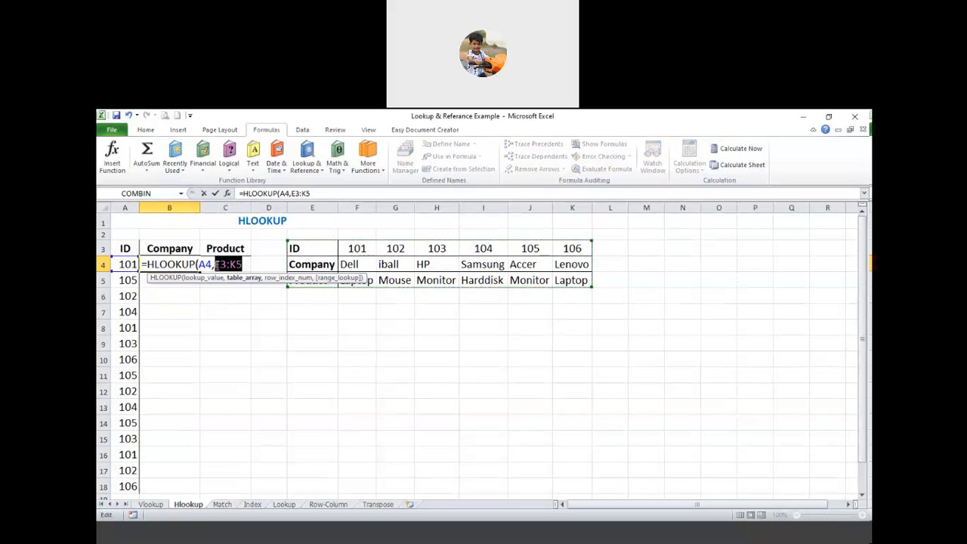
key(F4)
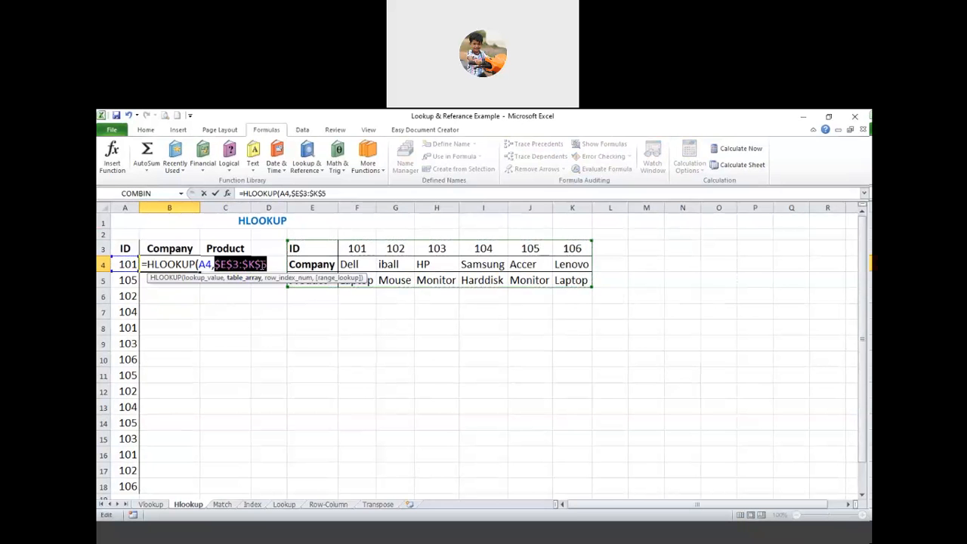
key(Right)
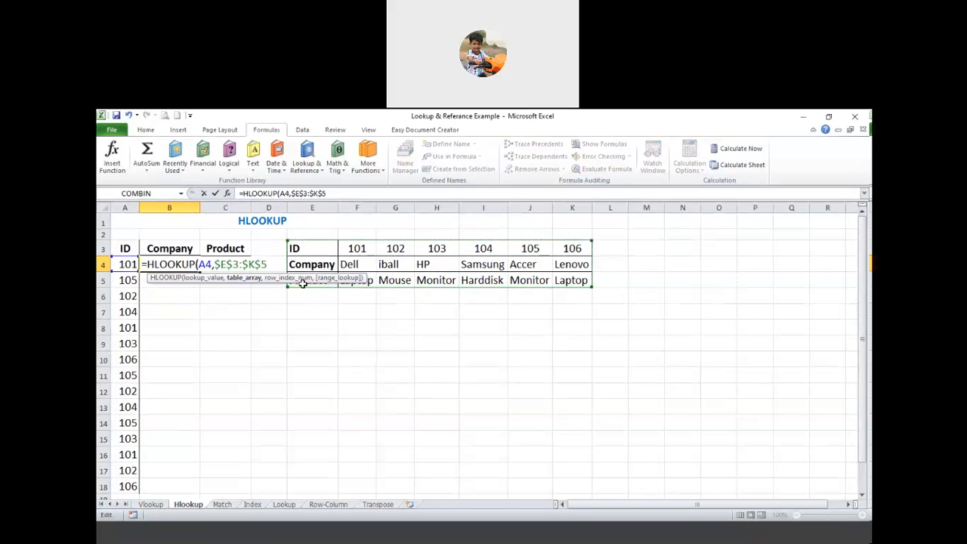
text(,)
key(BackSpace)
key(BackSpace)
key(BackSpace)
key(BackSpace)
key(BackSpace)
key(BackSpace)
key(BackSpace)
key(BackSpace)
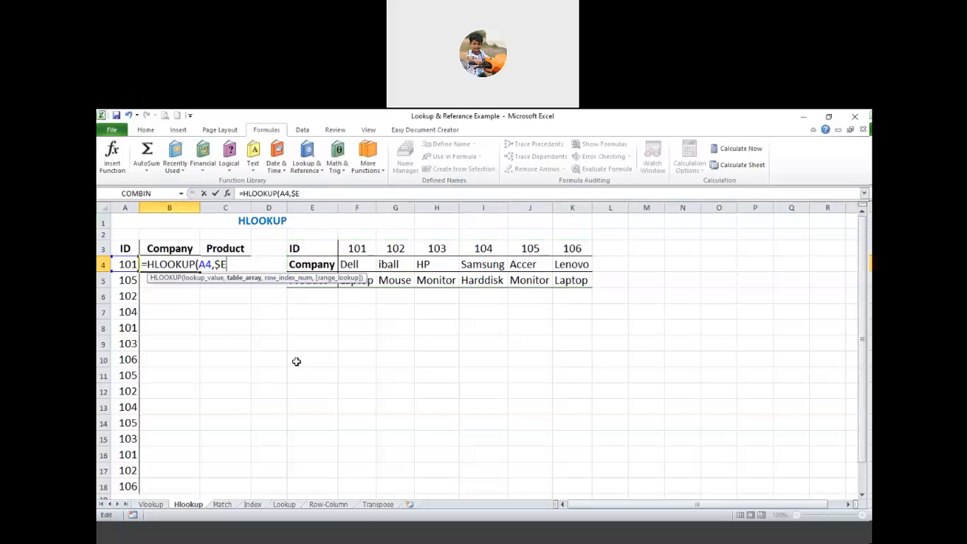
key(BackSpace)
key(BackSpace)
key(BackSpace)
key(BackSpace)
key(BackSpace)
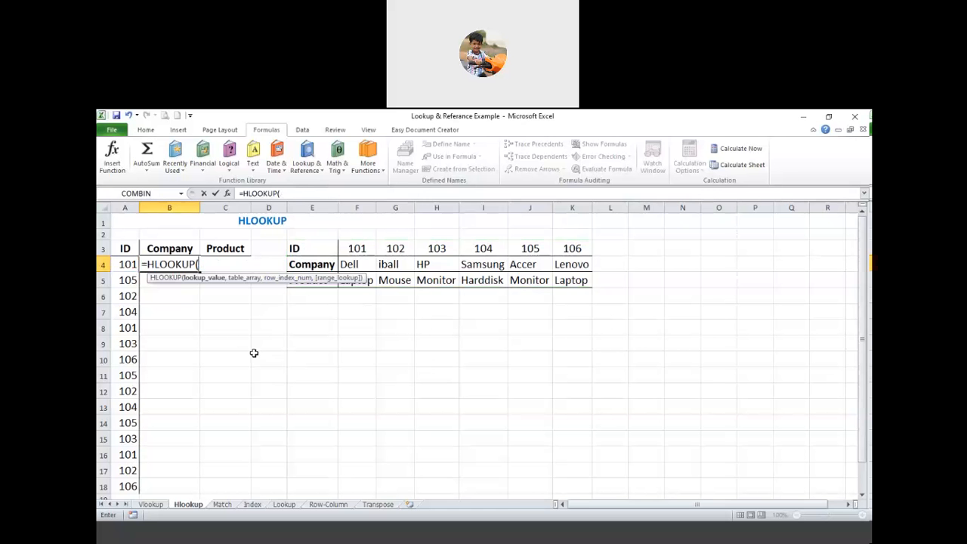
key(Escape)
Move the horizontal lookup table from E3:K5 so that it starts at H3.
drag(300, 252, 572, 281)
key(ctrl+c)
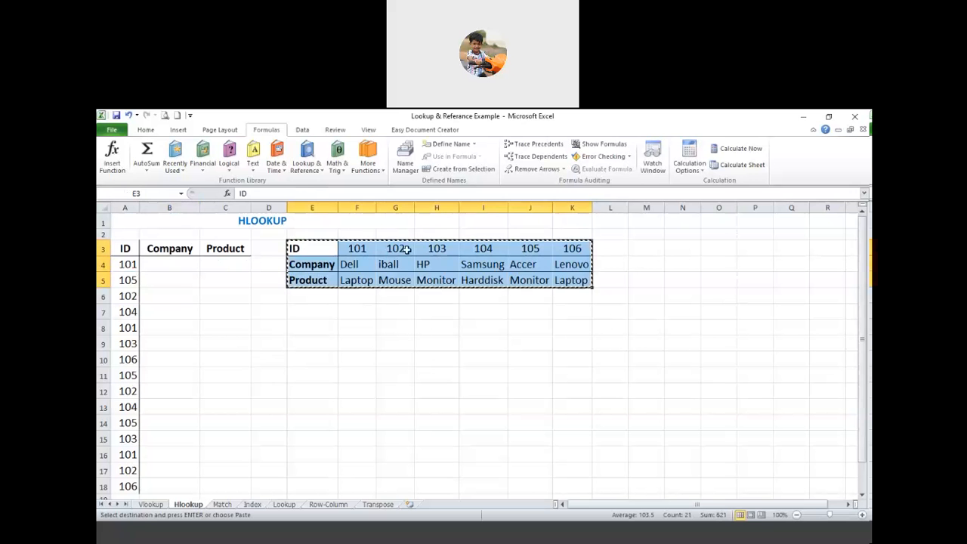
click(436, 249)
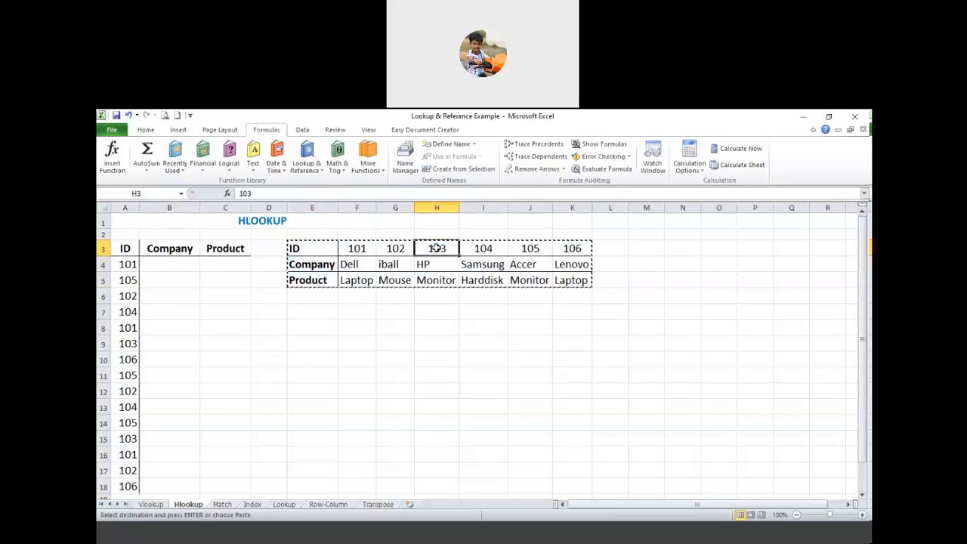
key(Return)
click(368, 355)
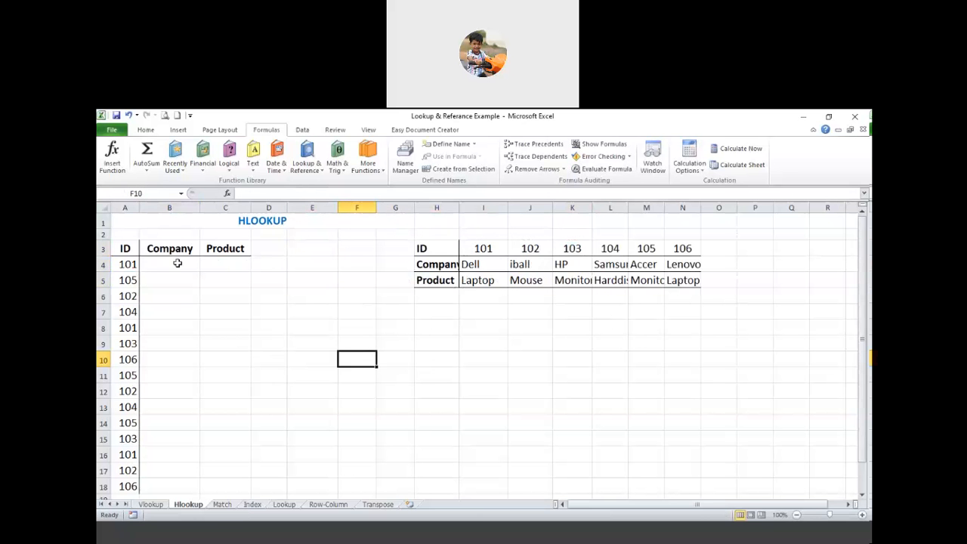
Start an HLOOKUP formula in B4 with A4 as lookup value and the absolute range $H$3:$N$5 as table array.
click(179, 264)
text(=)
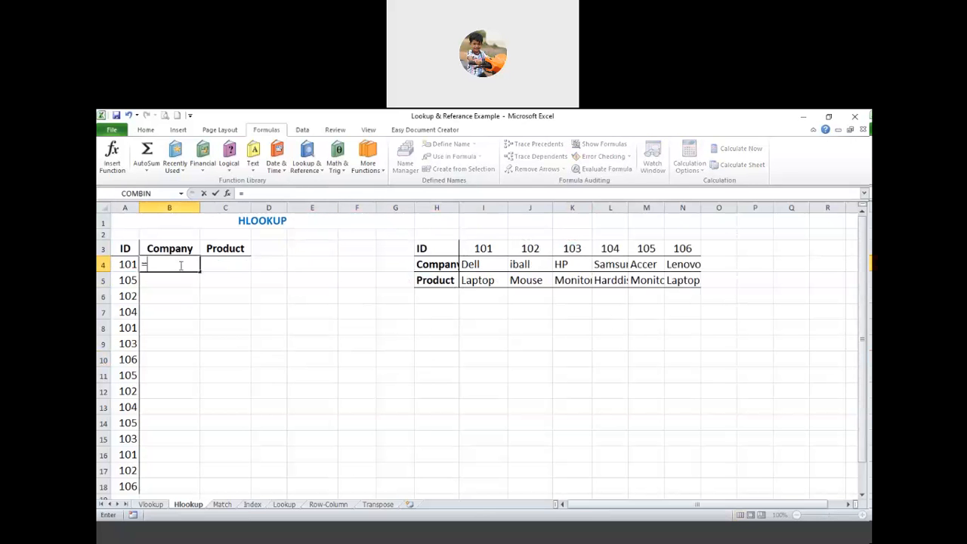
text(hl)
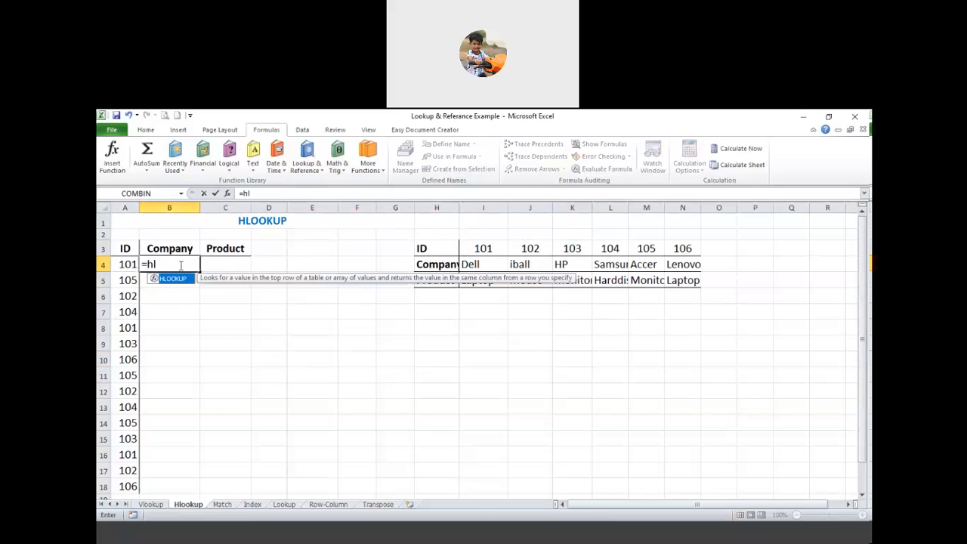
key(Tab)
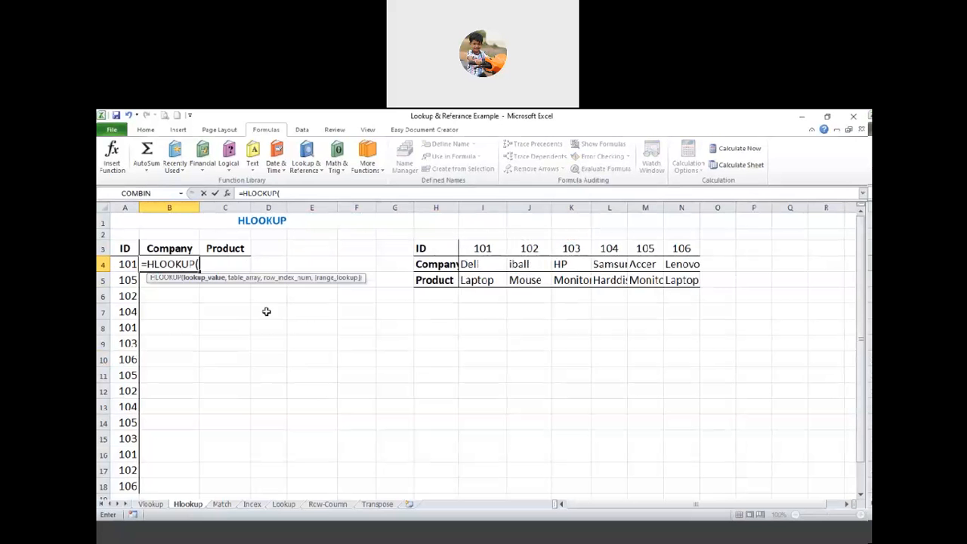
click(125, 264)
text(,)
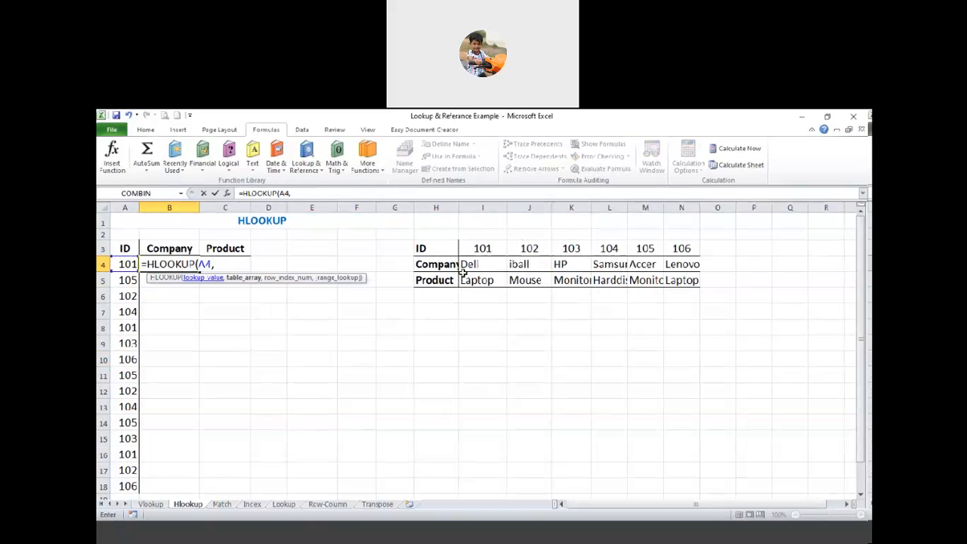
drag(434, 248, 690, 281)
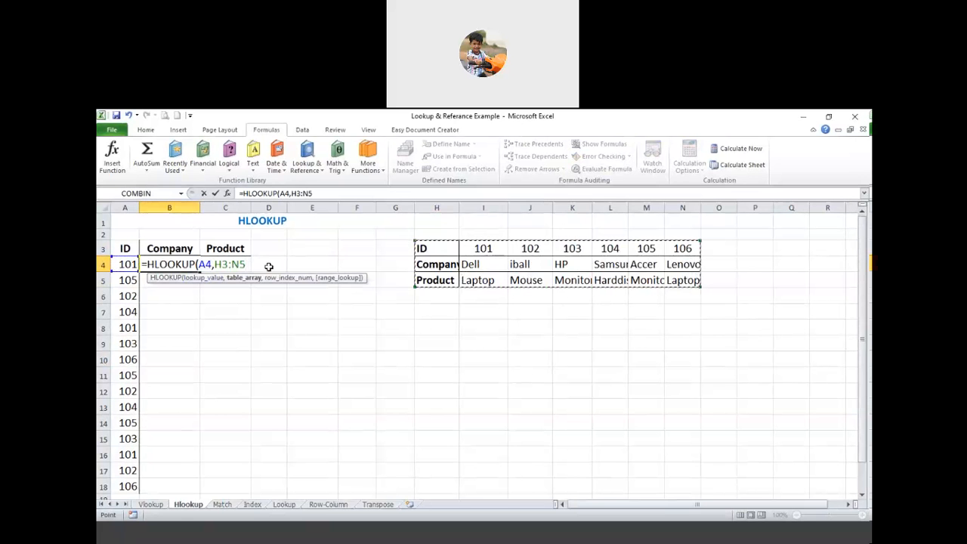
drag(247, 264, 214, 264)
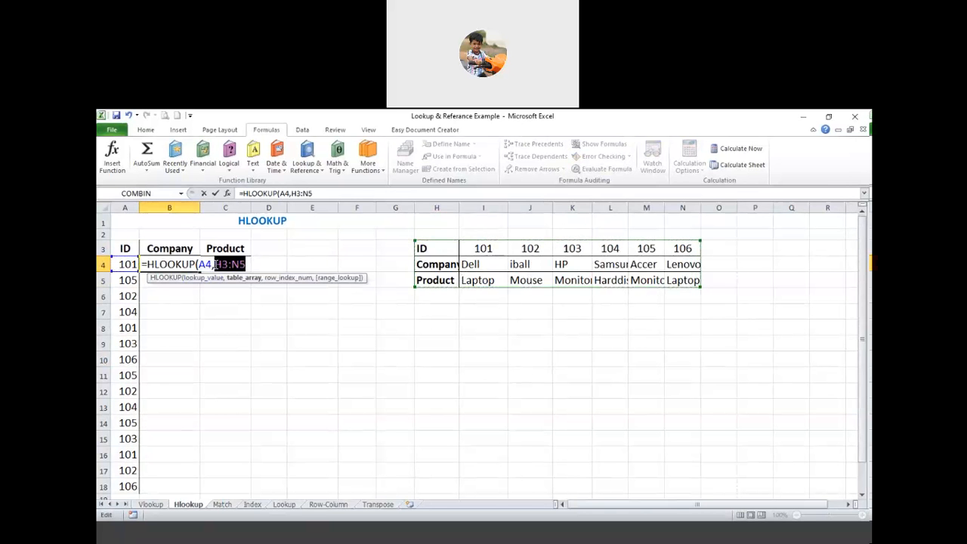
key(F4)
click(277, 264)
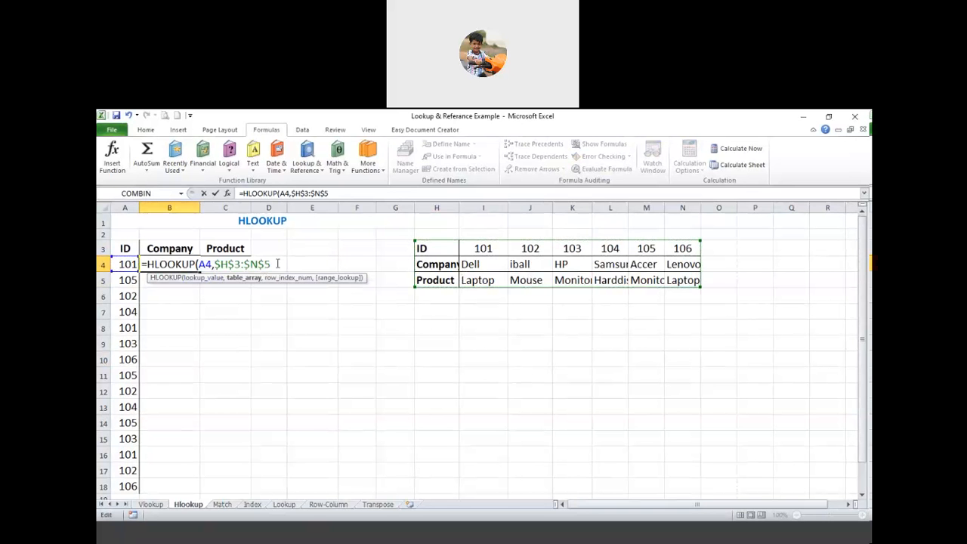
Complete the B4 HLOOKUP formula with row index 2 and exact match 0.
text(,)
text(2)
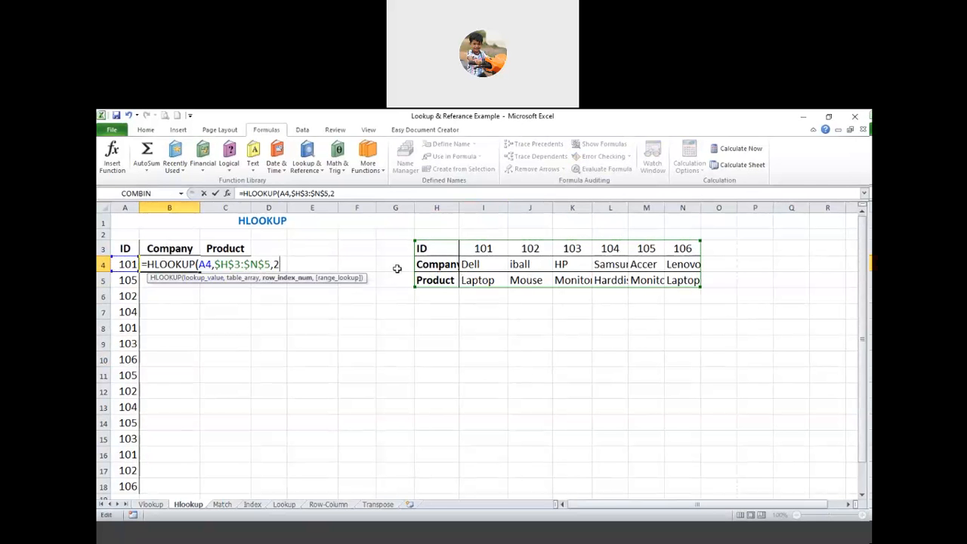
text(,)
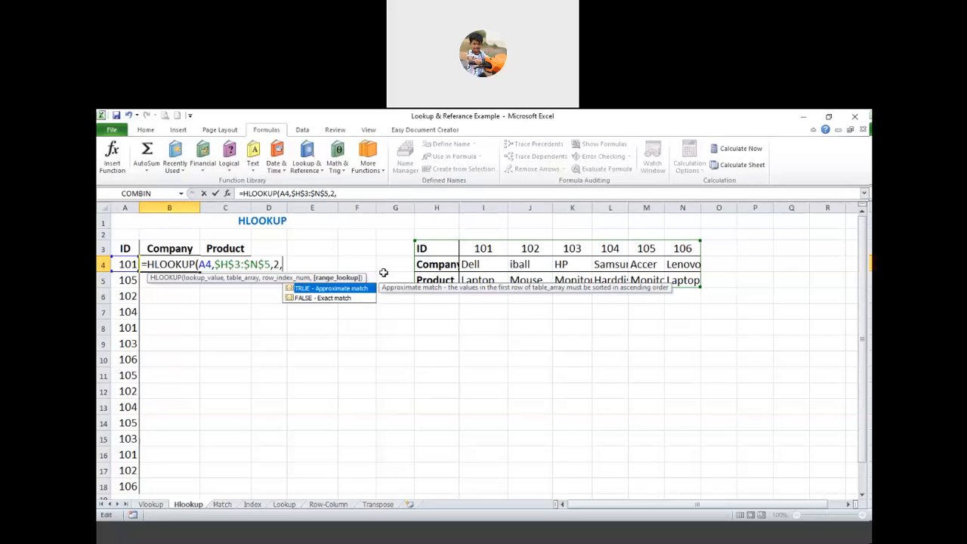
text(0)
key(Return)
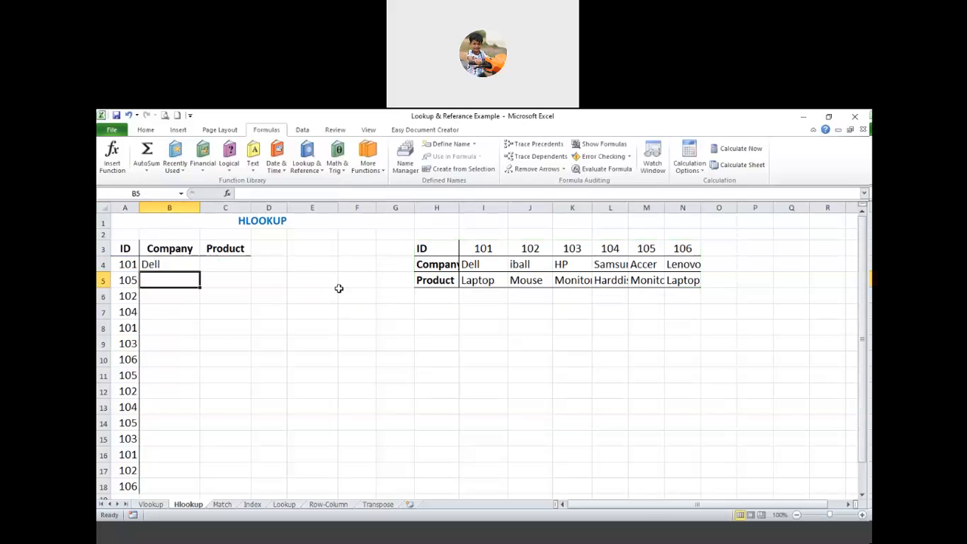
Format the lookup table H3:N5 with auto-fitted column widths, borders around all cells and centred text.
drag(425, 249, 696, 286)
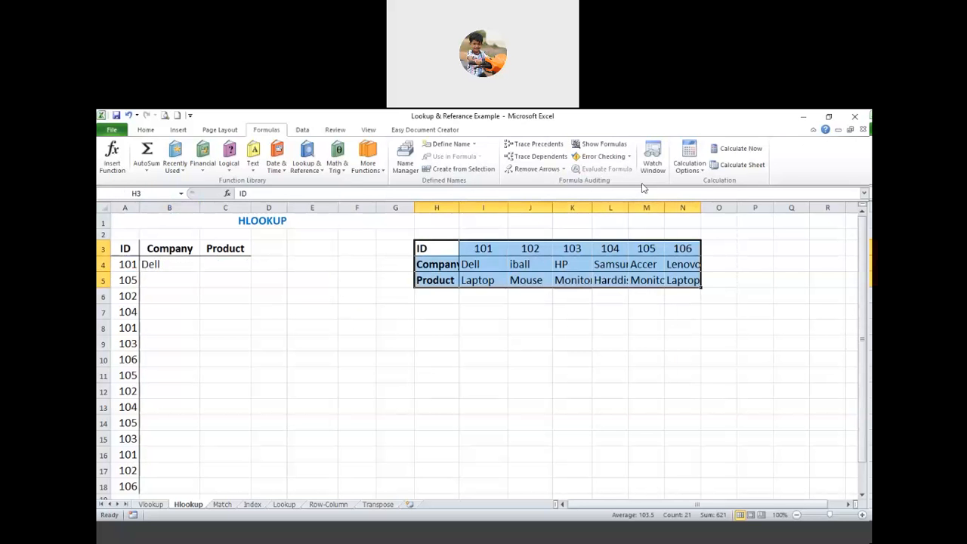
click(688, 158)
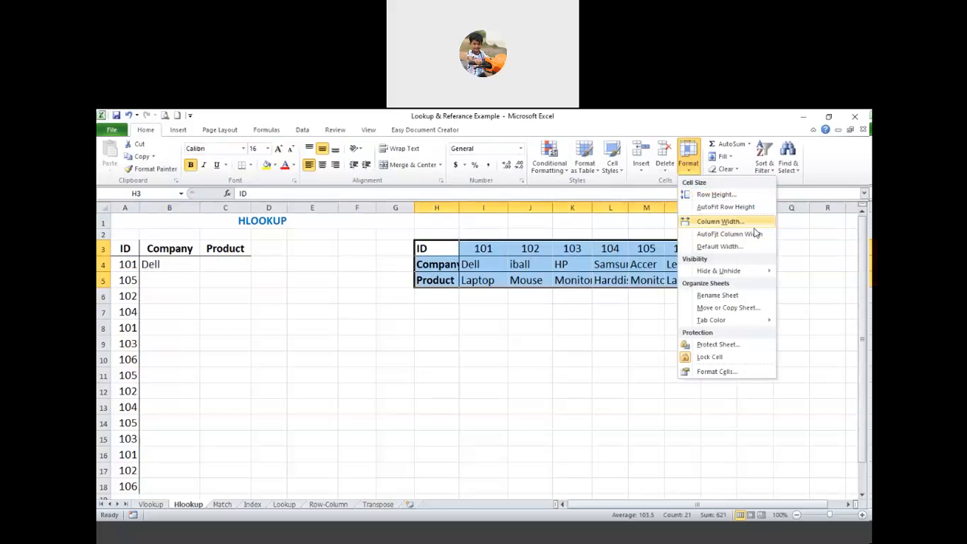
click(754, 234)
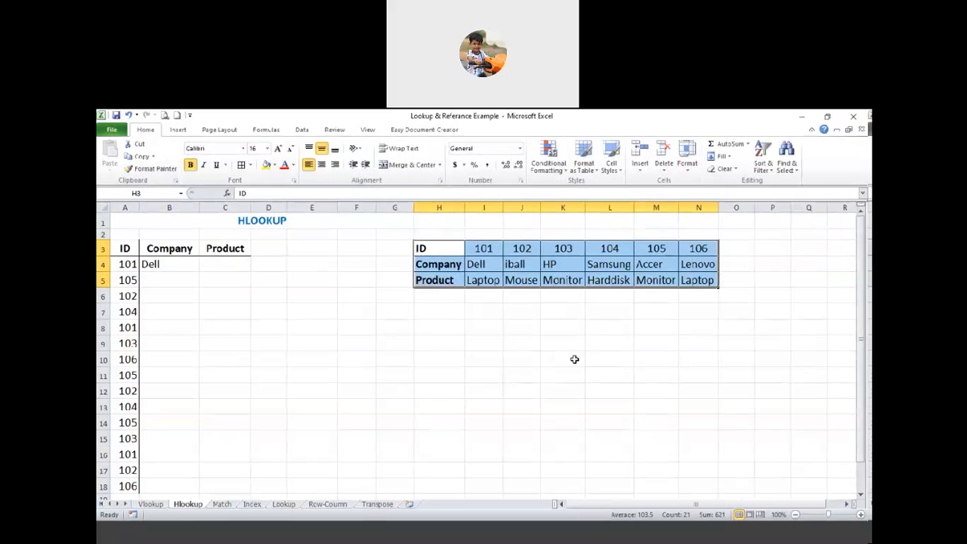
click(324, 168)
click(405, 292)
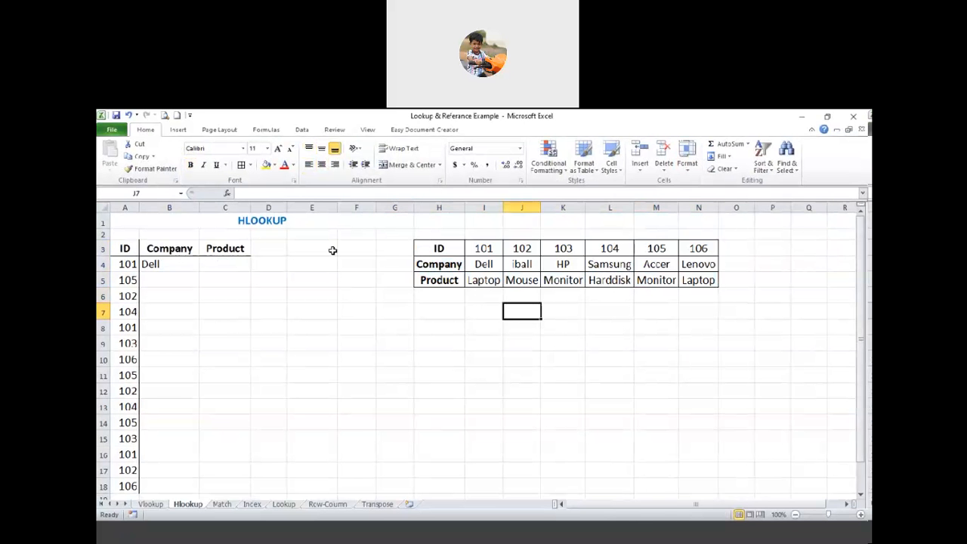
Check the Company result for ID 101 against the lookup table and fill the matching cell I4 with yellow.
click(130, 263)
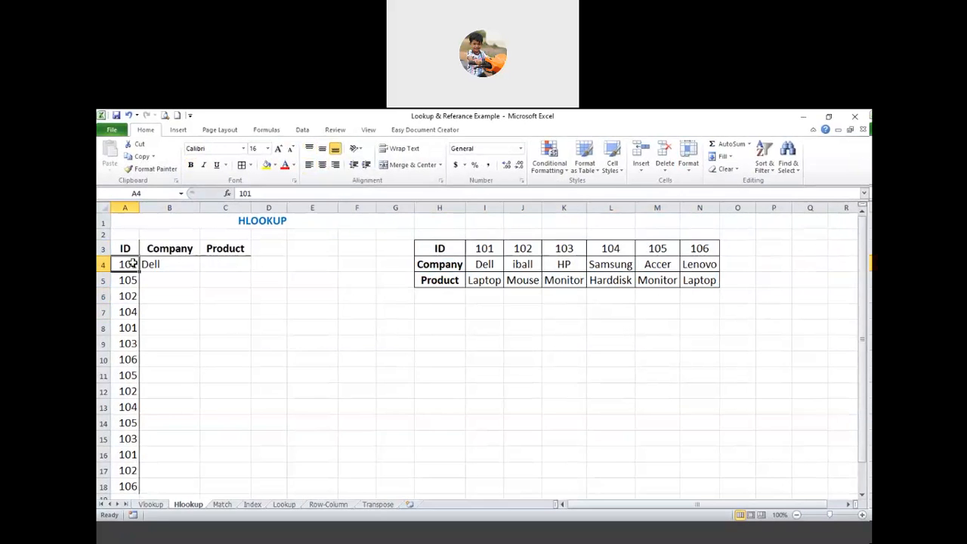
click(166, 266)
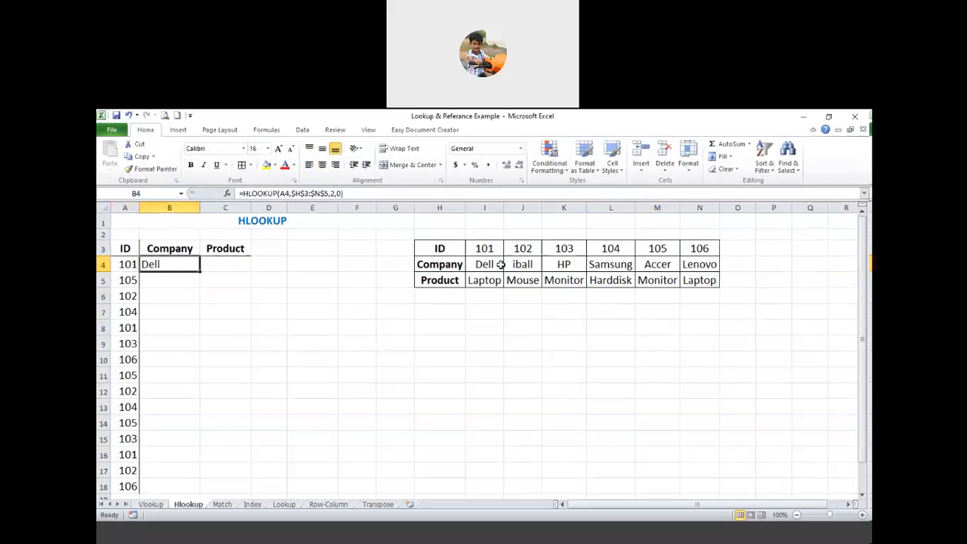
click(495, 264)
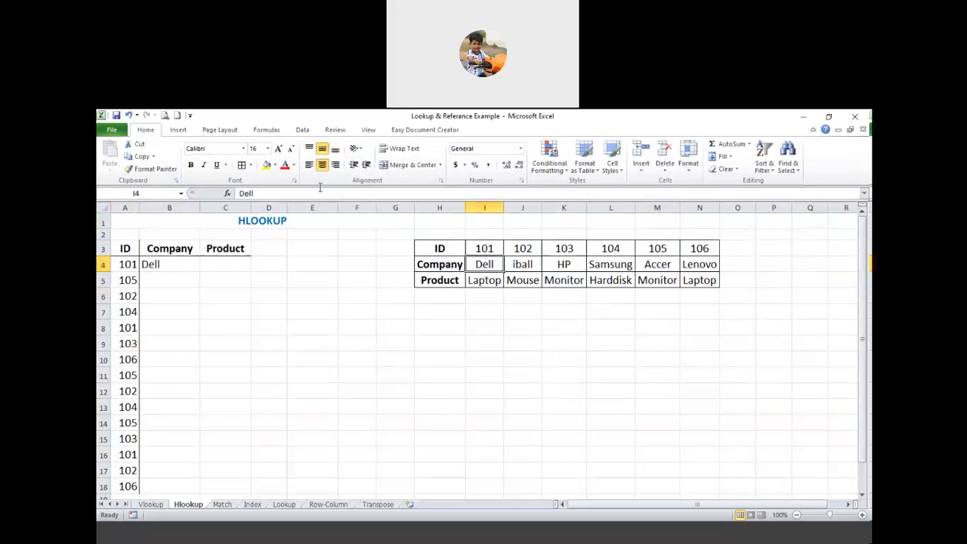
click(269, 167)
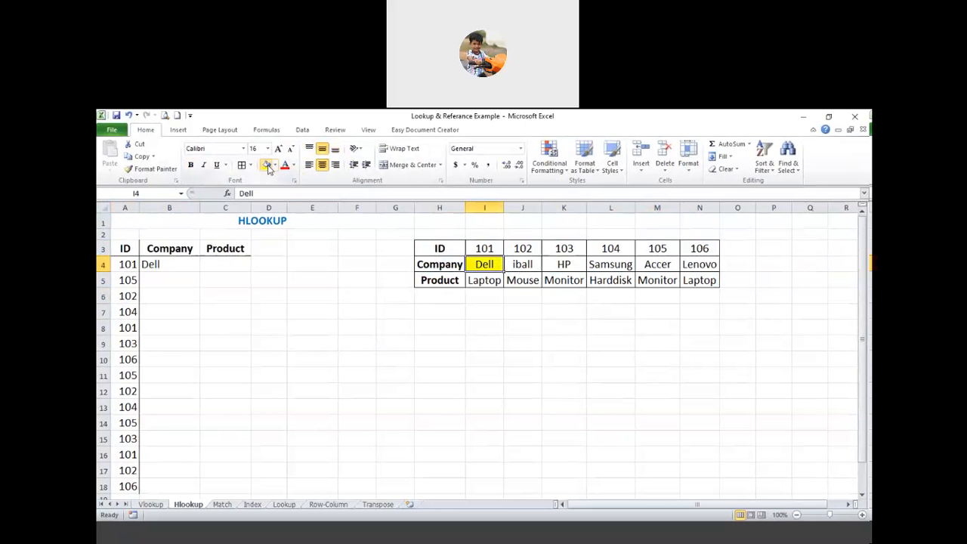
Fill the company cell for ID 105 in the lookup table, M4, with yellow.
click(159, 281)
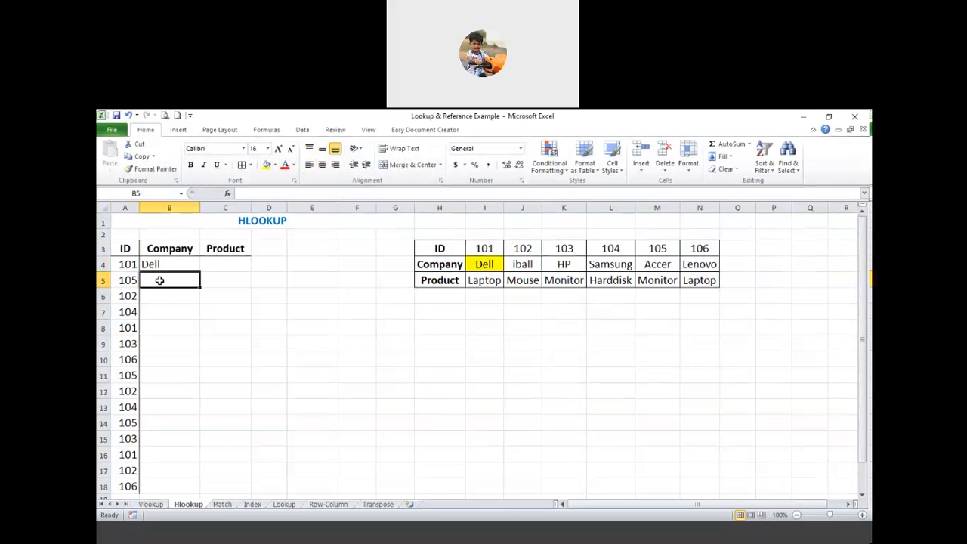
click(660, 264)
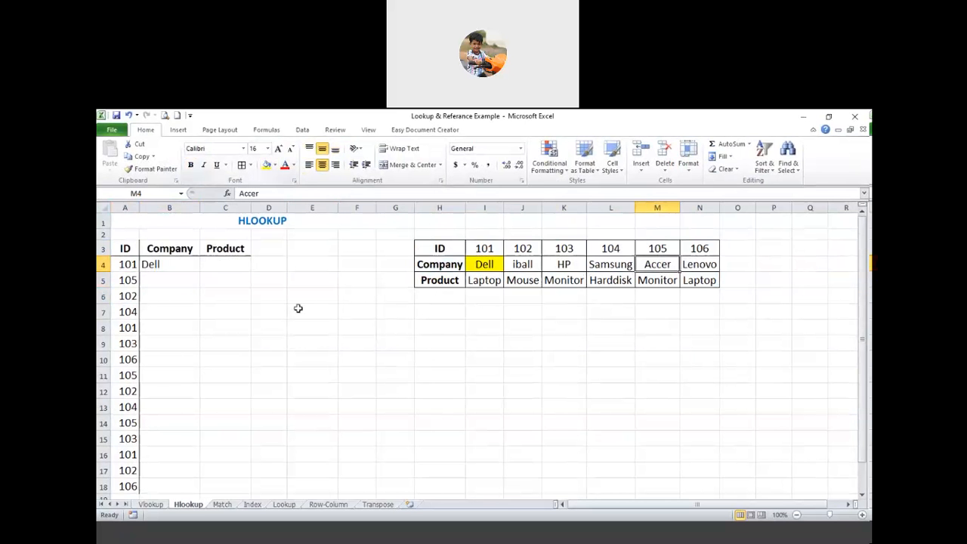
key(F4)
Copy the HLOOKUP formula from B4 down to B5 for ID 105.
click(173, 265)
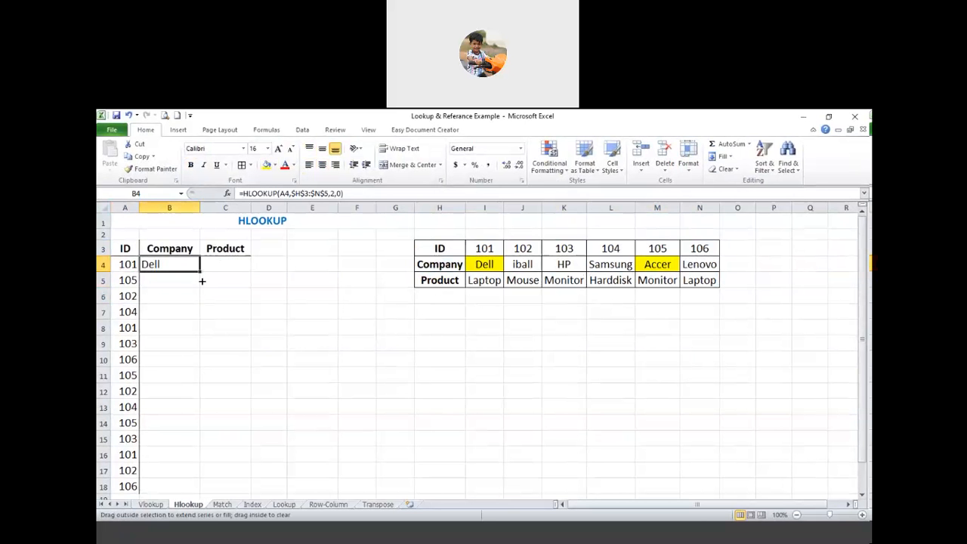
drag(203, 281, 202, 283)
click(177, 327)
click(173, 282)
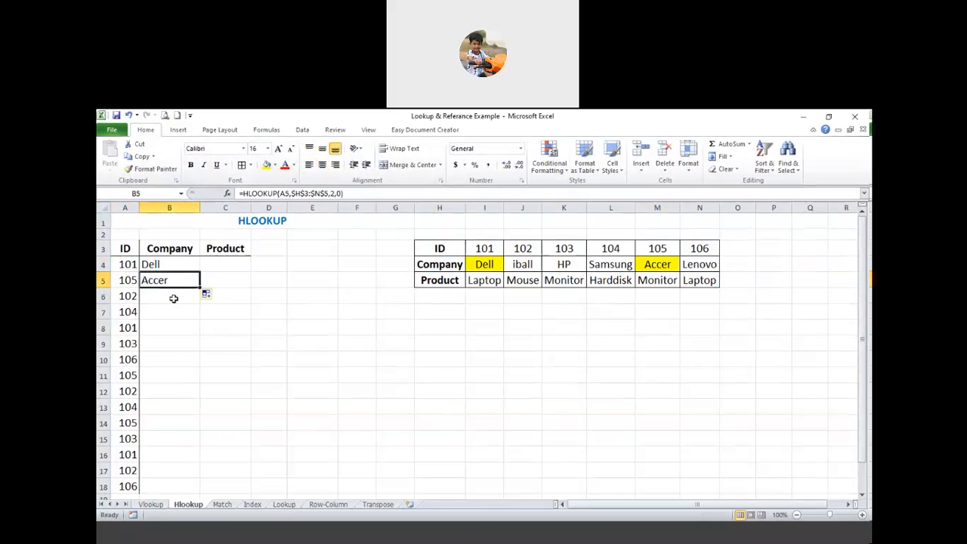
Fill the company cell for ID 102 in the lookup table, J4, with light orange.
click(130, 300)
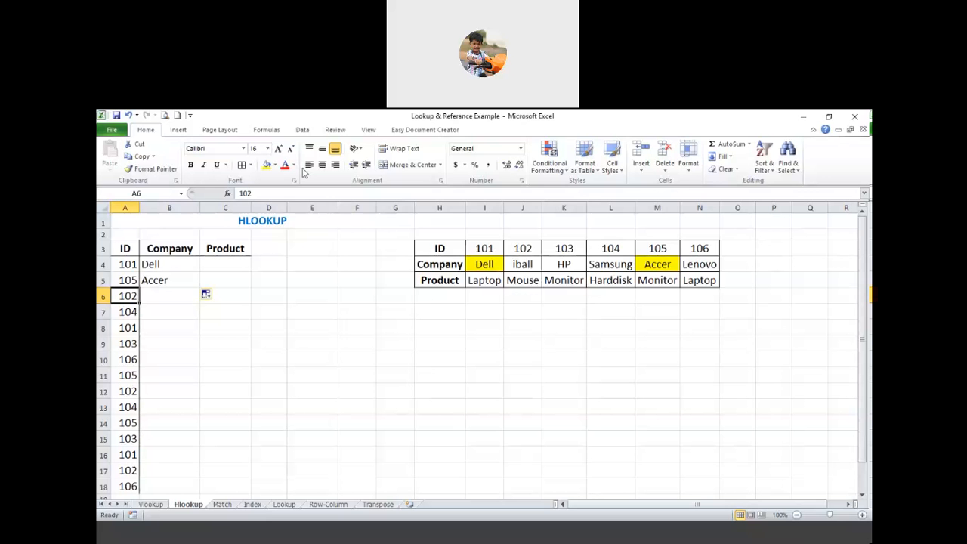
click(522, 265)
click(275, 166)
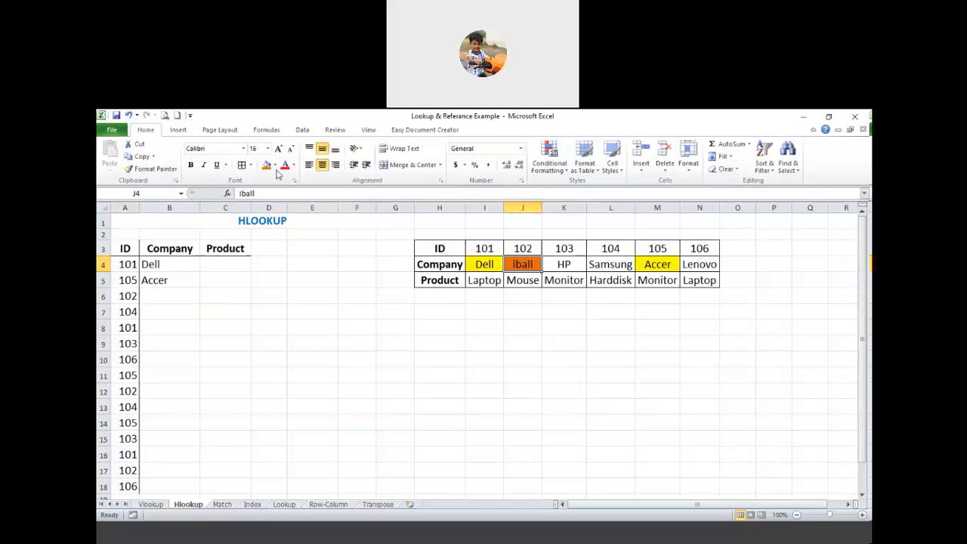
click(354, 218)
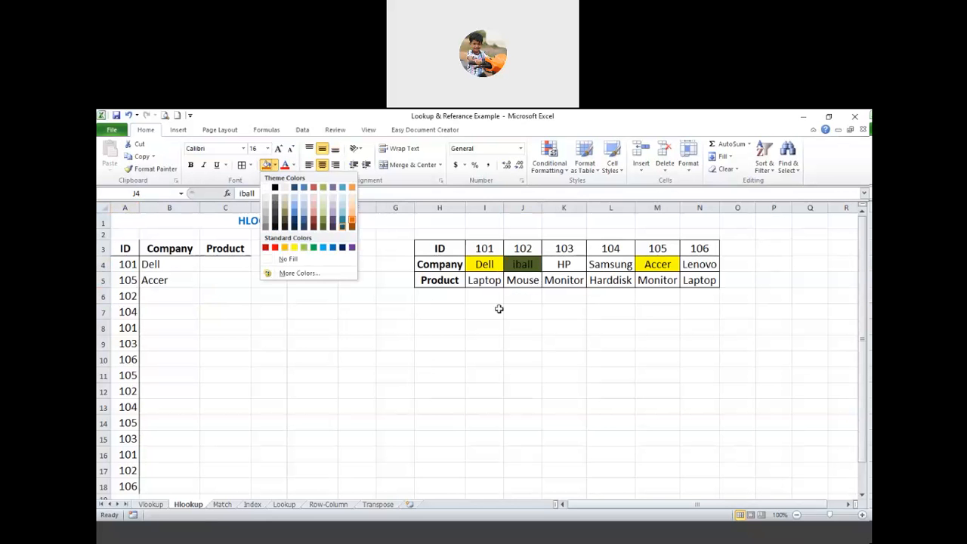
click(532, 269)
click(565, 359)
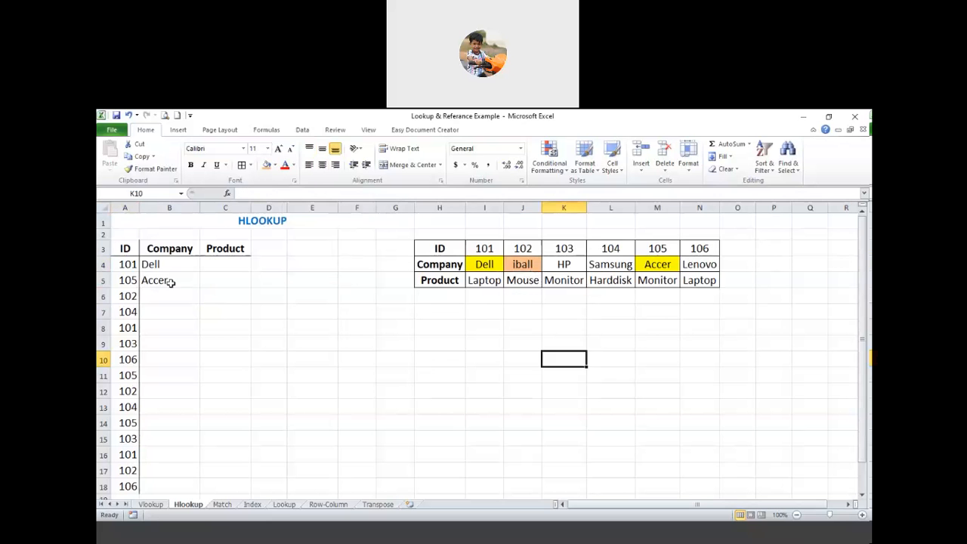
Copy the HLOOKUP formula from B5 down the rest of the Company column to B18.
click(198, 284)
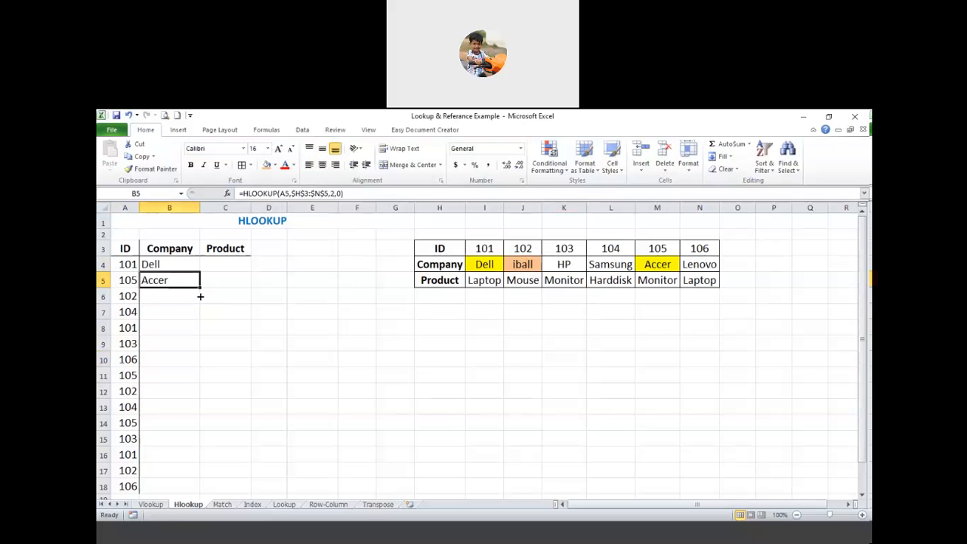
drag(200, 296, 180, 304)
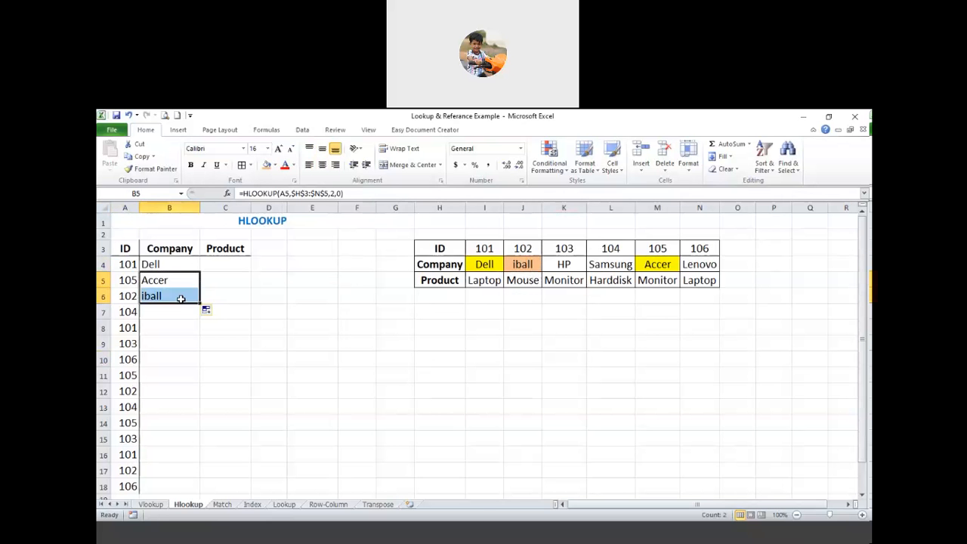
click(181, 299)
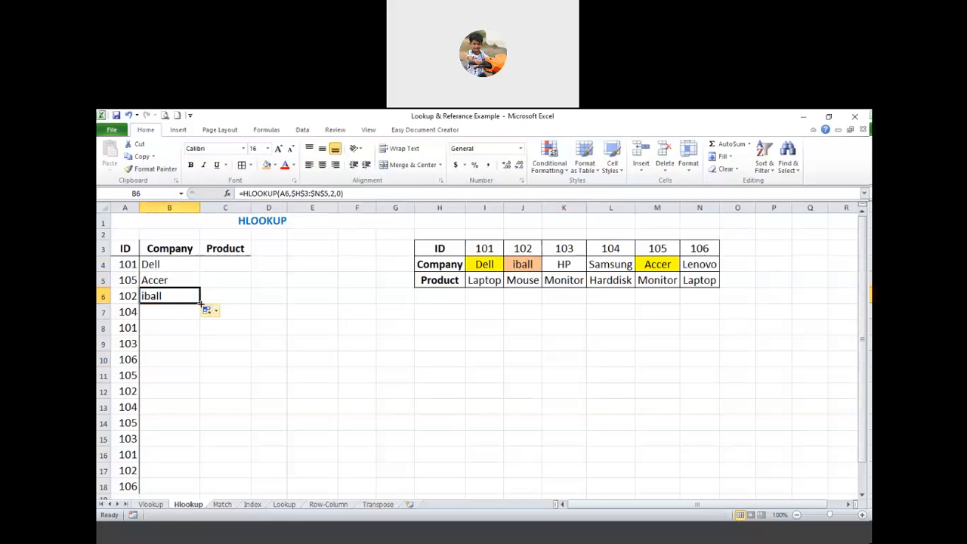
drag(199, 303, 315, 485)
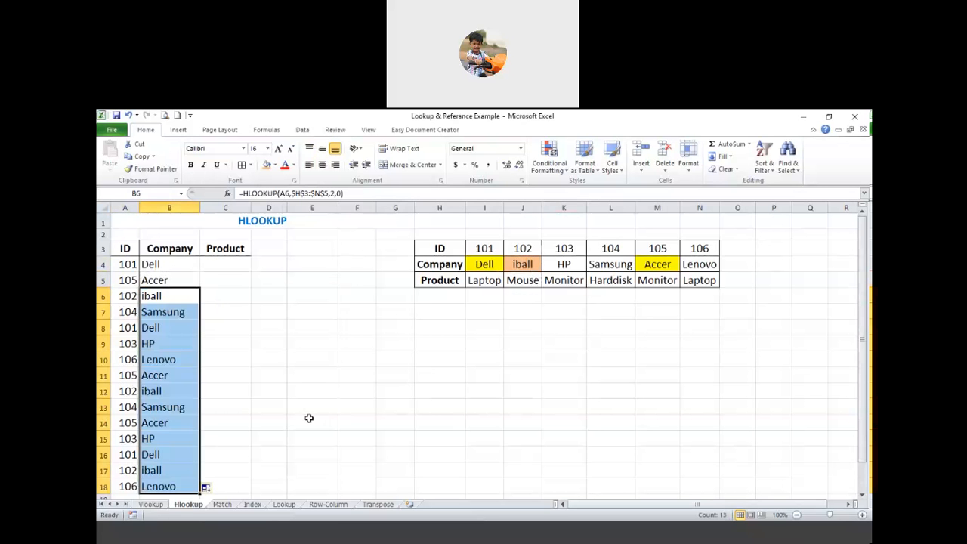
click(204, 370)
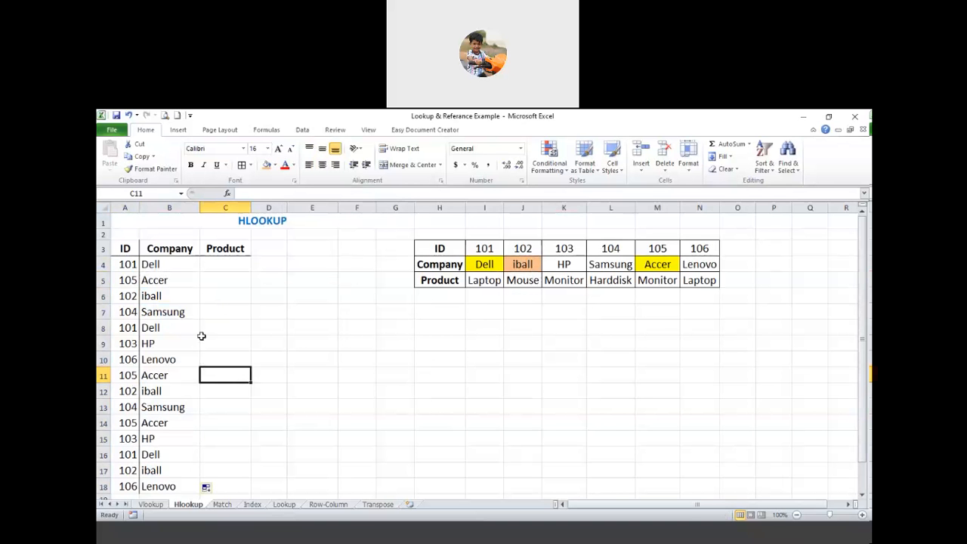
click(185, 263)
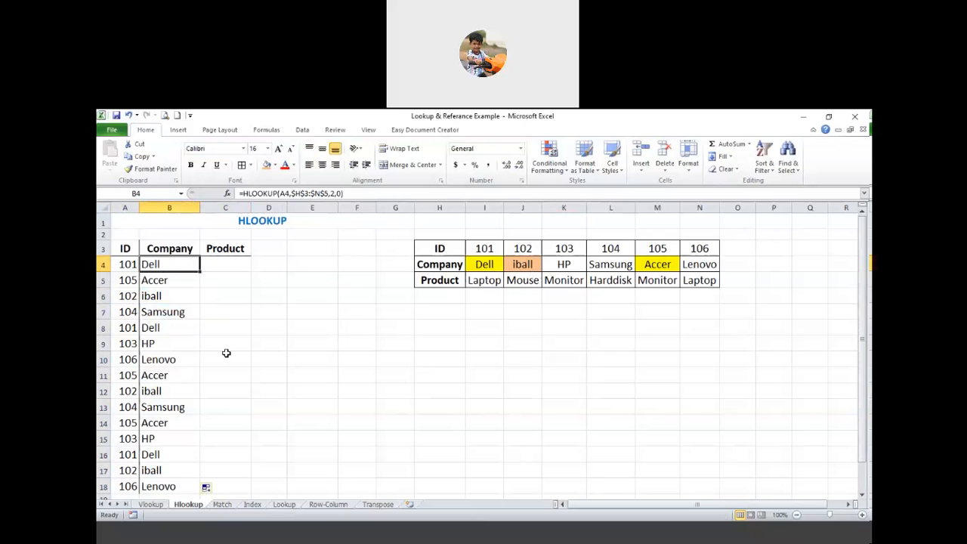
click(226, 352)
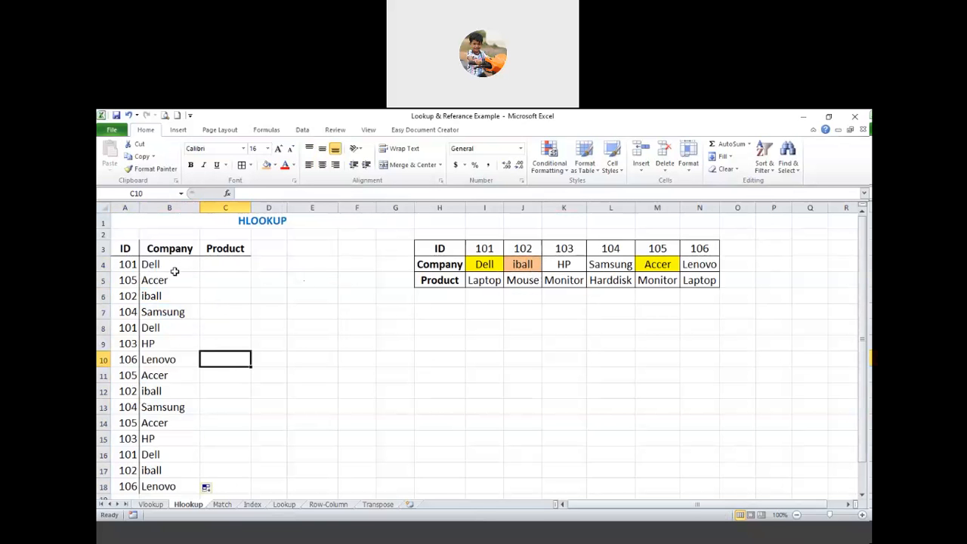
Start an HLOOKUP formula in C4 under Product with A4 as the lookup value.
click(228, 268)
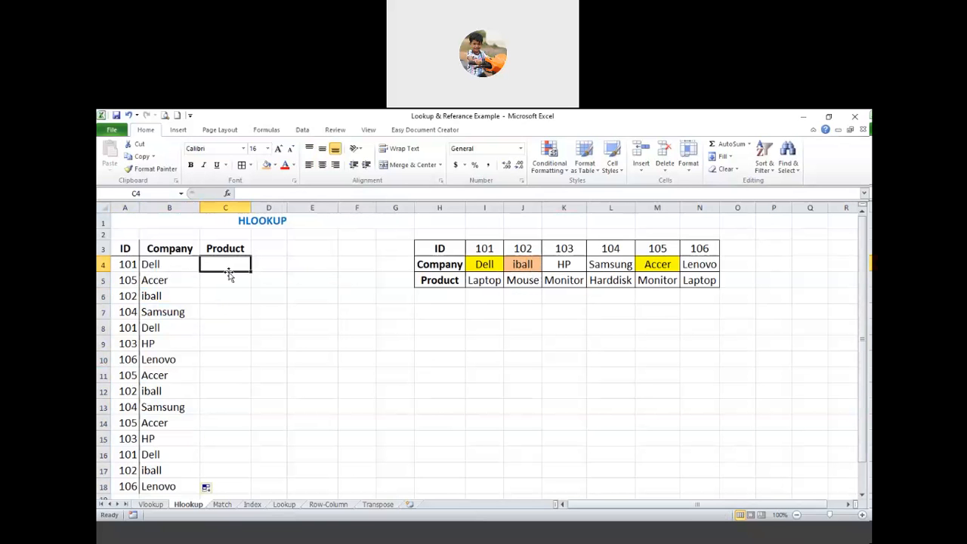
text(=h)
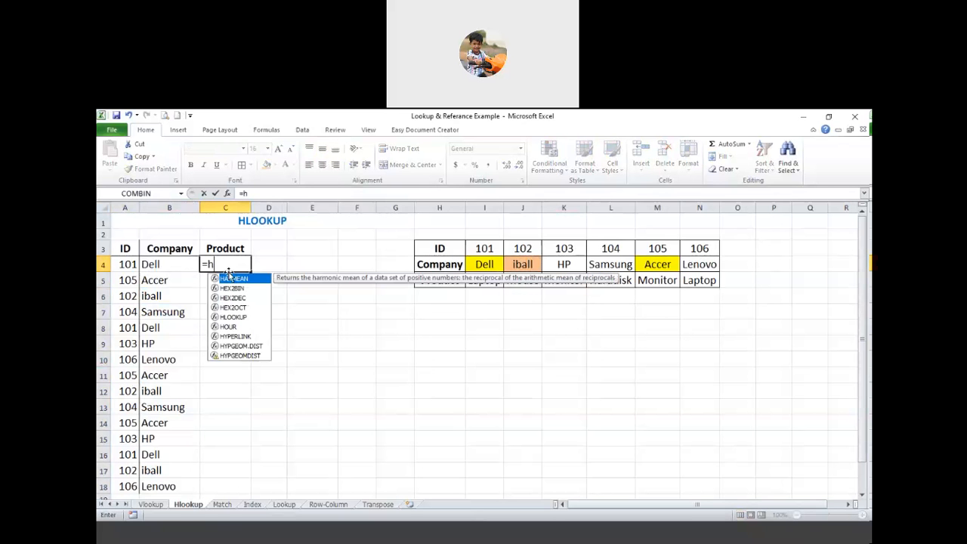
text(lo)
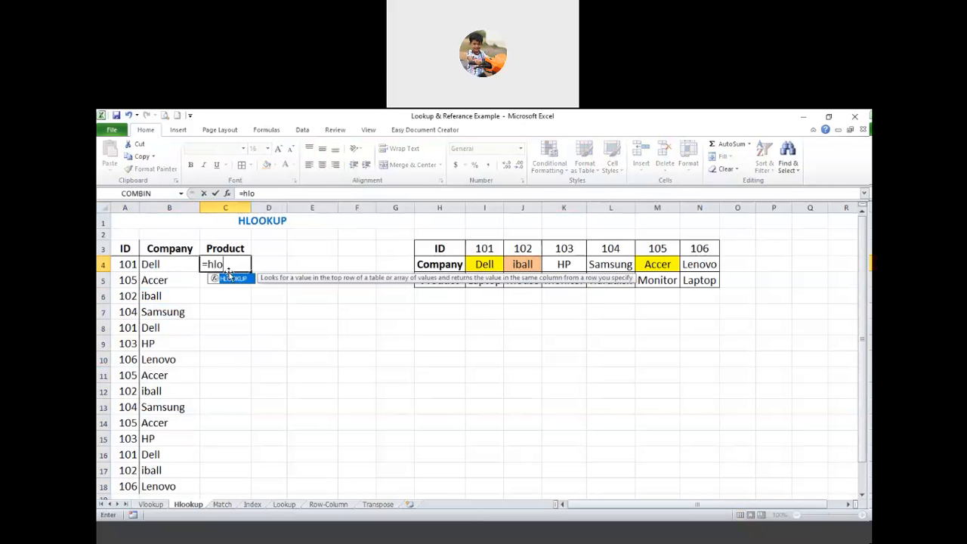
double_click(231, 274)
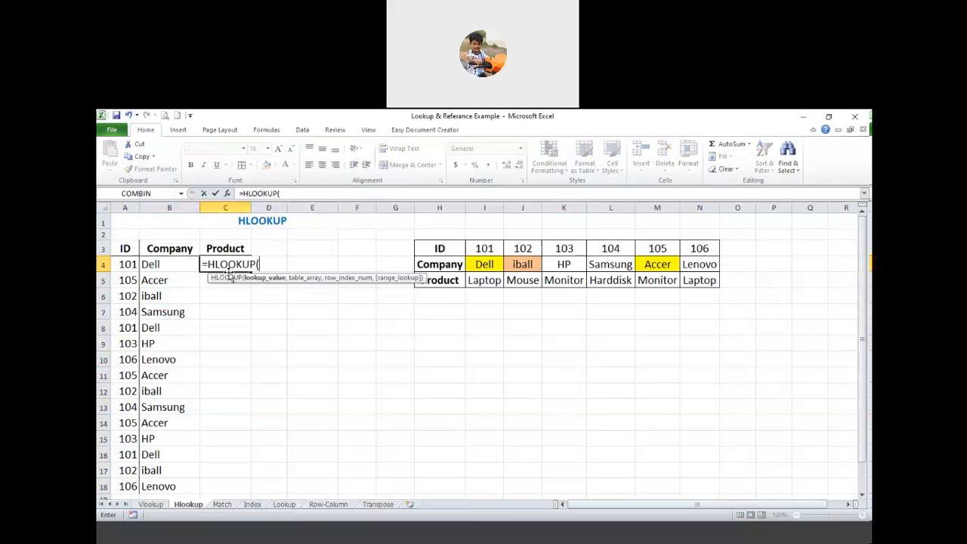
click(130, 264)
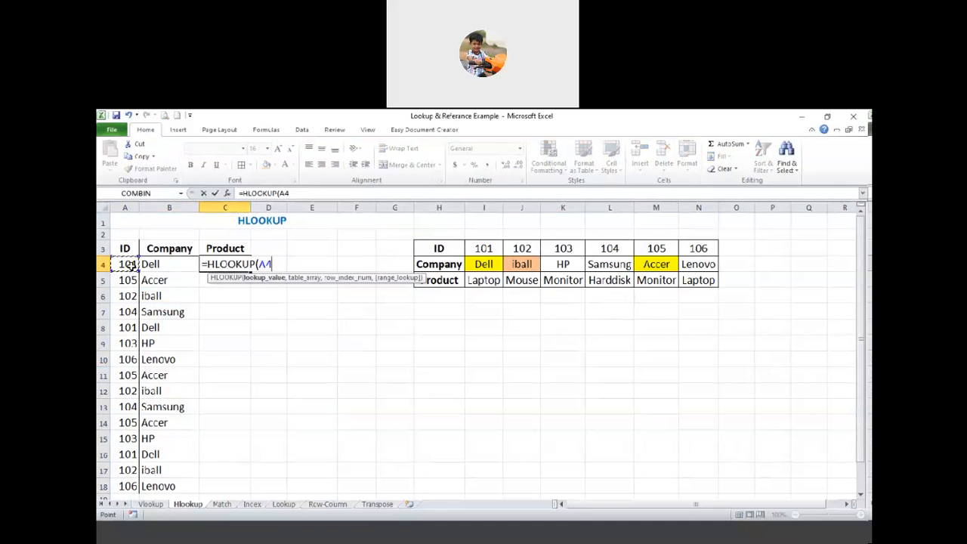
text(,)
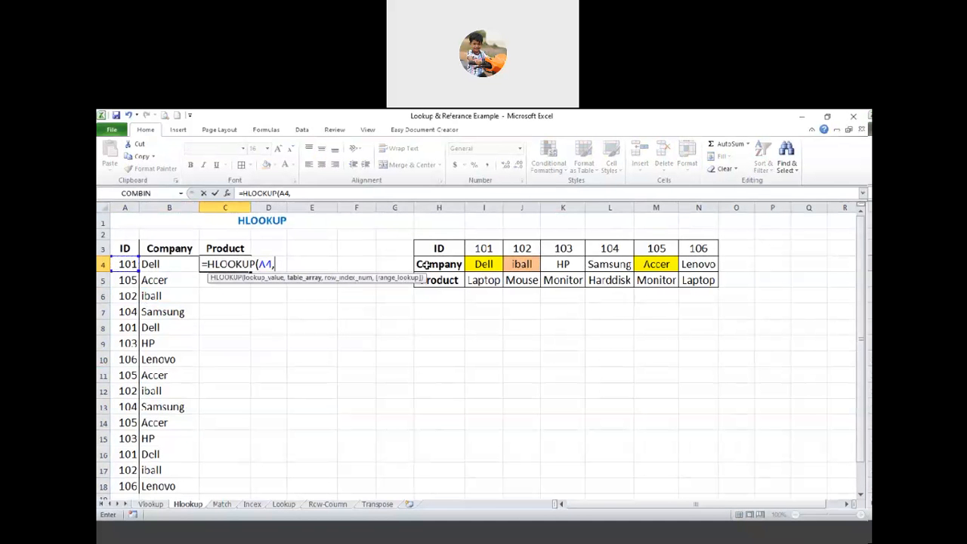
click(461, 250)
drag(464, 249, 686, 282)
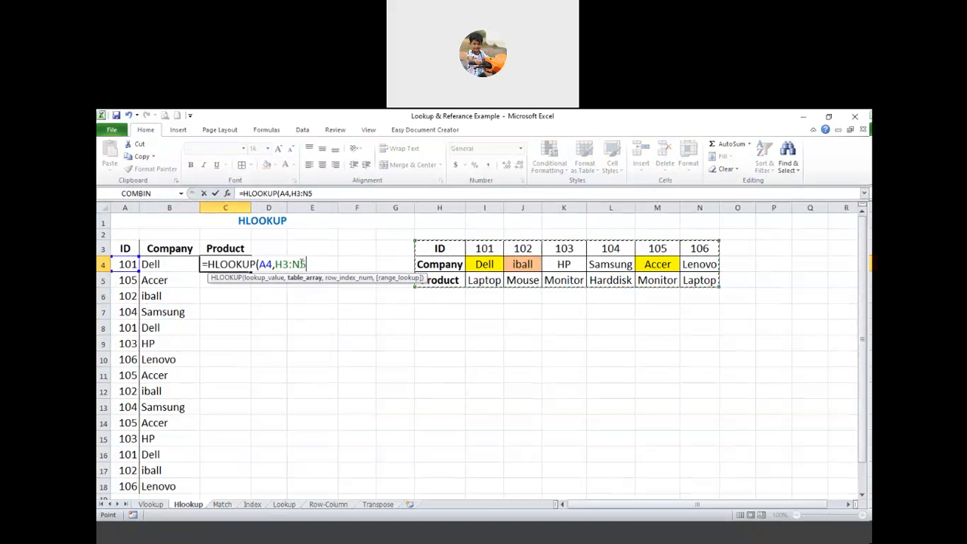
drag(306, 265, 289, 282)
click(289, 282)
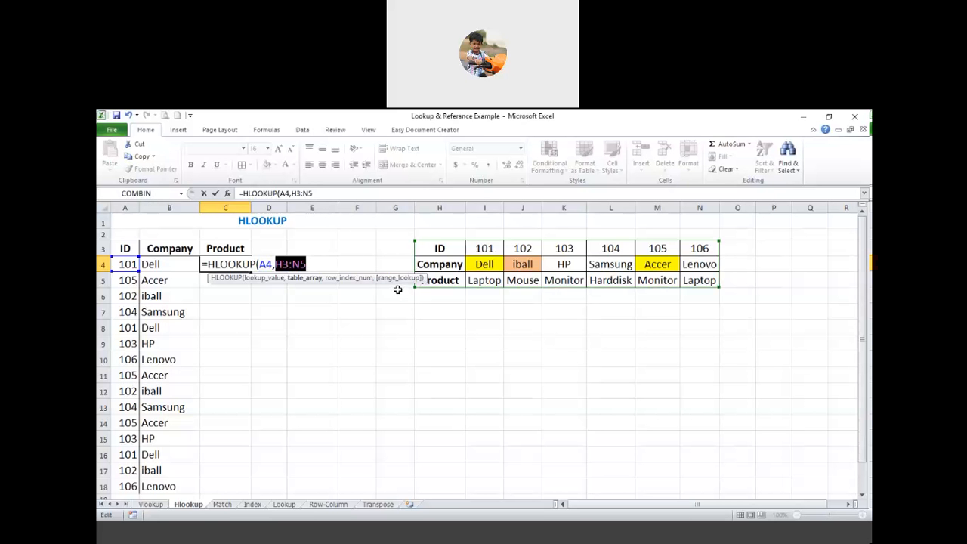
key(F4)
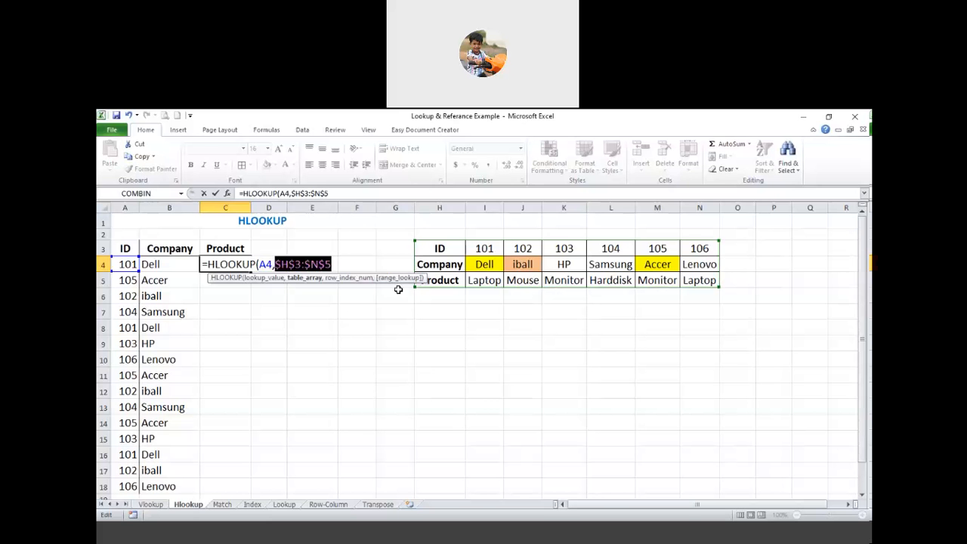
click(357, 264)
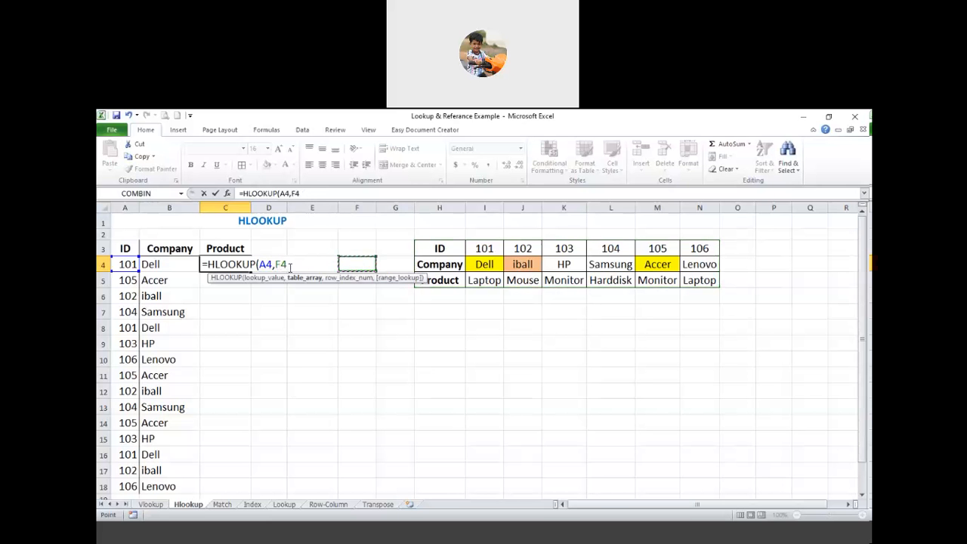
click(280, 264)
double_click(279, 265)
key(BackSpace)
Complete the C4 HLOOKUP formula with the absolute table array $H$3:$N$5, row index 3 and exact match 0.
drag(452, 245, 661, 282)
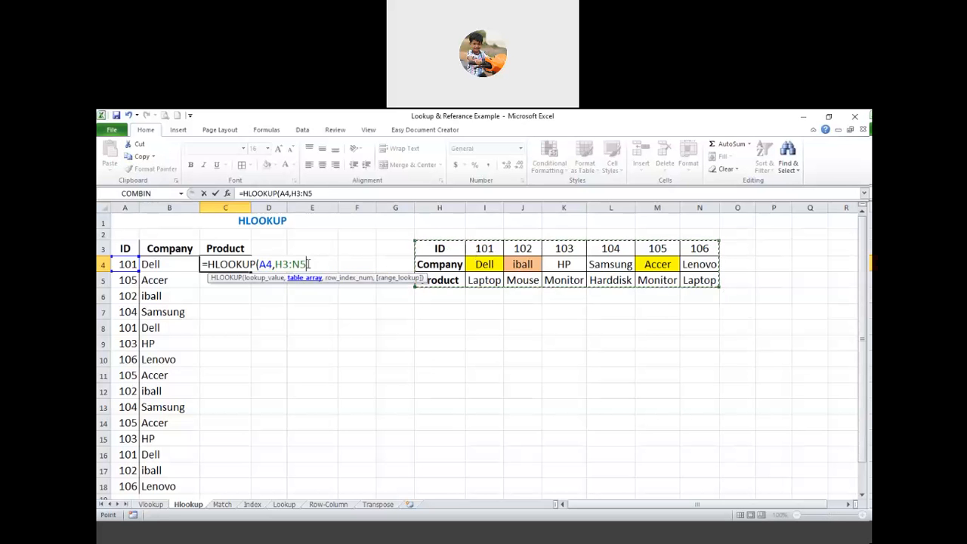
drag(308, 264, 275, 264)
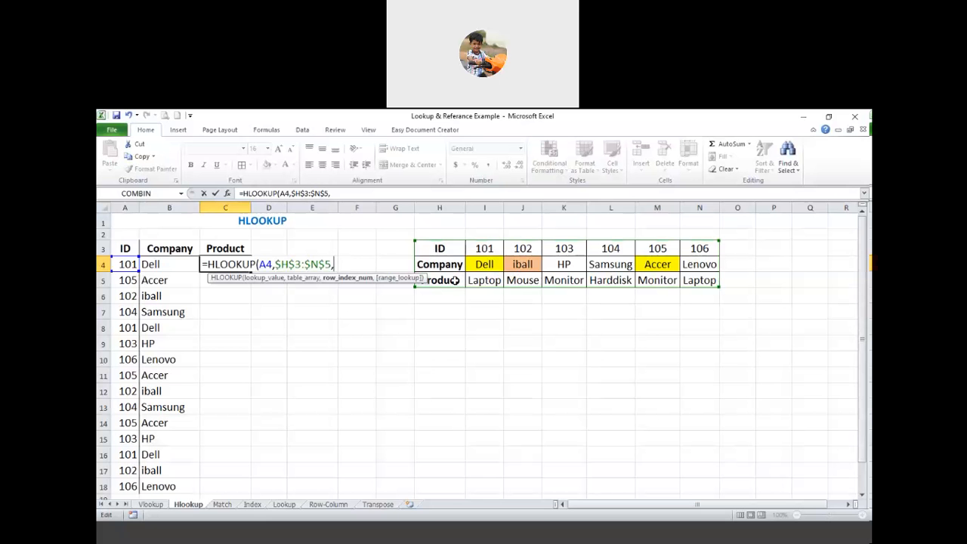
text(3,0)
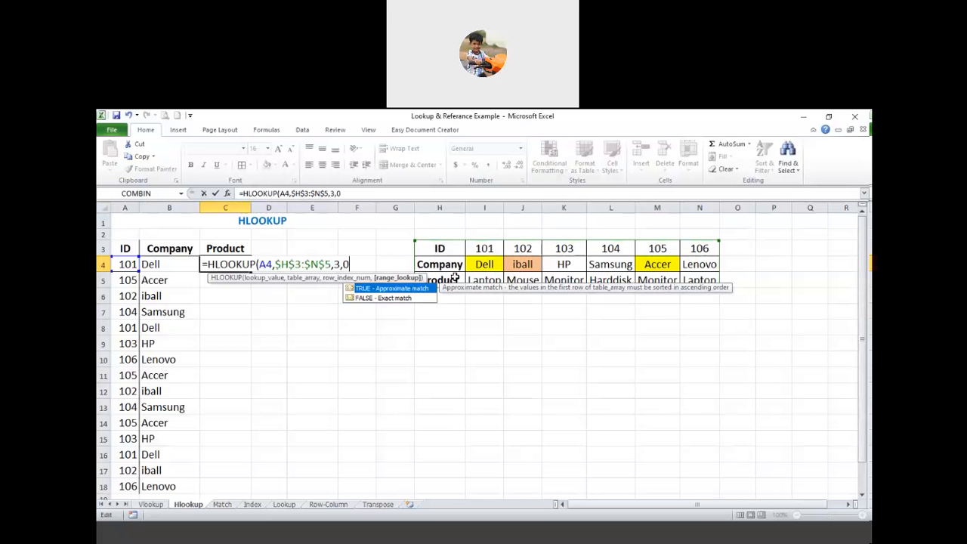
text())
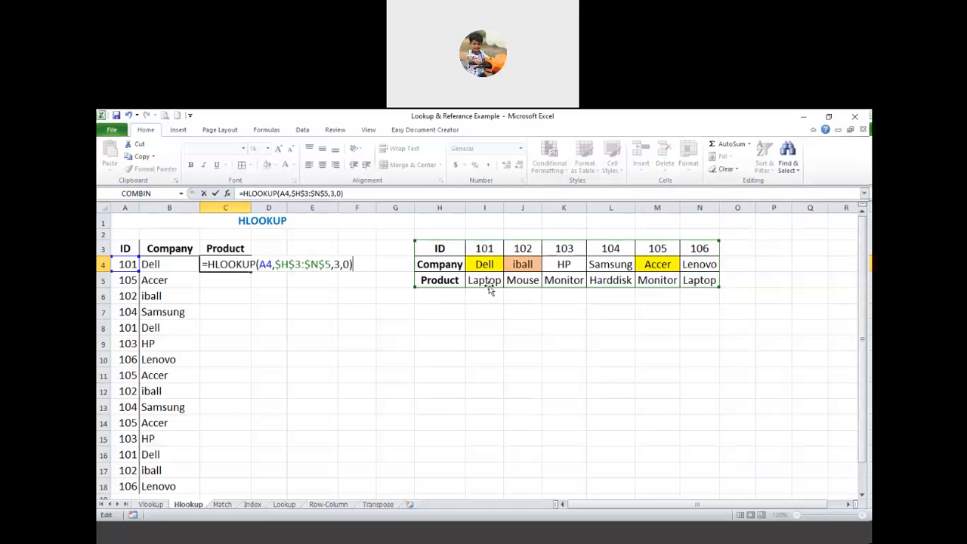
key(Return)
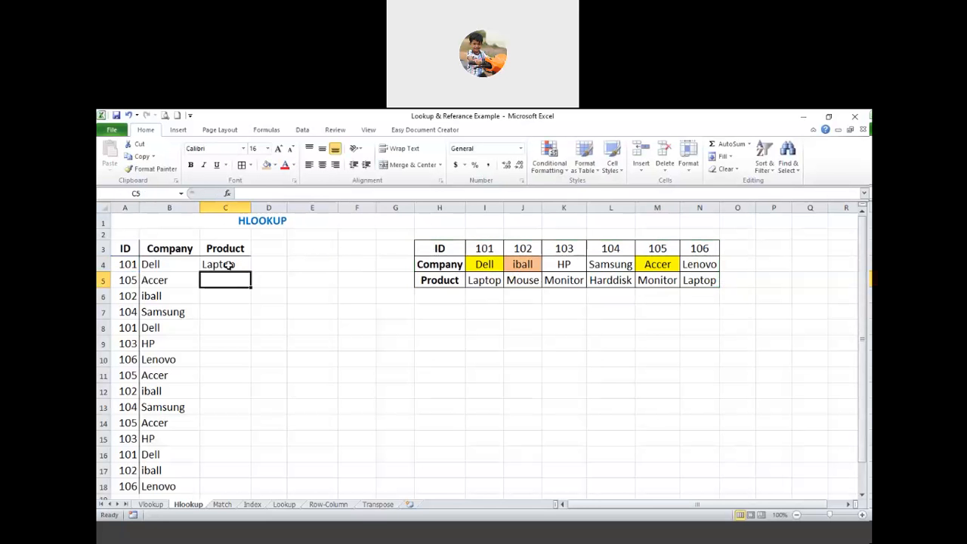
Check the Product result for ID 101 against the lookup table and copy the C4 formula down to C18.
key(Up)
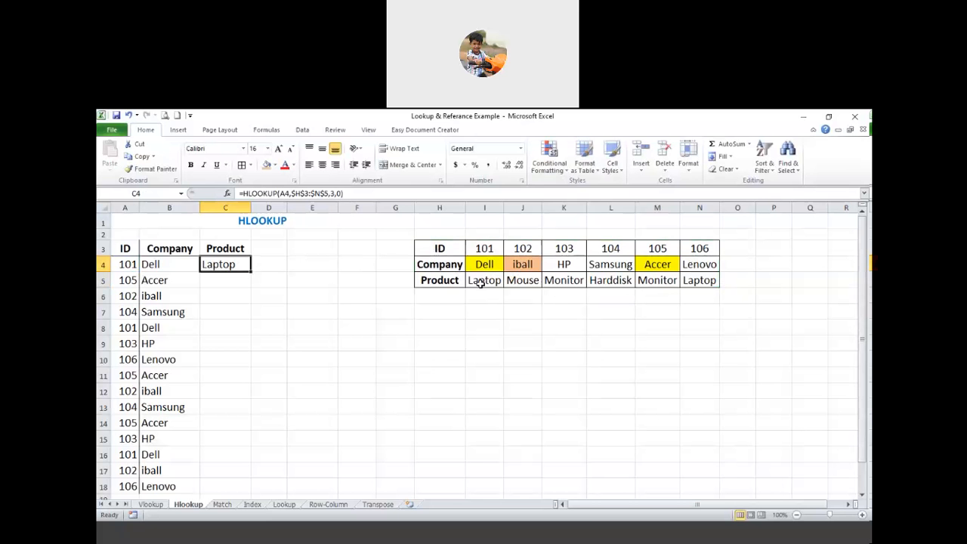
click(484, 280)
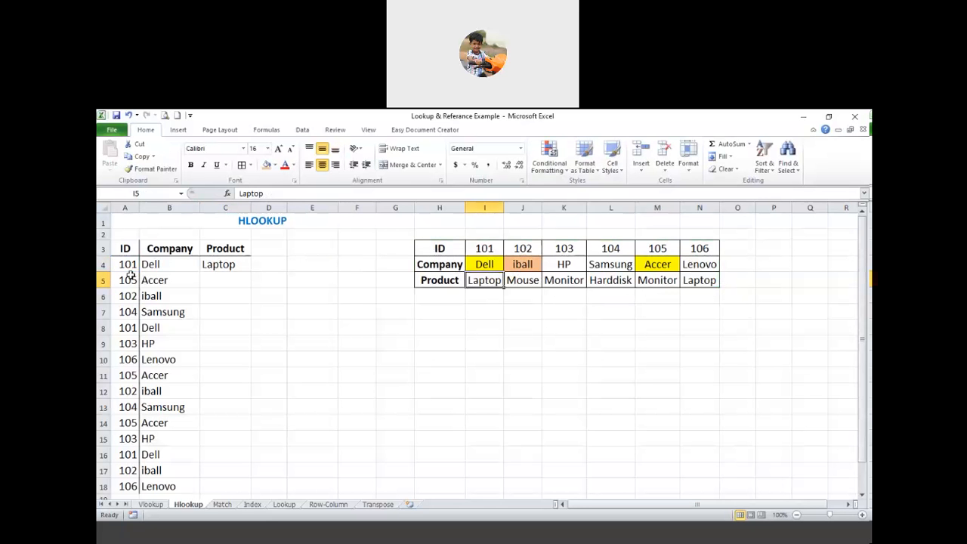
key(Right)
key(Right)
key(Right)
key(Right)
click(235, 265)
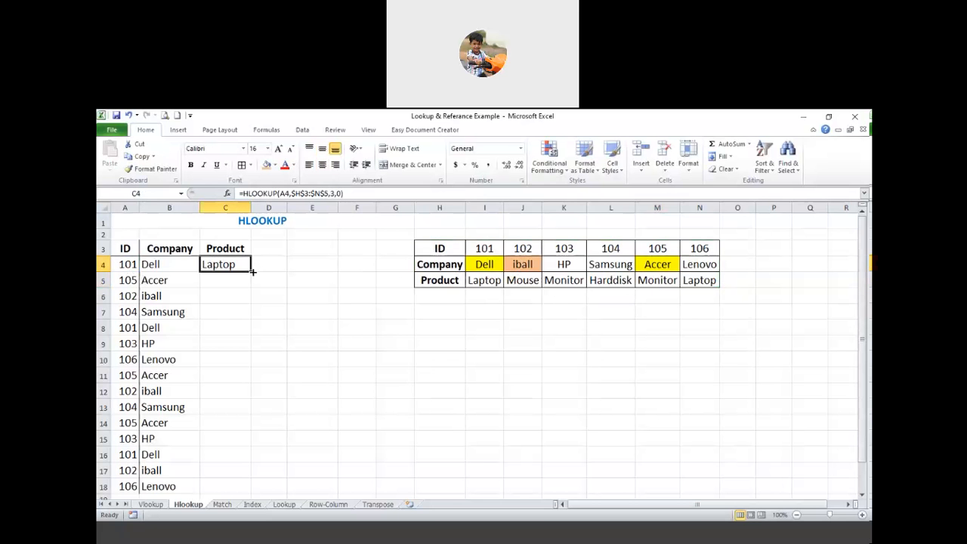
drag(250, 272, 250, 288)
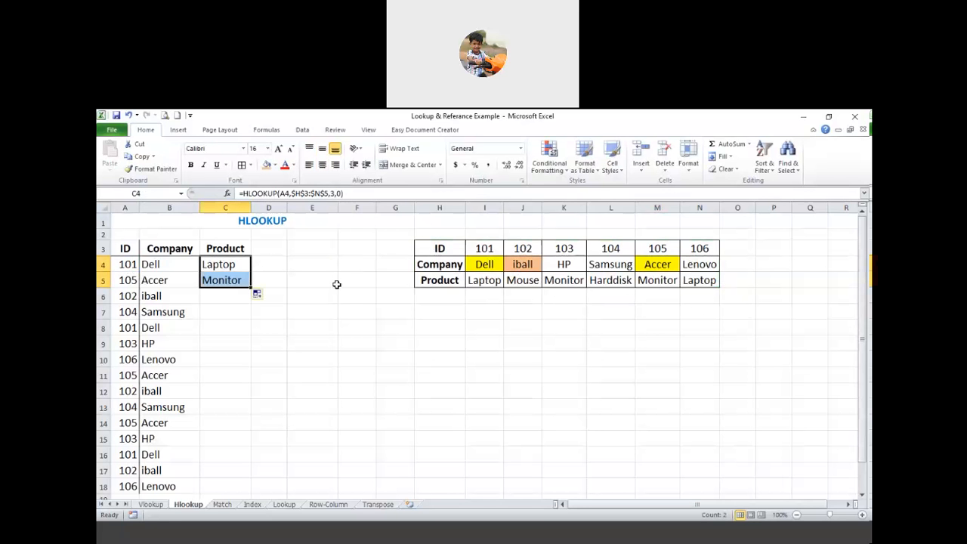
key(Down)
drag(250, 287, 260, 489)
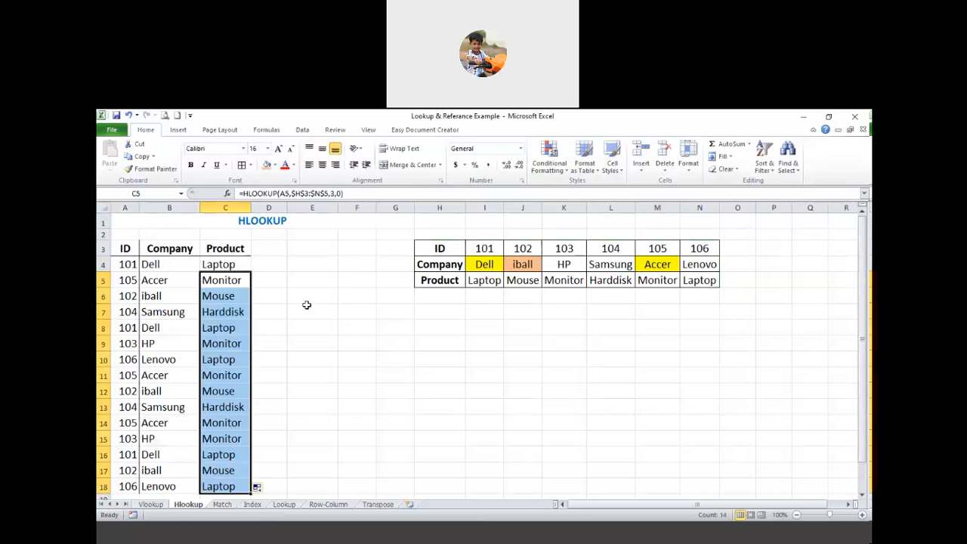
Compare the vertical lookup table on the Vlookup sheet with the horizontal ID, Company and Product table on the Hlookup sheet.
click(307, 306)
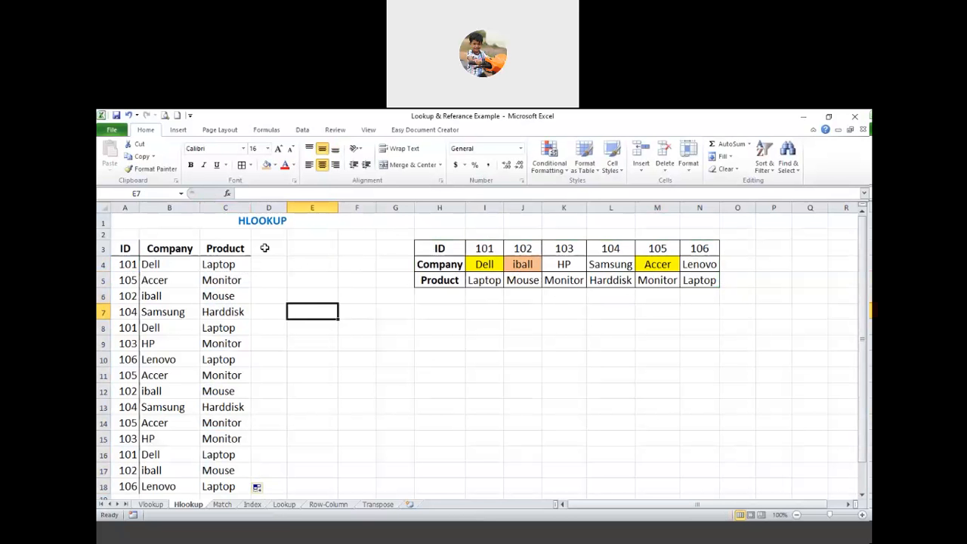
click(151, 505)
key(ctrl+Page_Down)
click(155, 503)
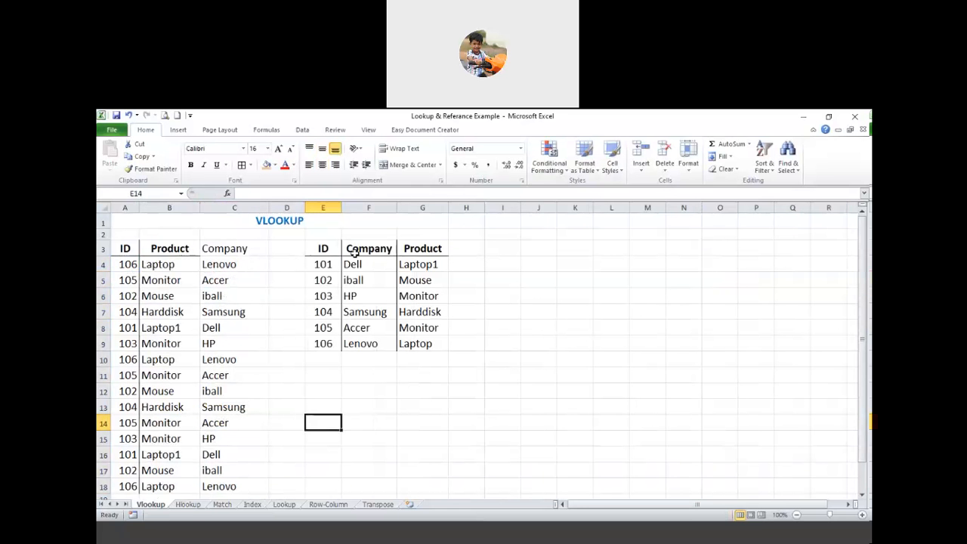
click(188, 504)
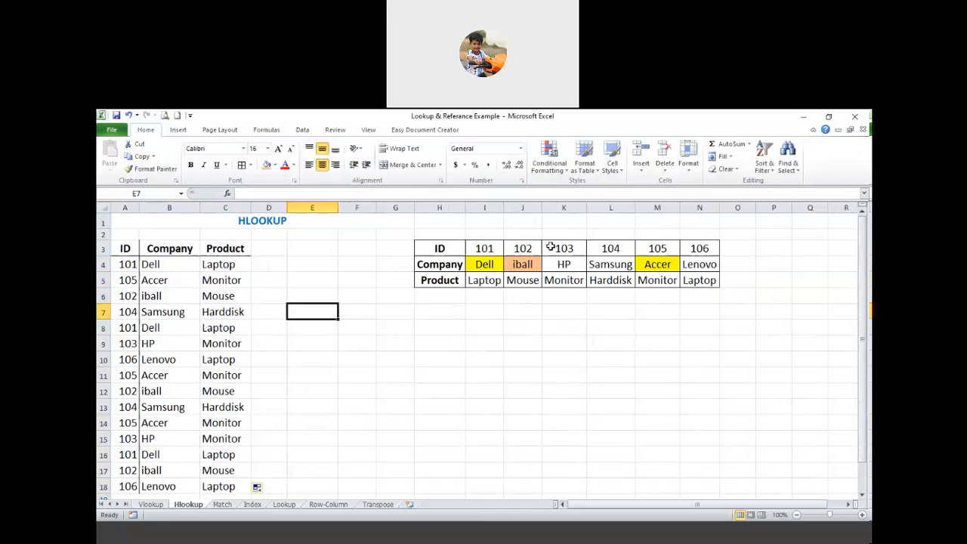
drag(484, 248, 696, 248)
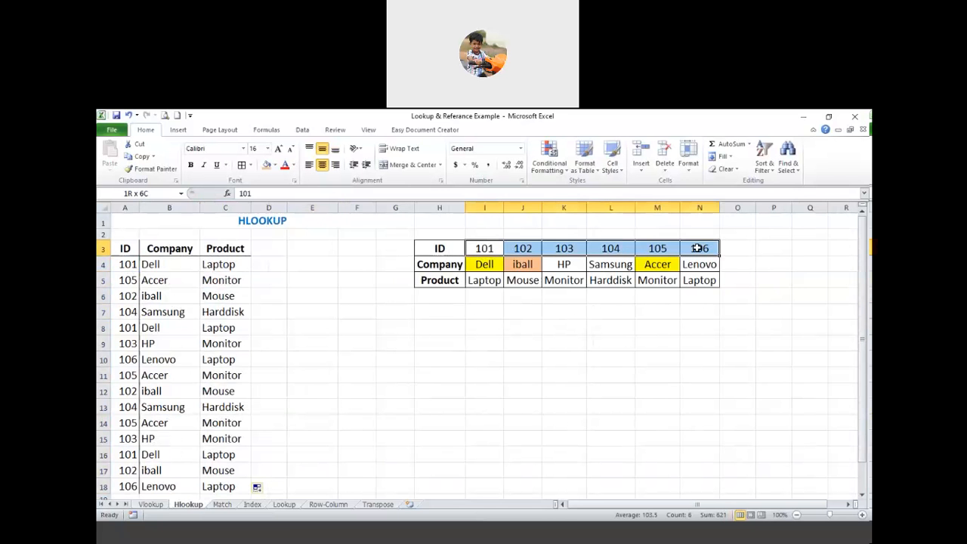
drag(443, 250, 443, 301)
click(440, 326)
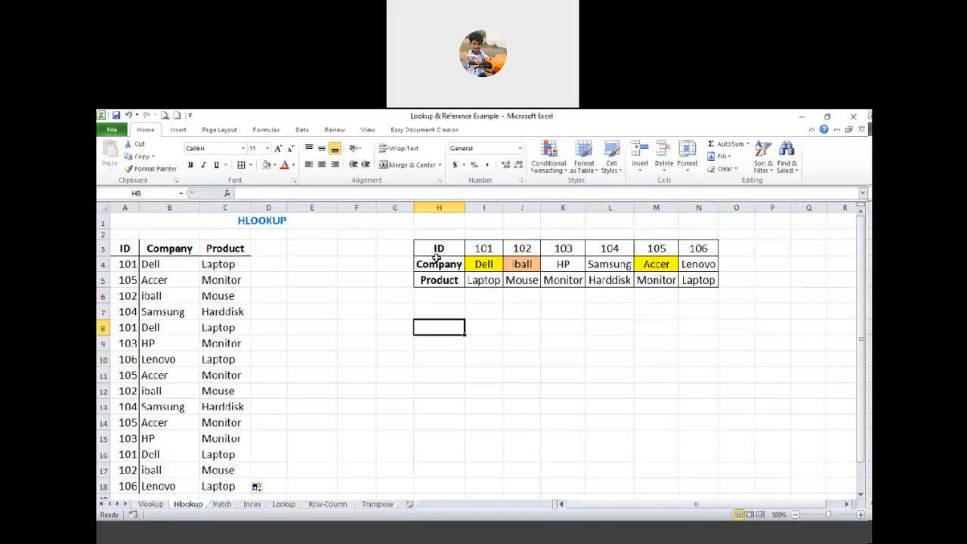
click(437, 254)
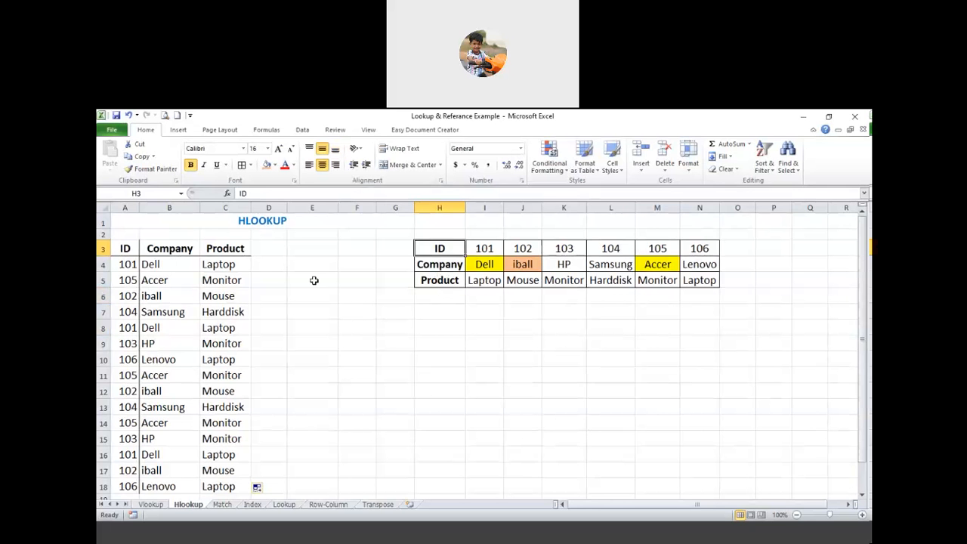
click(273, 221)
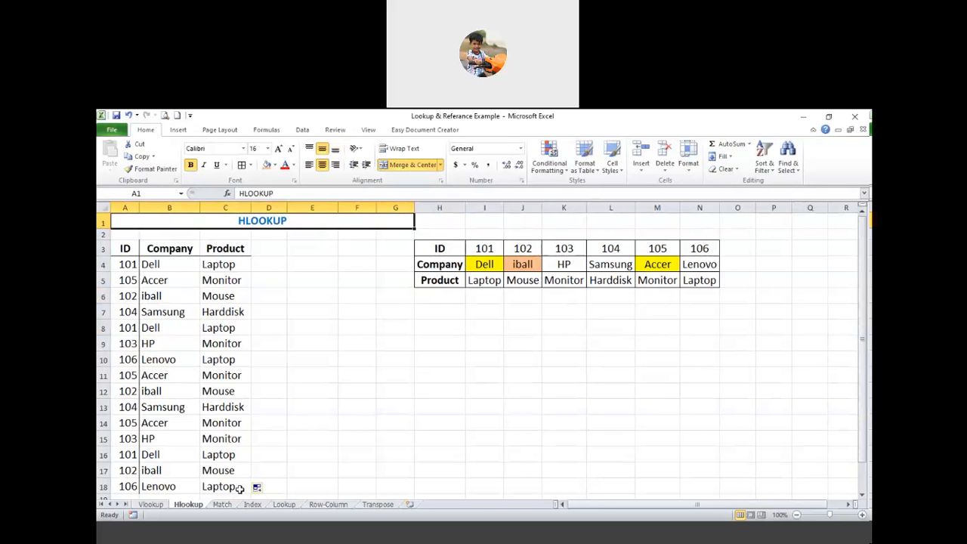
click(312, 454)
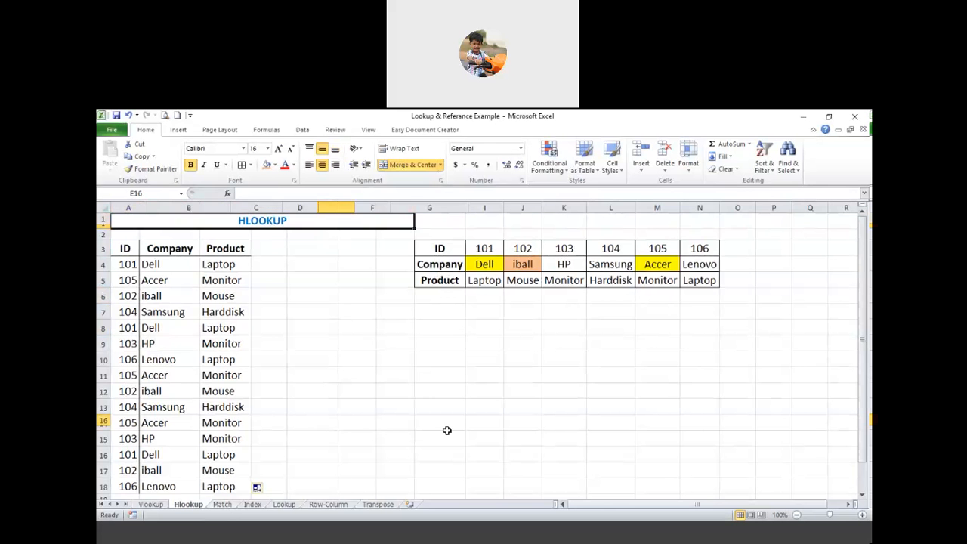
Enter the title MATCH in cell B1 of the Match sheet.
click(410, 397)
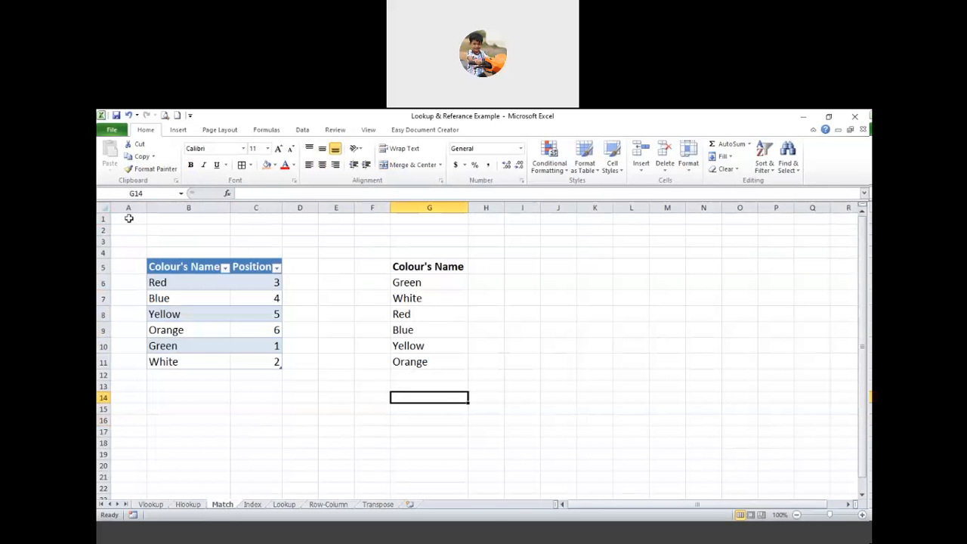
key(ctrl+Home)
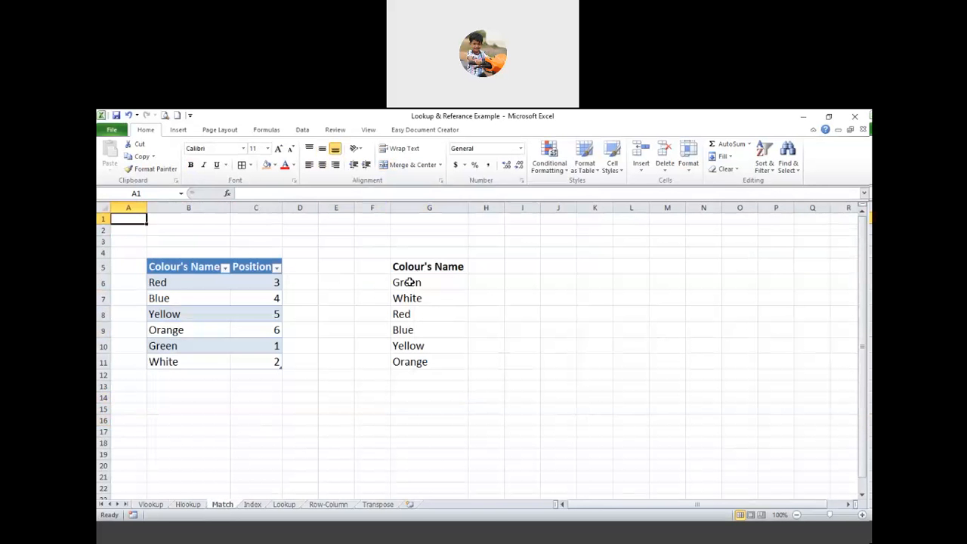
key(Right)
text(MA)
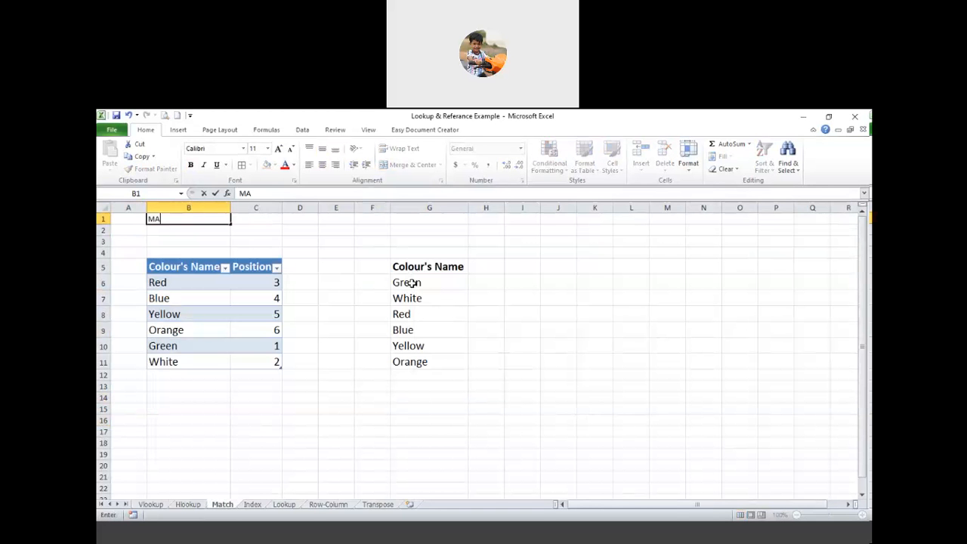
text(TCH)
key(ctrl+Return)
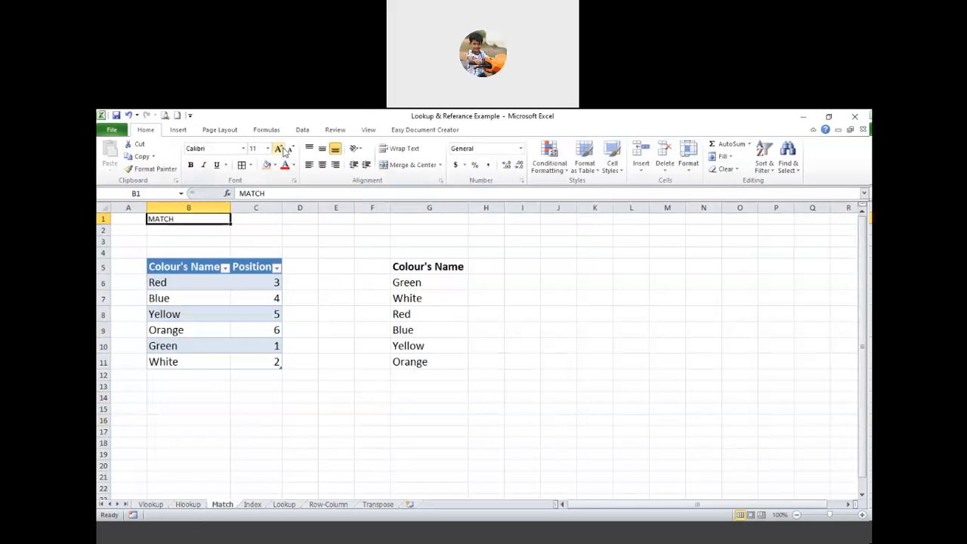
Format the MATCH title in B1 with font size 16, blue font colour and bold.
click(282, 150)
click(282, 150)
click(283, 149)
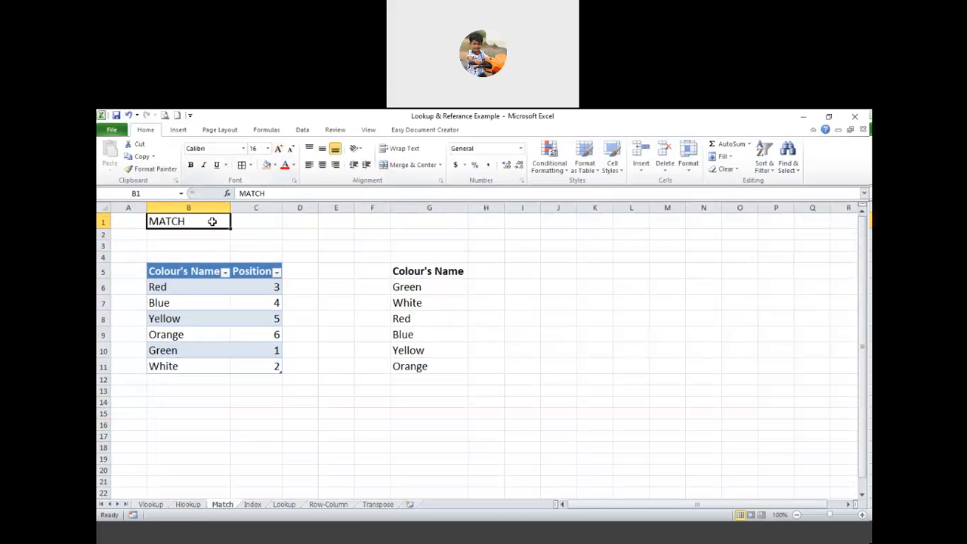
click(294, 165)
click(355, 264)
click(191, 166)
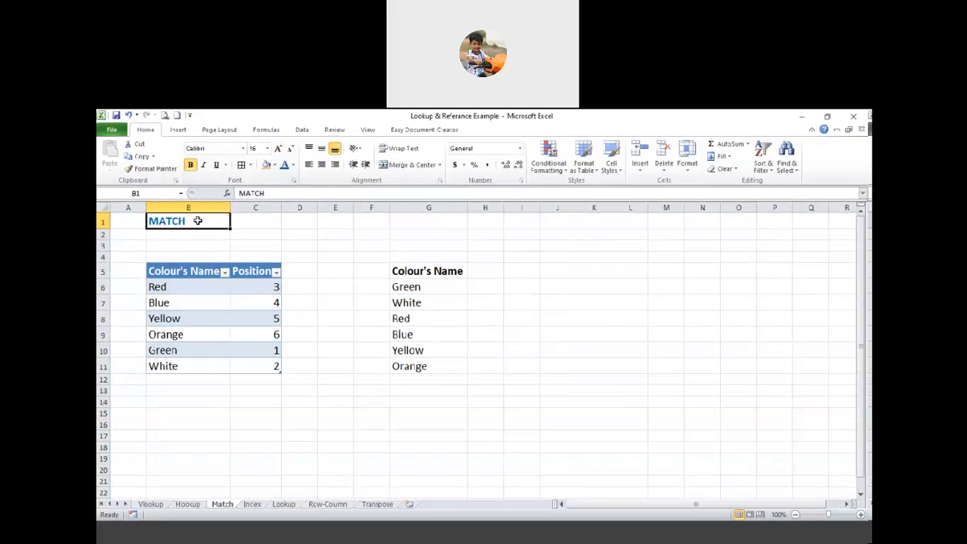
Merge and center the title across B1:G1 and extend its text to MATCH FUNCTION.
drag(197, 221, 411, 225)
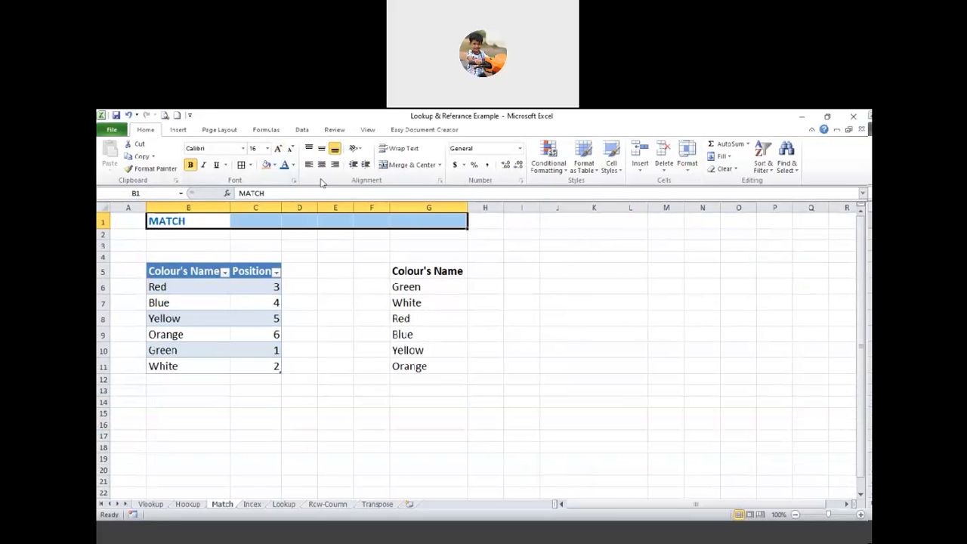
click(396, 164)
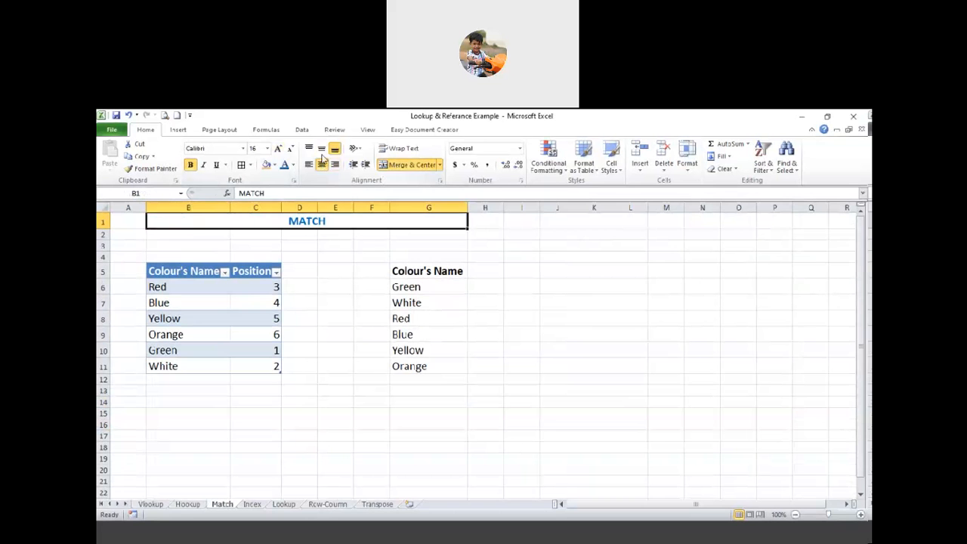
double_click(339, 220)
text(F)
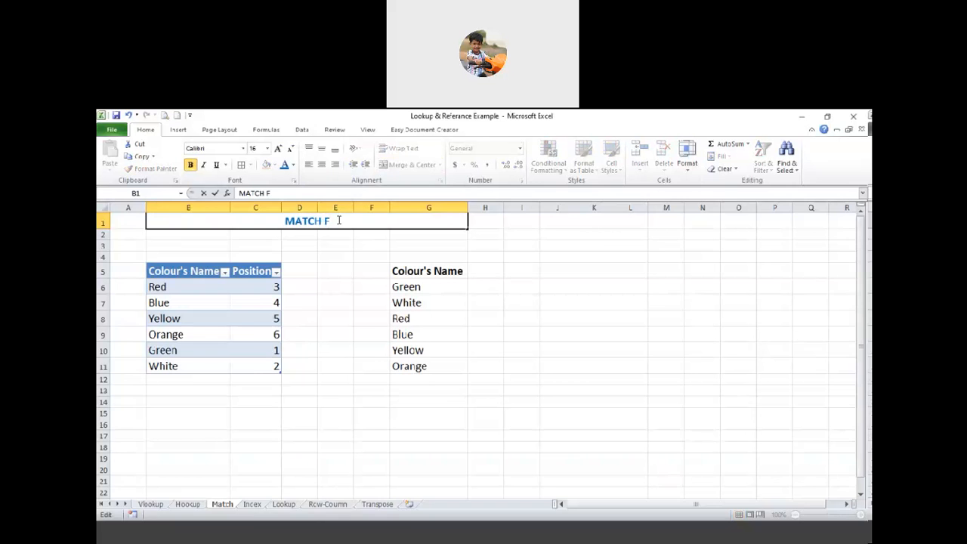
text(UNCTION)
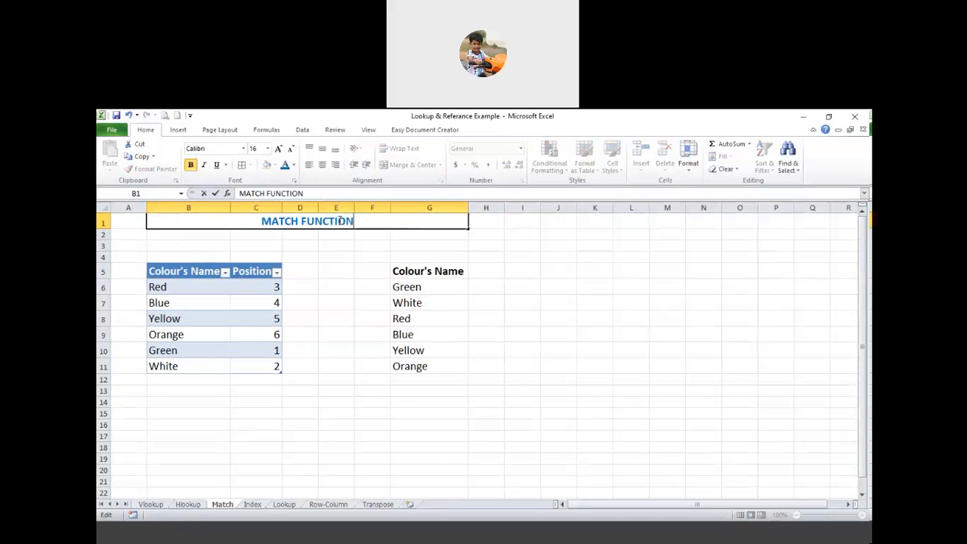
key(Return)
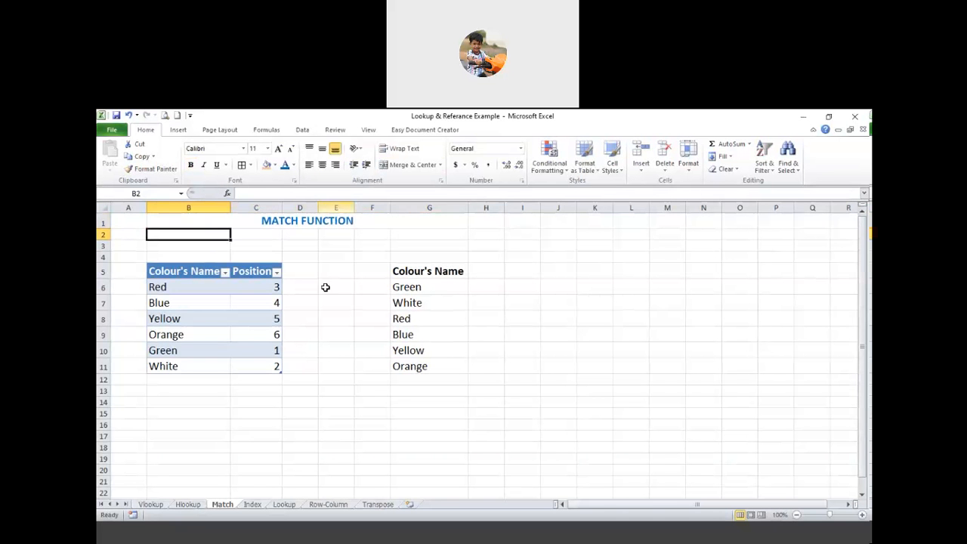
Compare the colours in the Colour's Name and Position table with their order in the separate list G6:G11.
click(320, 303)
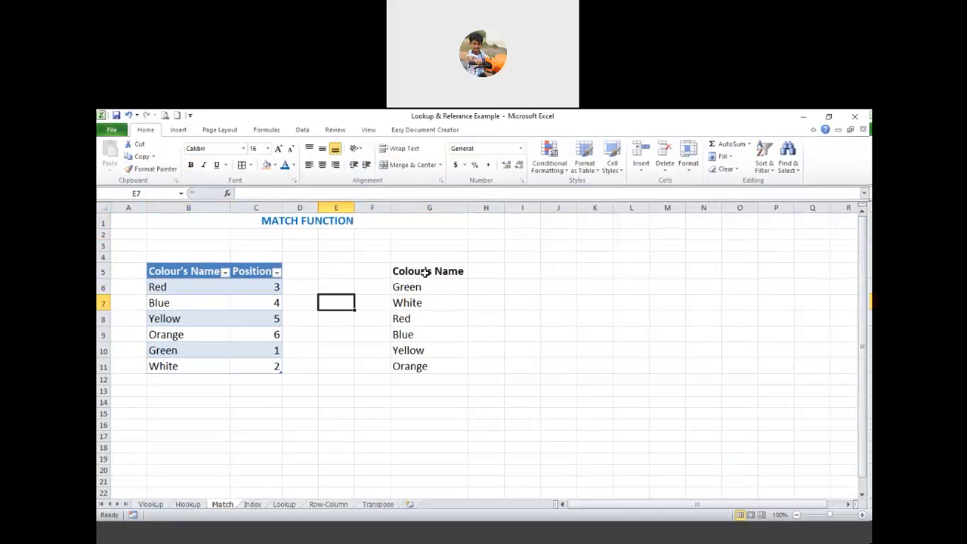
drag(425, 271, 421, 369)
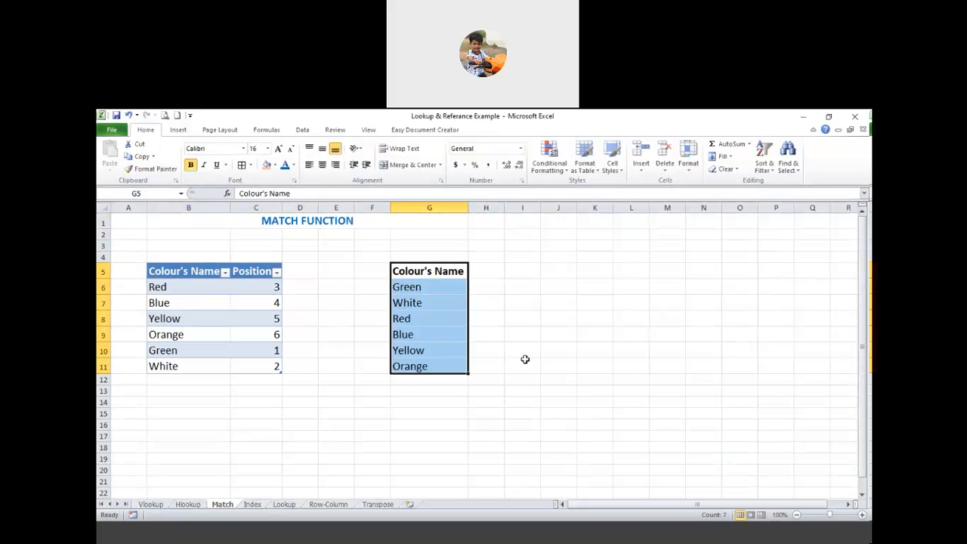
click(522, 354)
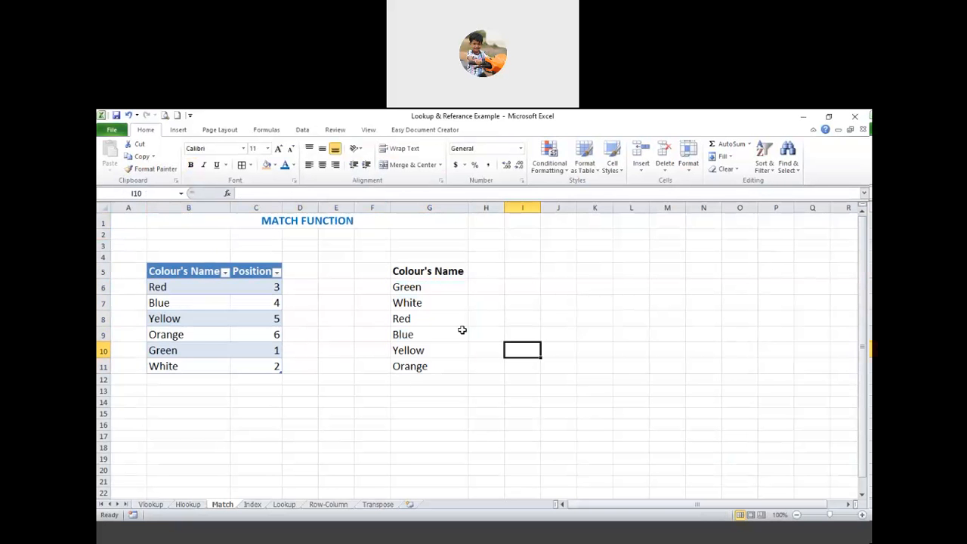
click(421, 287)
drag(432, 356, 429, 367)
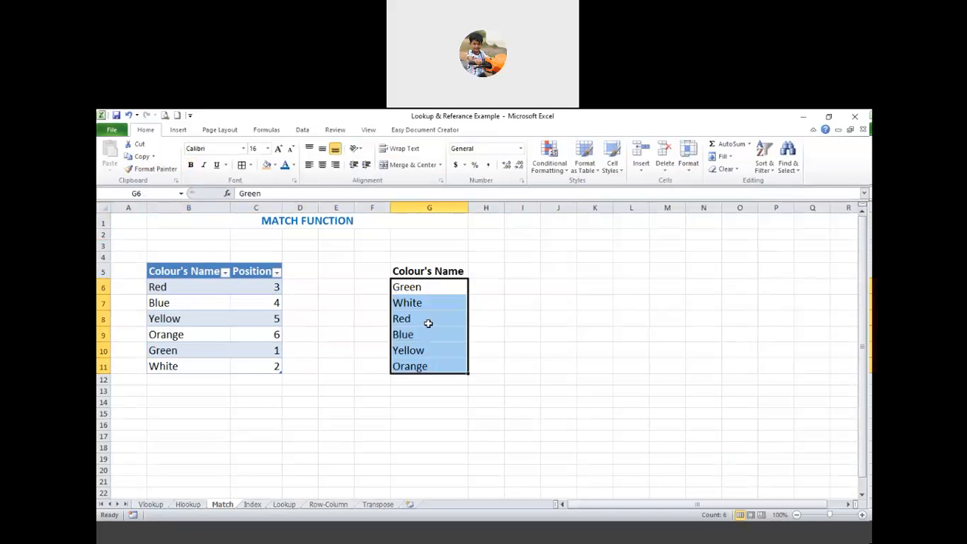
click(431, 331)
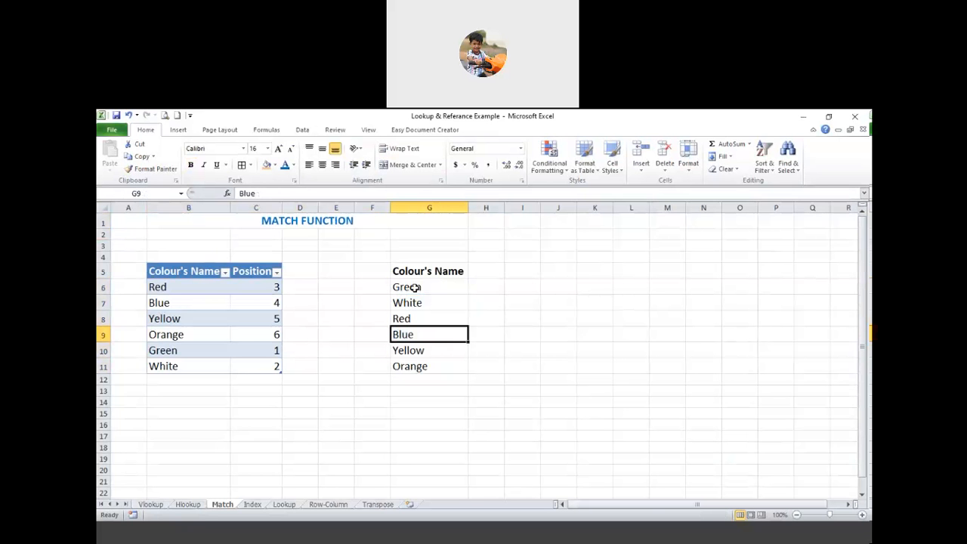
click(167, 287)
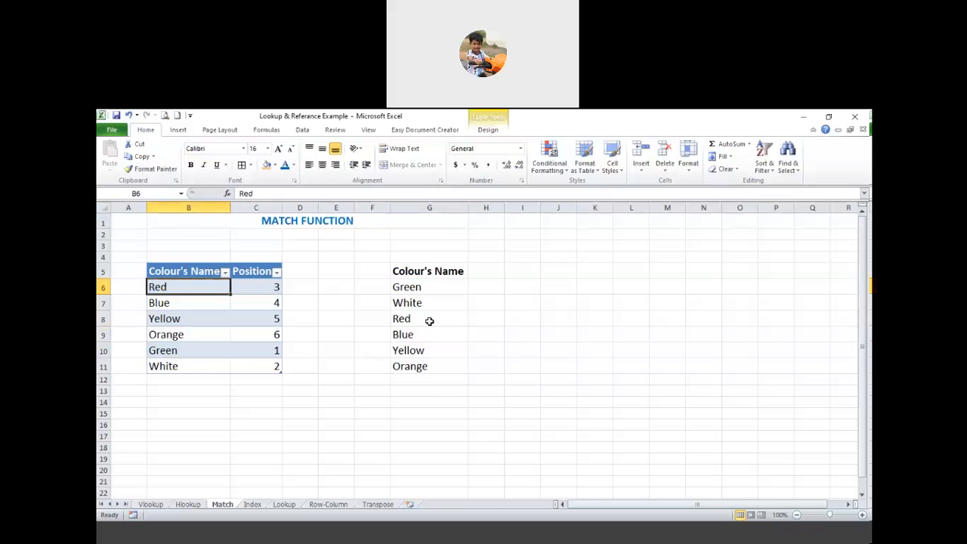
click(429, 321)
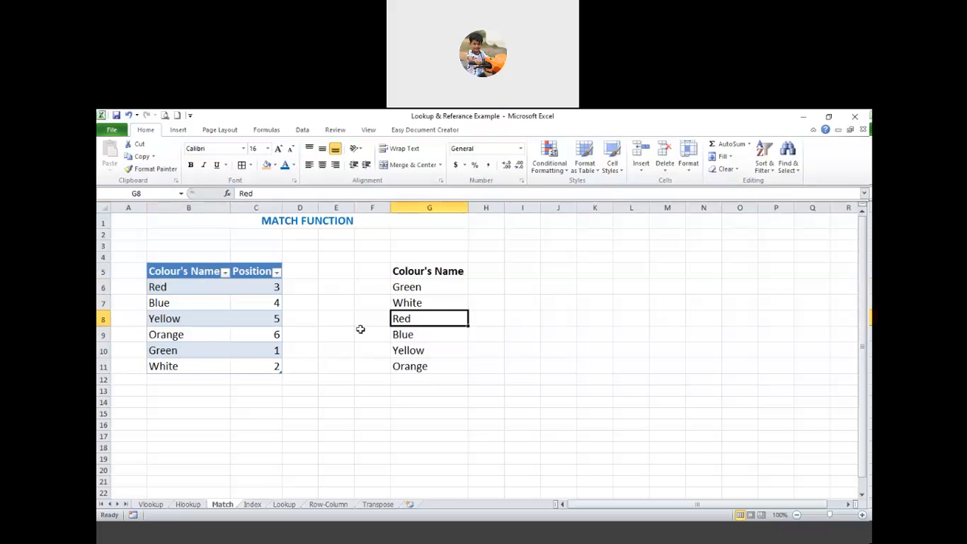
click(191, 303)
click(407, 338)
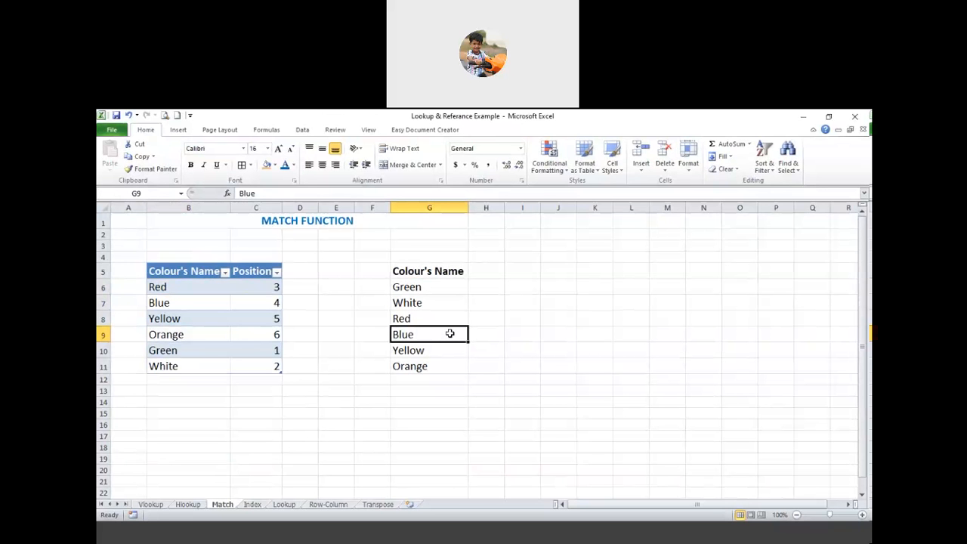
Examine the Position formulas in C6 and C8 and the extent of the table B5:C11.
click(260, 287)
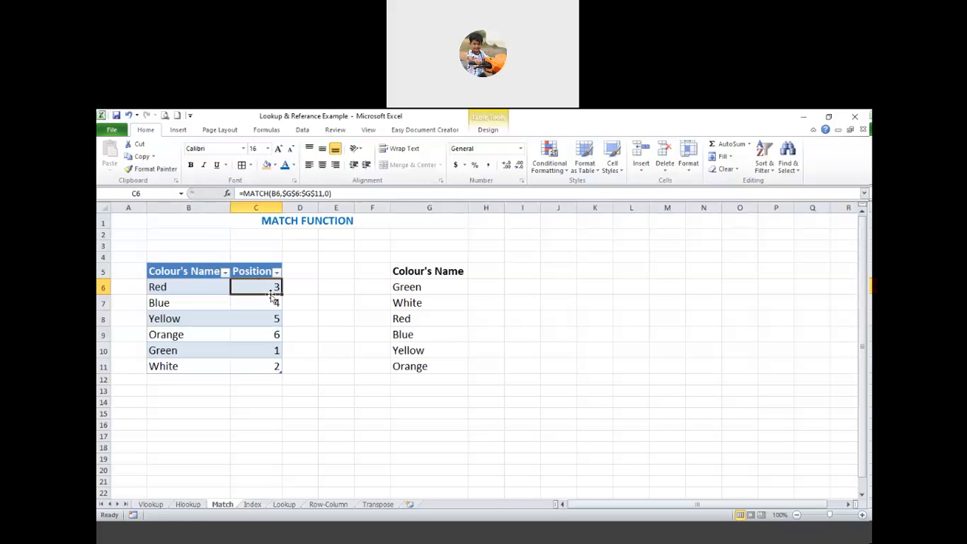
click(270, 320)
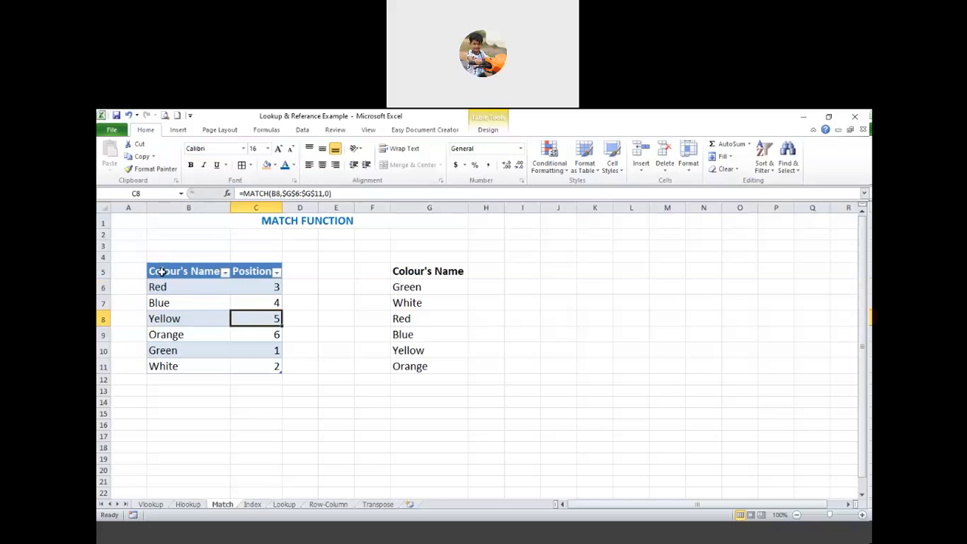
drag(160, 273, 273, 368)
click(189, 131)
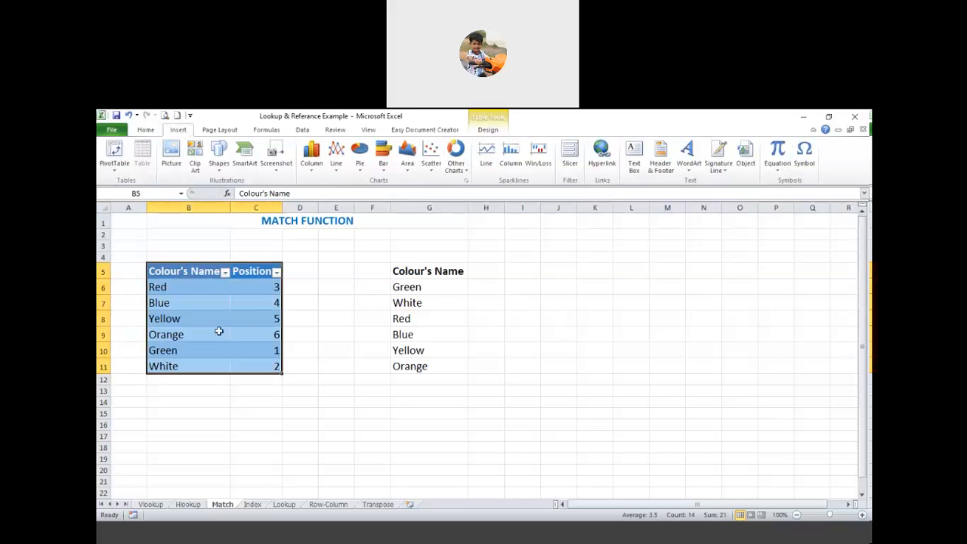
click(253, 320)
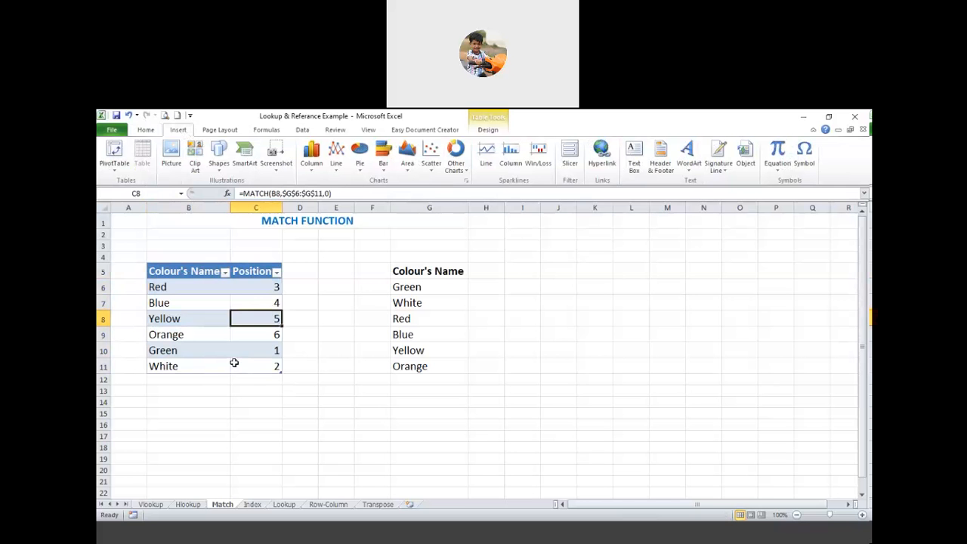
Open the MATCH formula for Red in C6 to inspect its arguments.
click(250, 289)
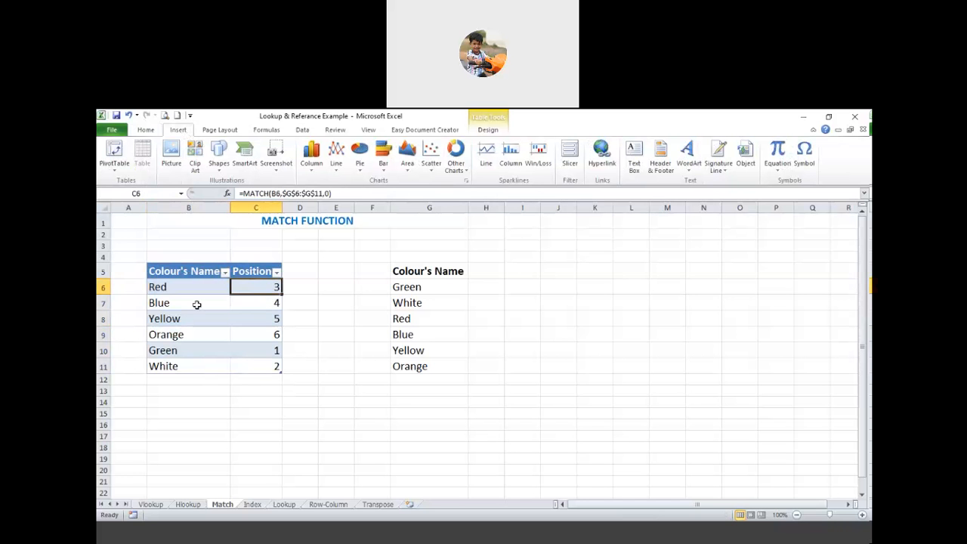
click(185, 304)
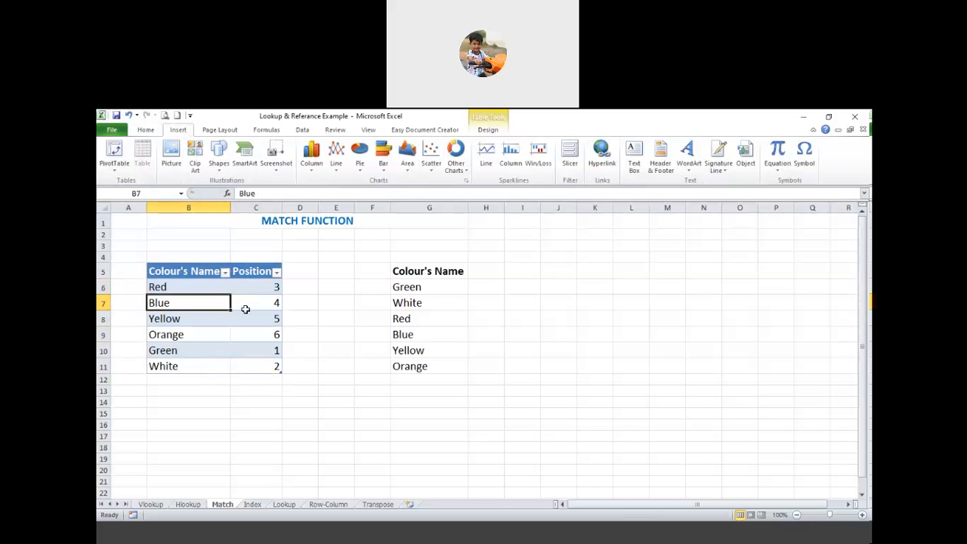
click(260, 288)
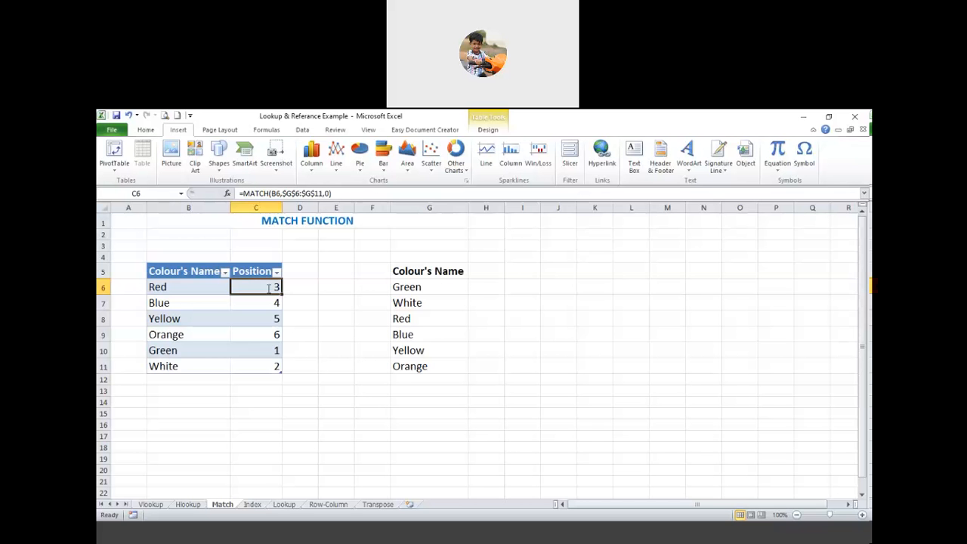
double_click(269, 287)
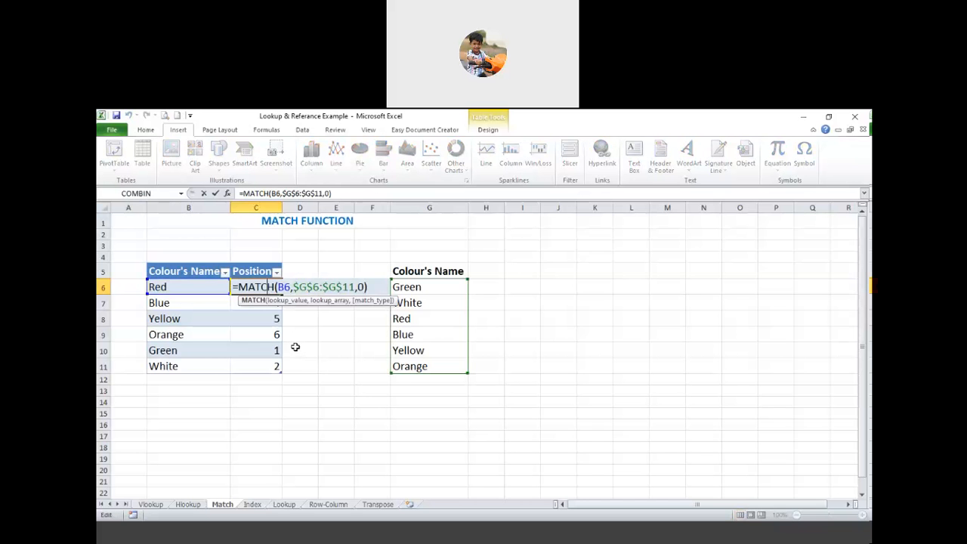
Clear the existing Position formulas from C6:C11 of the colour table.
click(300, 364)
drag(257, 285, 265, 369)
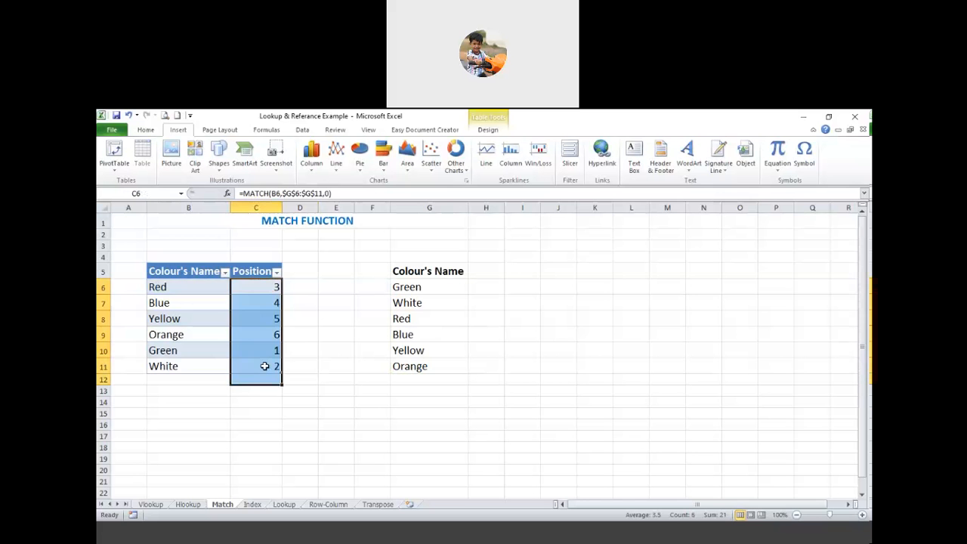
key(Delete)
Start a new MATCH formula in the Position cell for Red, C6.
click(257, 291)
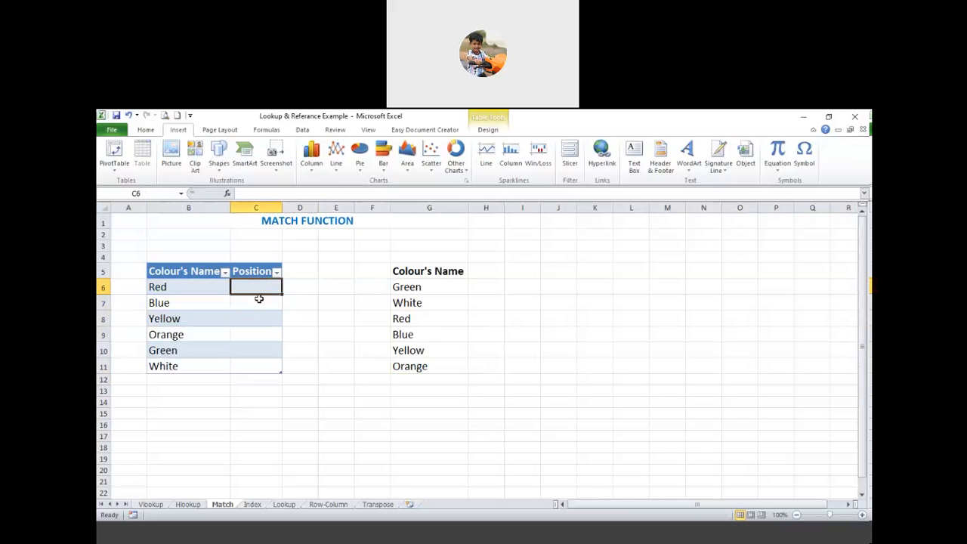
text(=)
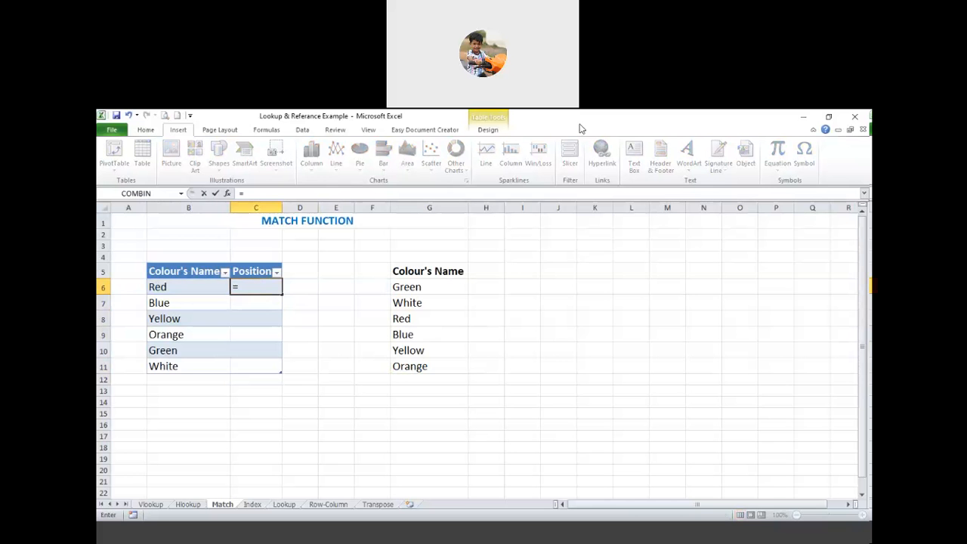
click(580, 128)
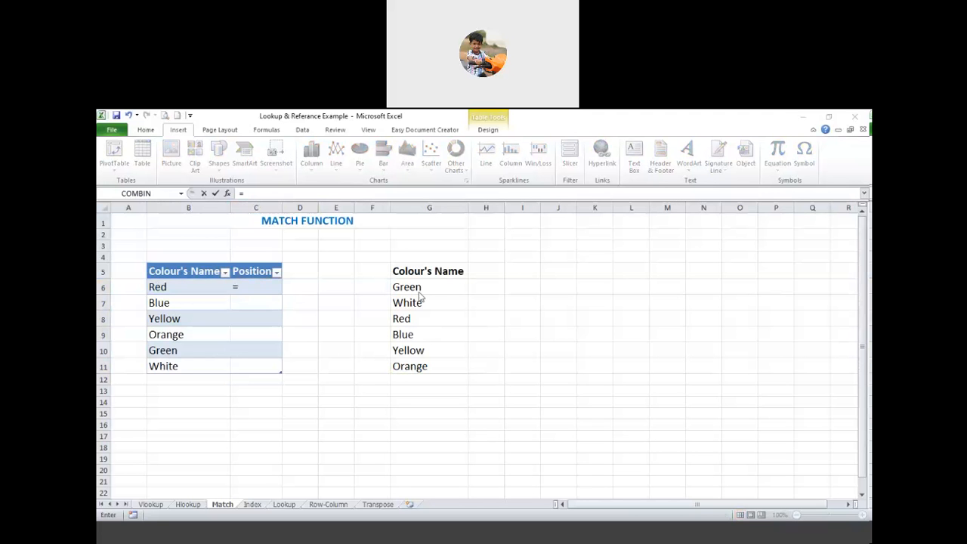
click(255, 289)
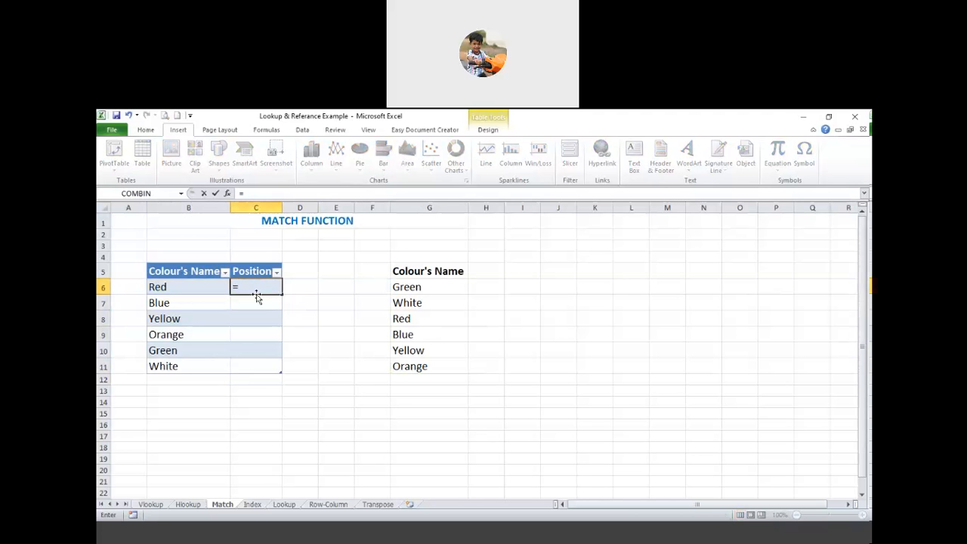
text(M)
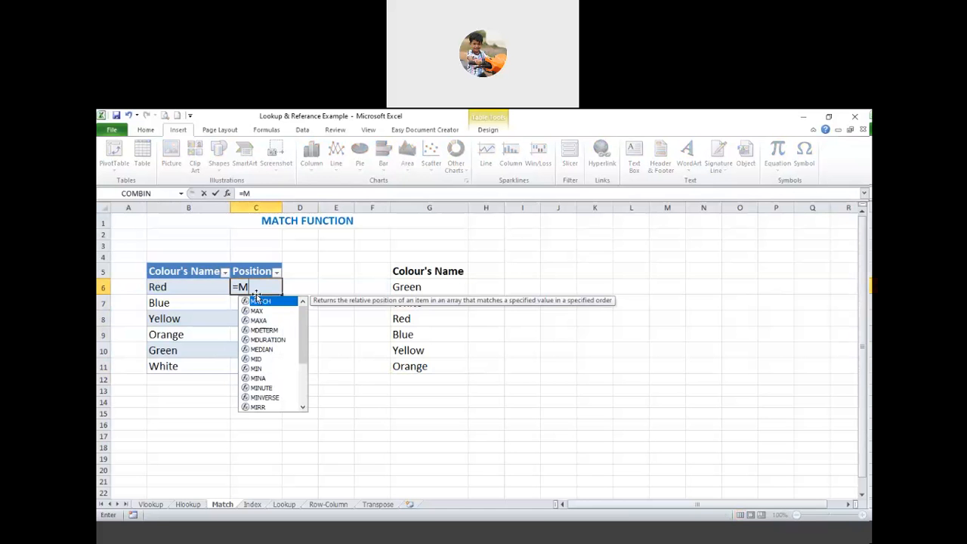
key(Tab)
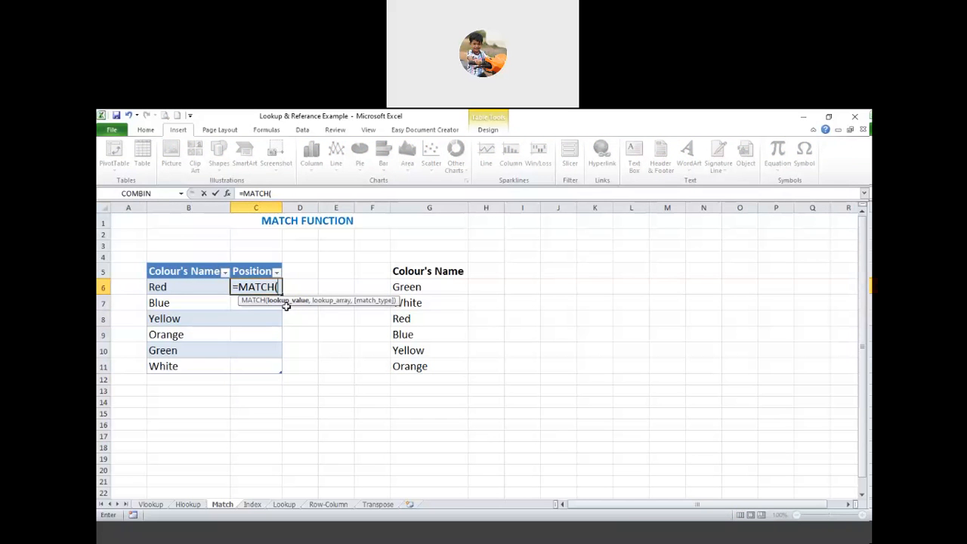
click(179, 287)
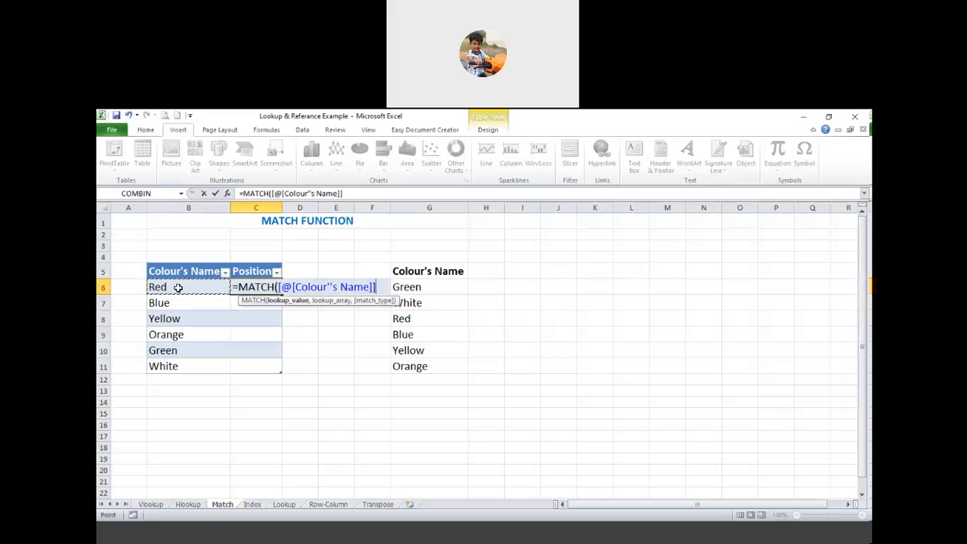
key(BackSpace)
key(BackSpace)
key(BackSpace)
key(BackSpace)
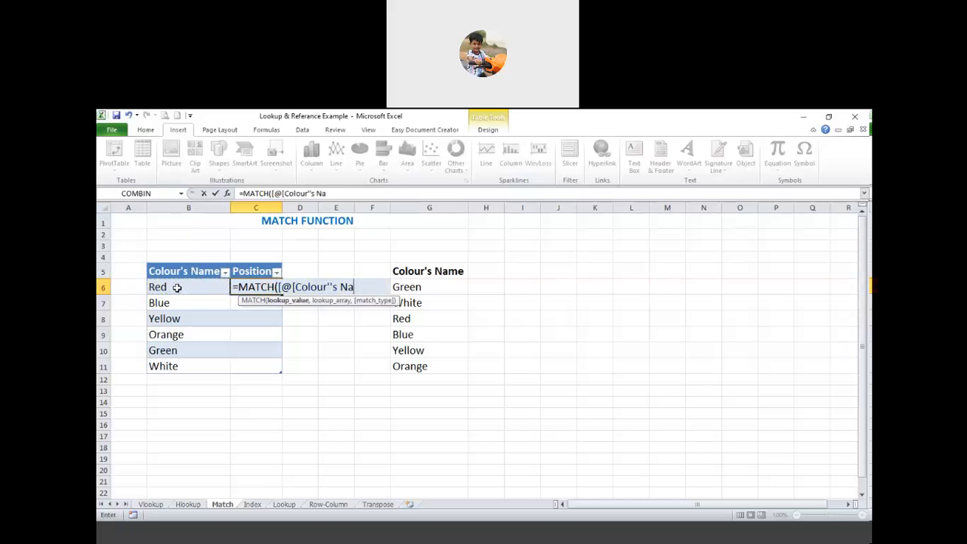
key(BackSpace)
key(BackSpace)
key(BackSpace)
key(BackSpace)
key(BackSpace)
key(BackSpace)
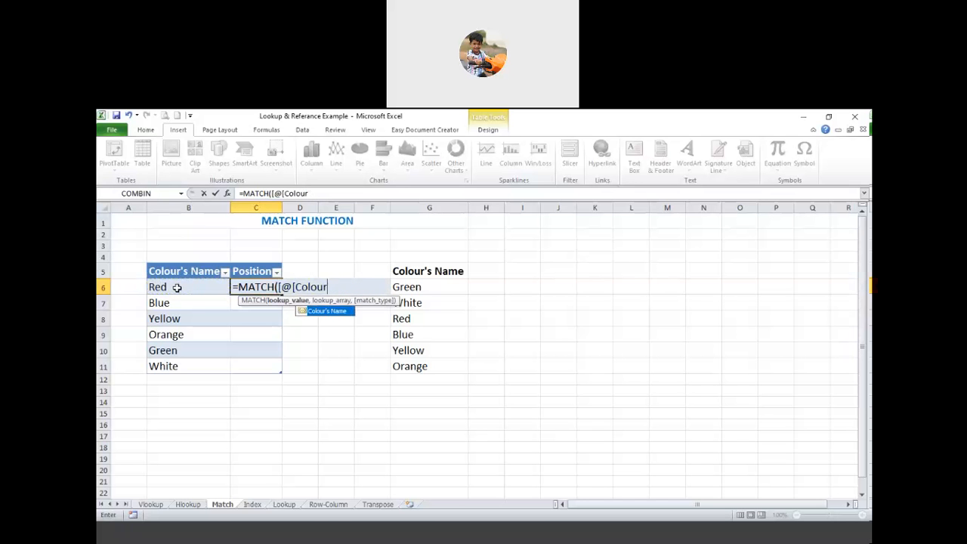
key(BackSpace)
key(BackSpace)
key(BackSpace)
key(BackSpace)
key(BackSpace)
key(BackSpace)
key(BackSpace)
key(BackSpace)
key(BackSpace)
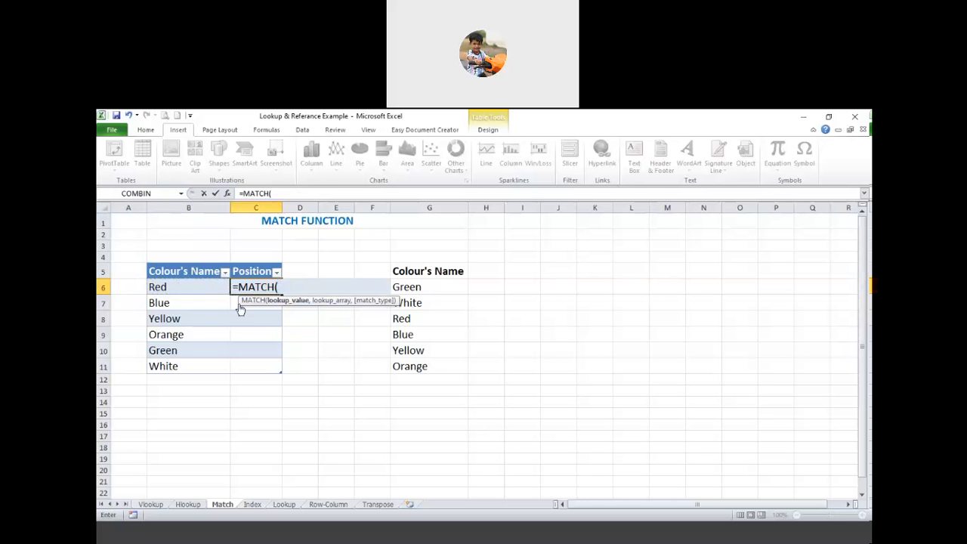
Use Red's Colour's Name cell B6 as the lookup value and the absolute range $G$6:$G$11 as the lookup array.
click(191, 288)
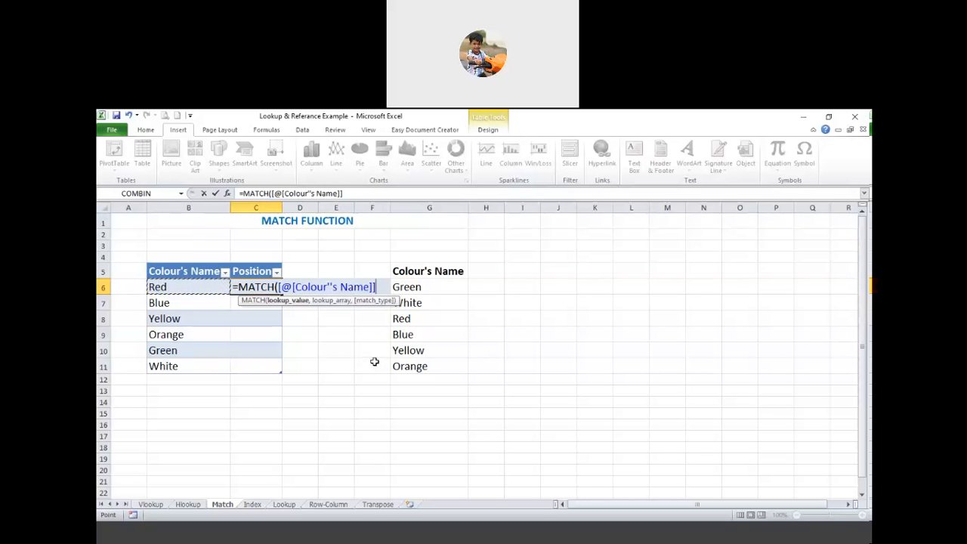
text(,)
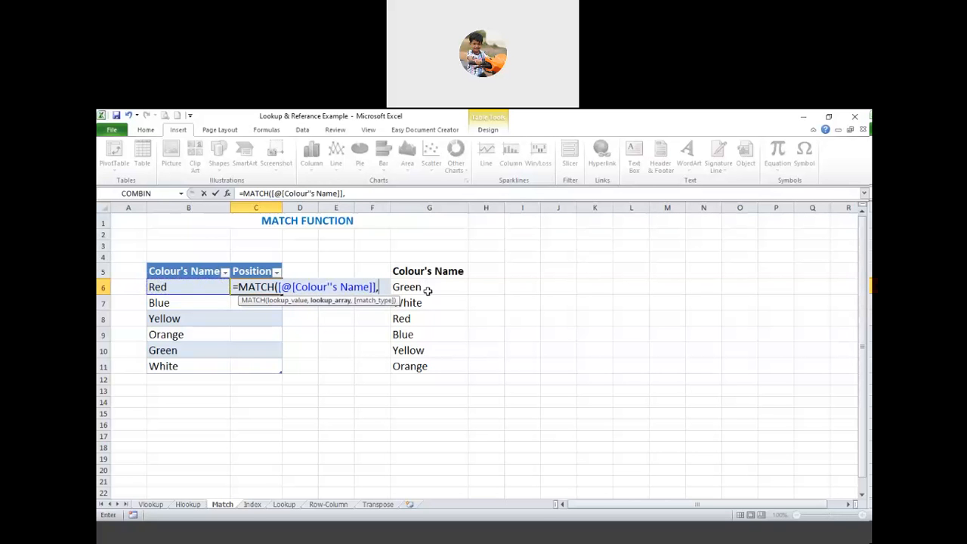
drag(428, 287, 436, 363)
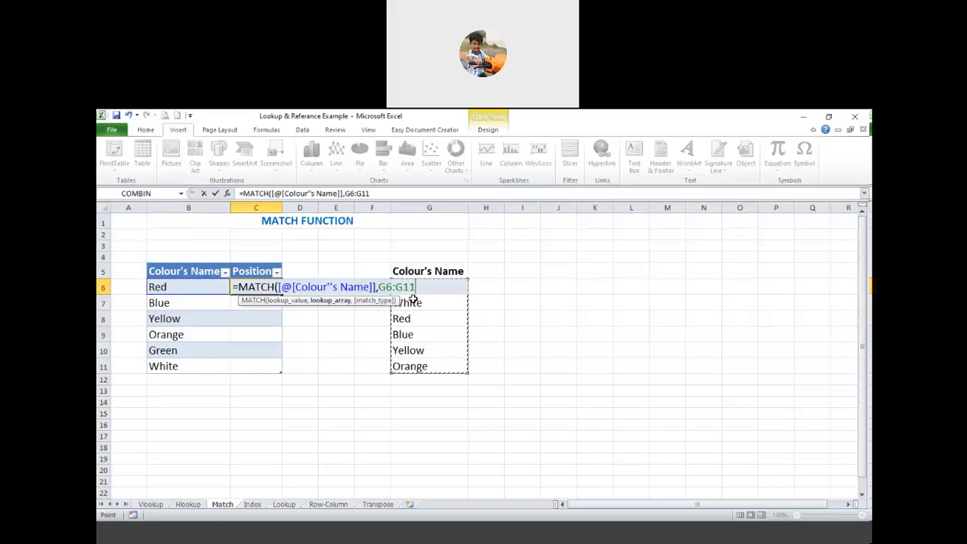
drag(413, 287, 378, 287)
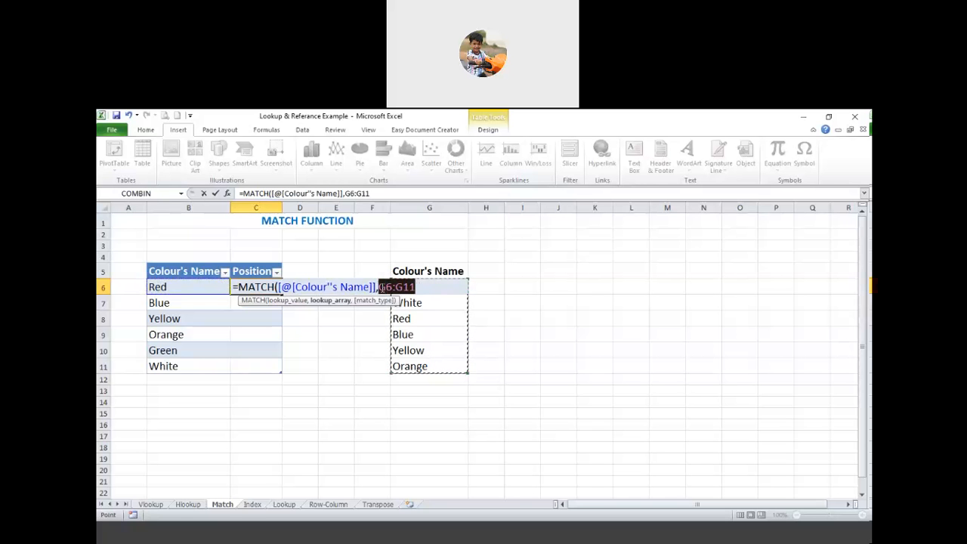
key(F4)
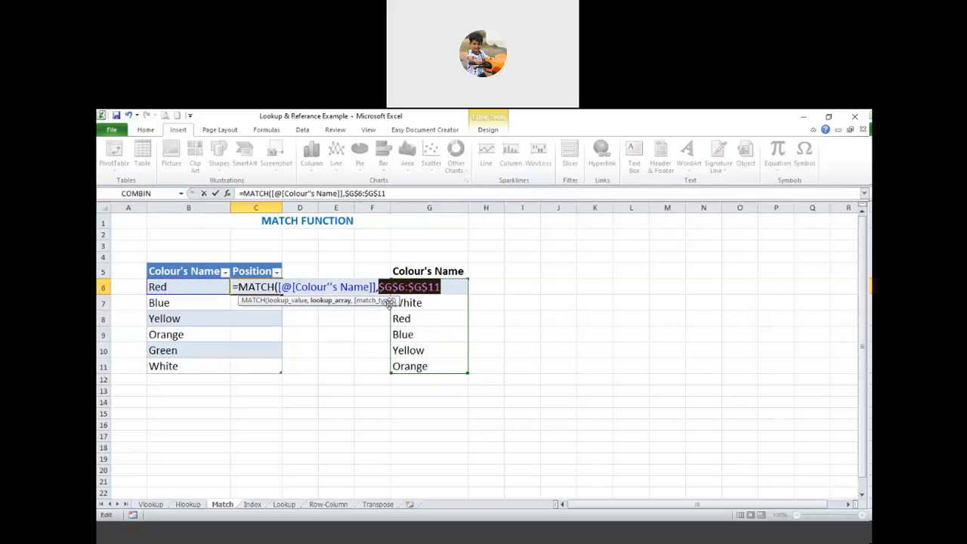
click(442, 287)
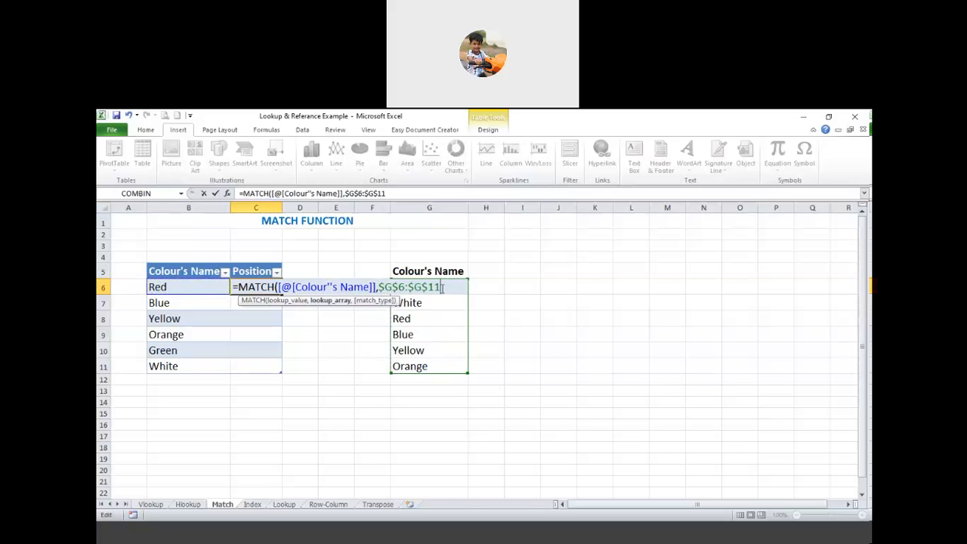
Set the match type to 0 for an exact match and complete the MATCH formula in C6.
text(,)
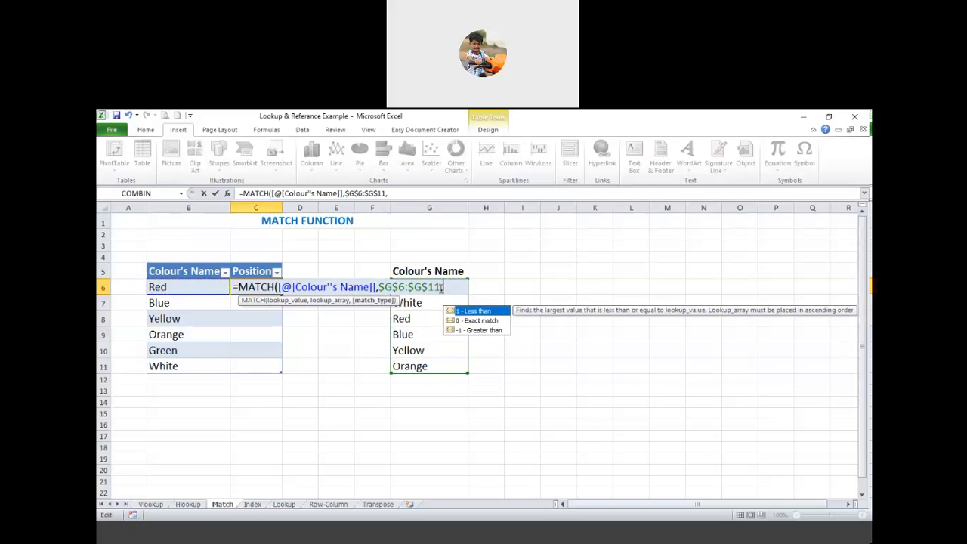
text(0))
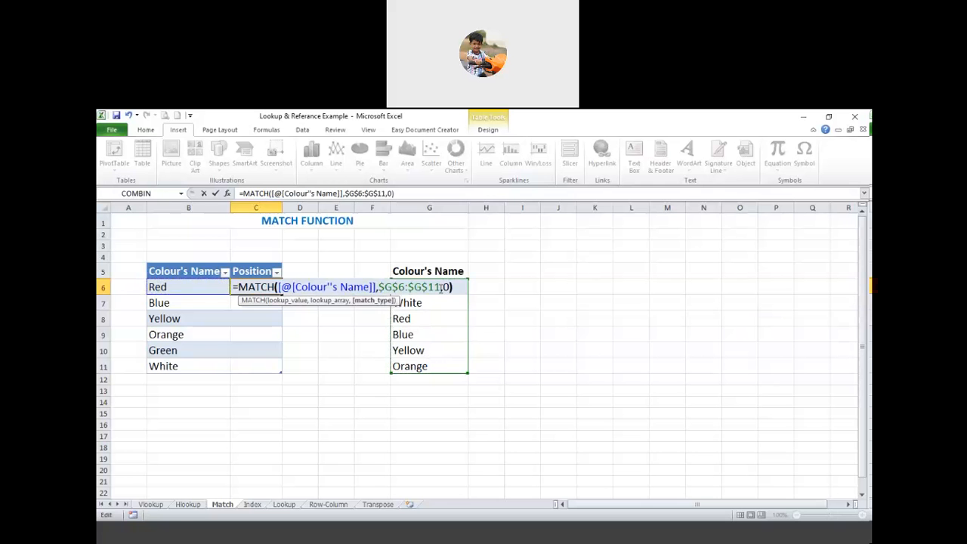
key(Return)
Examine the new MATCH formula in C6 and the Colour's Name header in B5 that it refers to.
click(273, 287)
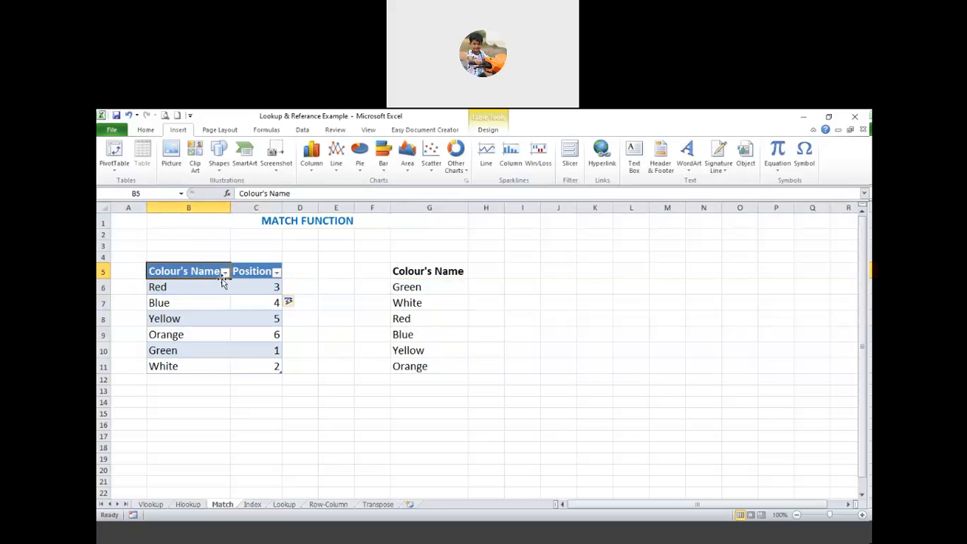
click(188, 285)
click(259, 291)
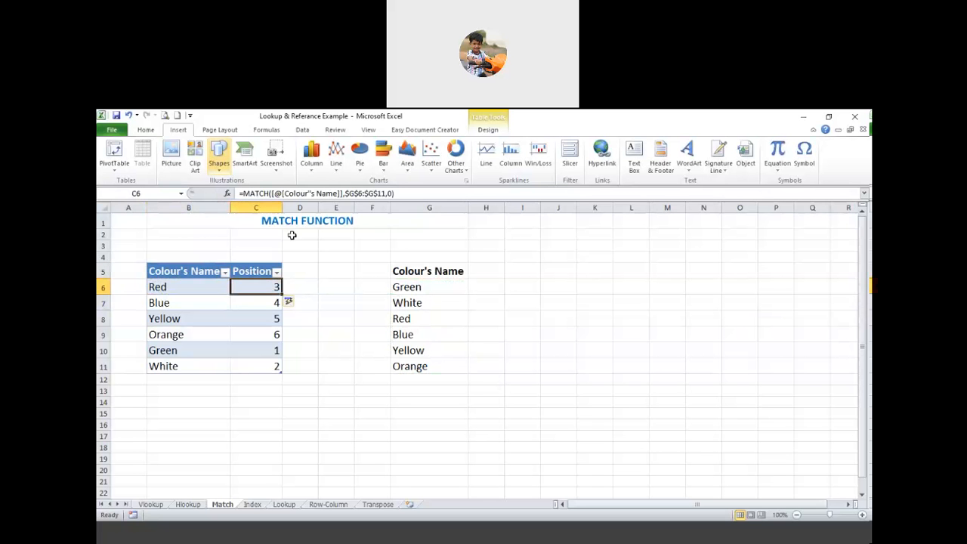
click(206, 271)
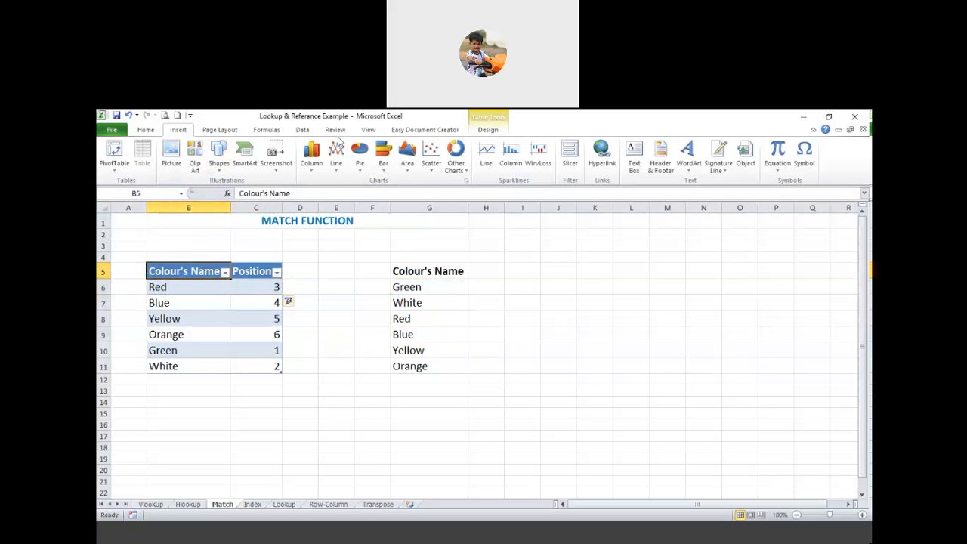
click(266, 130)
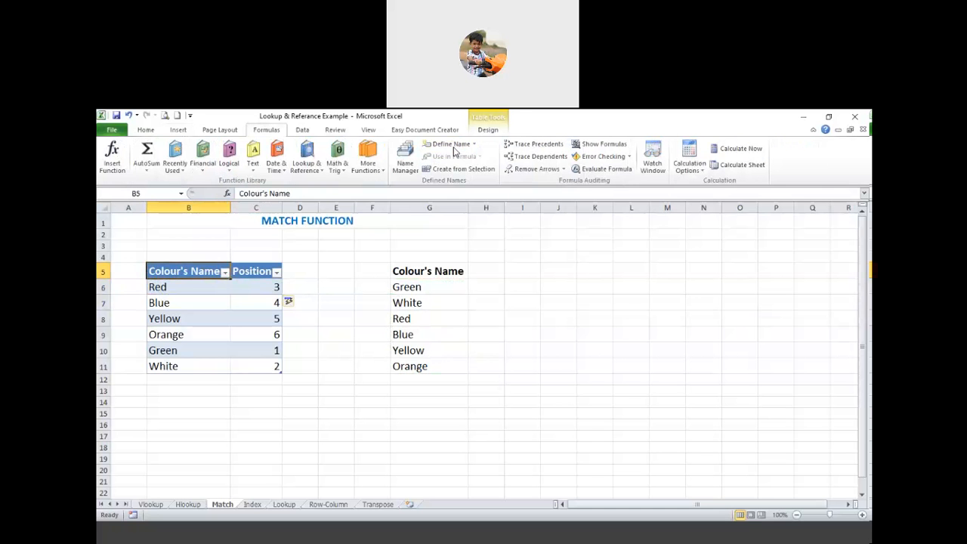
Review the workbook's defined names in the Name Manager.
click(406, 168)
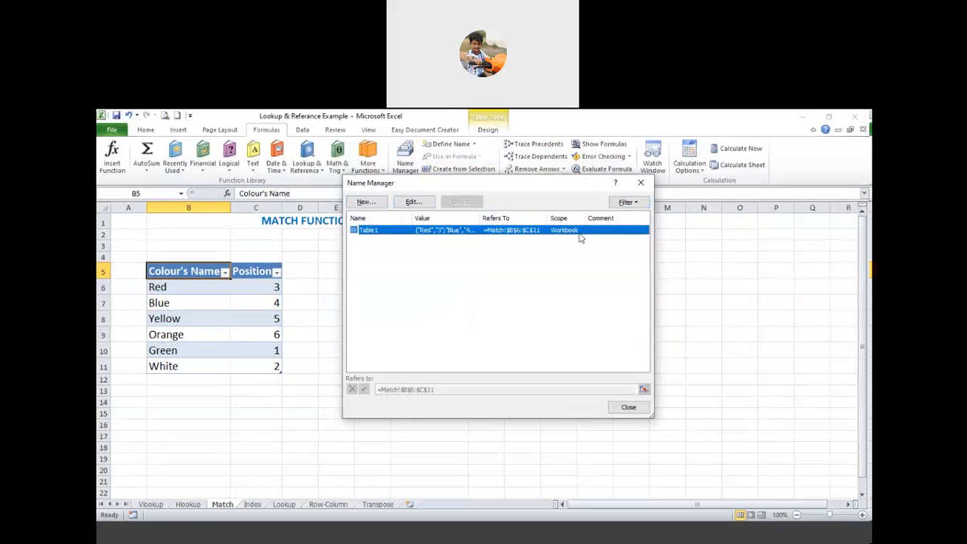
click(639, 186)
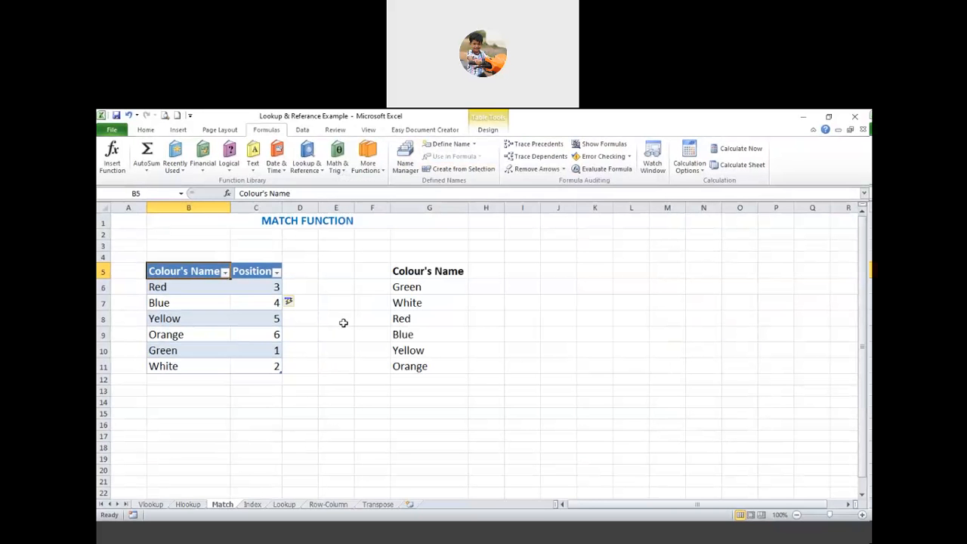
Clear all contents and formatting from the Colour's Name and Position table in B5:C11.
click(246, 301)
drag(214, 287, 276, 281)
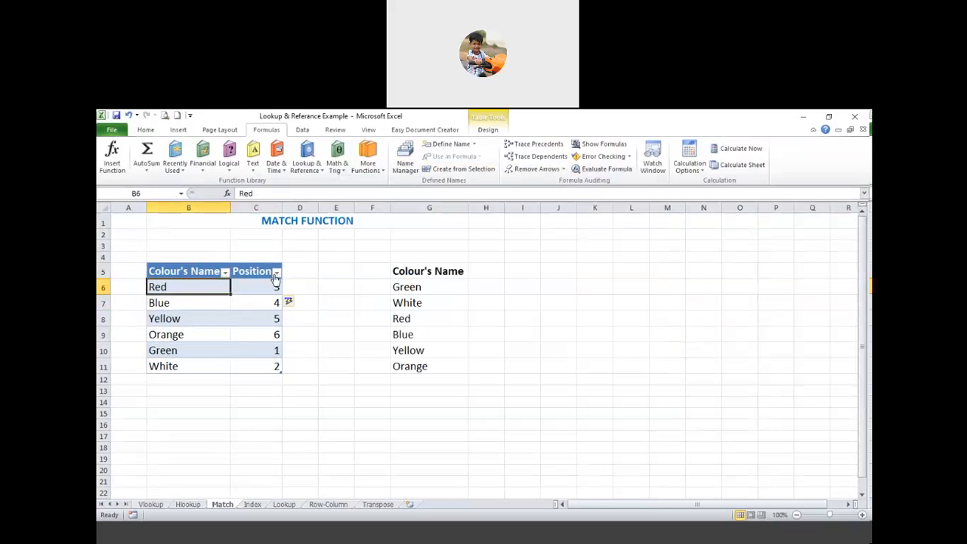
drag(206, 272, 263, 362)
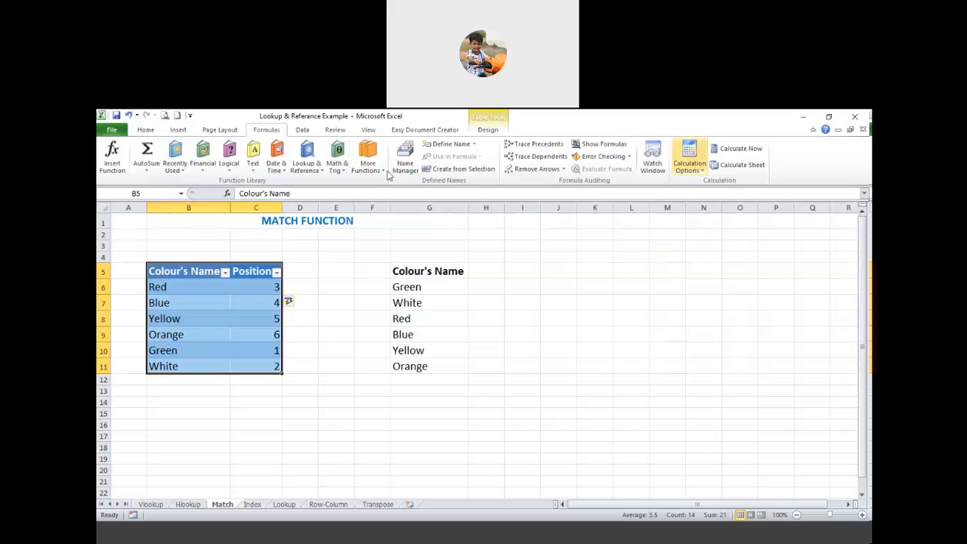
scroll(723, 177, up, 3)
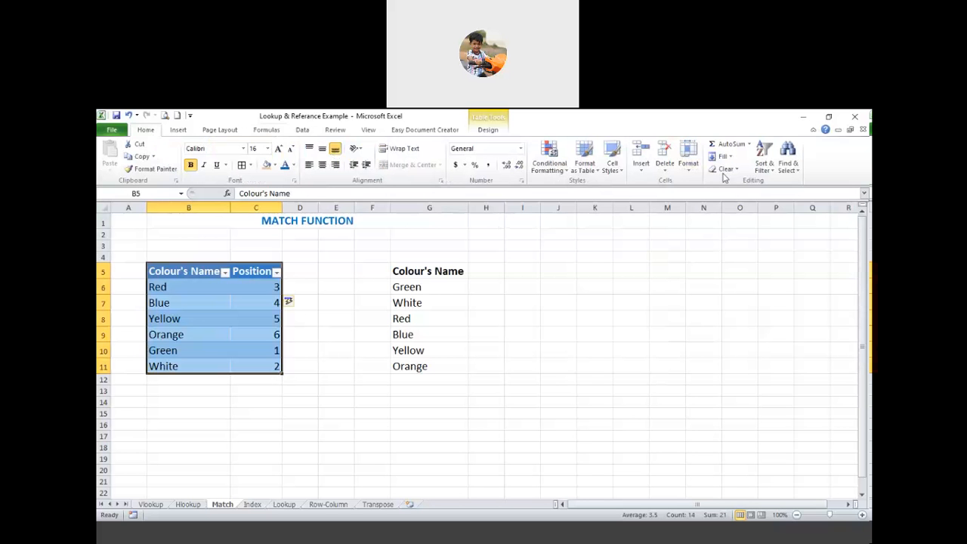
click(724, 171)
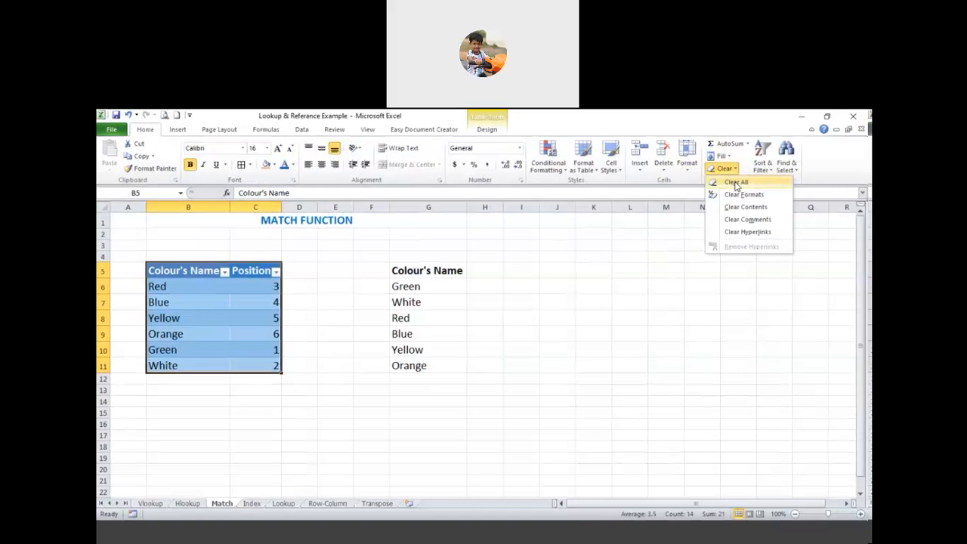
click(736, 183)
Enter the header "Color's Name" in cell B5.
click(199, 271)
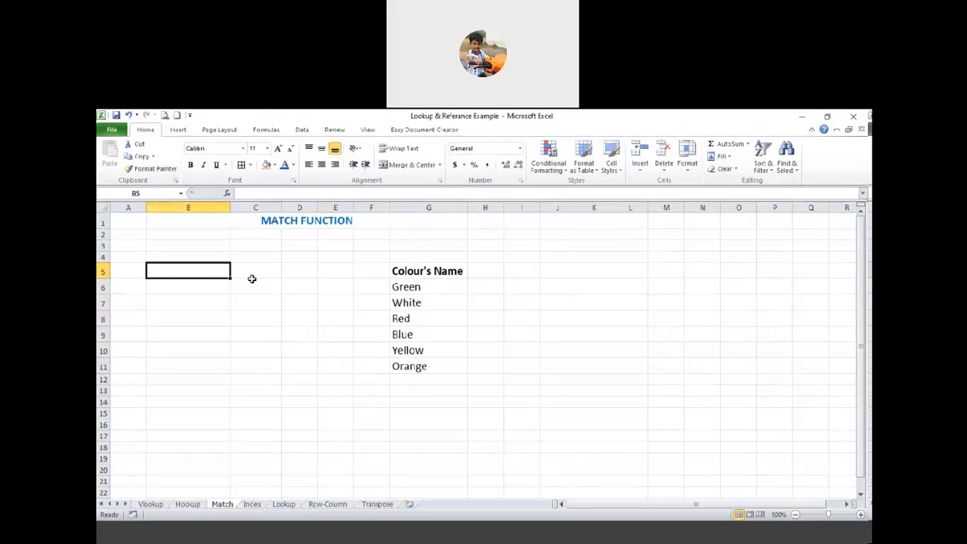
text(cOLOR)
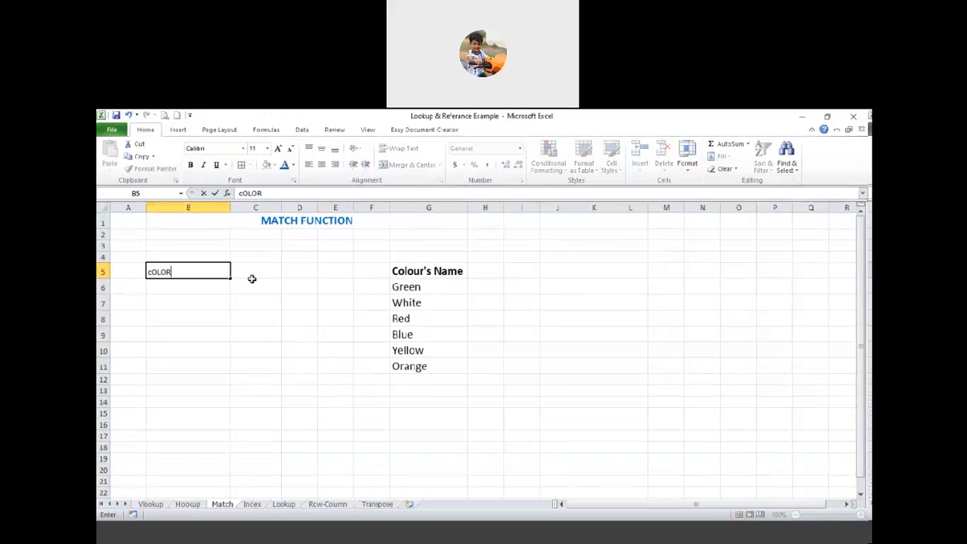
key(BackSpace)
key(BackSpace)
key(BackSpace)
key(BackSpace)
key(BackSpace)
text(c)
key(BackSpace)
text(C)
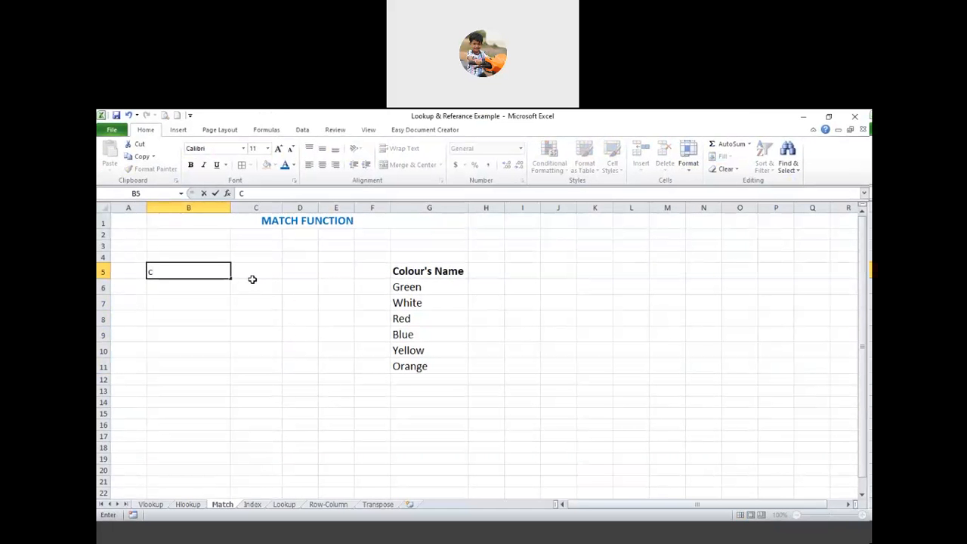
text(olor's Name)
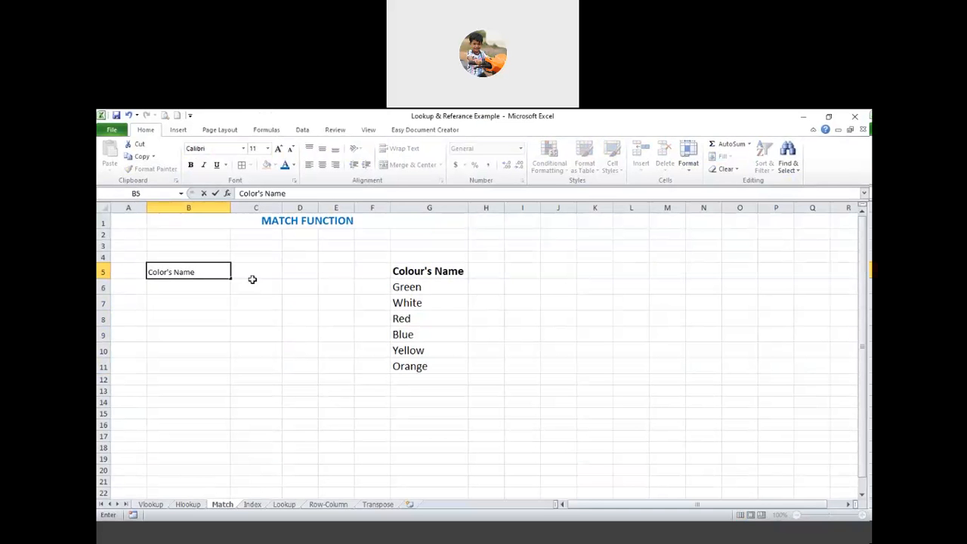
Enter the header "Position" in cell C5.
click(252, 279)
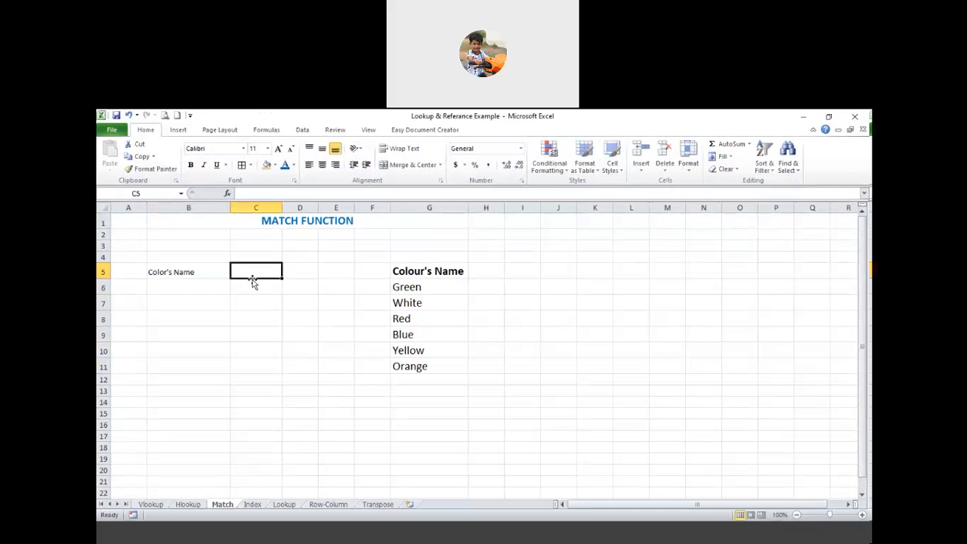
text(Posi)
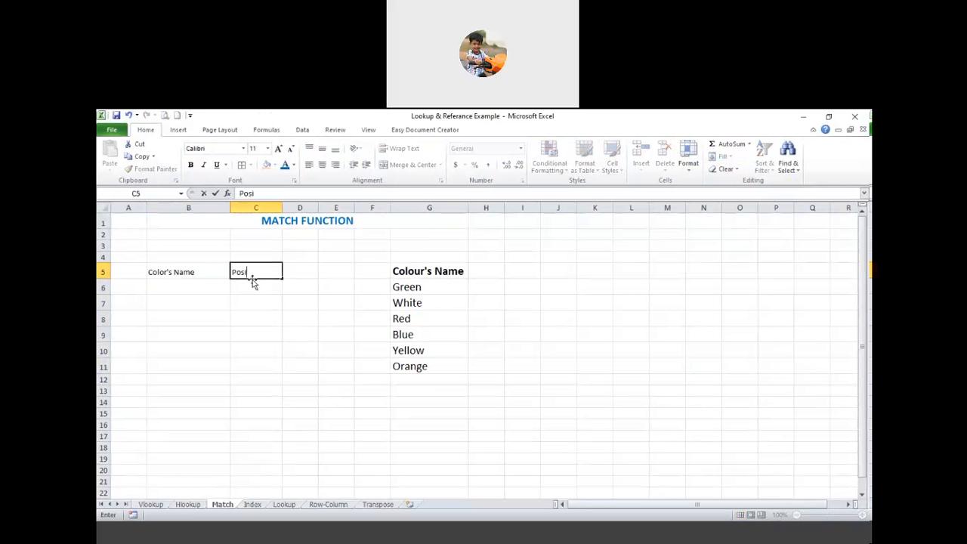
text(tion)
click(294, 330)
Format the headers in B5:C5 as centered horizontally and vertically, blue, bold and size 16.
drag(201, 272, 259, 270)
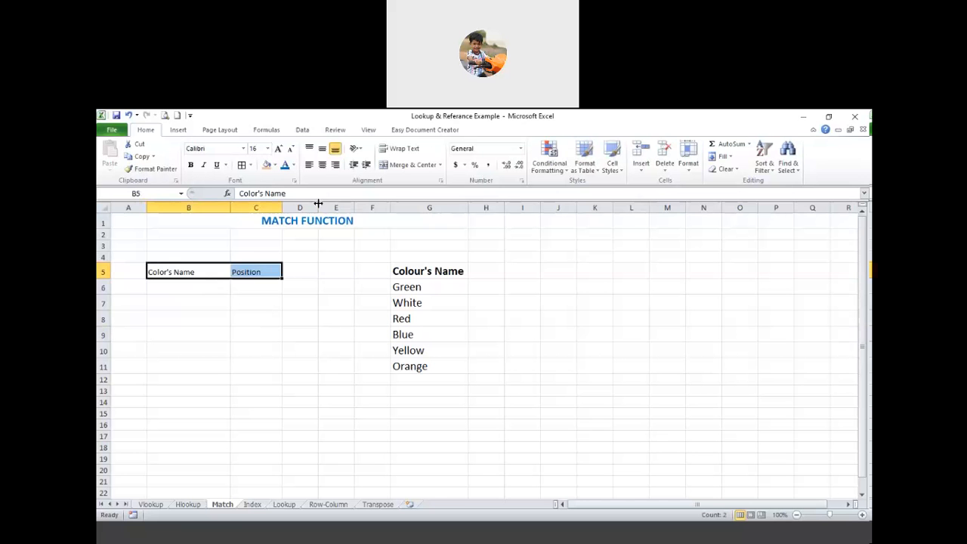
click(322, 165)
click(321, 149)
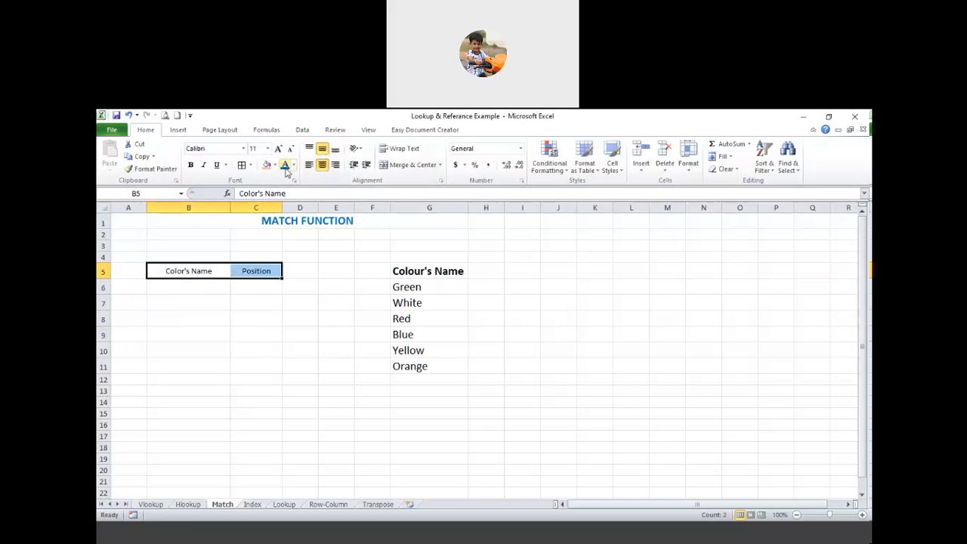
click(284, 165)
click(193, 165)
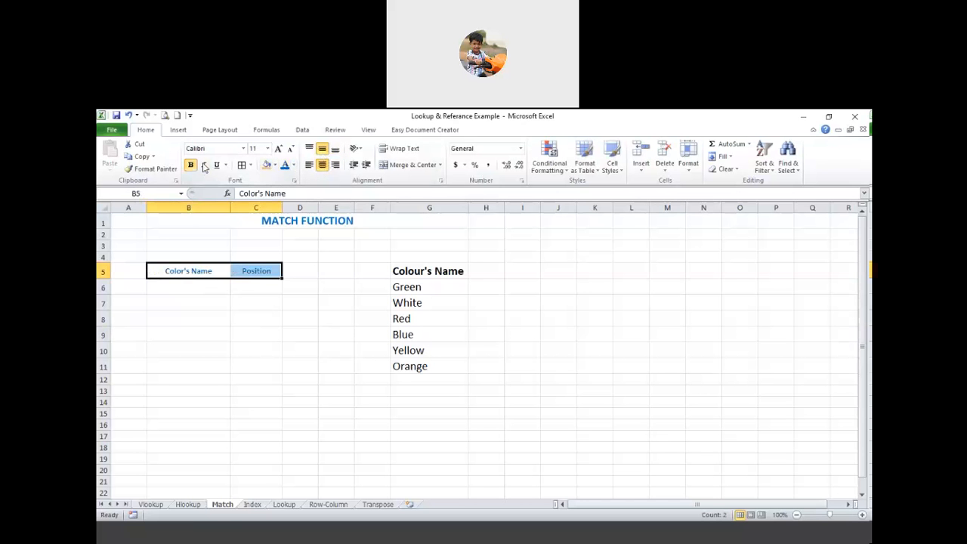
click(278, 148)
click(278, 148)
click(278, 149)
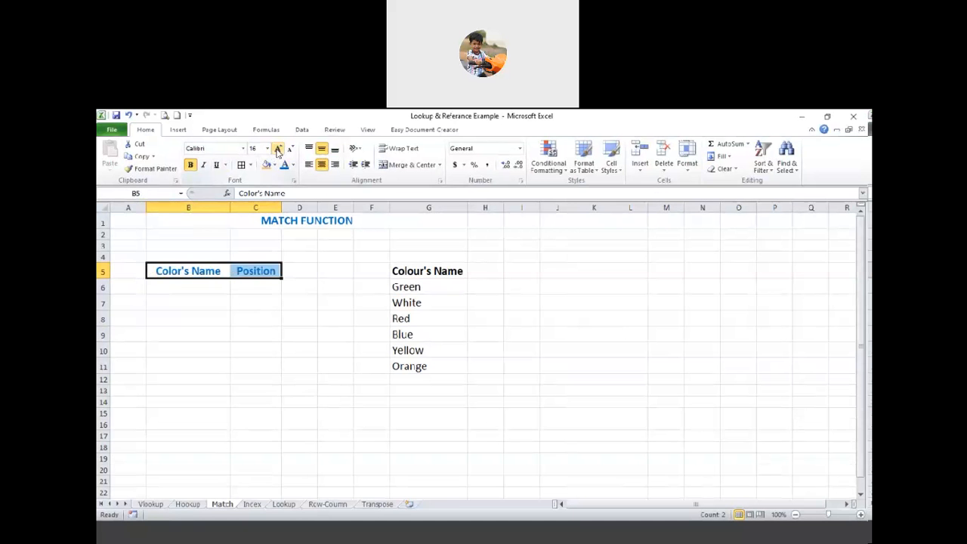
Correct the header in B5 to read "Colour's Name".
click(174, 280)
double_click(178, 278)
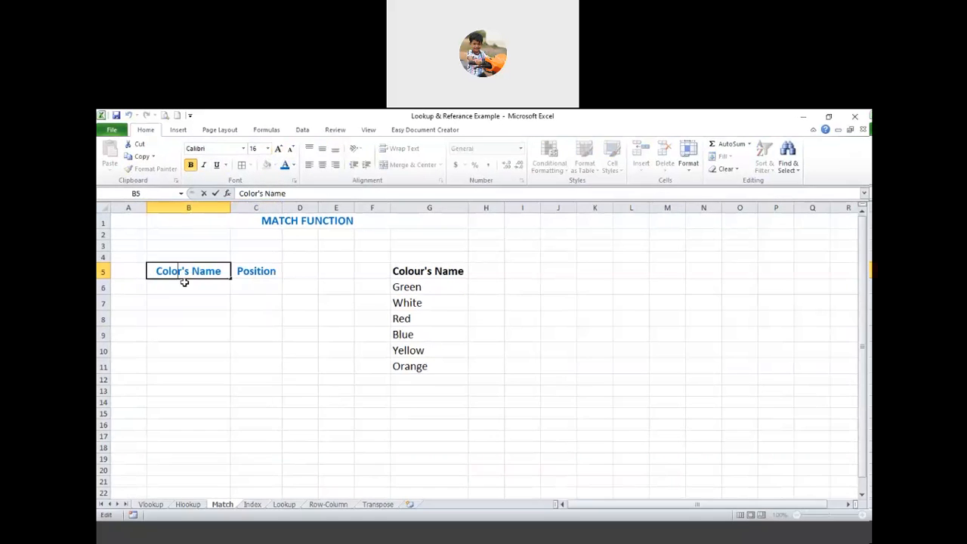
text(u)
click(189, 313)
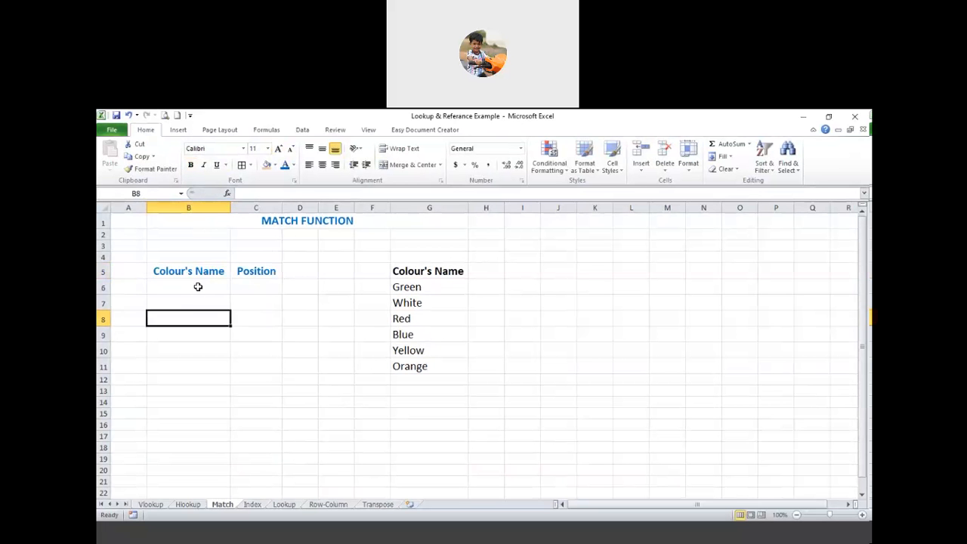
Enter "Blue" as the lookup colour in cell B6.
click(197, 291)
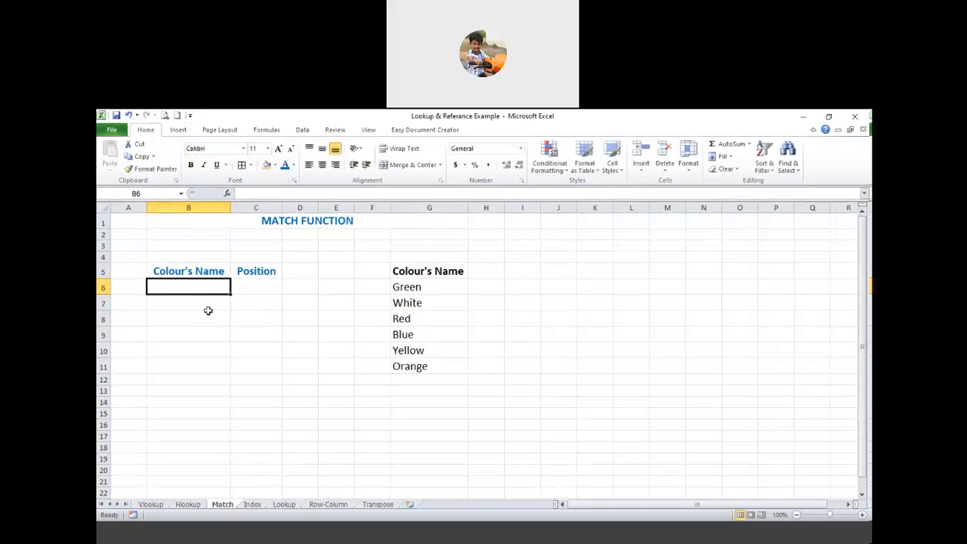
click(262, 286)
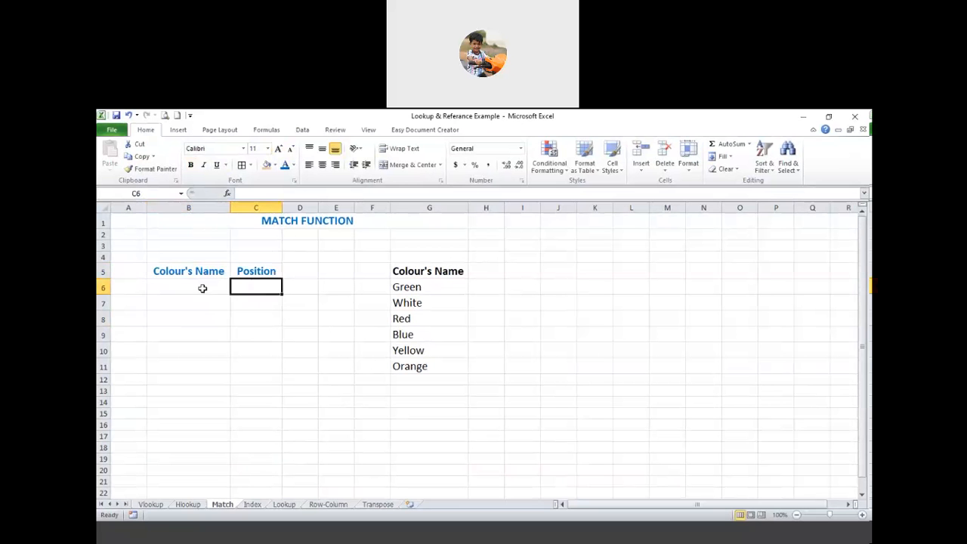
click(202, 287)
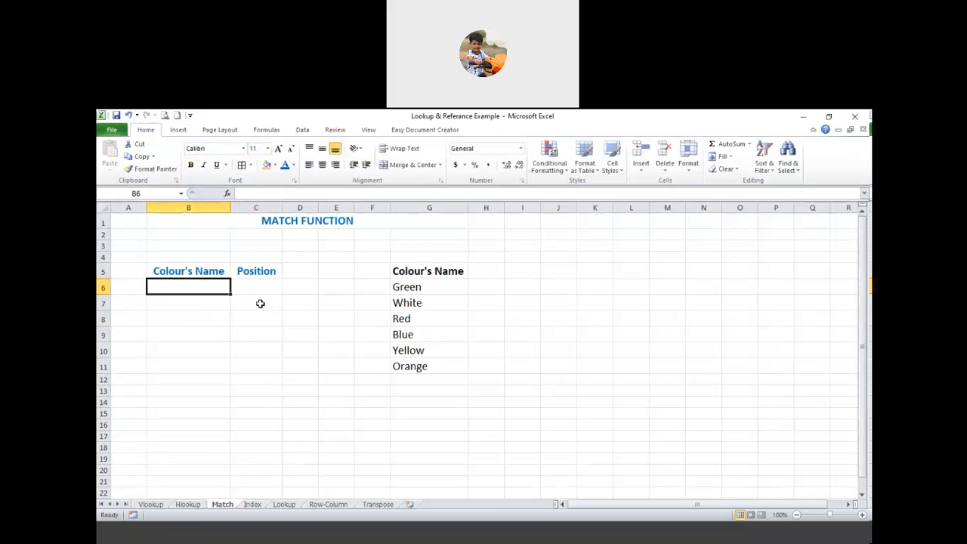
text(Bl)
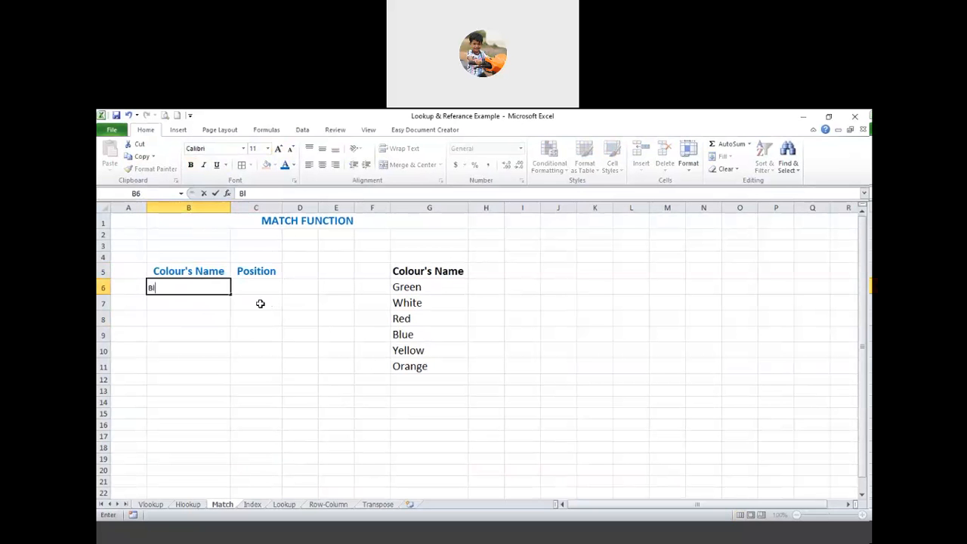
text(ur)
key(BackSpace)
text(e)
click(260, 349)
Format cells B6:C10 as centered horizontally and vertically, size 14 and bold.
drag(189, 290, 257, 354)
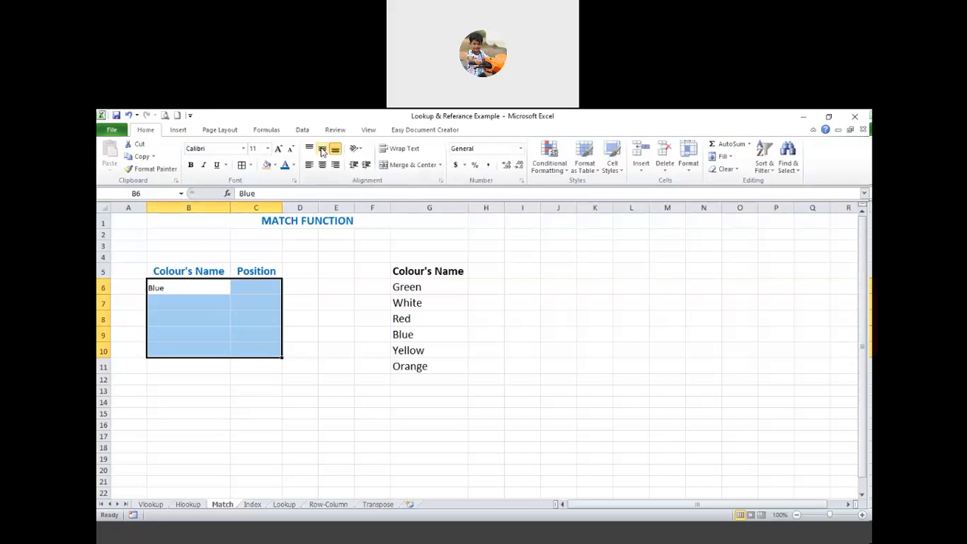
click(321, 149)
click(323, 166)
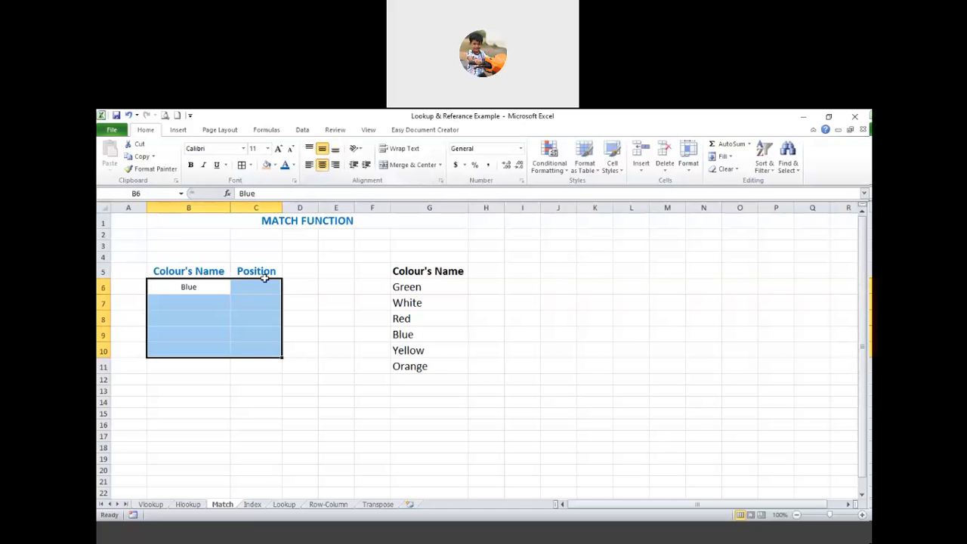
click(278, 149)
click(279, 149)
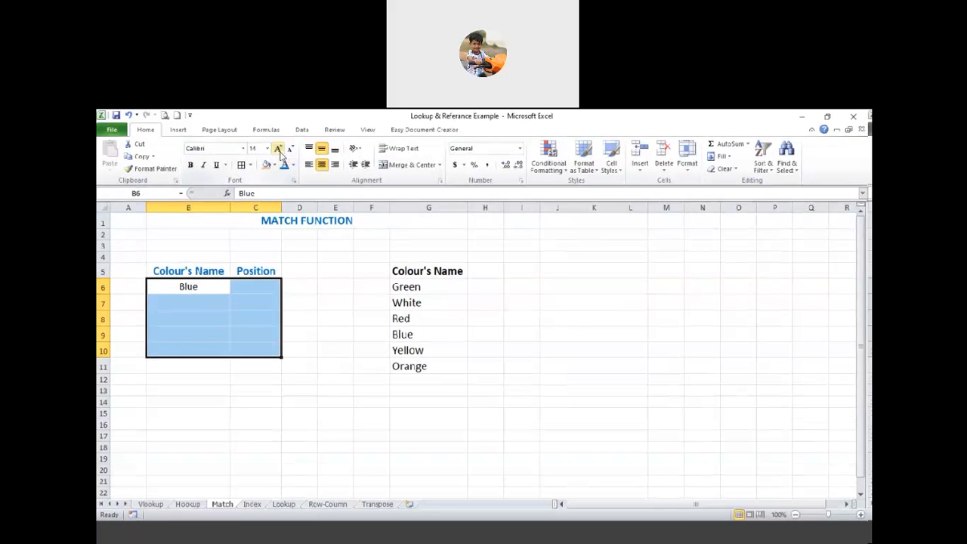
click(190, 165)
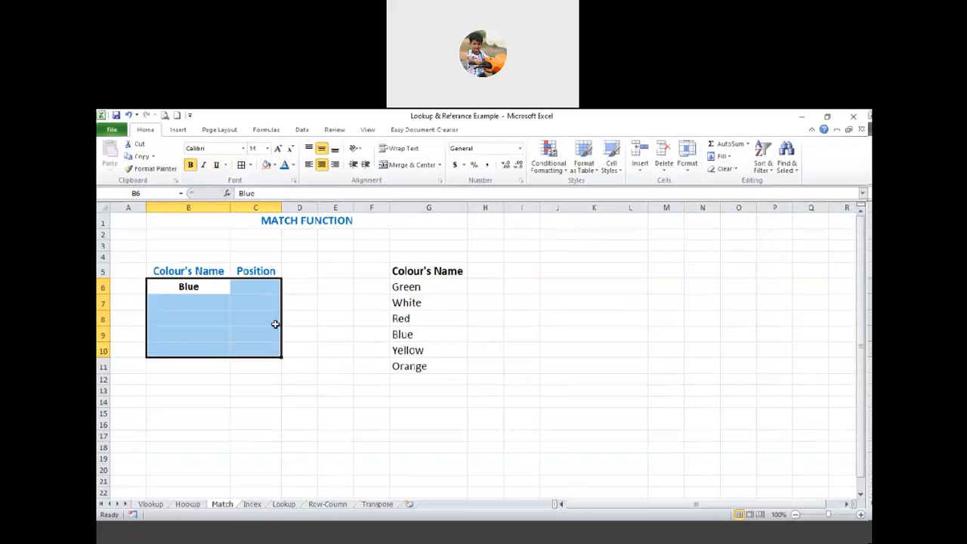
click(231, 328)
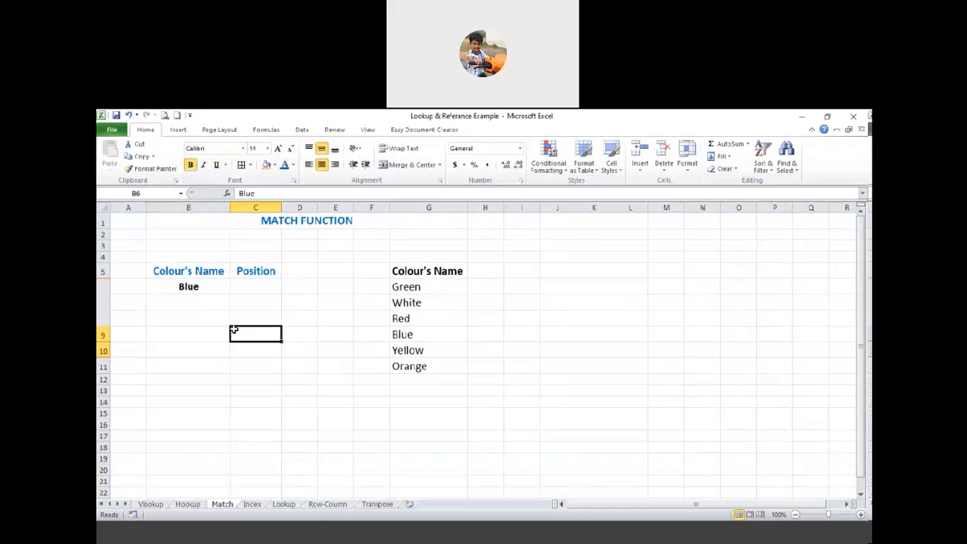
click(314, 371)
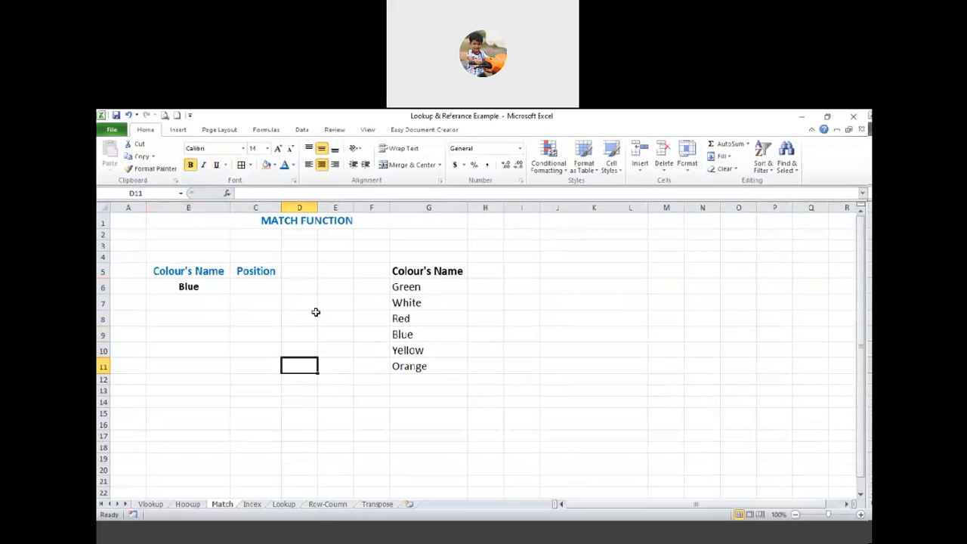
Begin a MATCH formula in cell C6 with B6 as the lookup value.
click(255, 293)
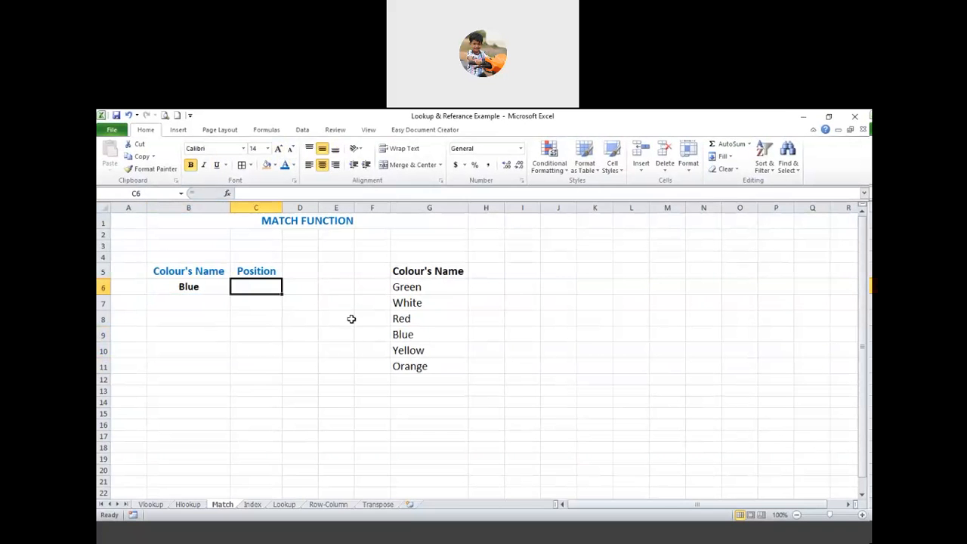
text(=)
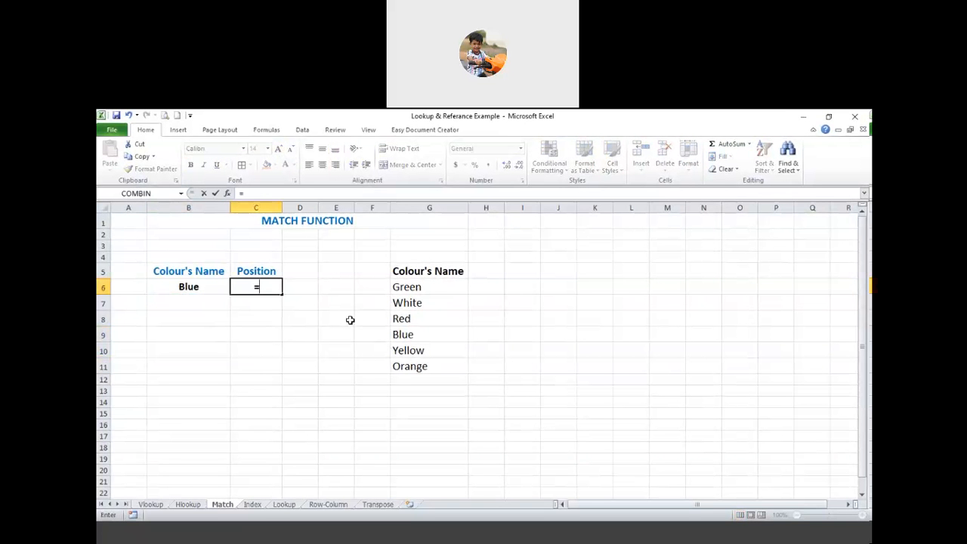
text(match)
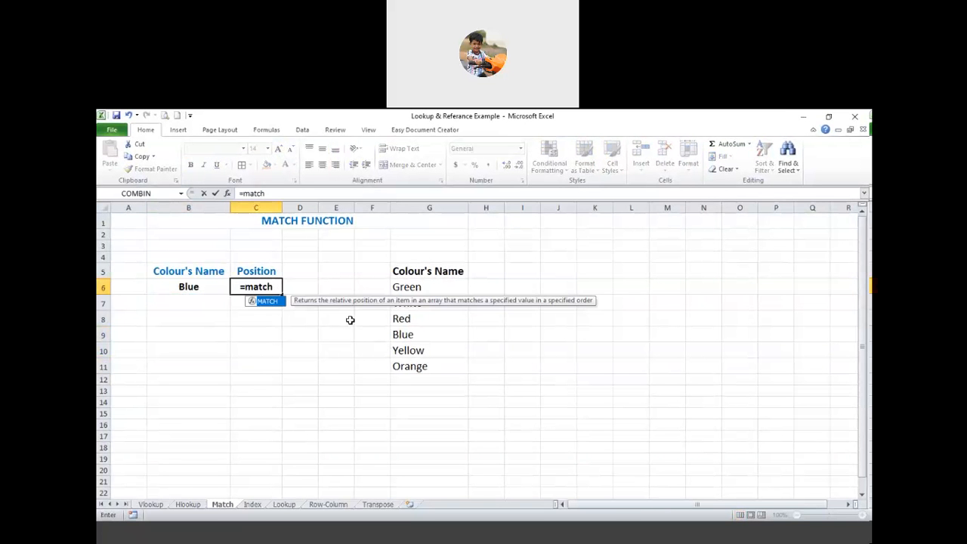
key(Tab)
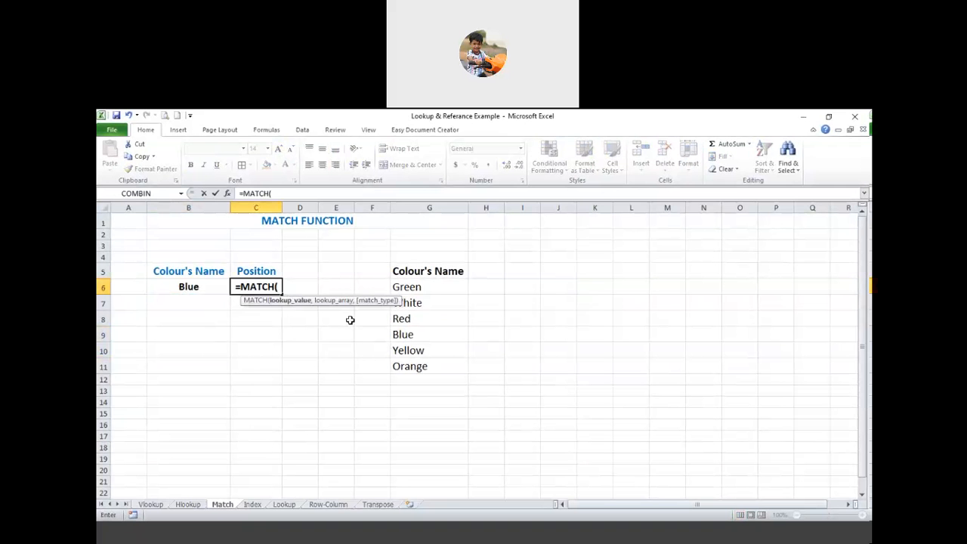
click(200, 287)
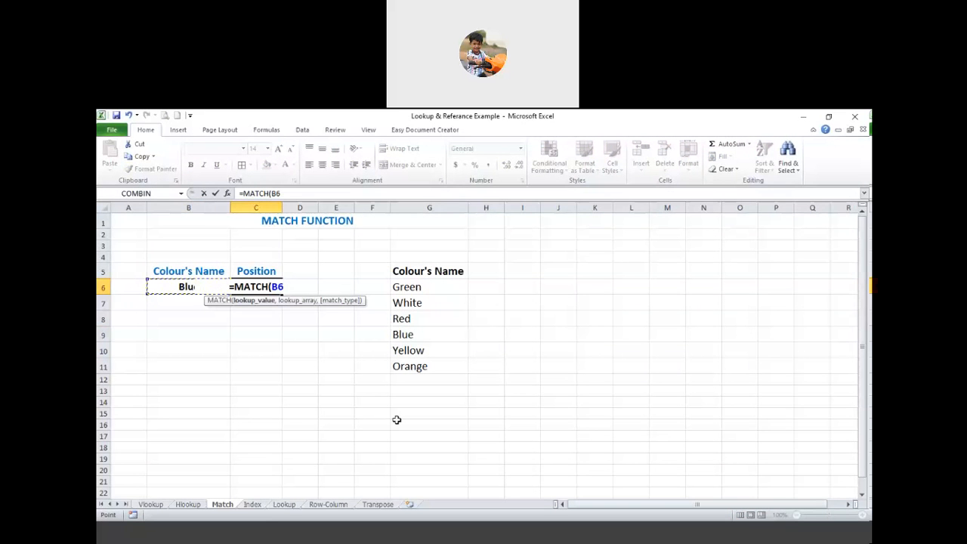
text(,)
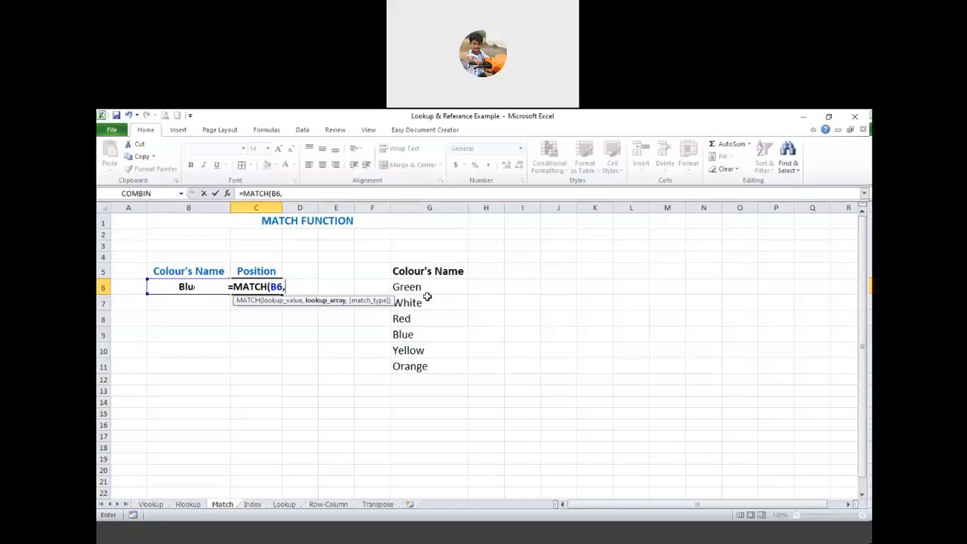
drag(427, 291, 433, 363)
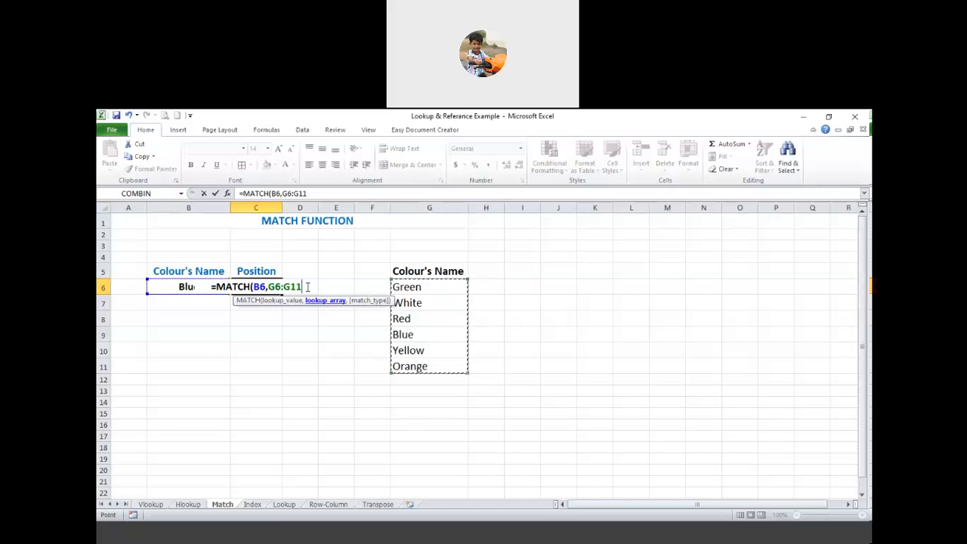
drag(302, 286, 268, 287)
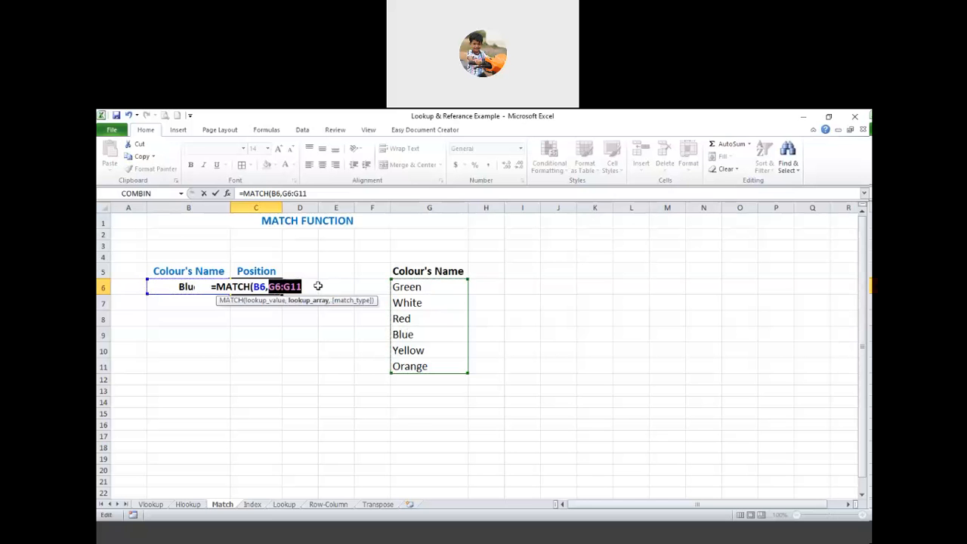
key(F4)
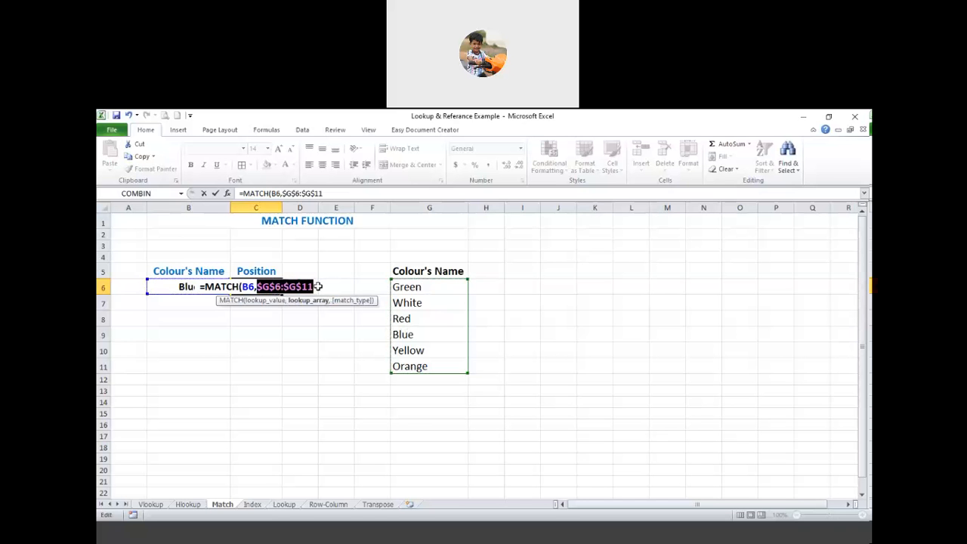
click(316, 286)
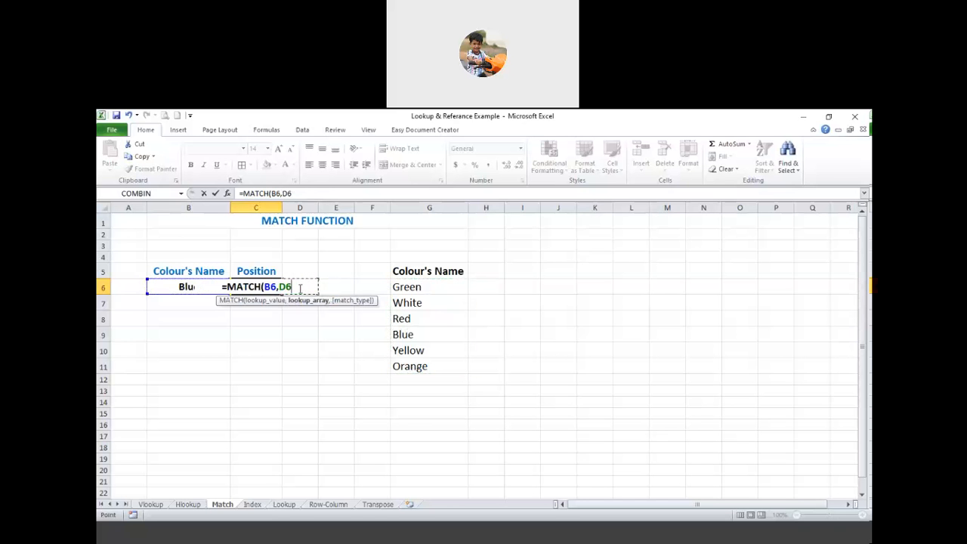
key(BackSpace)
key(BackSpace)
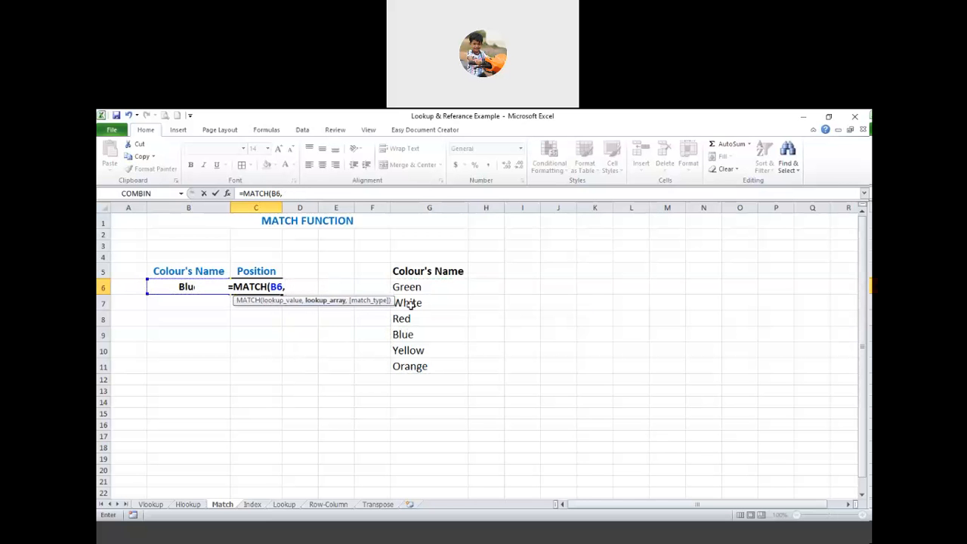
Complete the MATCH formula in C6 with the absolute lookup range $G$6:$G$11 and match type 0 for an exact match.
drag(408, 287, 421, 363)
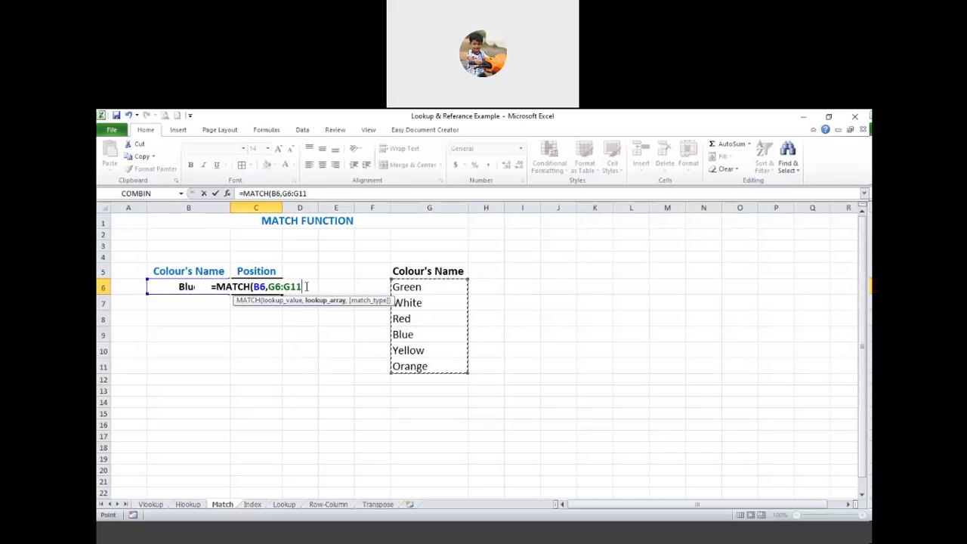
drag(301, 286, 264, 289)
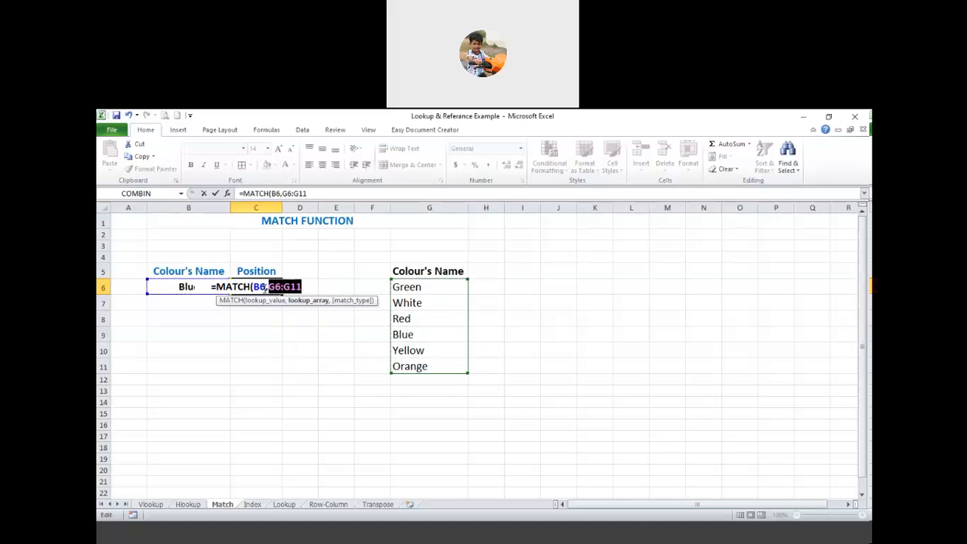
key(F4)
key(Right)
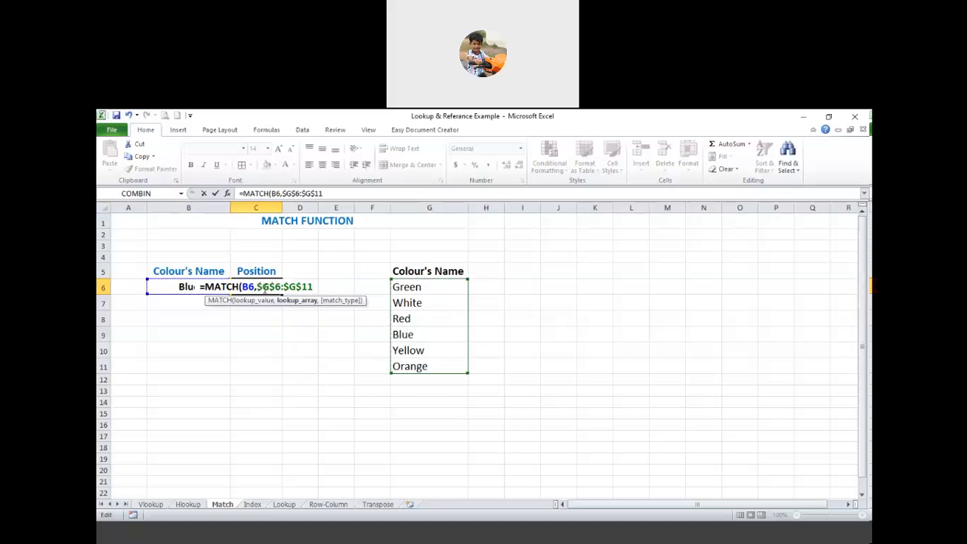
text(,)
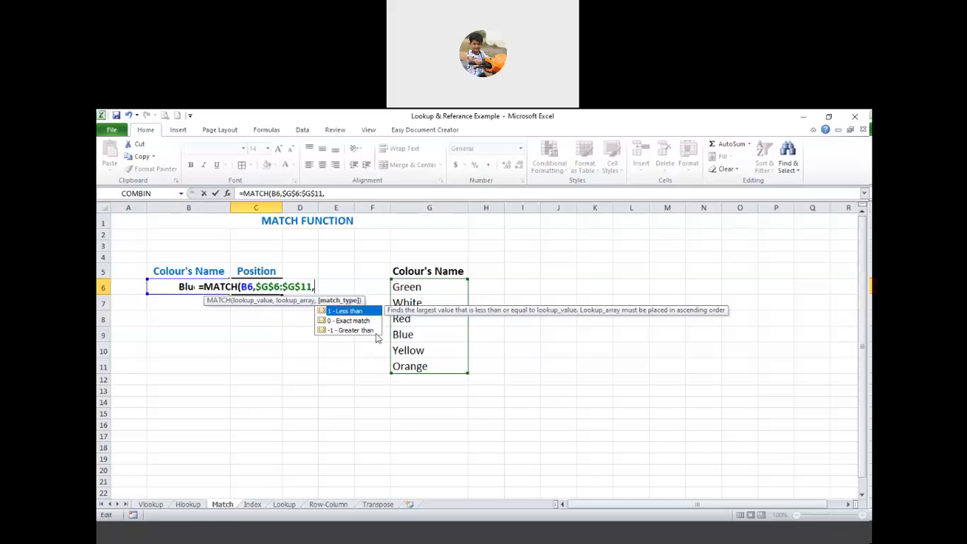
text(0)
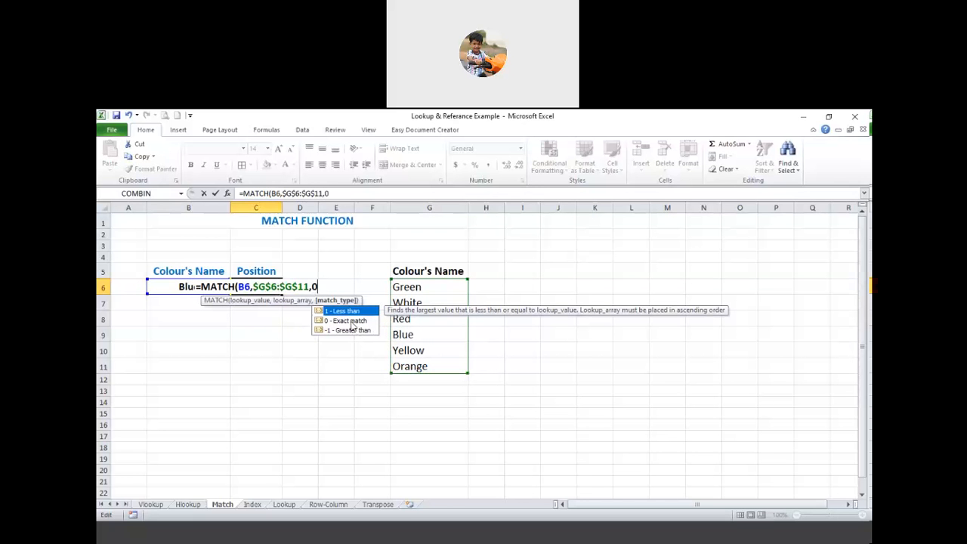
text())
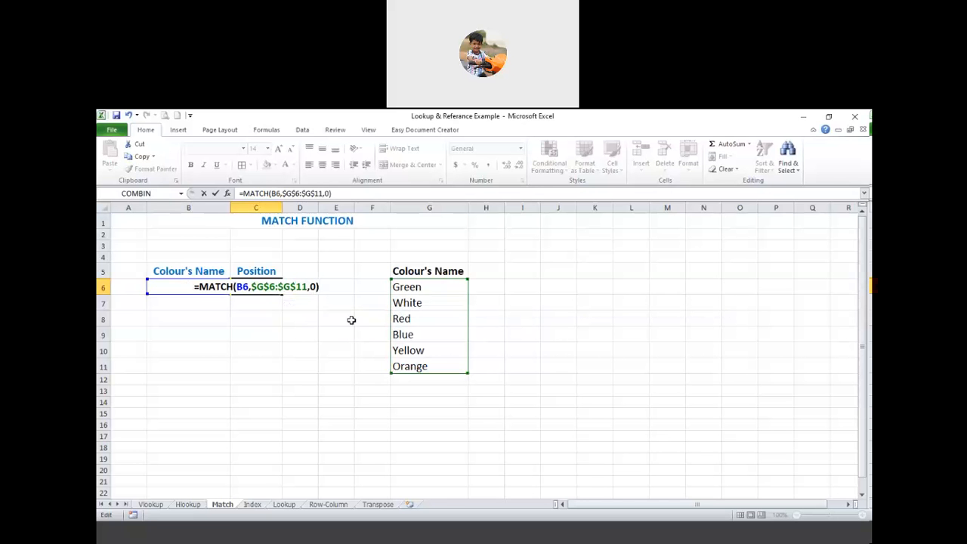
key(Return)
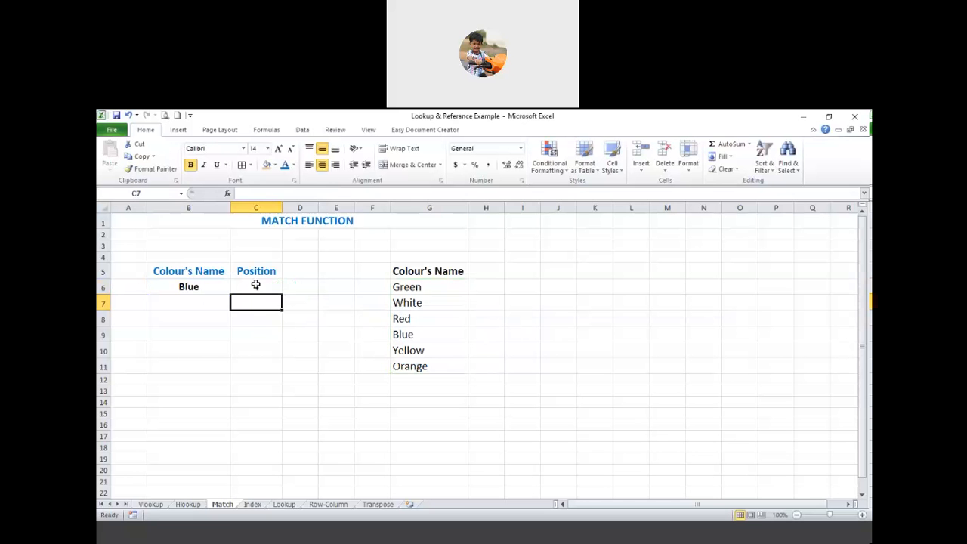
key(Up)
click(420, 330)
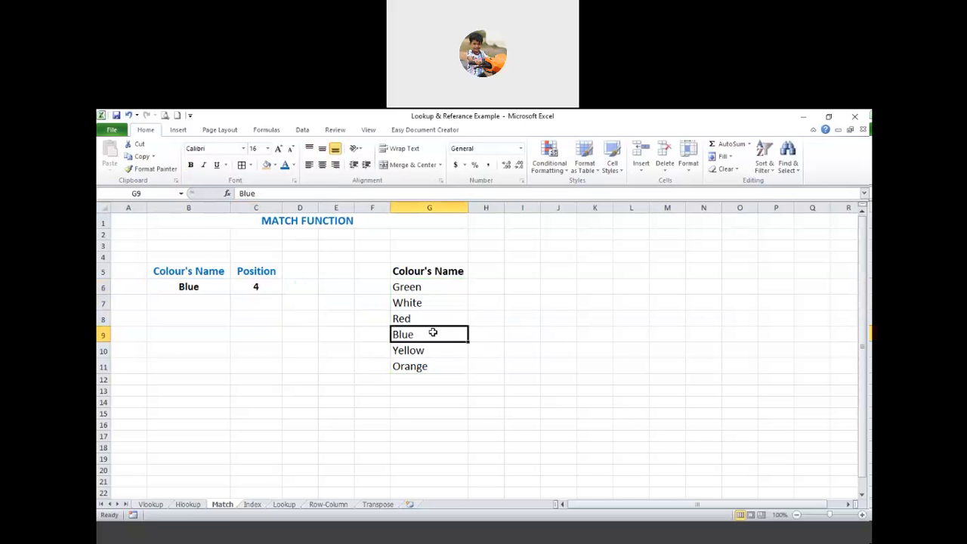
Number the colours in the list from 1 to 6 in cells H6:H11.
click(504, 286)
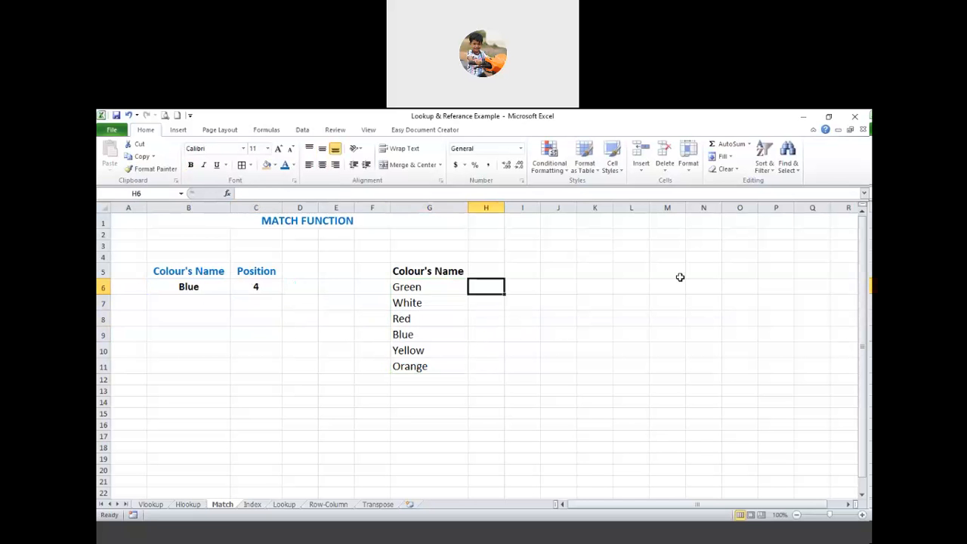
text(1)
key(Return)
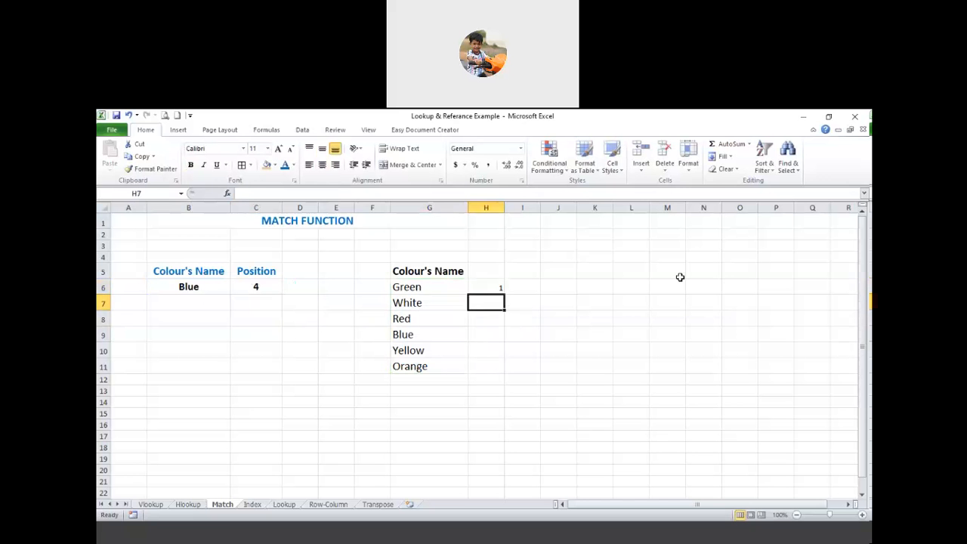
text(2)
key(Return)
text(3)
key(Return)
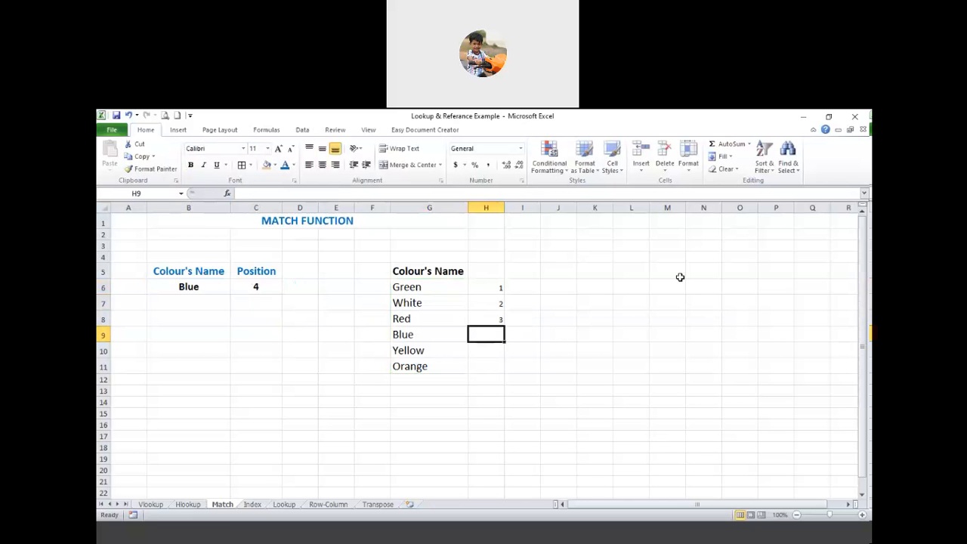
text(45)
key(Return)
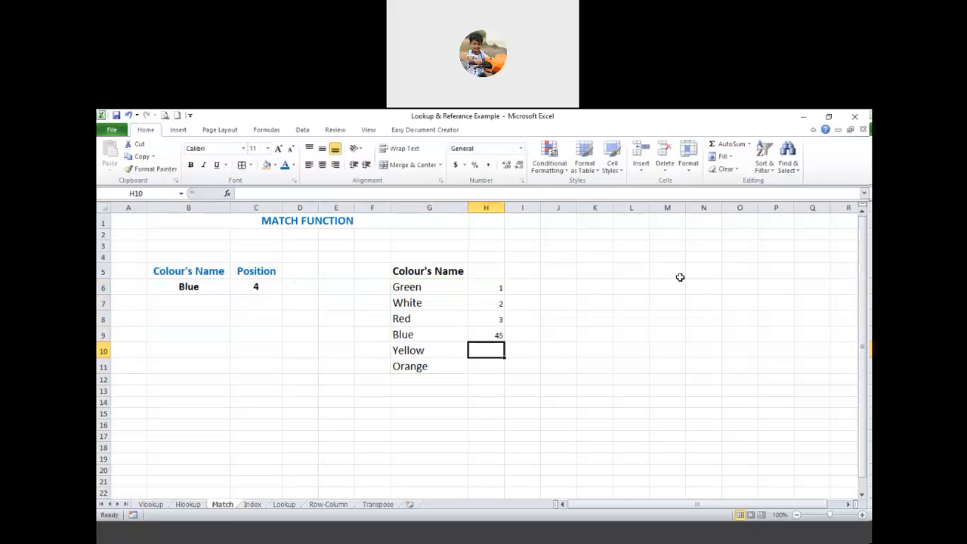
key(Up)
text(4)
key(Return)
text(5)
key(Return)
text(6)
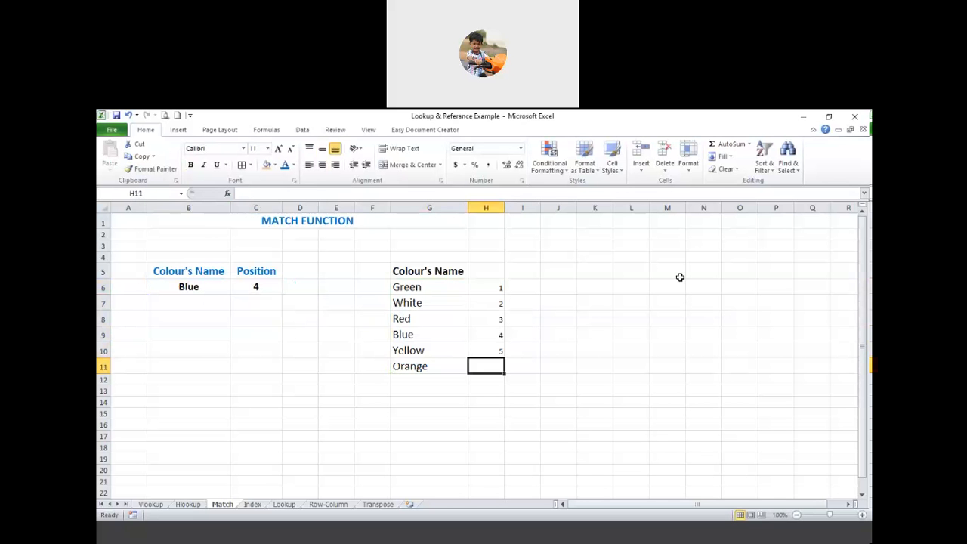
key(Return)
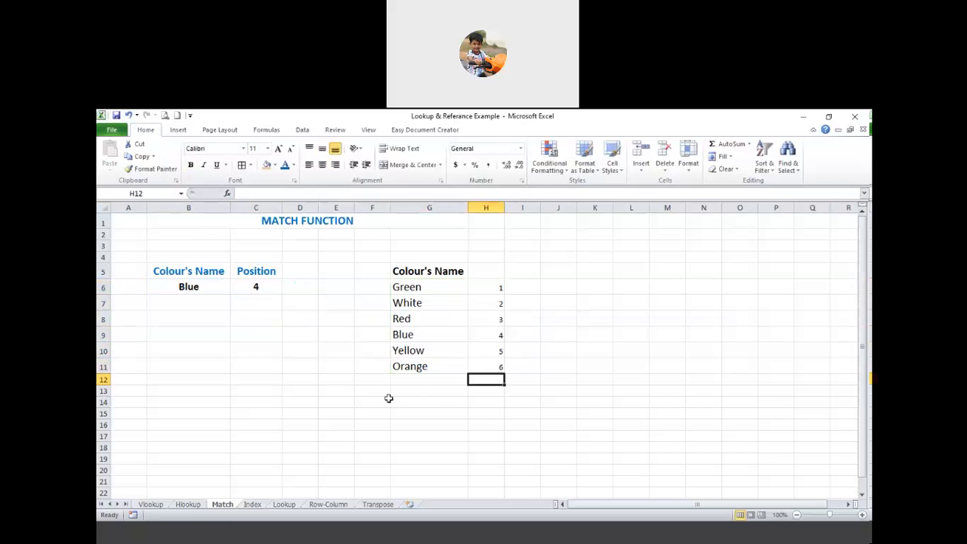
Format the numbers in H6:H11 as centered horizontally and vertically with font size 18.
click(482, 335)
drag(483, 286, 484, 367)
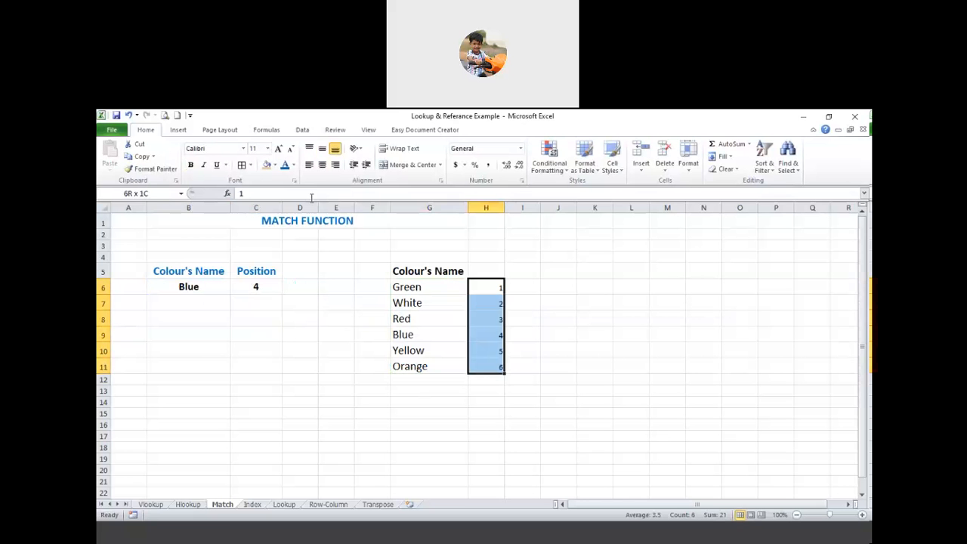
click(321, 148)
click(322, 164)
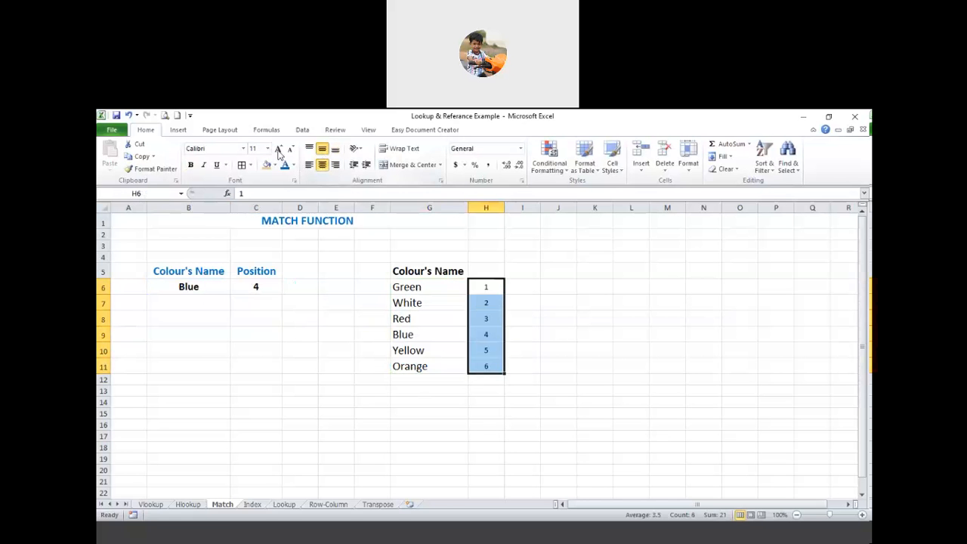
click(278, 149)
click(279, 149)
click(278, 149)
click(279, 149)
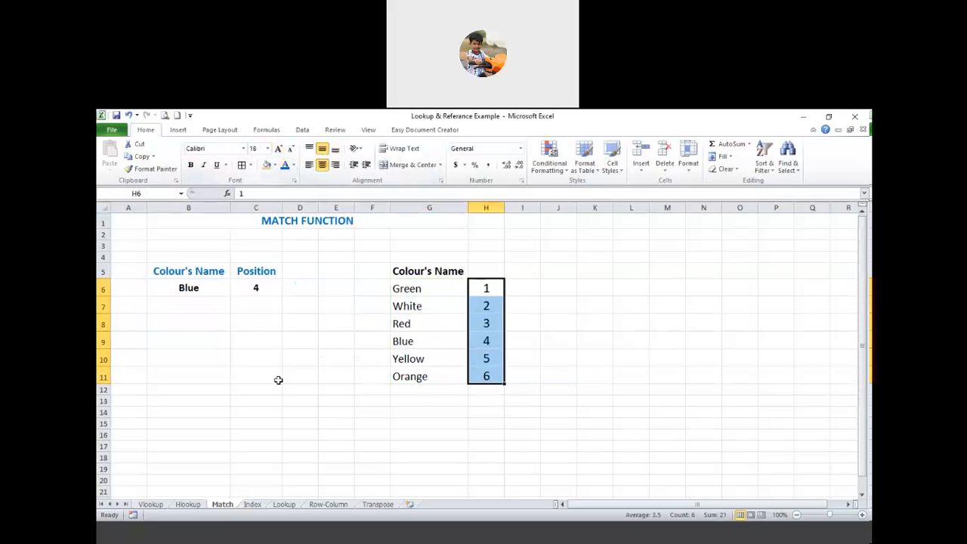
click(255, 376)
click(254, 288)
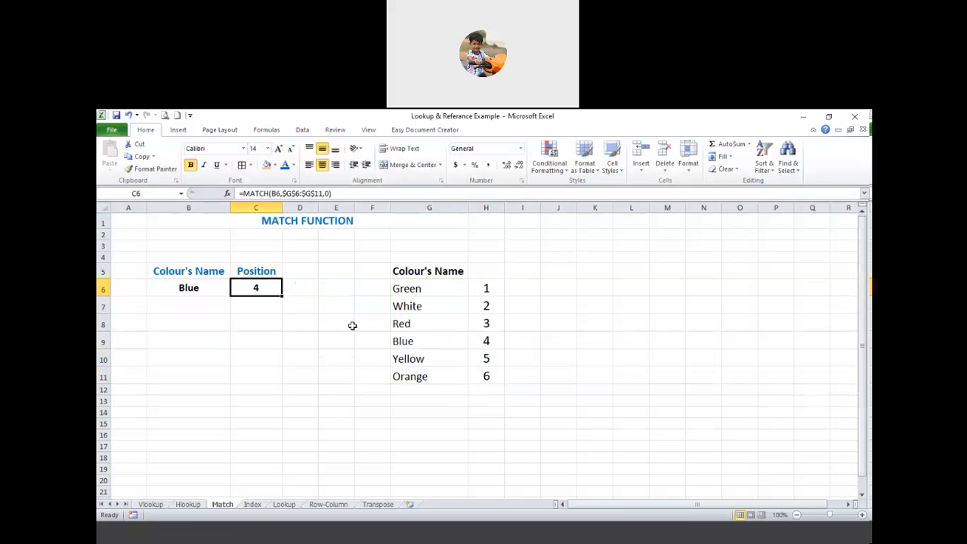
click(269, 334)
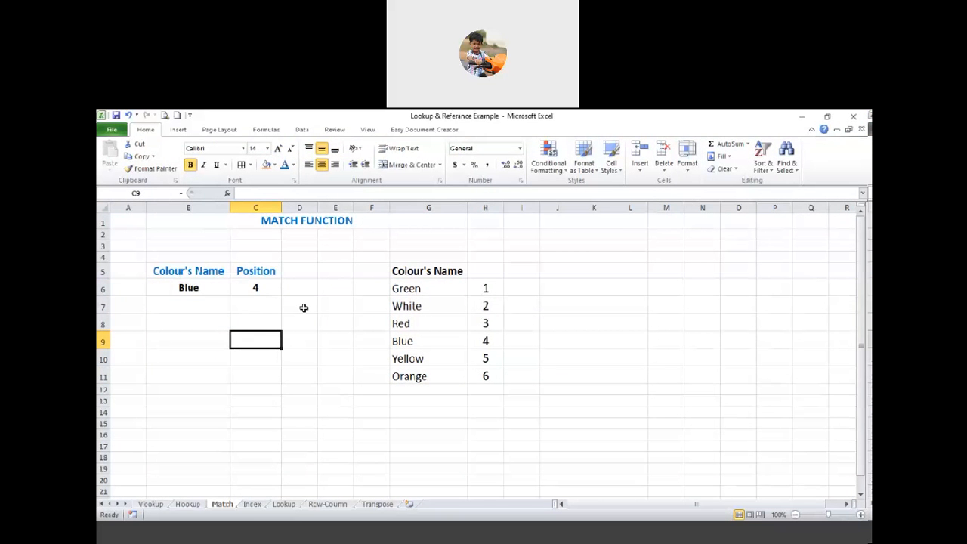
Enter "Red" as the second lookup colour in cell B7.
click(200, 306)
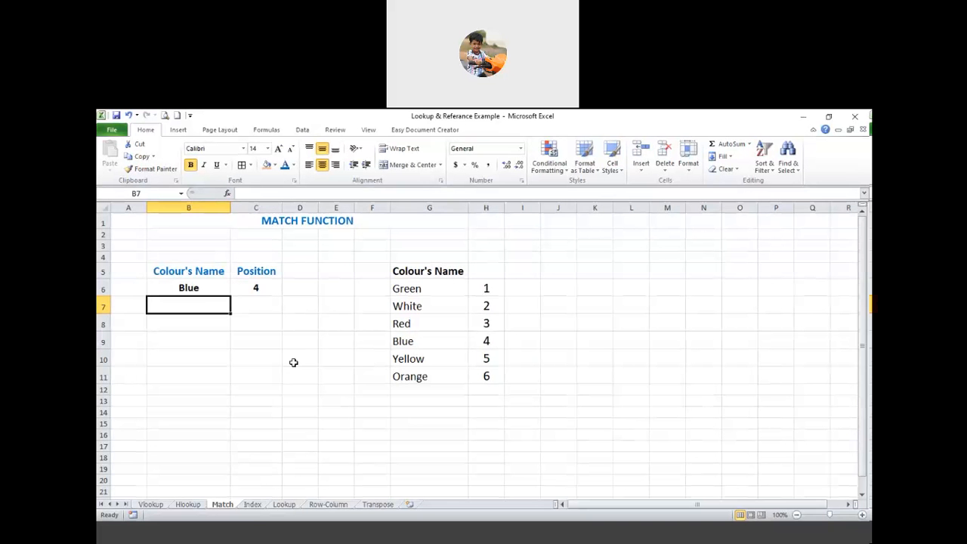
text(Red)
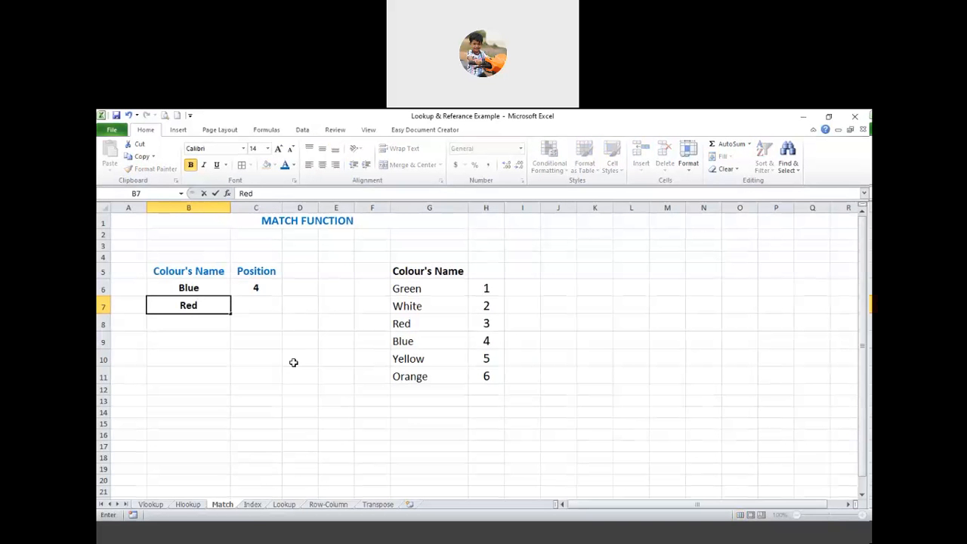
key(Return)
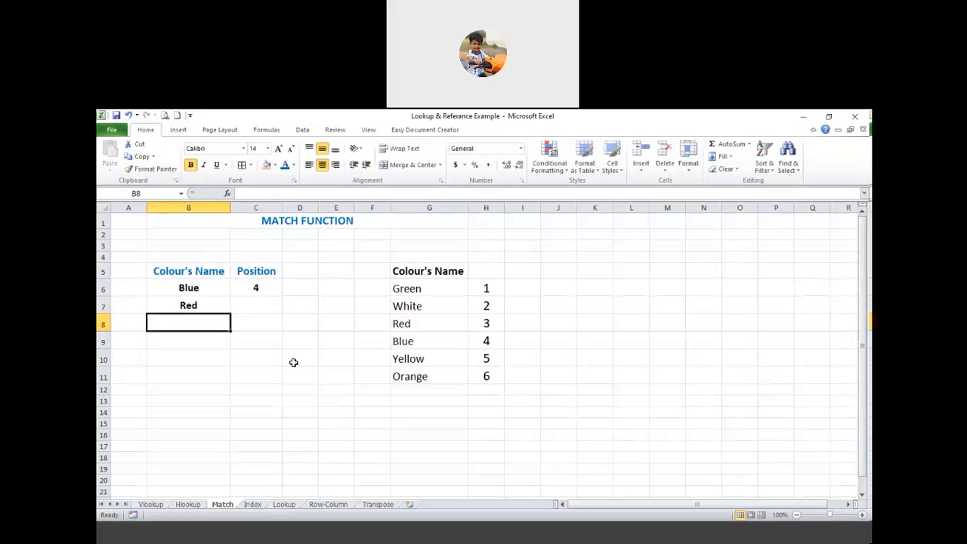
click(263, 305)
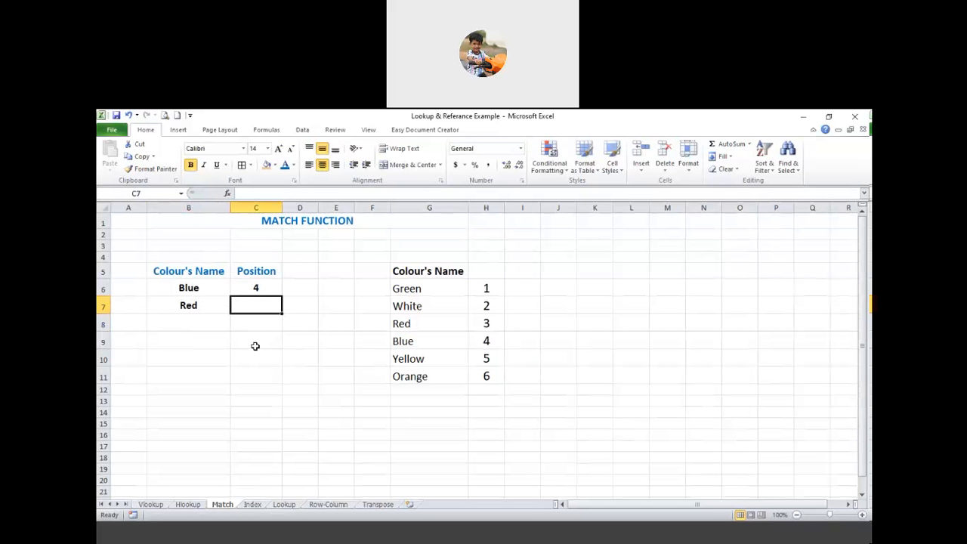
click(196, 306)
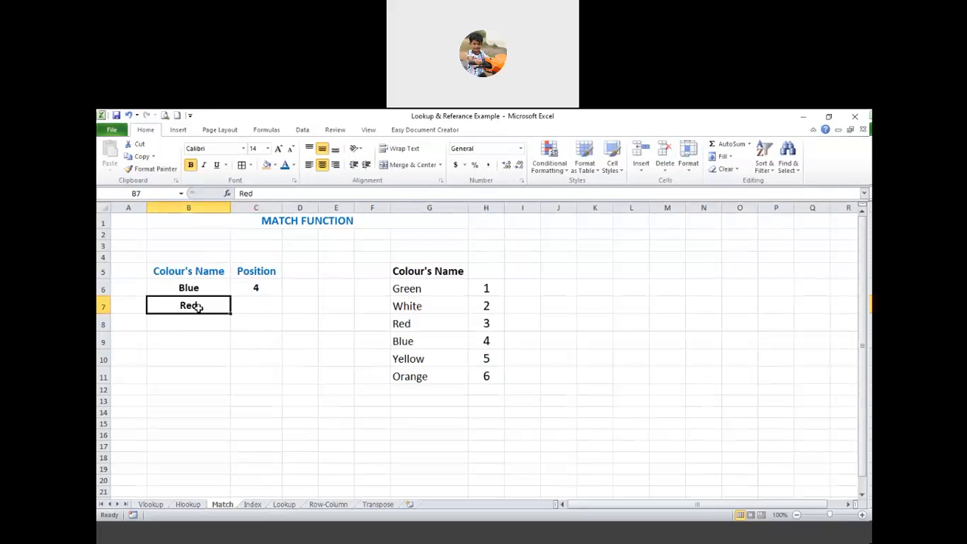
Clear the lookup colour in B7 and convert the range B5:C6 into a table with headers.
key(Delete)
click(198, 337)
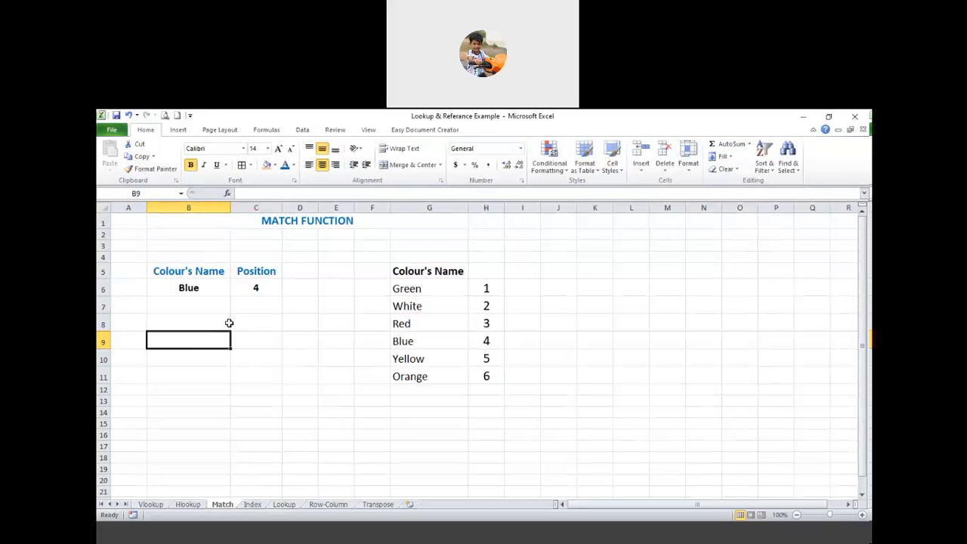
drag(221, 276, 268, 287)
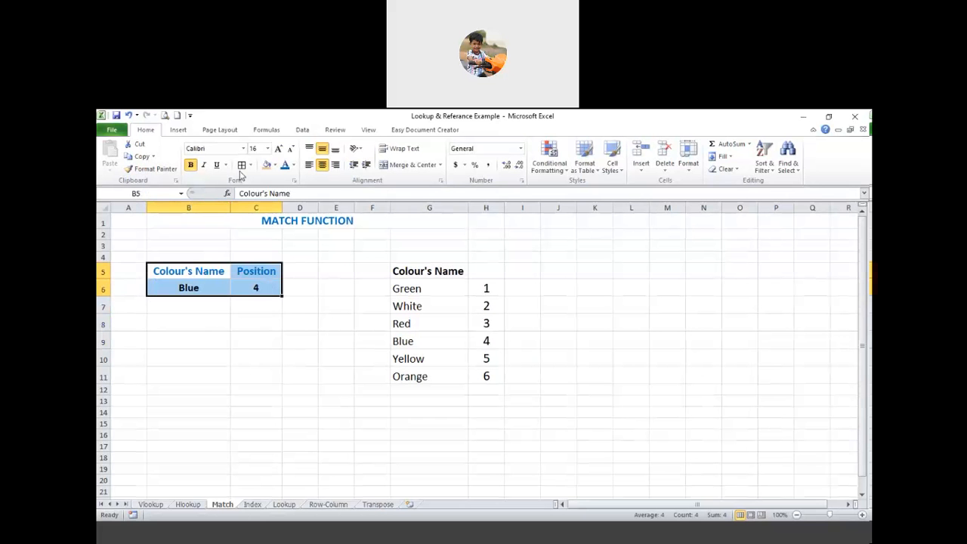
click(180, 132)
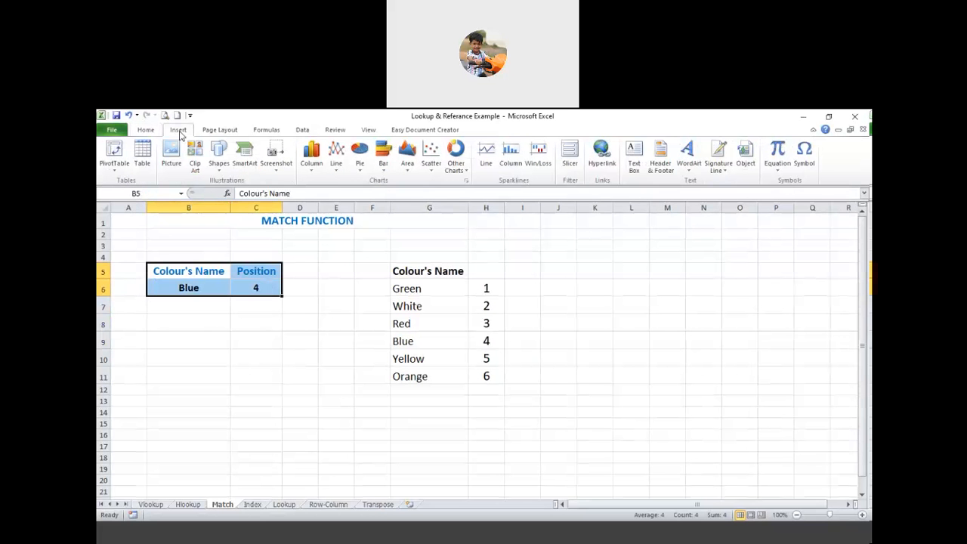
click(143, 153)
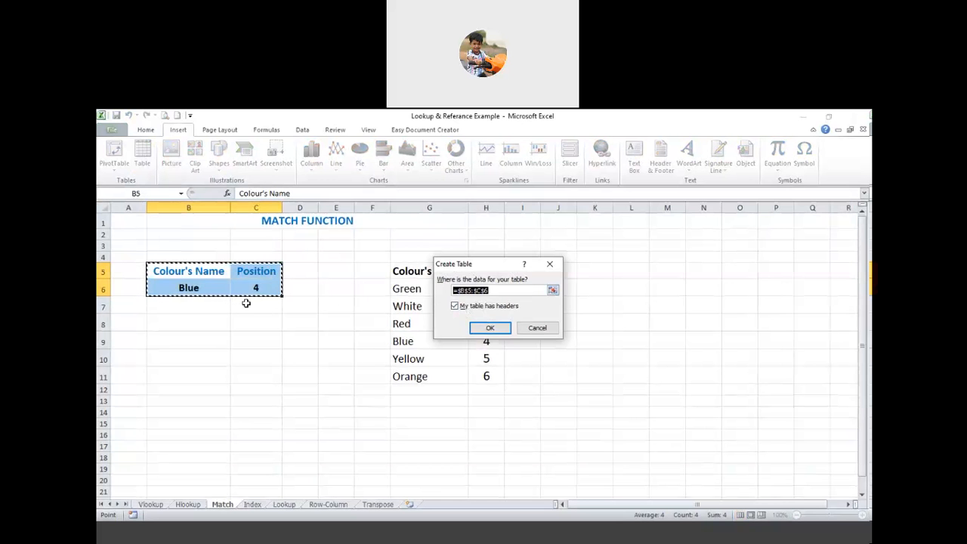
click(489, 328)
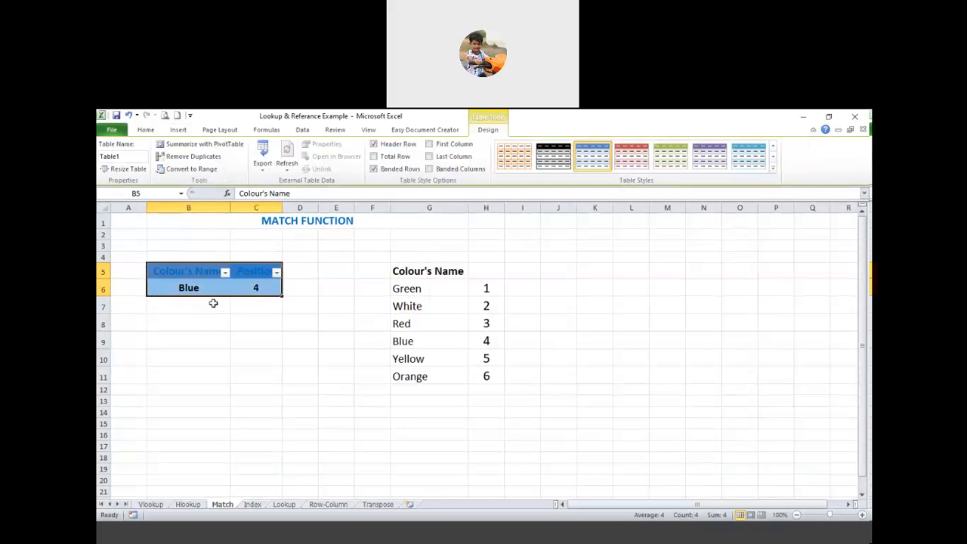
click(212, 310)
Apply the black medium table style to the colour lookup table in B5:C6.
drag(207, 272, 268, 286)
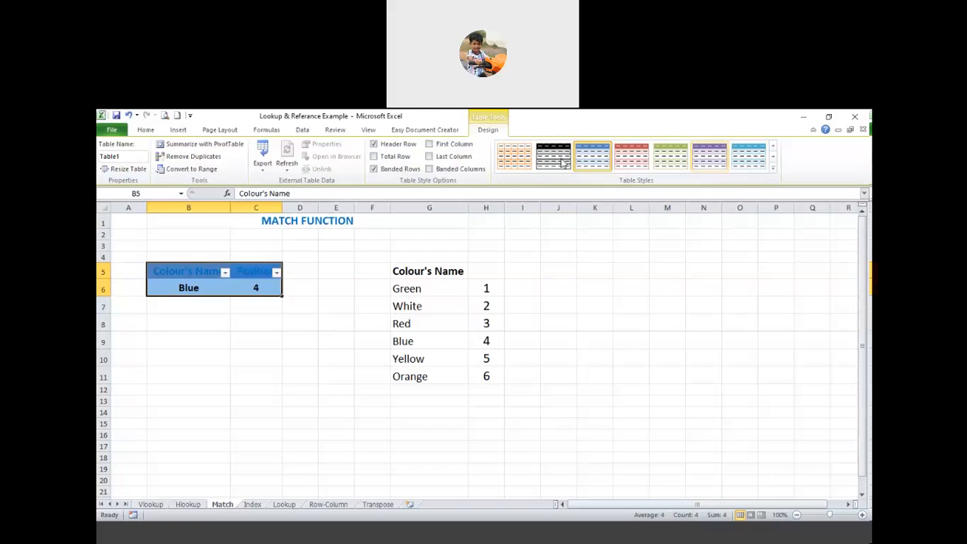
click(562, 162)
click(254, 287)
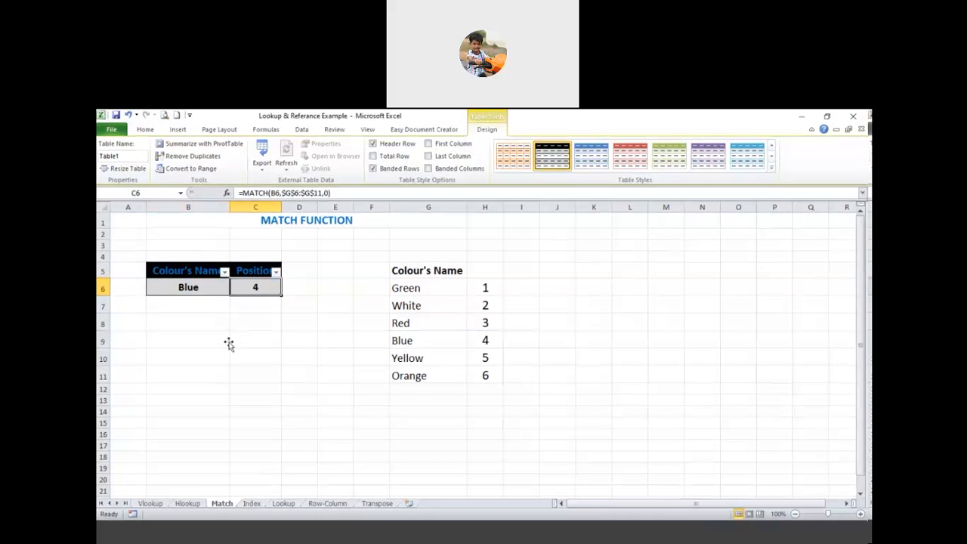
click(229, 344)
Apply the medium table style with an orange header and grey banded rows to the colour lookup table.
drag(212, 273, 259, 285)
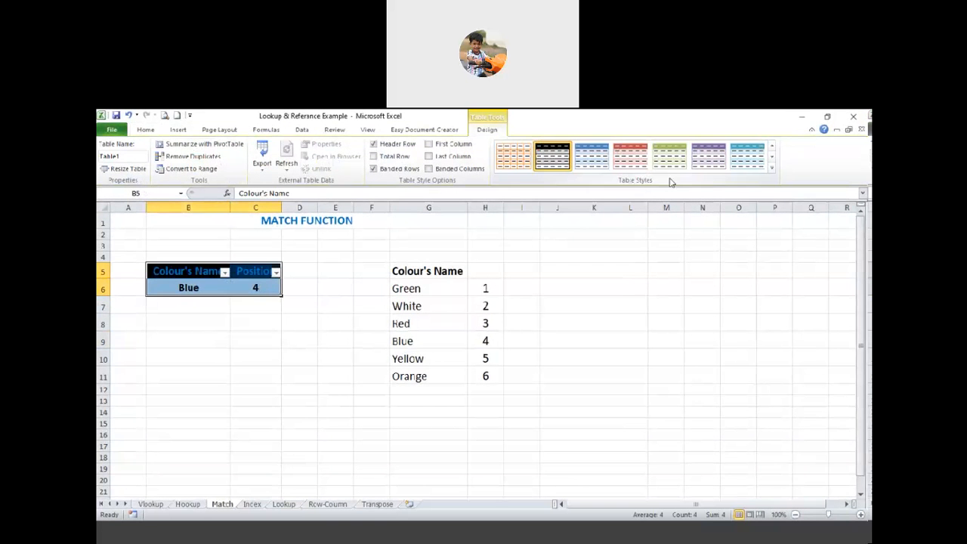
click(771, 159)
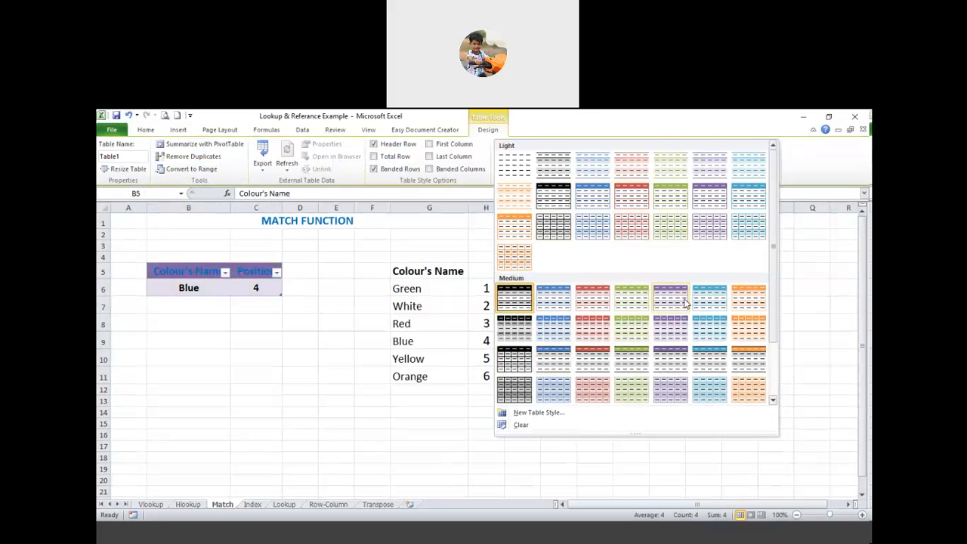
click(744, 363)
click(228, 344)
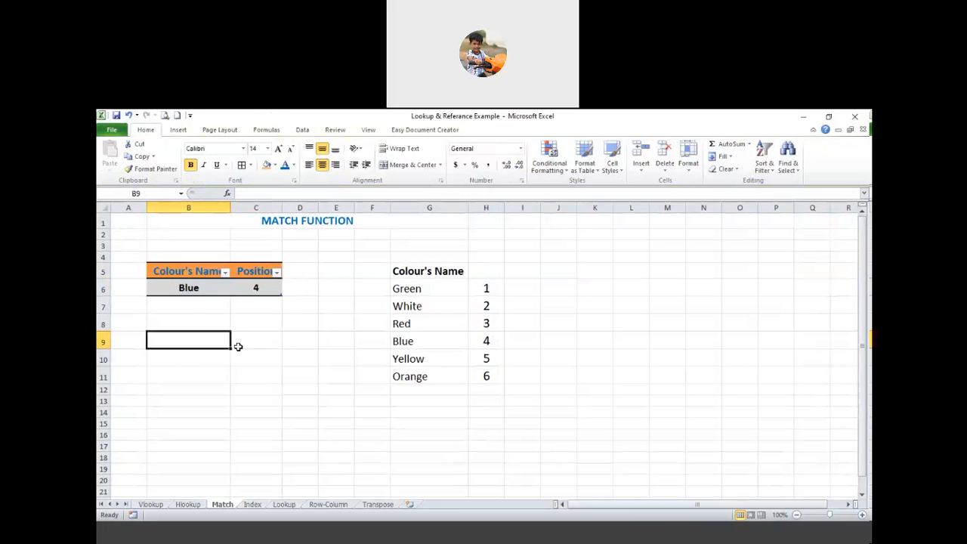
Add the lookup colours Yellow, Red and Orange to the table in cells B7:B9.
click(197, 307)
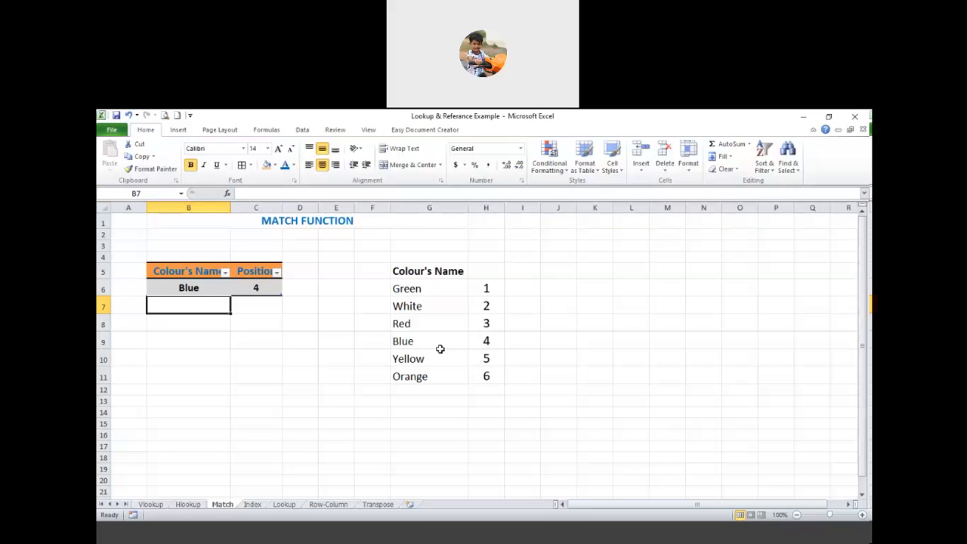
text(Yeloo)
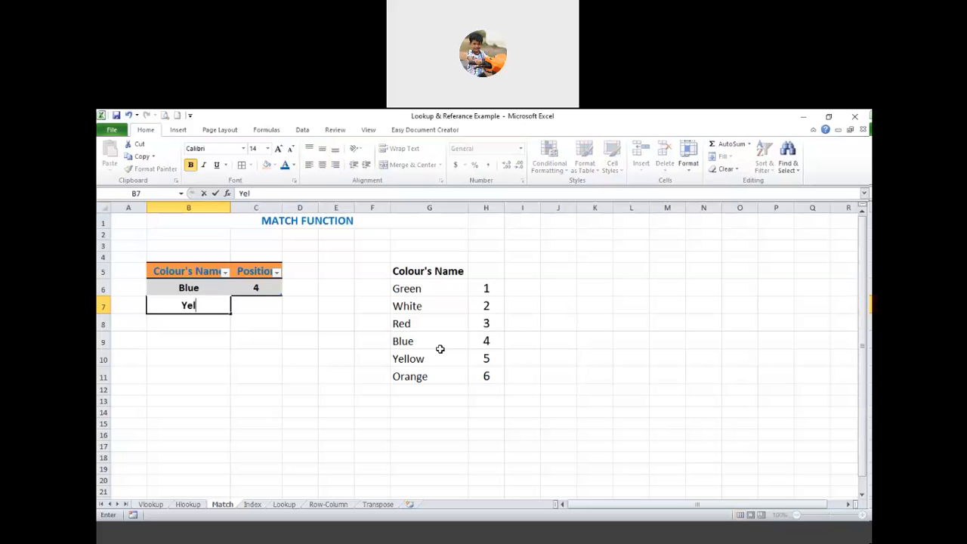
key(BackSpace)
key(BackSpace)
text(low)
key(Return)
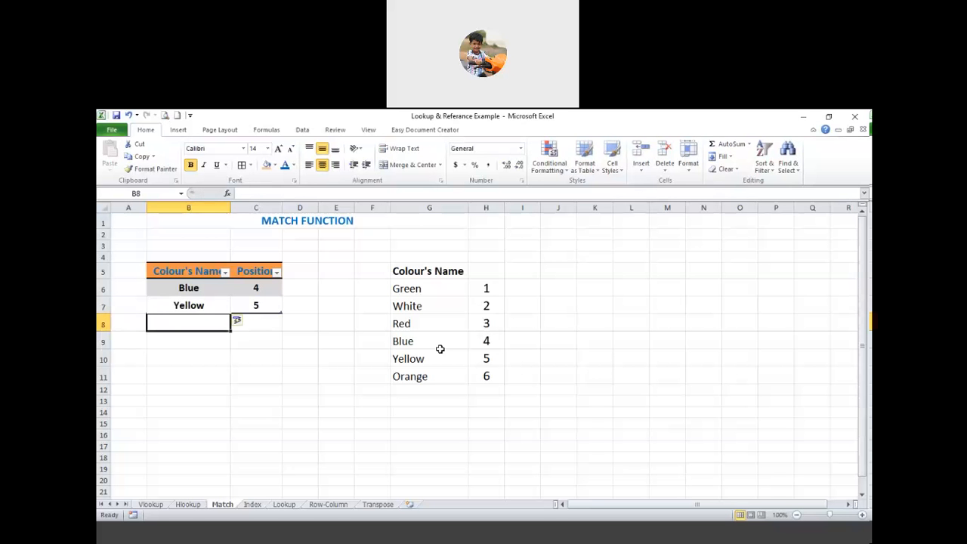
text(Red)
key(Return)
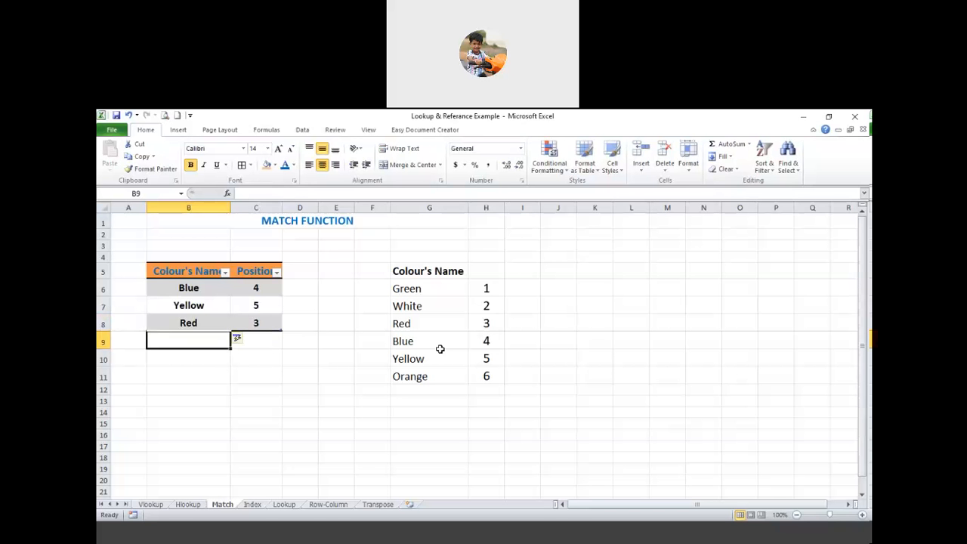
text(Orange)
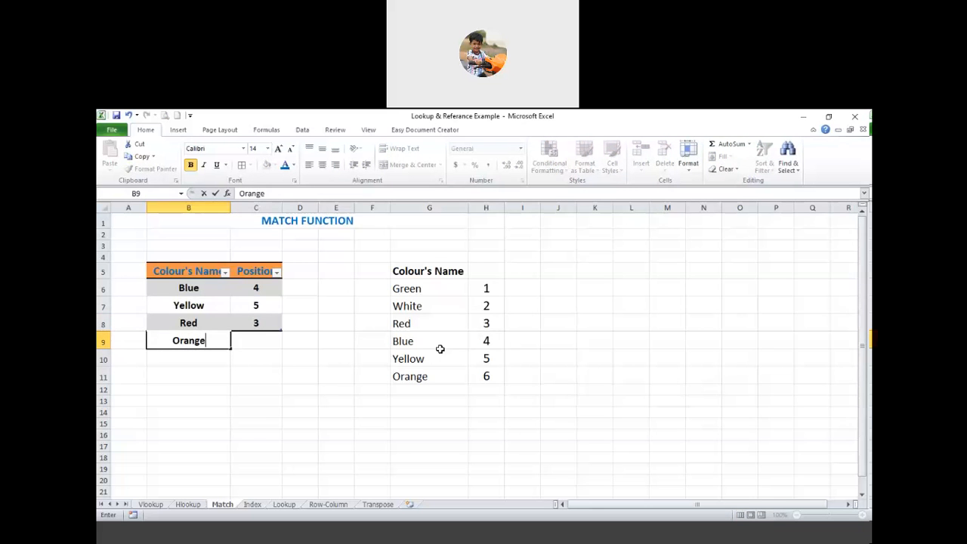
key(Return)
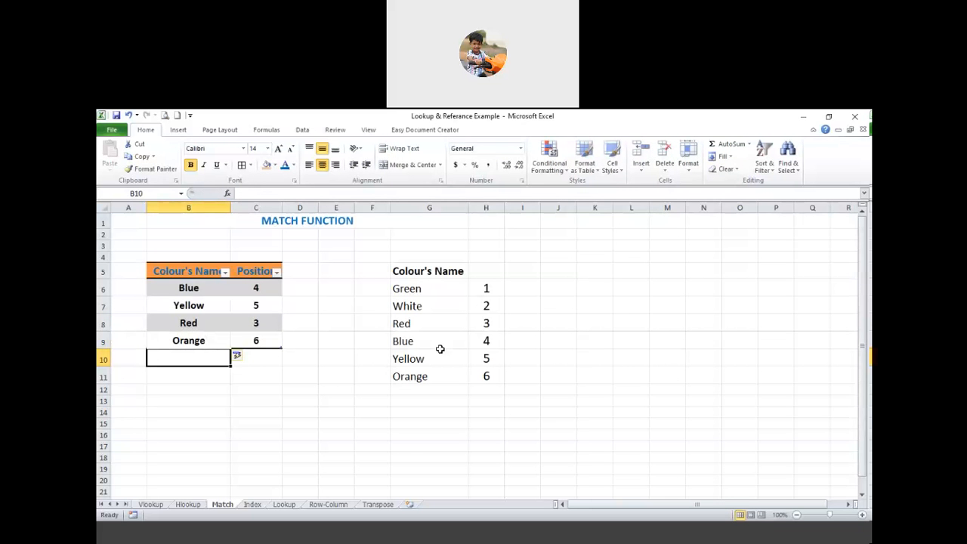
Add White and Green as further lookup colours in cells B10 and B11.
text(Blue)
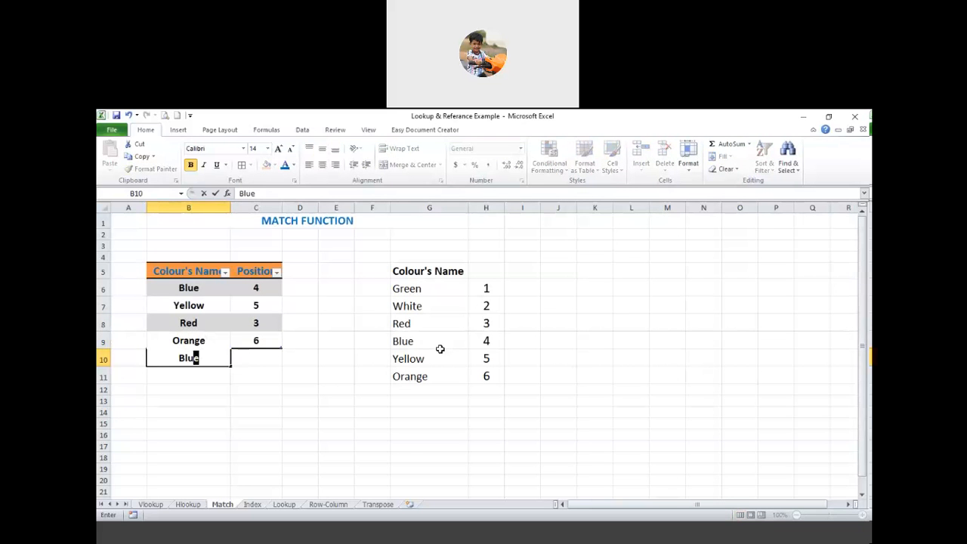
key(BackSpace)
key(BackSpace)
key(BackSpace)
key(BackSpace)
text(White)
key(Return)
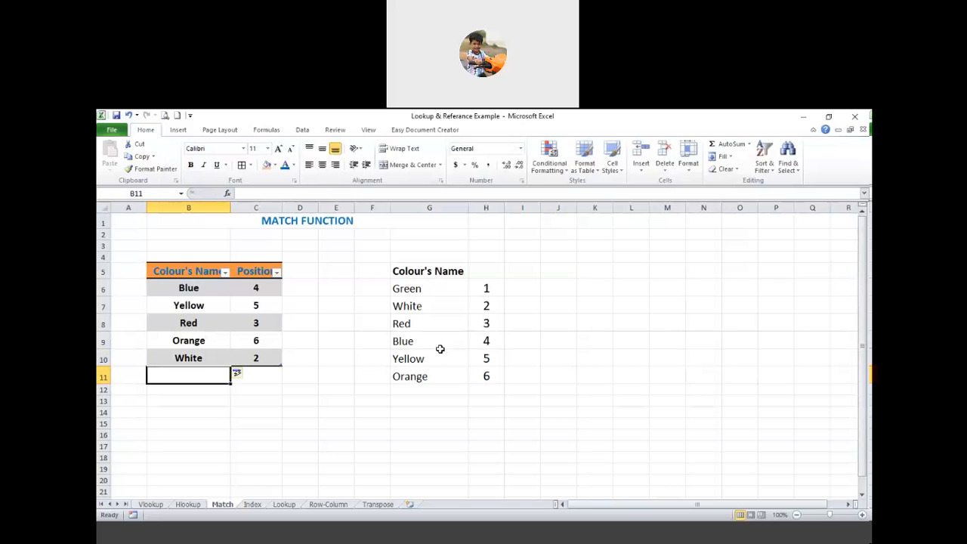
text(Green)
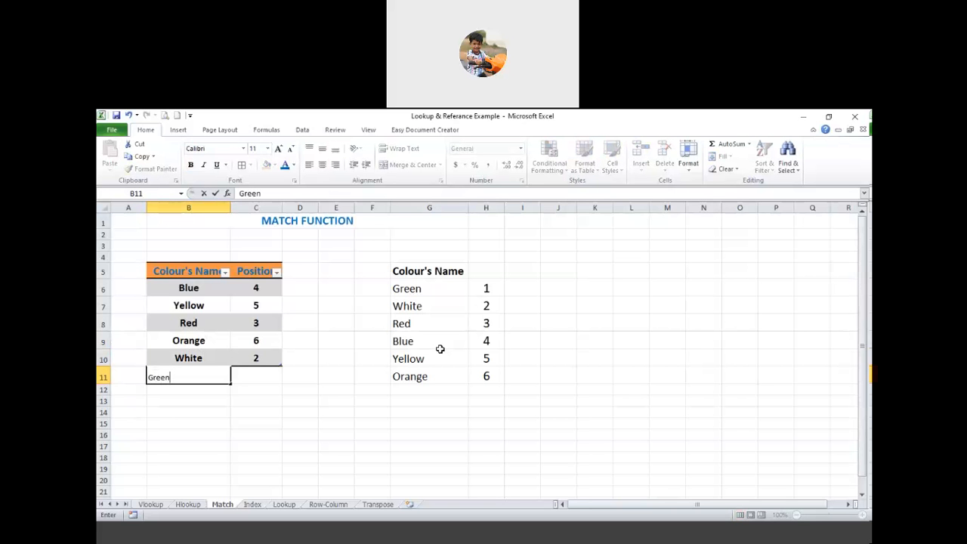
key(Return)
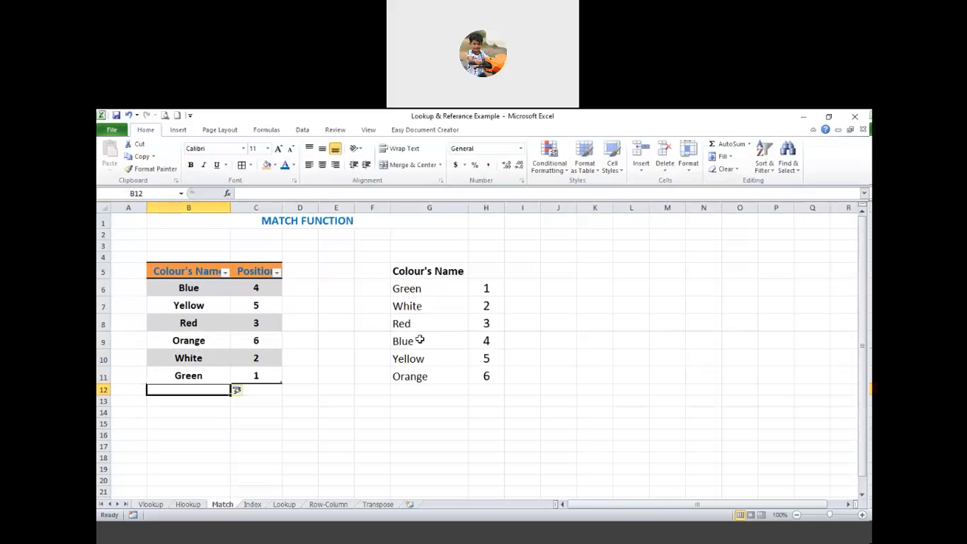
Examine the MATCH formulas in cells C10 and C6 of the Position column.
click(249, 356)
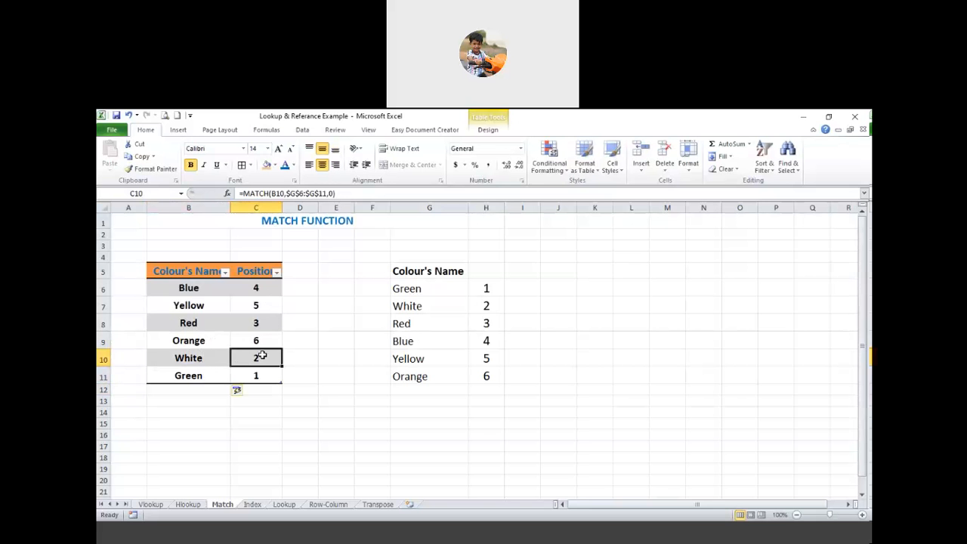
click(178, 129)
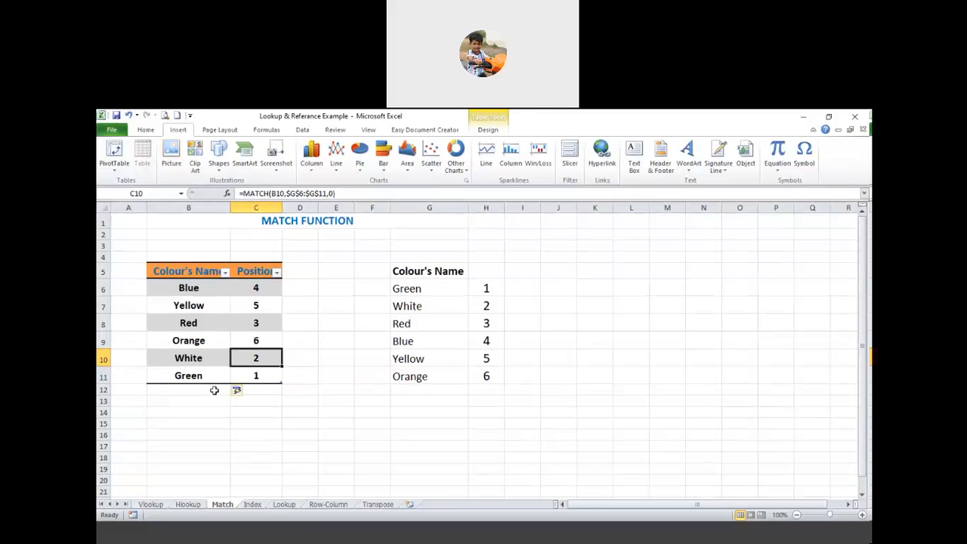
click(300, 271)
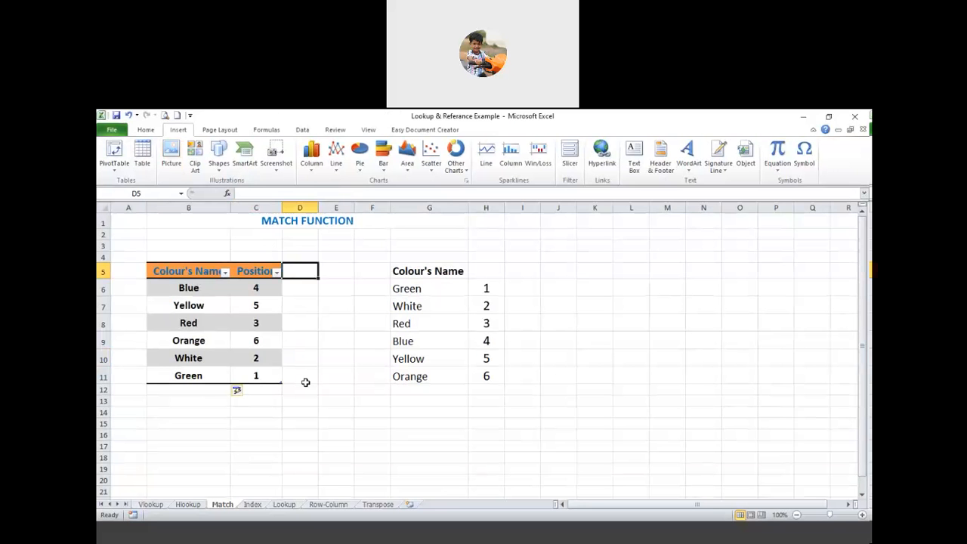
click(266, 289)
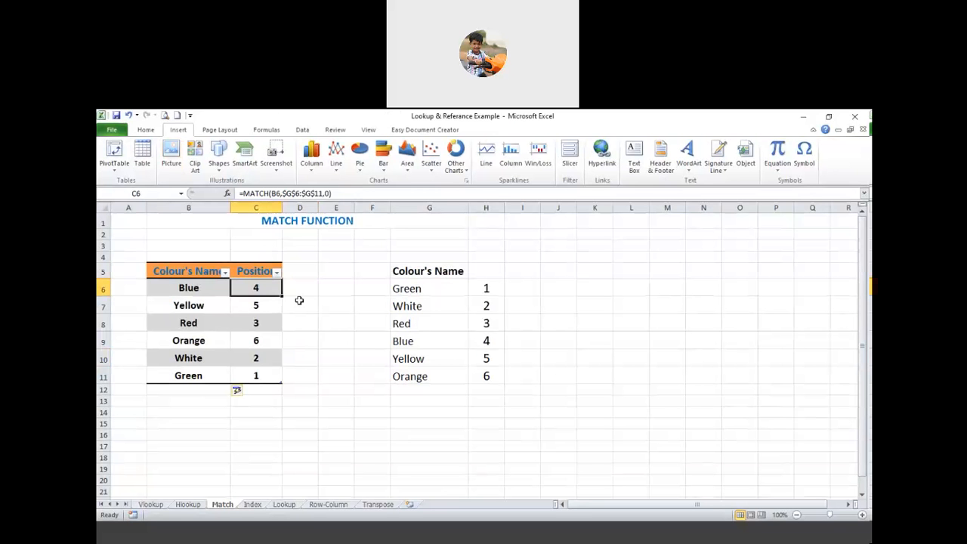
click(307, 316)
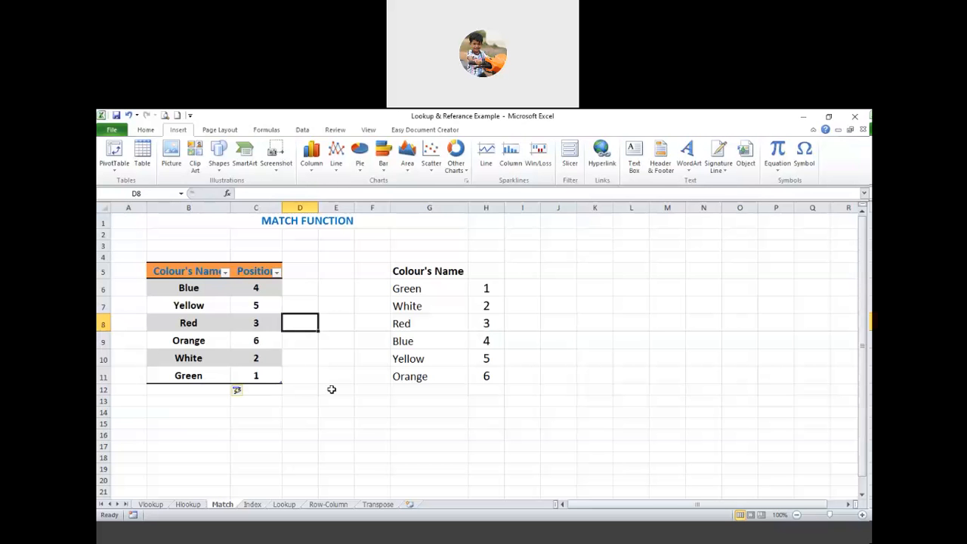
click(363, 388)
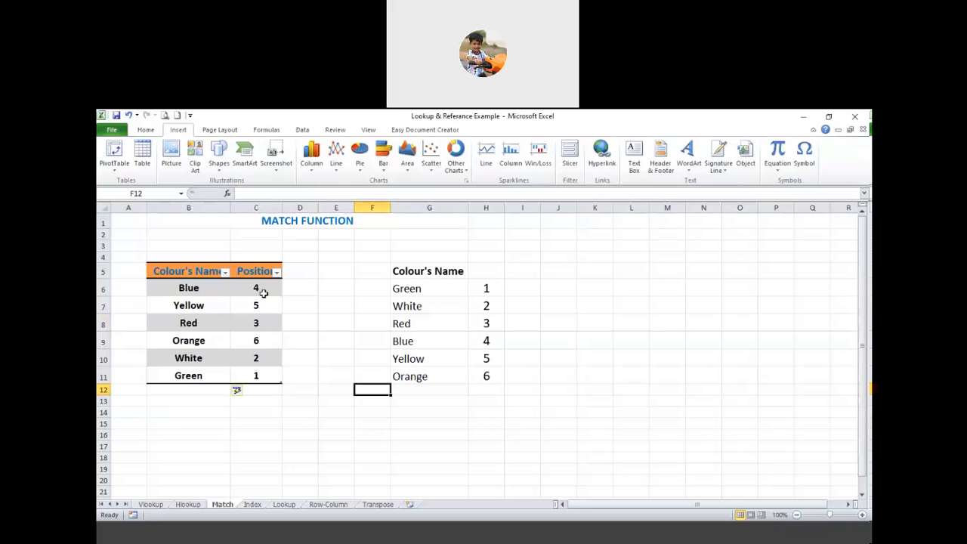
click(262, 292)
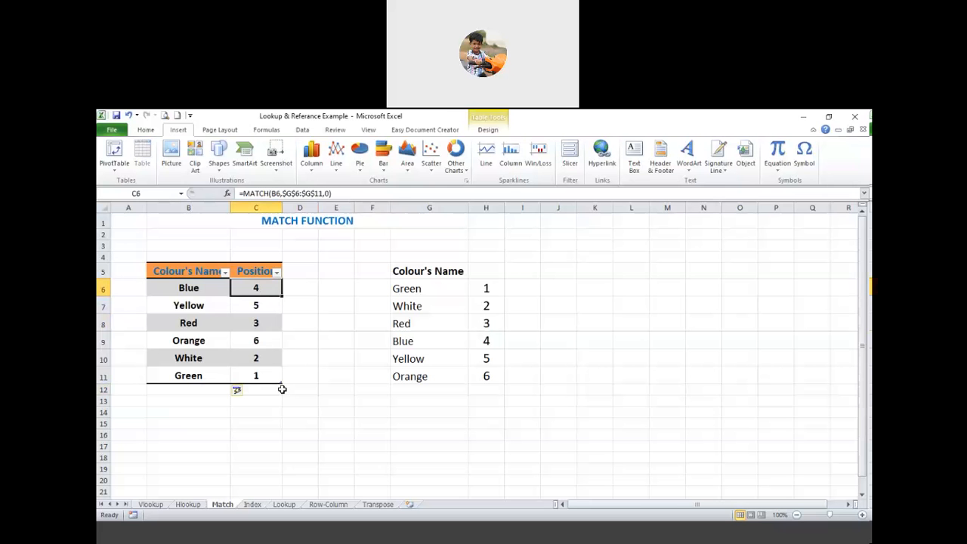
click(336, 375)
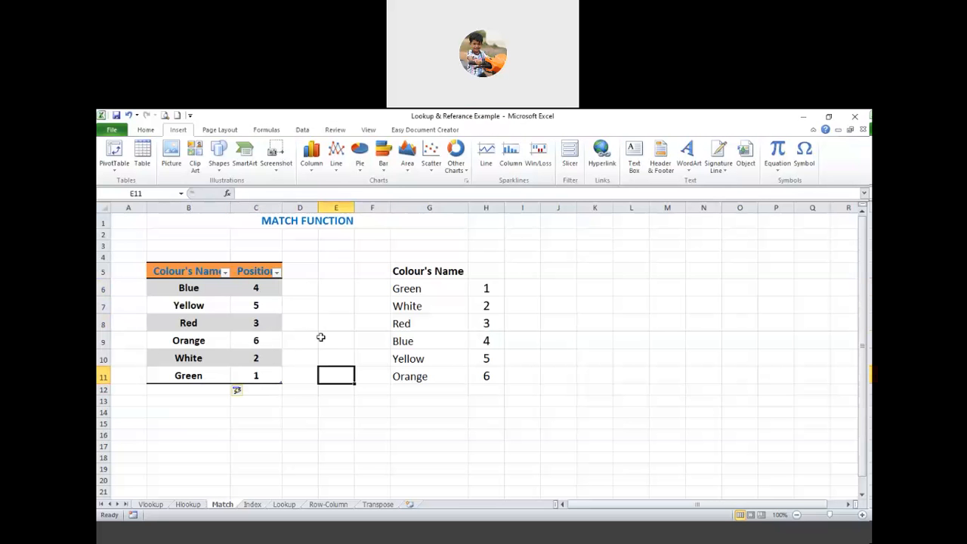
Open the Index sheet and examine the INDEX formula in the Login ID result cell C8.
click(253, 505)
click(390, 387)
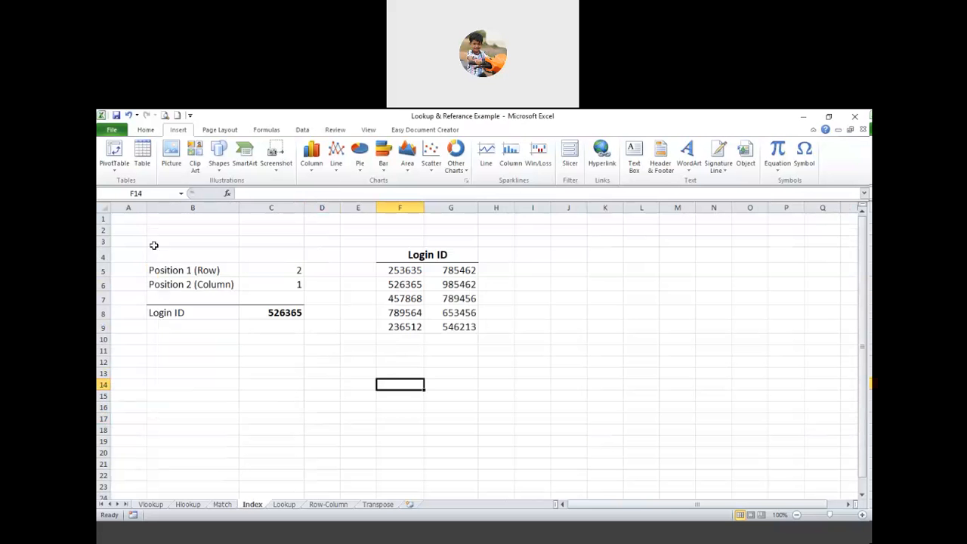
drag(134, 244, 532, 361)
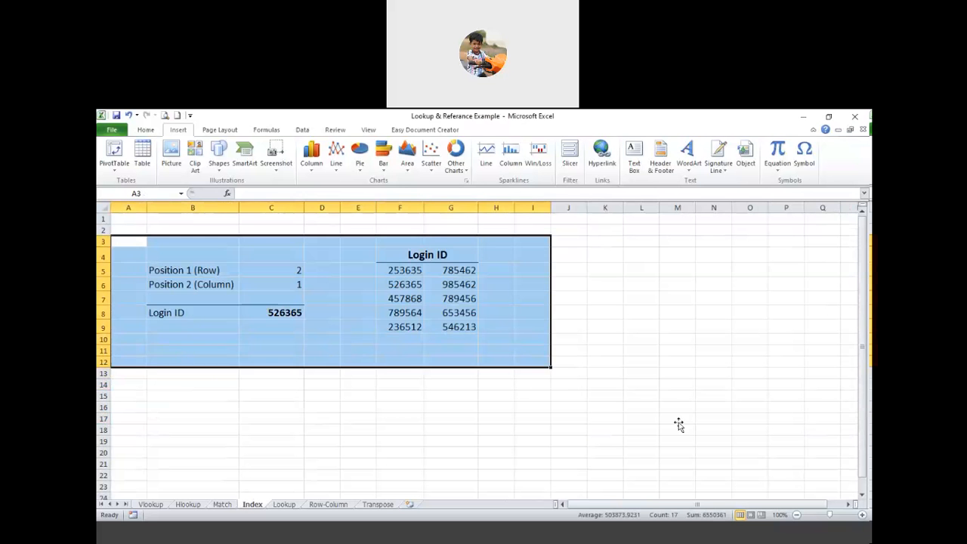
click(677, 420)
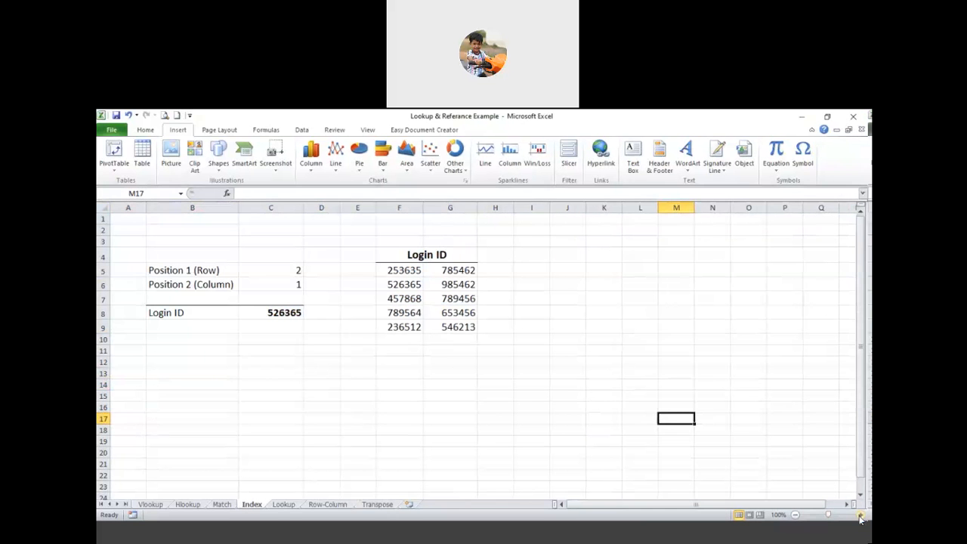
click(859, 515)
click(859, 516)
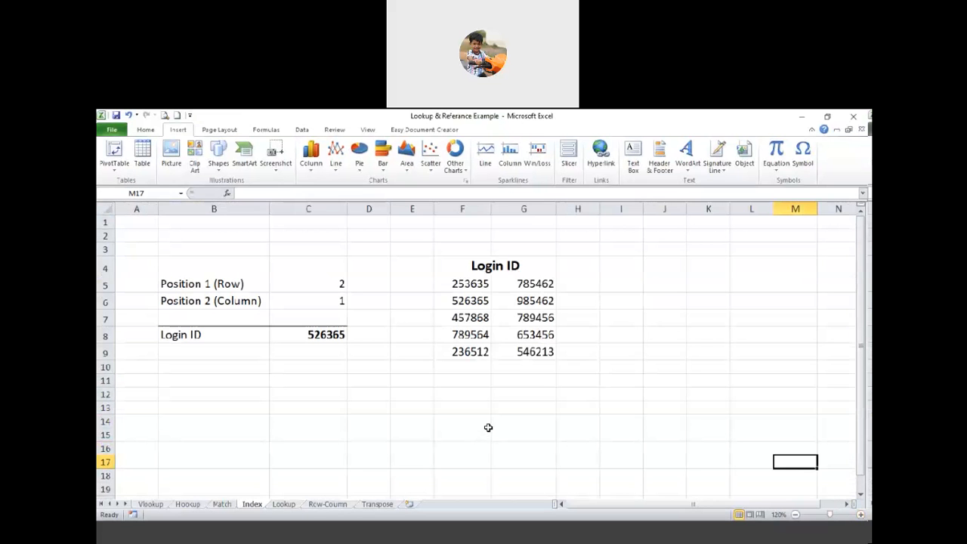
click(387, 394)
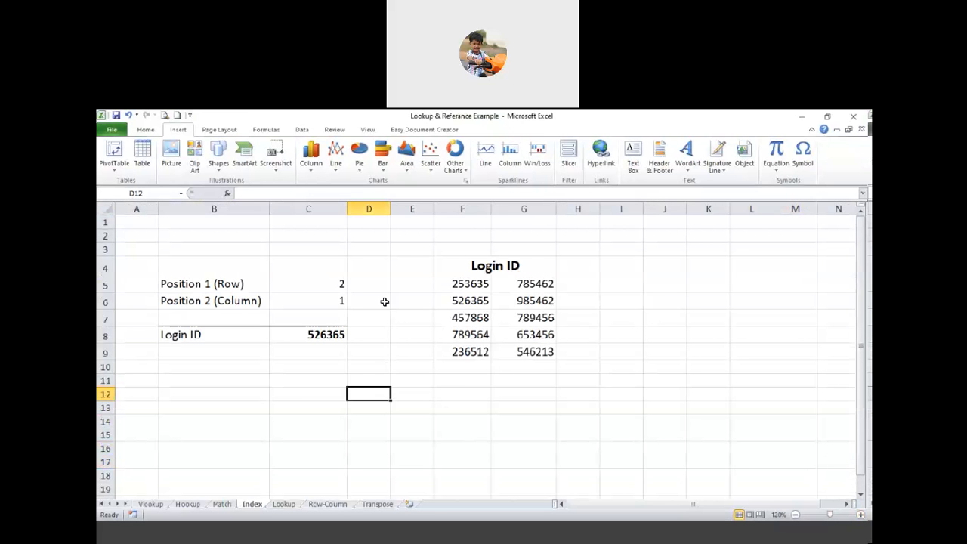
click(287, 401)
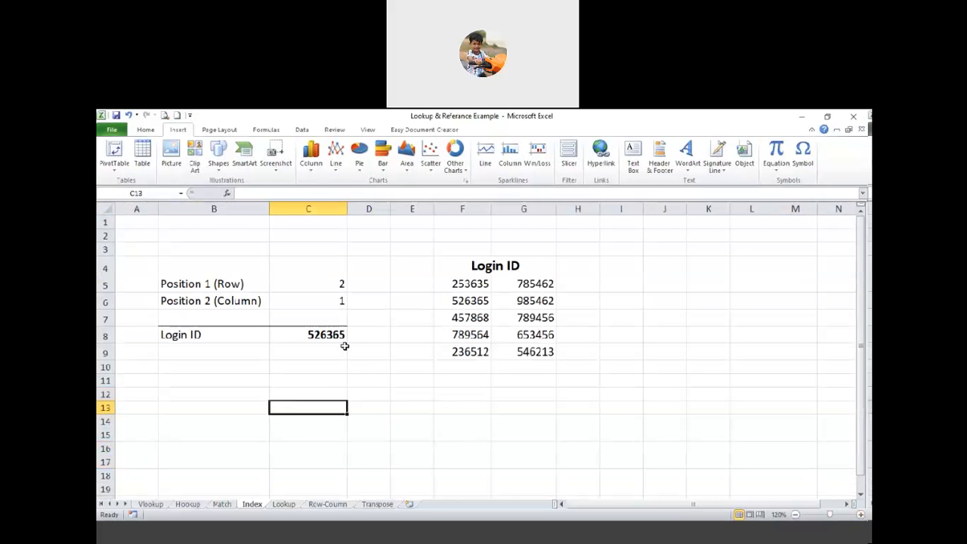
click(332, 337)
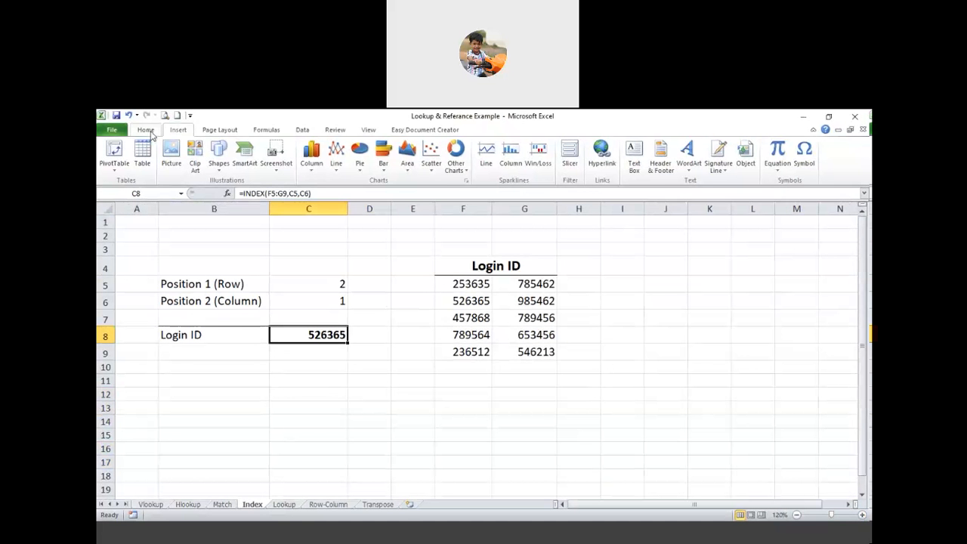
Format the Login ID result in cell C8 with a green font colour and a font size of 16.
click(145, 129)
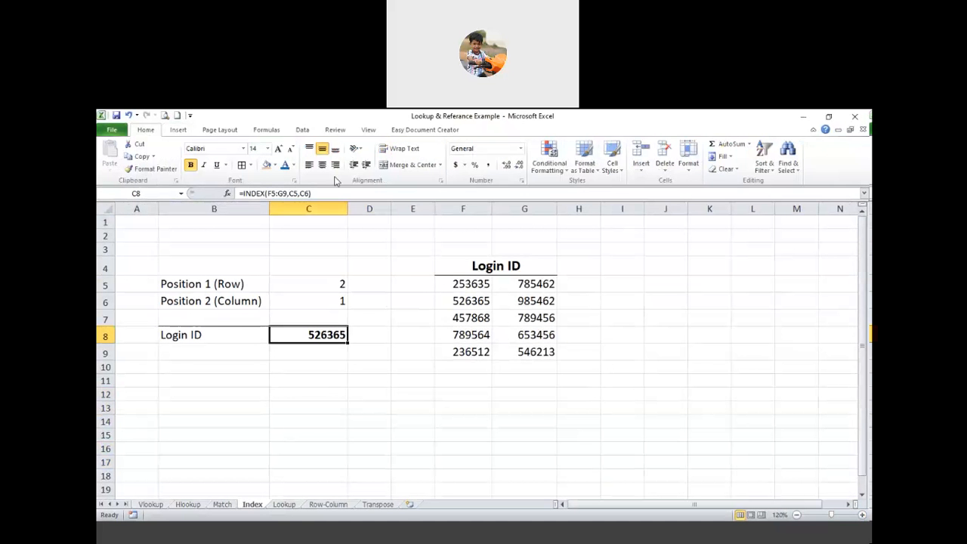
click(294, 167)
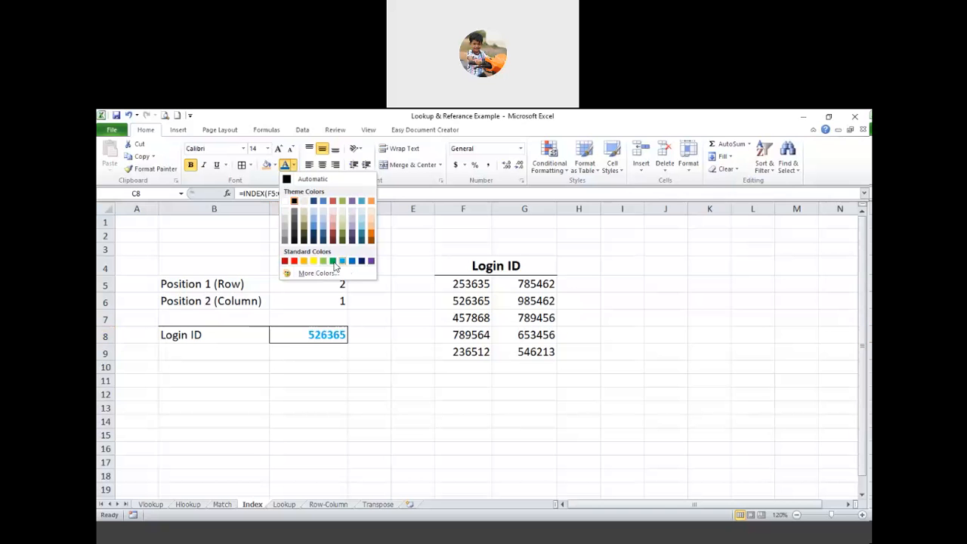
click(332, 260)
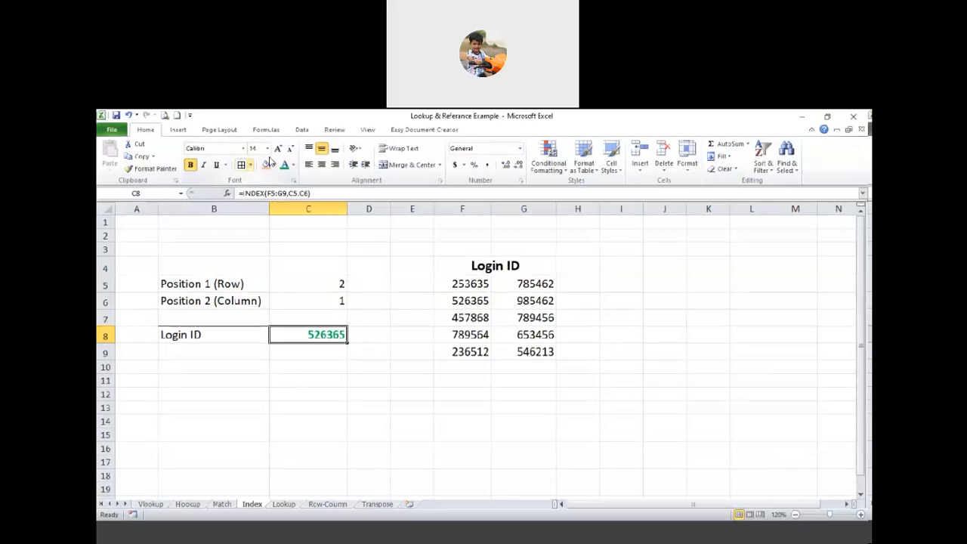
key(ctrl+shift+period)
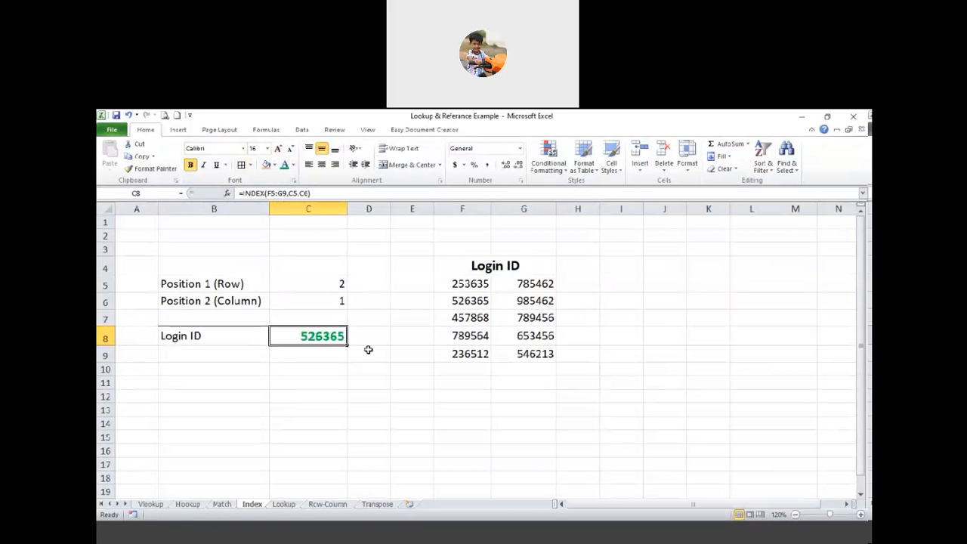
click(326, 392)
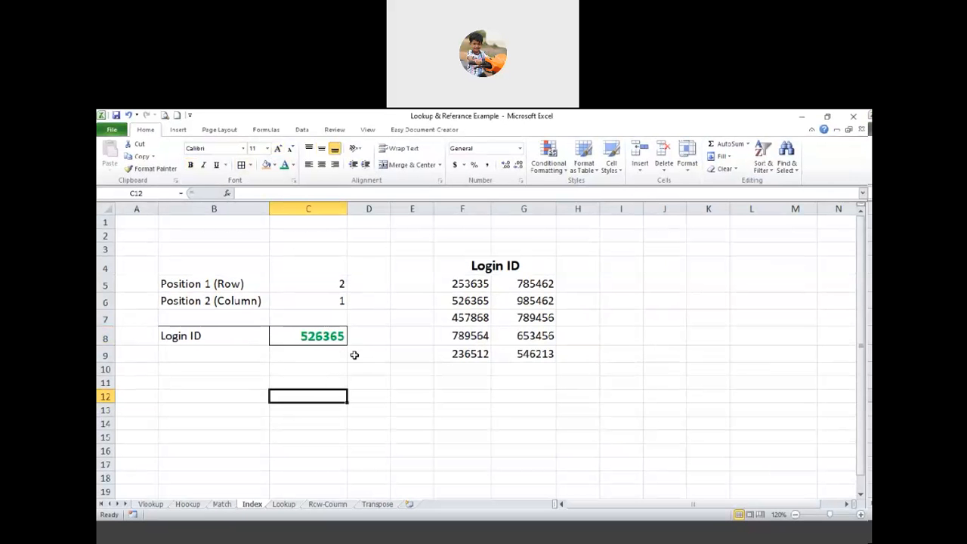
Fill the Login ID table in cells F4:G9 with light orange.
click(330, 337)
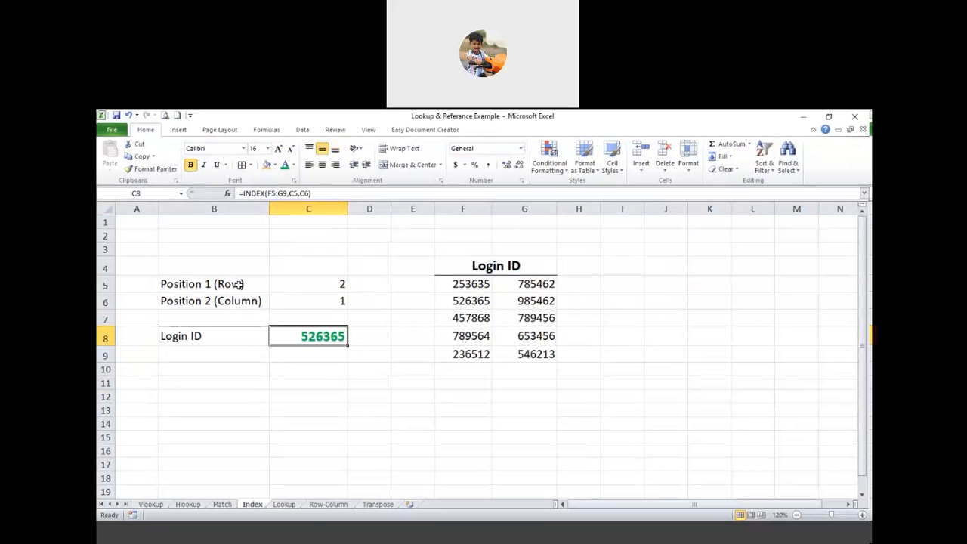
drag(453, 265, 536, 354)
click(266, 165)
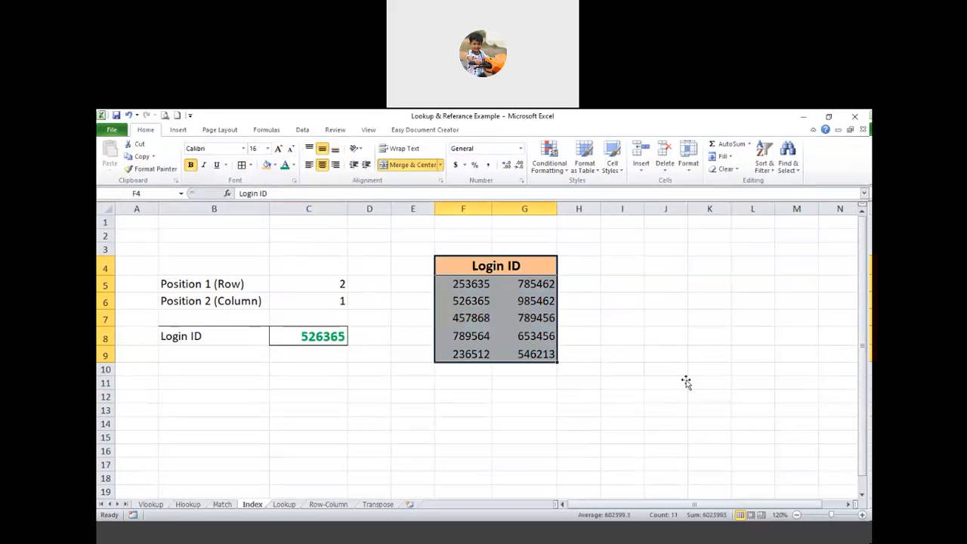
click(669, 382)
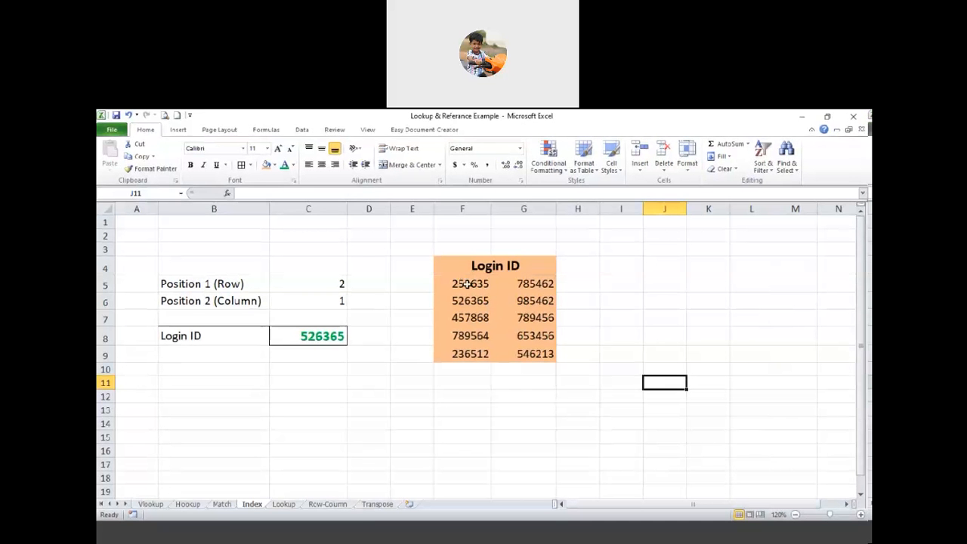
Examine the rows and the two columns of the Login ID table in F5:G9 that INDEX searches.
drag(462, 281, 469, 349)
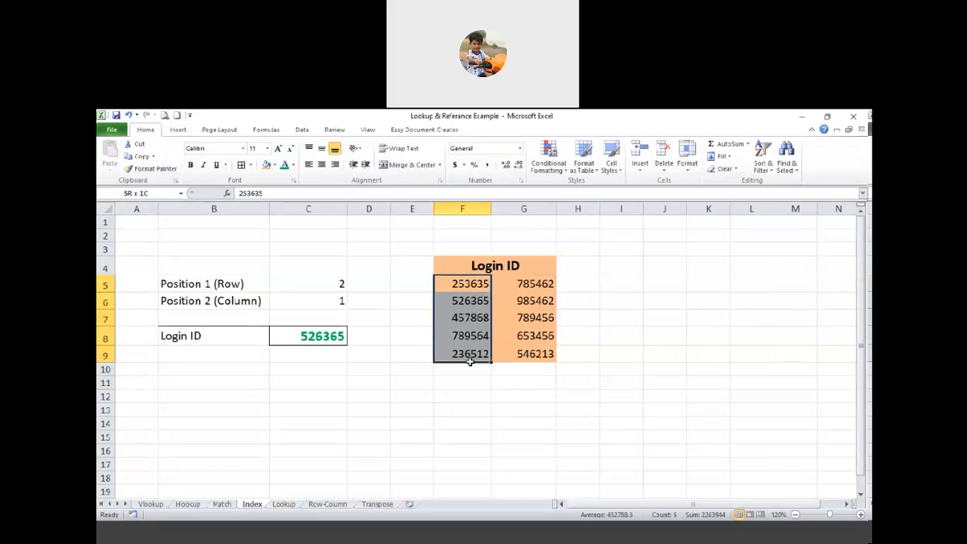
click(469, 370)
click(462, 284)
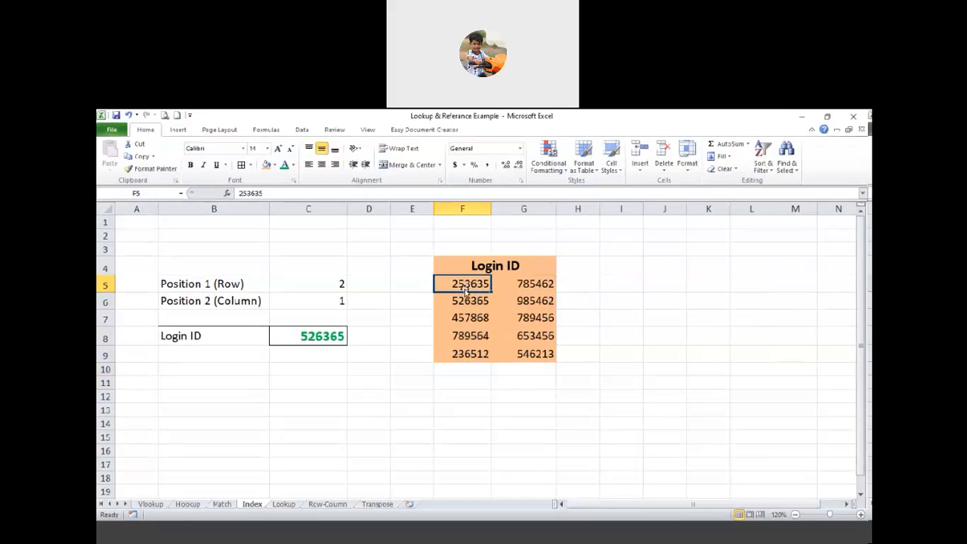
click(464, 300)
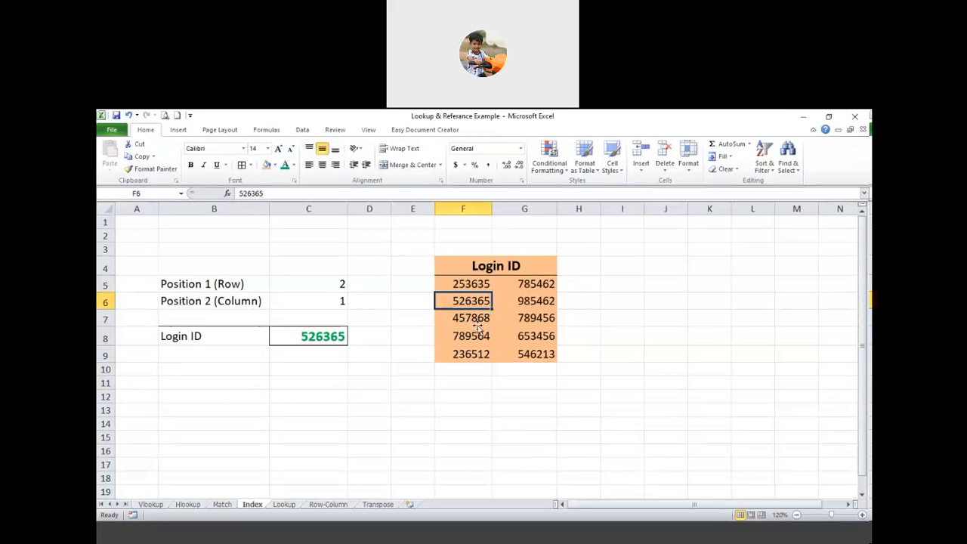
click(481, 323)
click(481, 339)
click(485, 356)
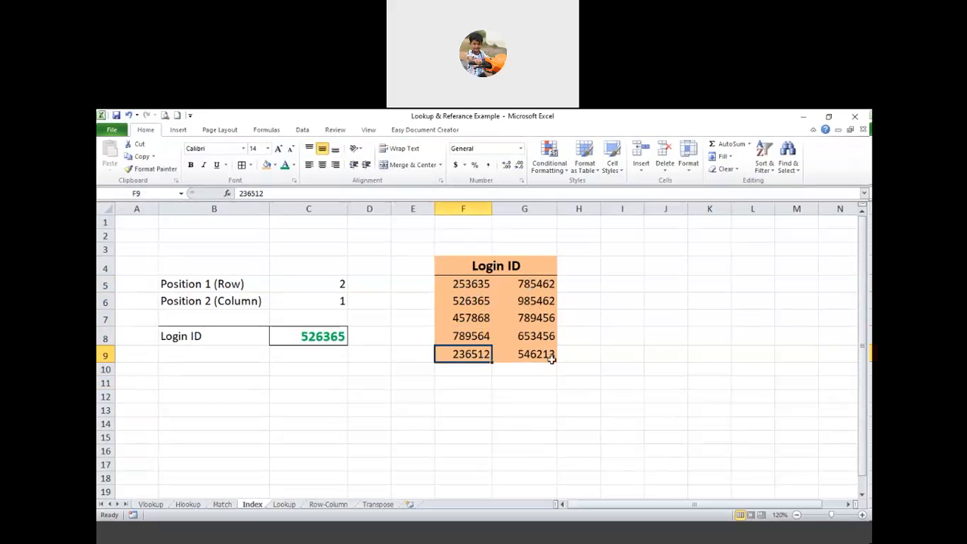
click(537, 300)
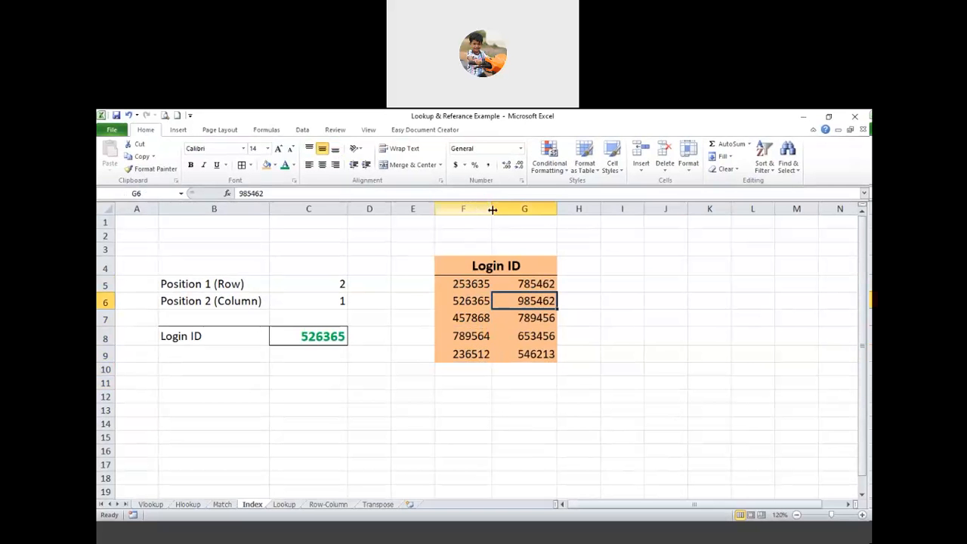
click(483, 209)
click(526, 208)
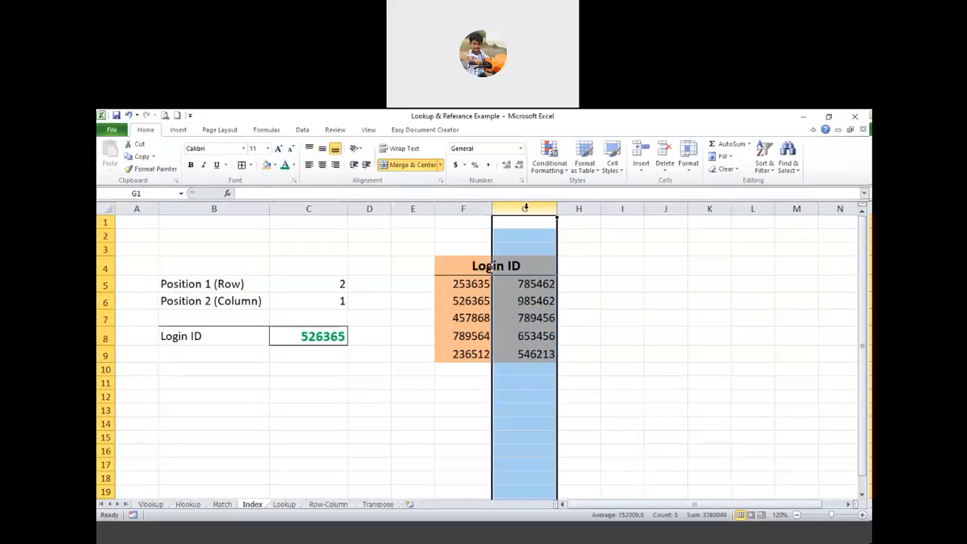
click(543, 323)
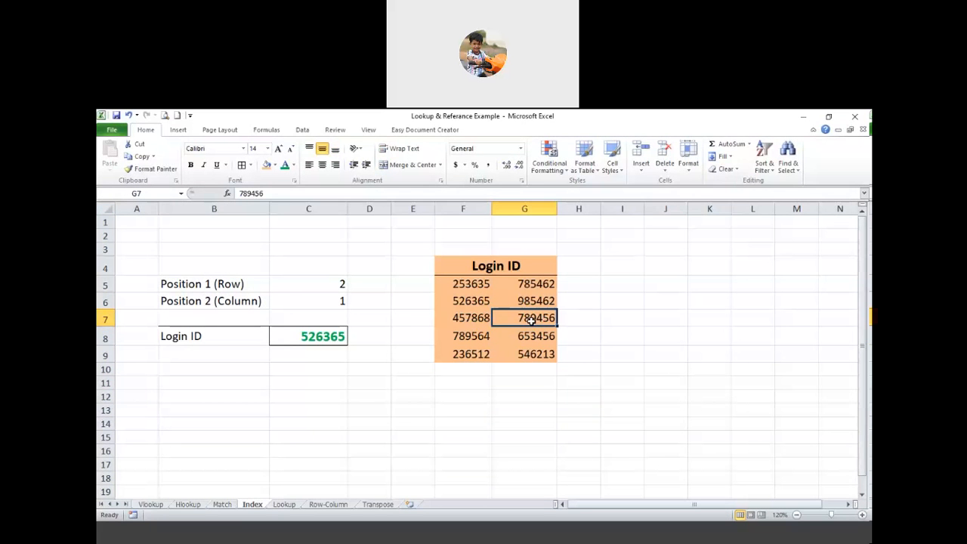
click(532, 208)
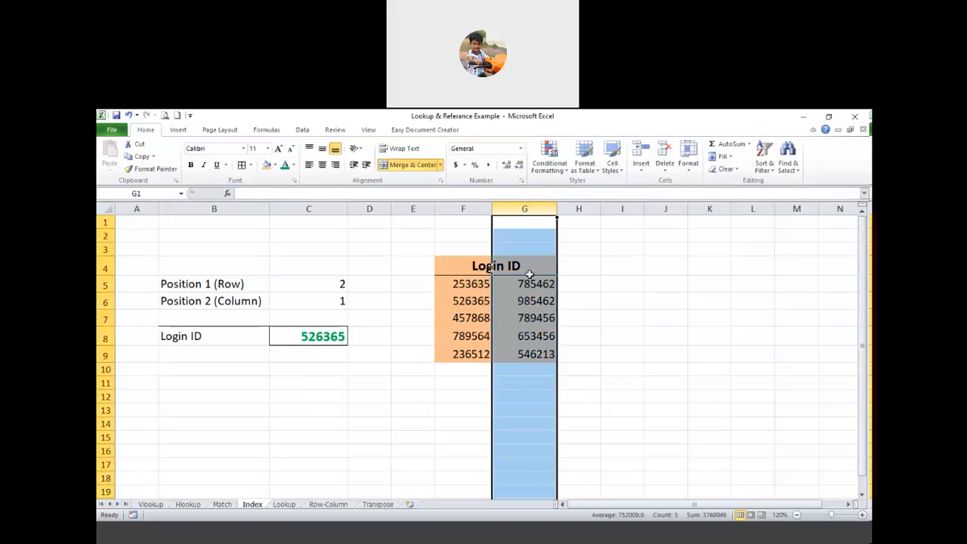
click(527, 315)
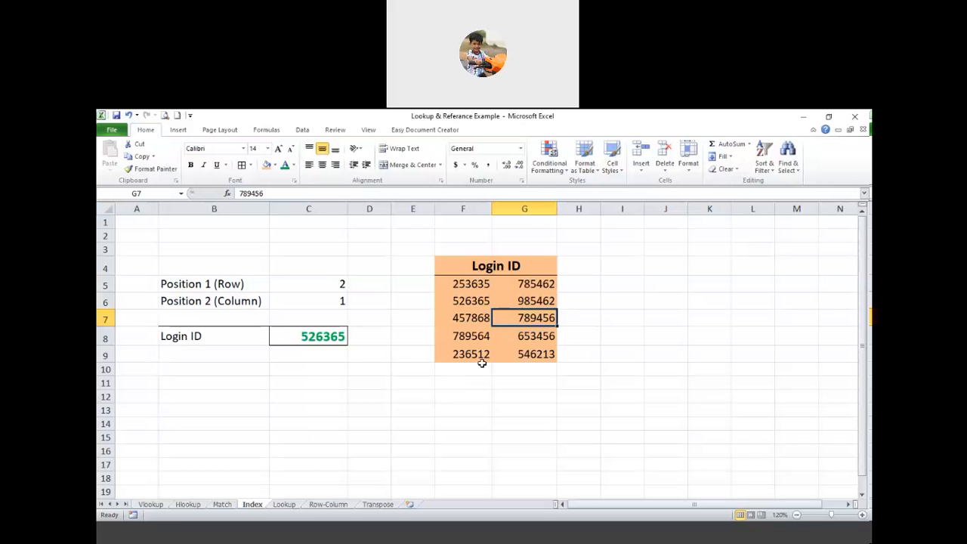
Delete all arguments of the INDEX formula in cell C8, keeping only =INDEX( for editing.
double_click(327, 336)
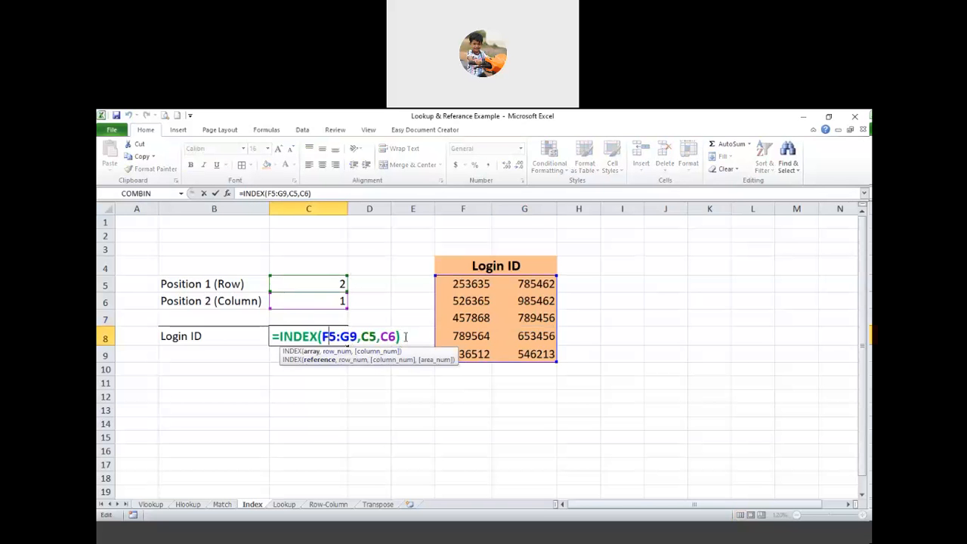
click(404, 337)
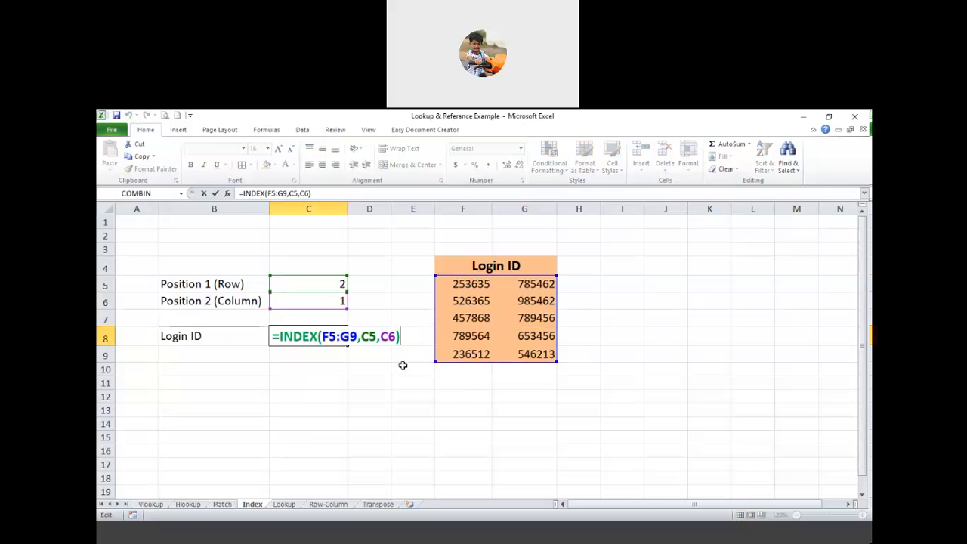
key(BackSpace)
key(BackSpace)
key(BackSpace)
key(BackSpace)
key(BackSpace)
key(BackSpace)
key(BackSpace)
key(BackSpace)
key(BackSpace)
key(BackSpace)
key(BackSpace)
key(BackSpace)
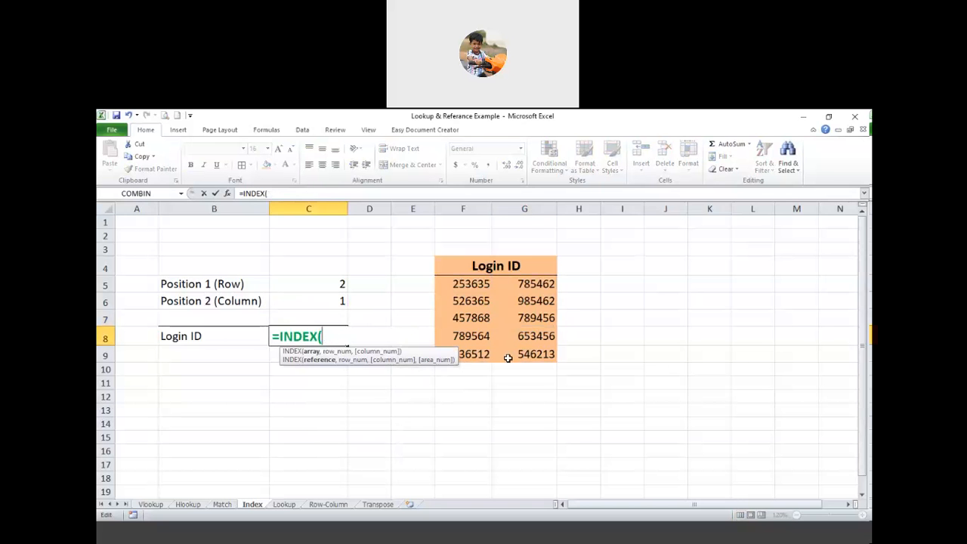
Complete the formula in C8 as =INDEX(F5:G9,C5,C6), with the Login ID array, the row position and the column position.
drag(456, 284, 533, 352)
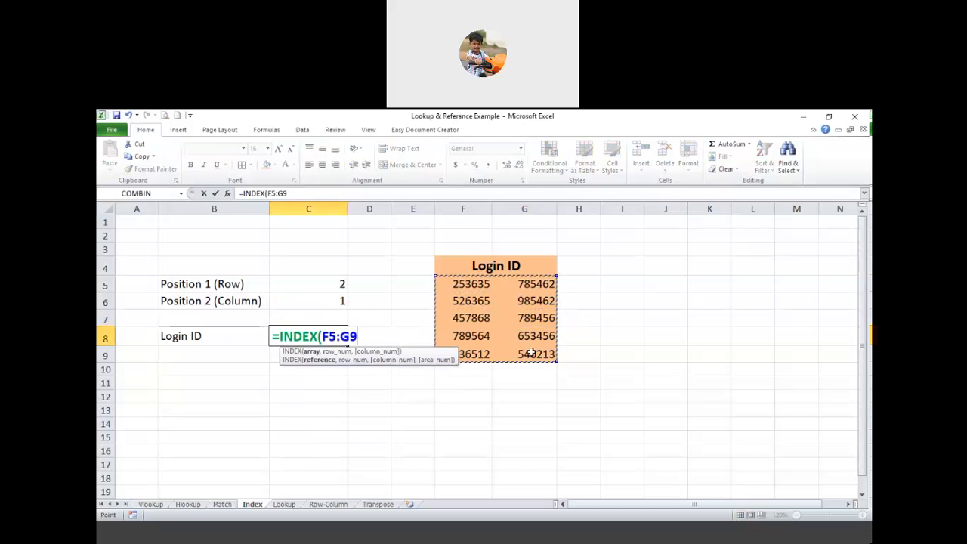
text(,)
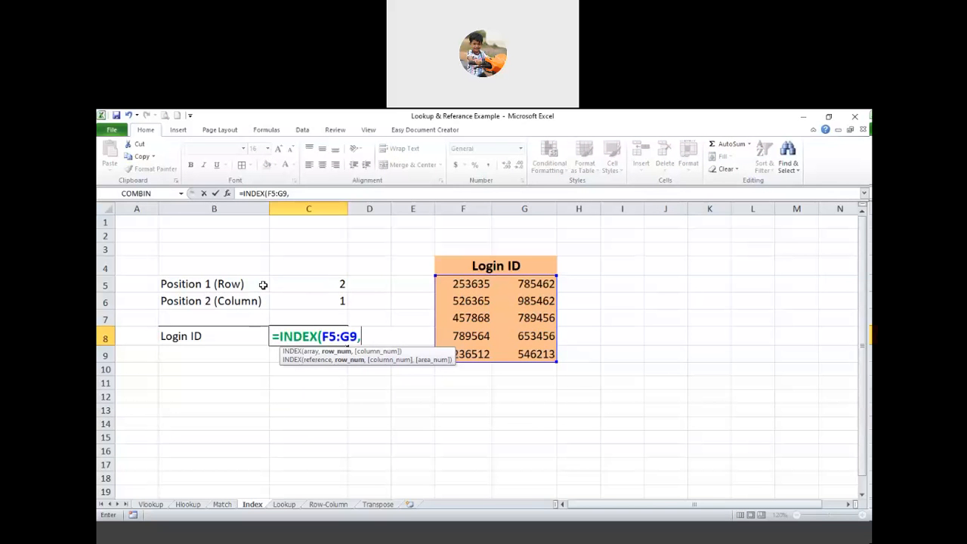
click(325, 286)
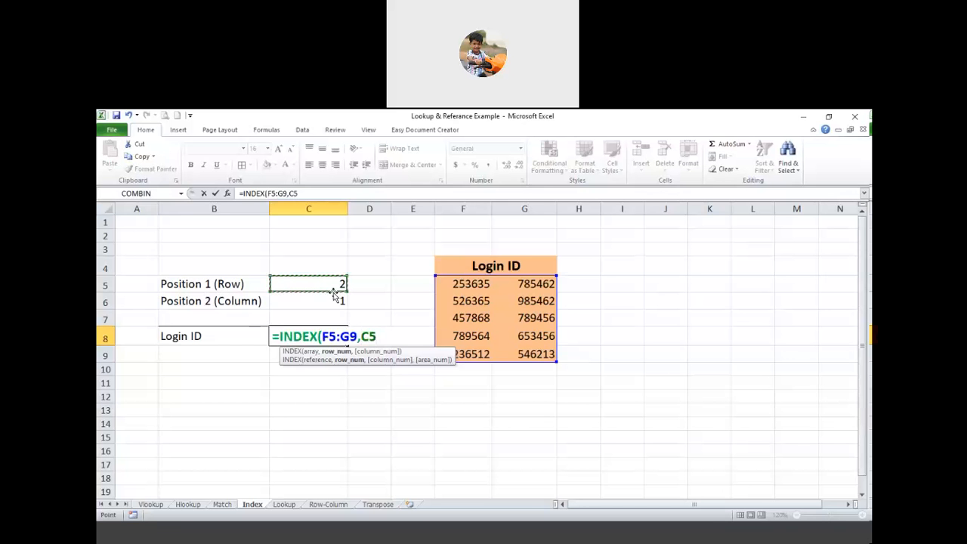
text(,)
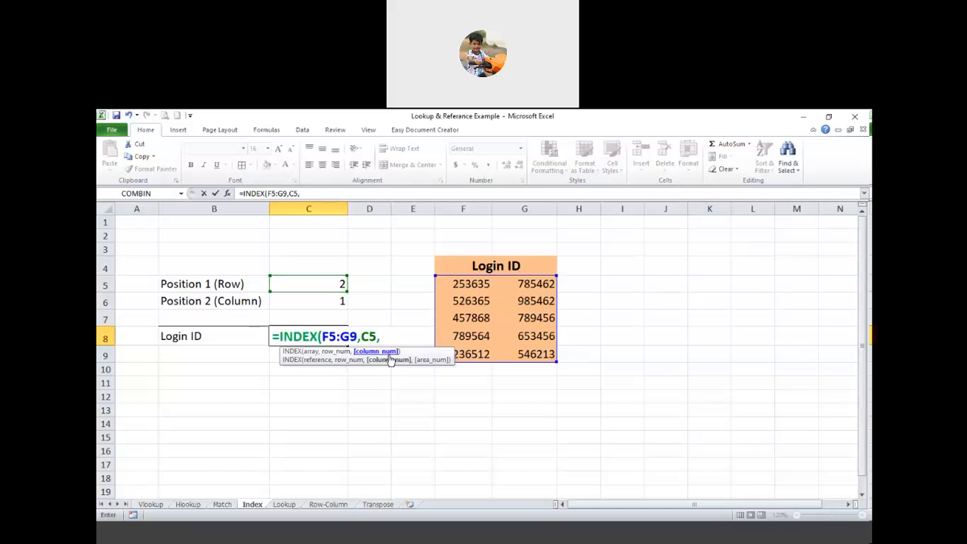
click(323, 302)
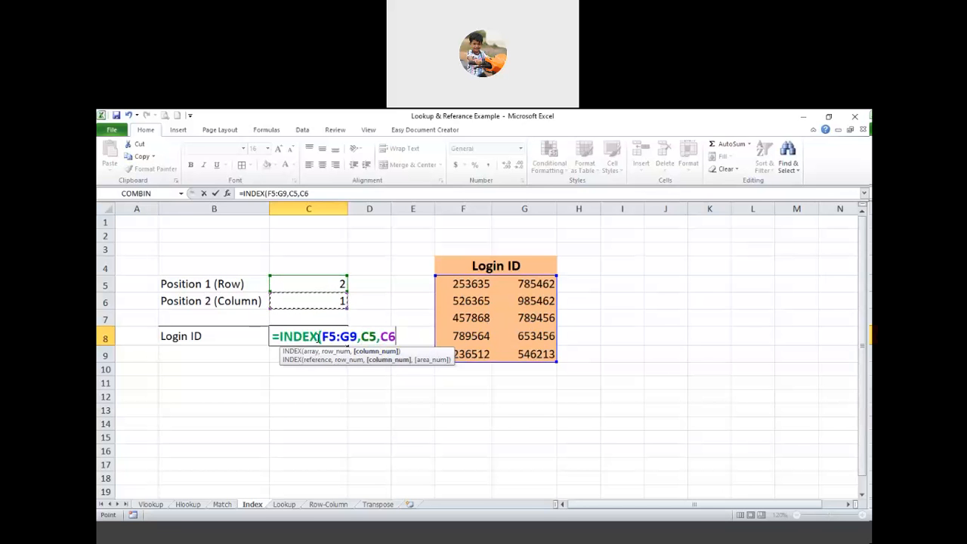
text())
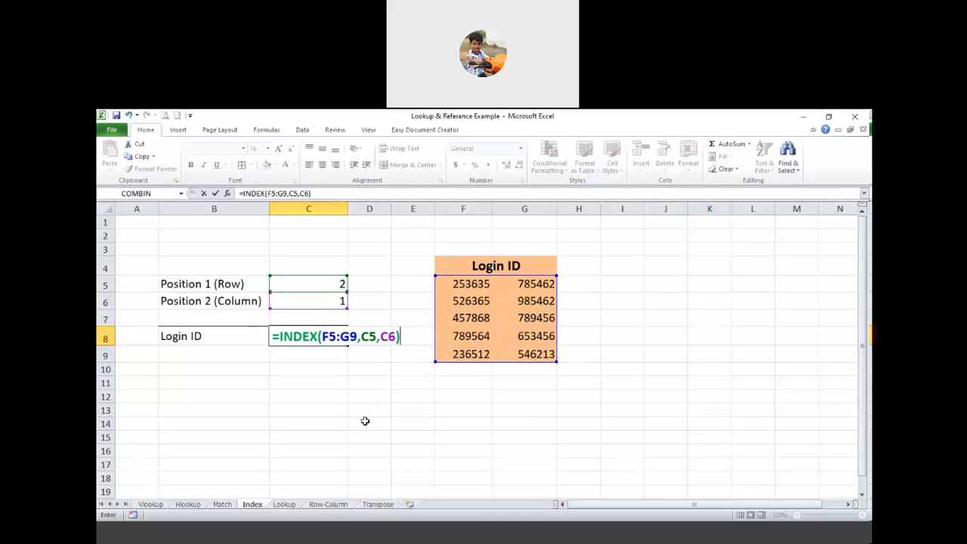
key(Return)
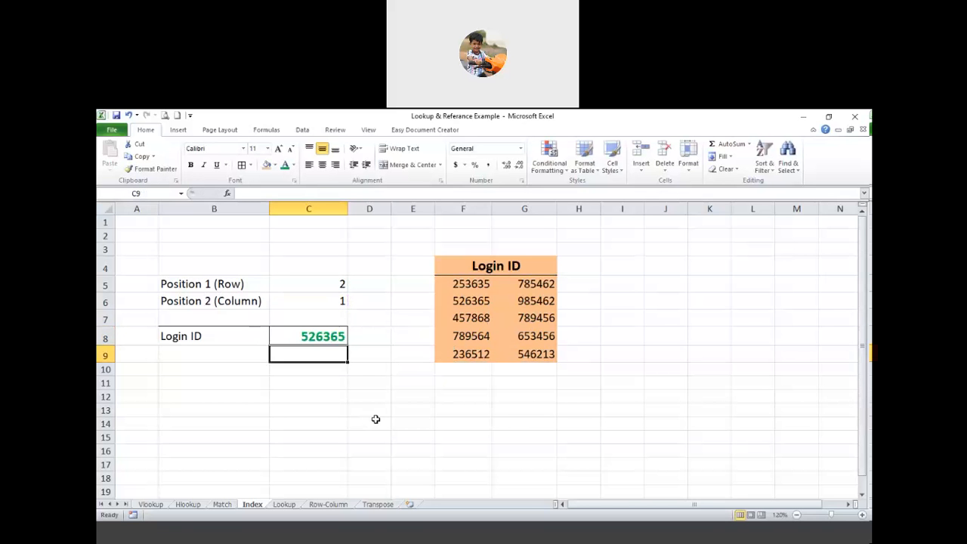
Check the row position in C5 and enter 1 as the Position 2 (Column) value in C6.
click(339, 283)
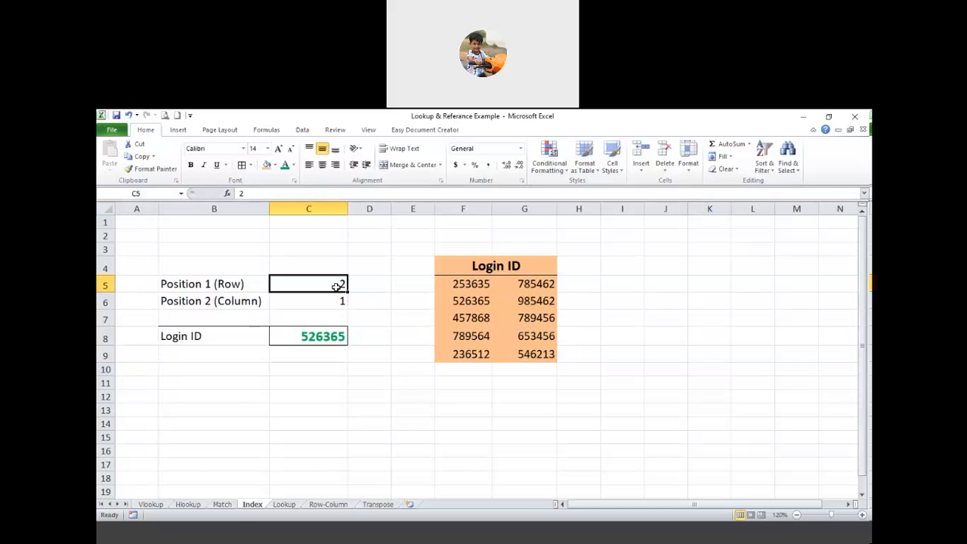
click(355, 384)
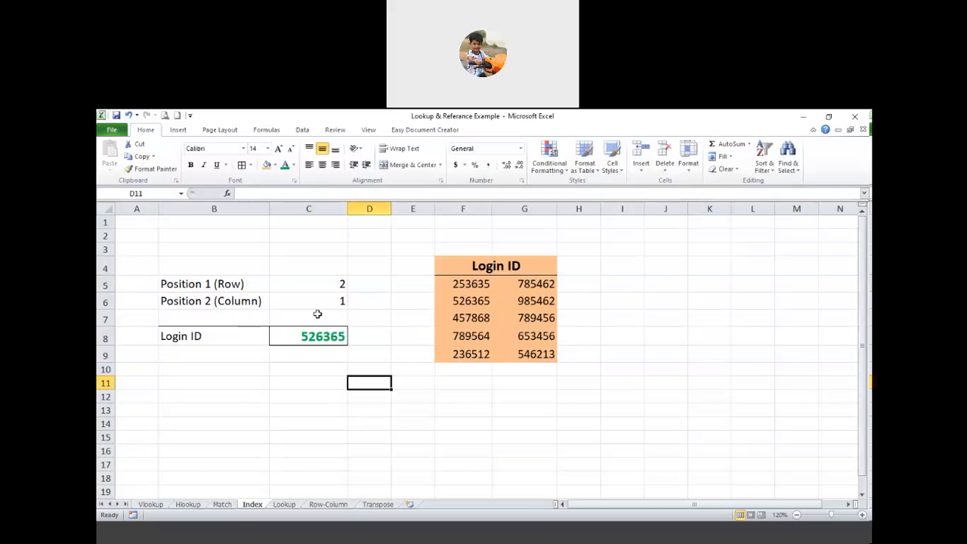
click(333, 286)
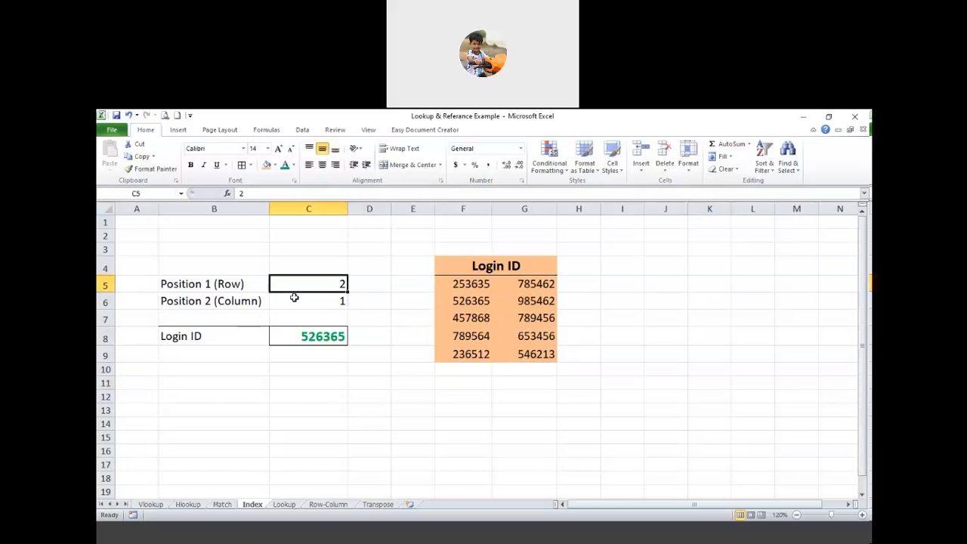
click(342, 301)
text(1)
key(ctrl+Return)
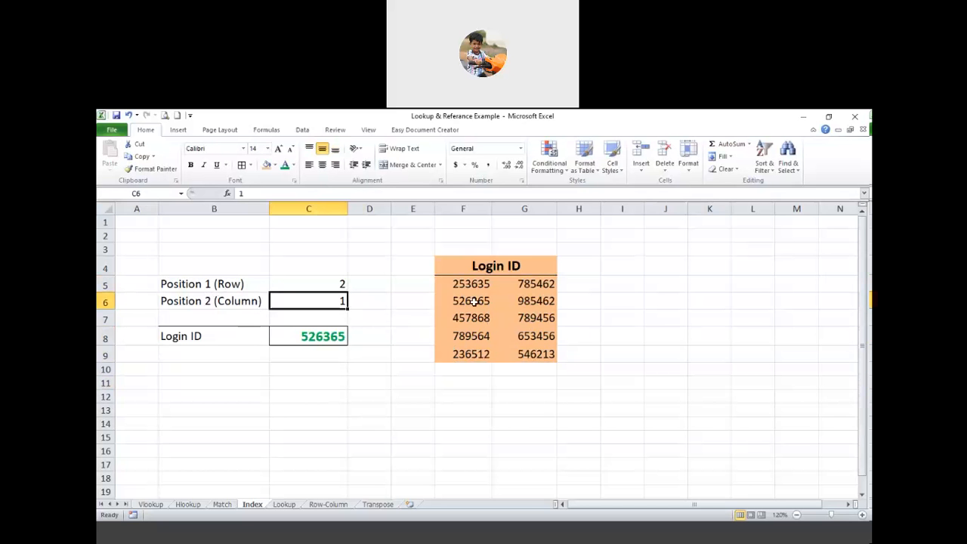
Number the rows of the Login ID table 1 to 5 in cells E5:E9.
click(458, 286)
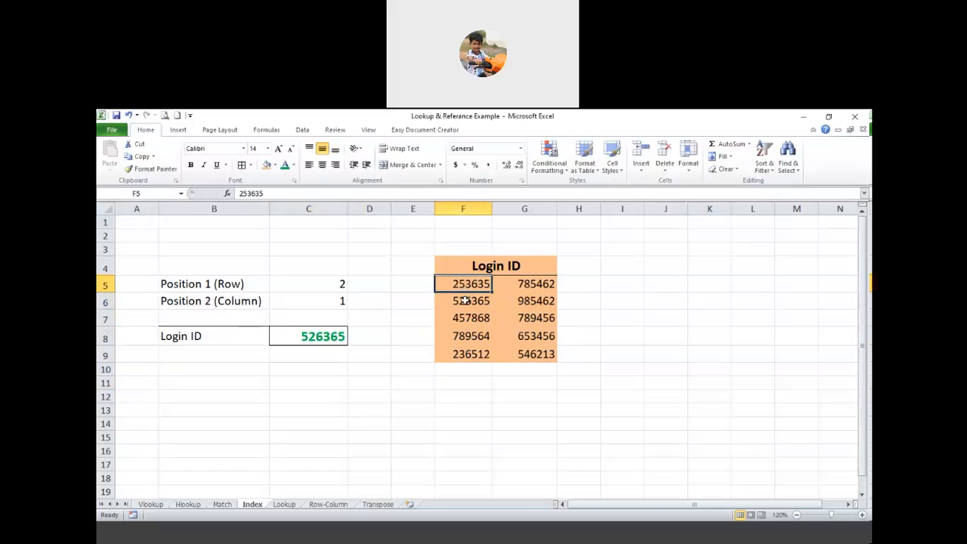
click(440, 304)
click(419, 281)
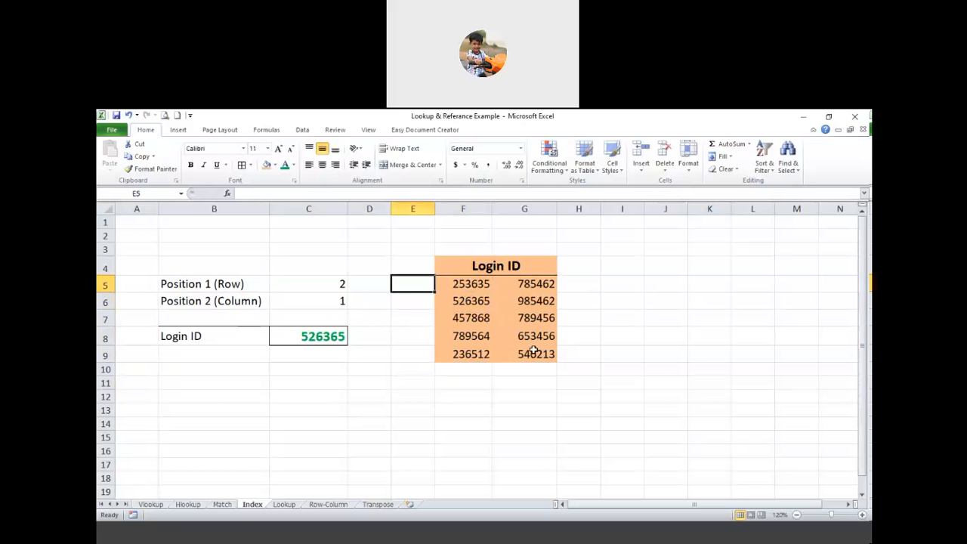
text(1)
key(Return)
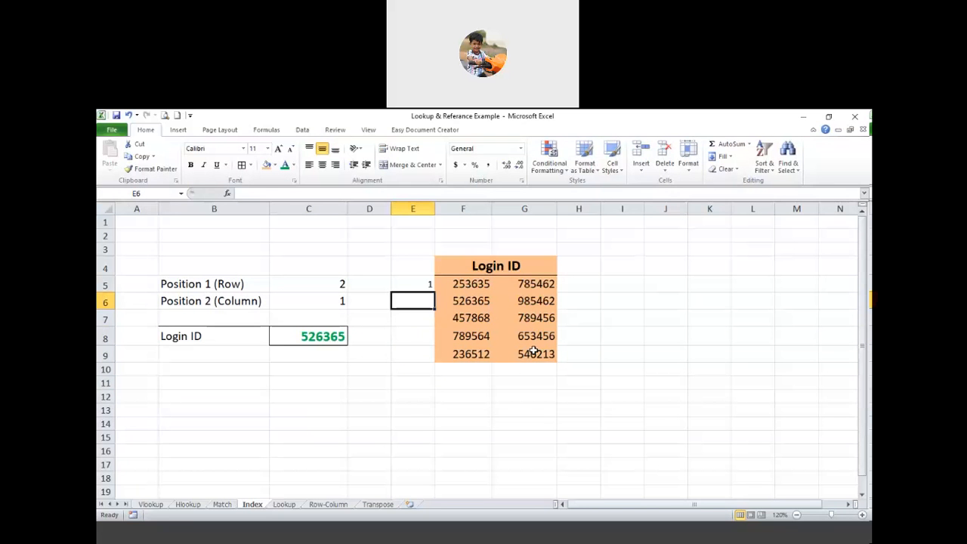
text(2)
key(Return)
text(3)
key(Return)
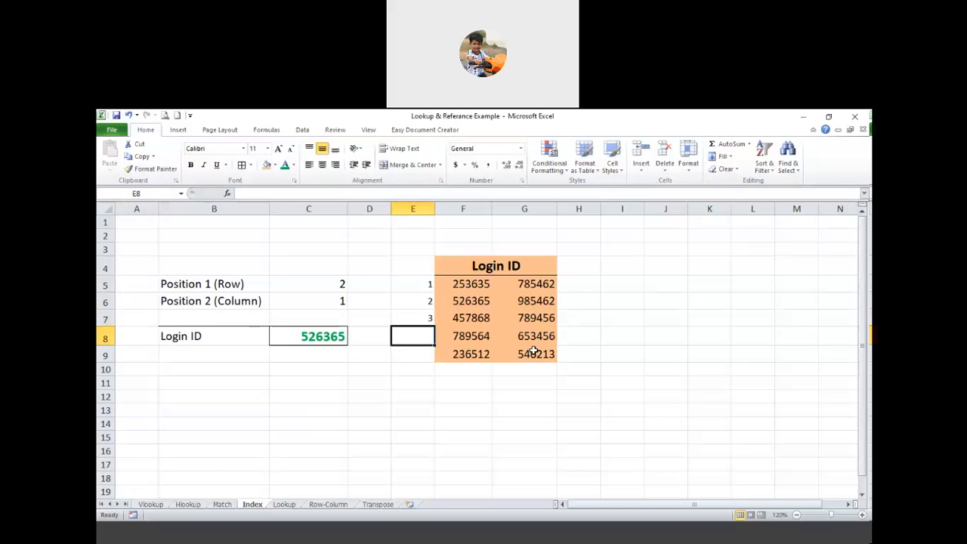
text(4)
key(Return)
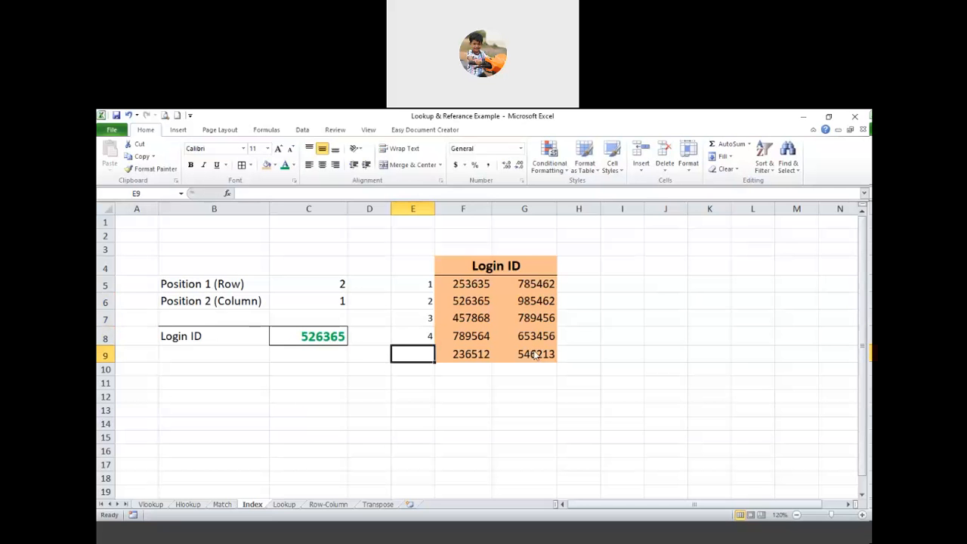
text(5)
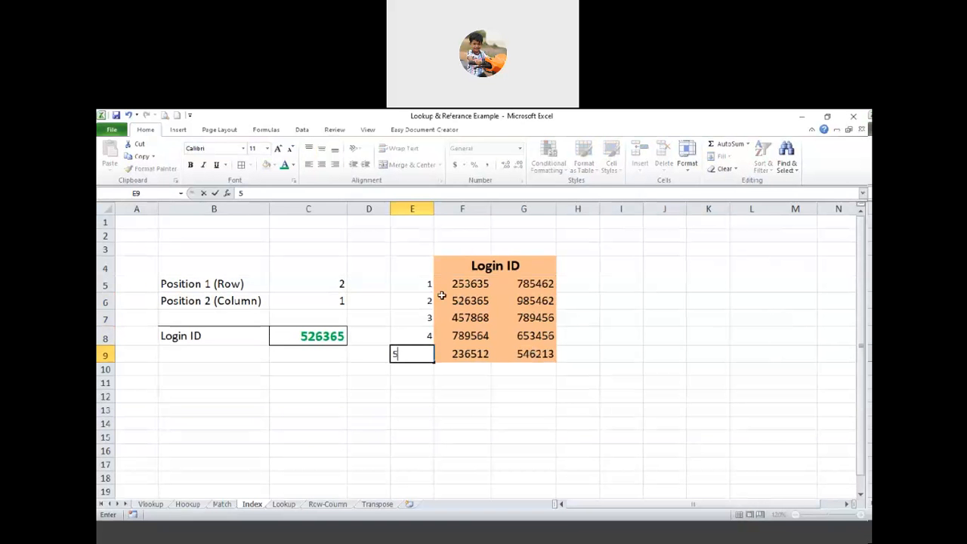
key(Return)
Add the heading Row in E4, centre column E horizontally and vertically, and make the heading bold.
click(421, 270)
text(Row)
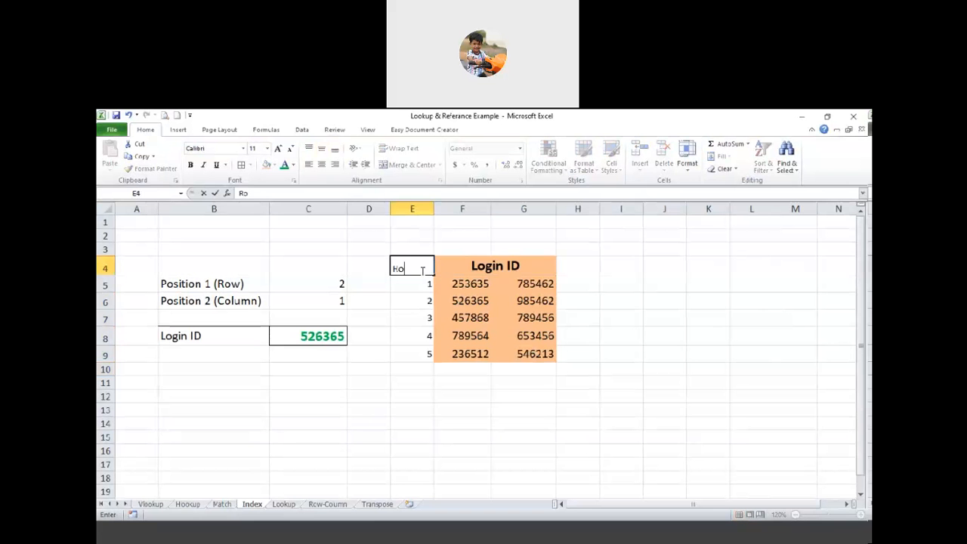
click(413, 208)
click(322, 165)
click(322, 148)
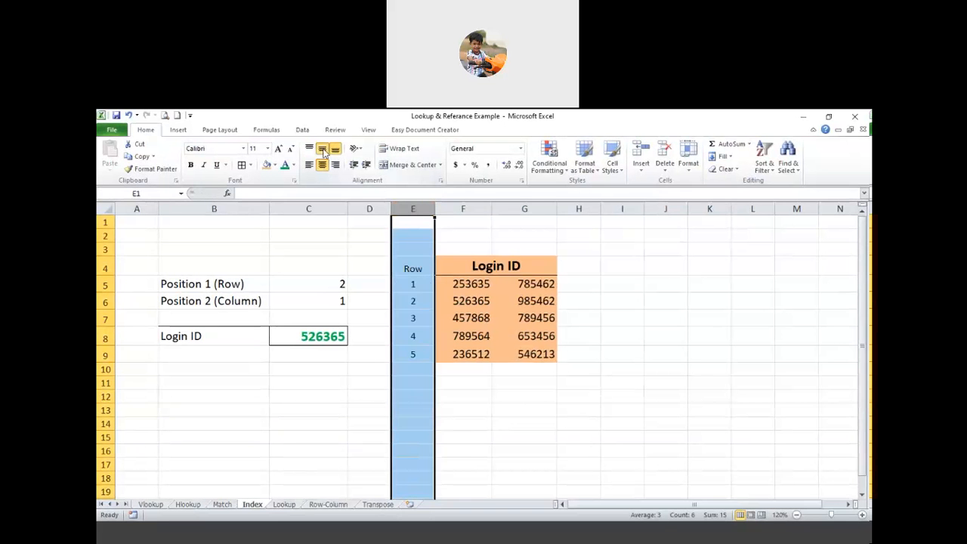
click(419, 266)
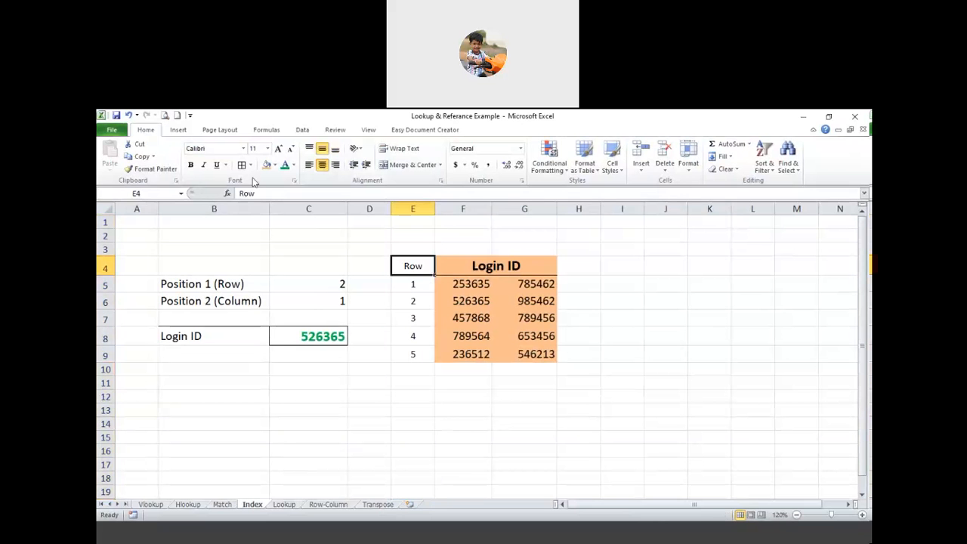
click(191, 165)
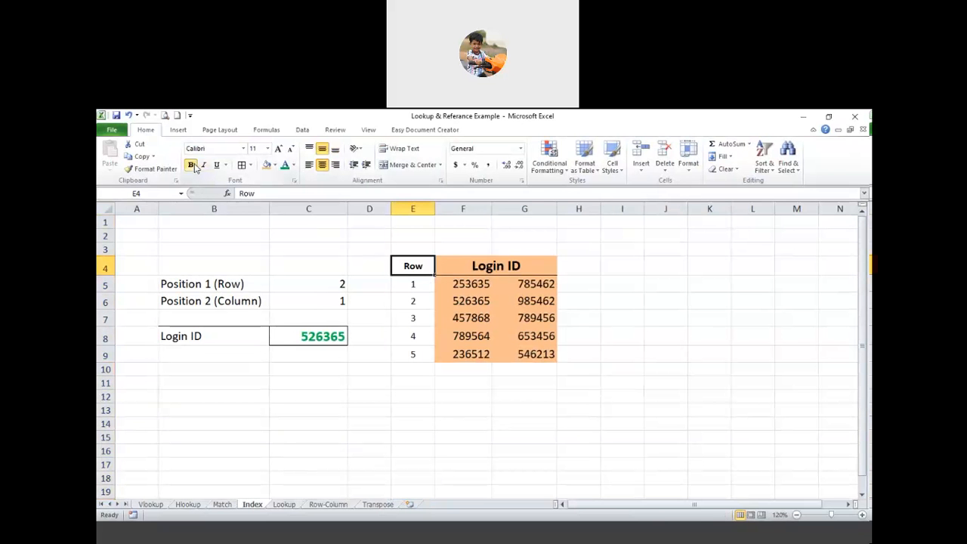
click(508, 389)
Number the two Login ID columns 1 and 2 in F3:G3 and centre the numbers.
click(478, 249)
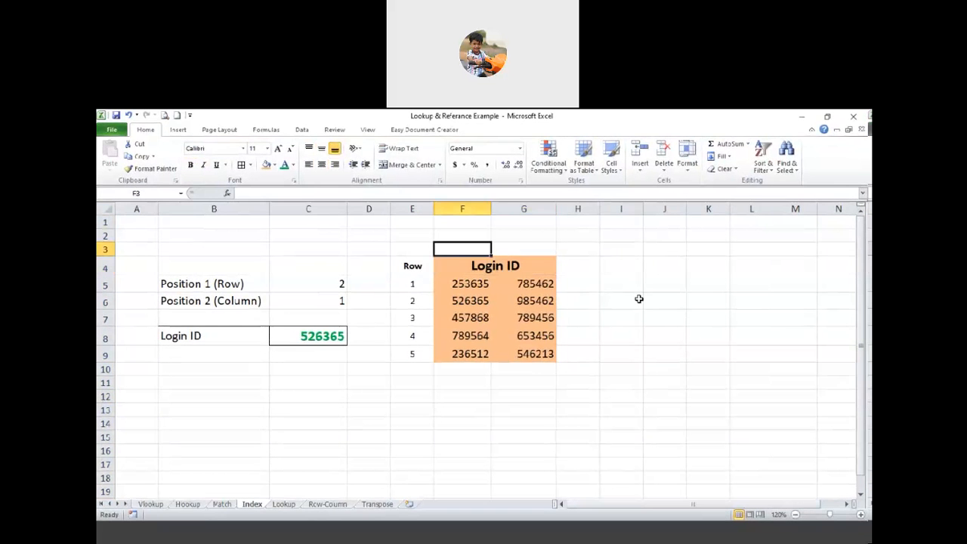
text(1)
key(Tab)
text(2)
key(Tab)
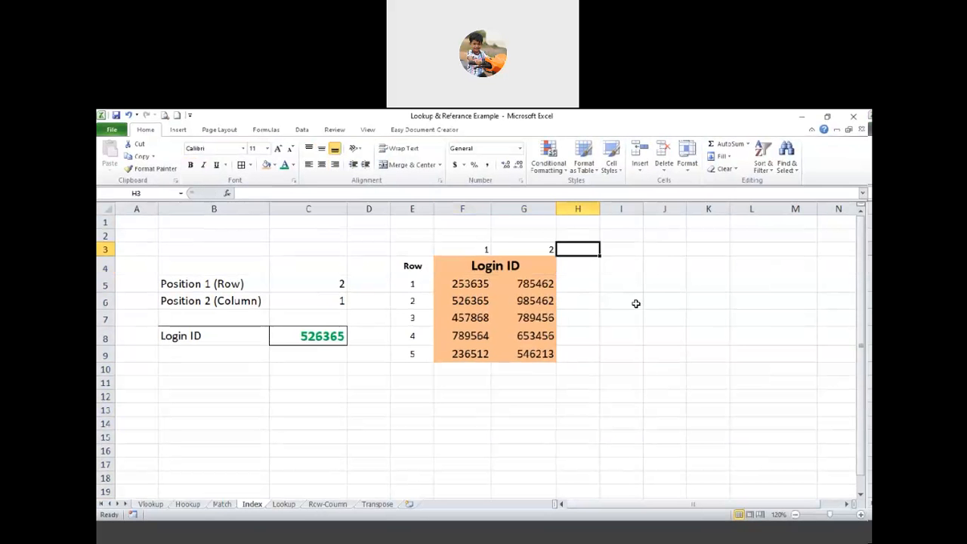
drag(472, 254, 528, 249)
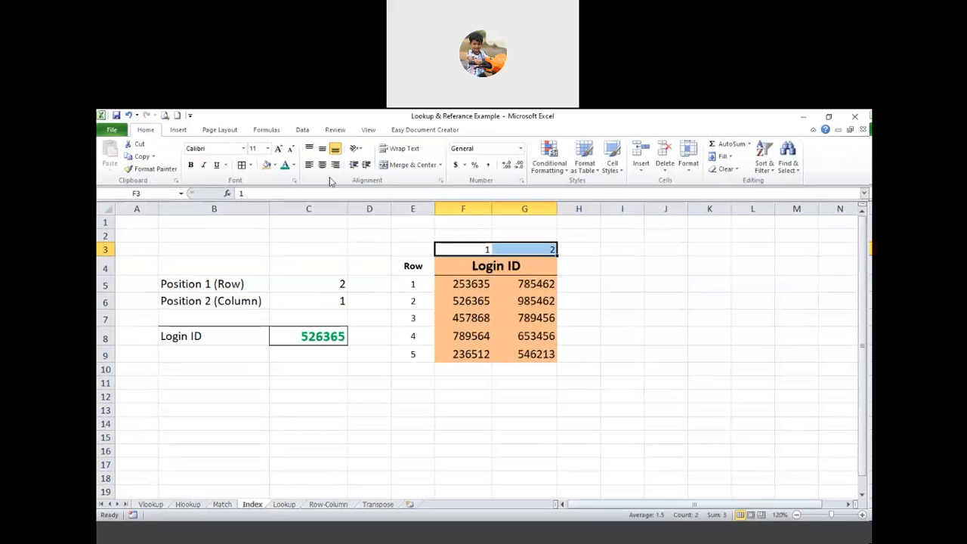
Add a bold Column heading in F2, merged and centred across F2:G2.
click(479, 234)
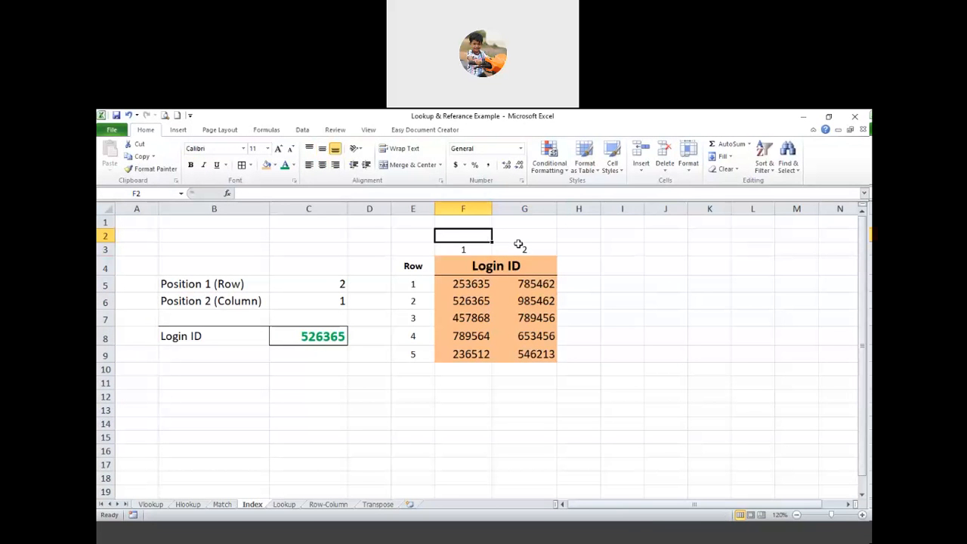
text(Column)
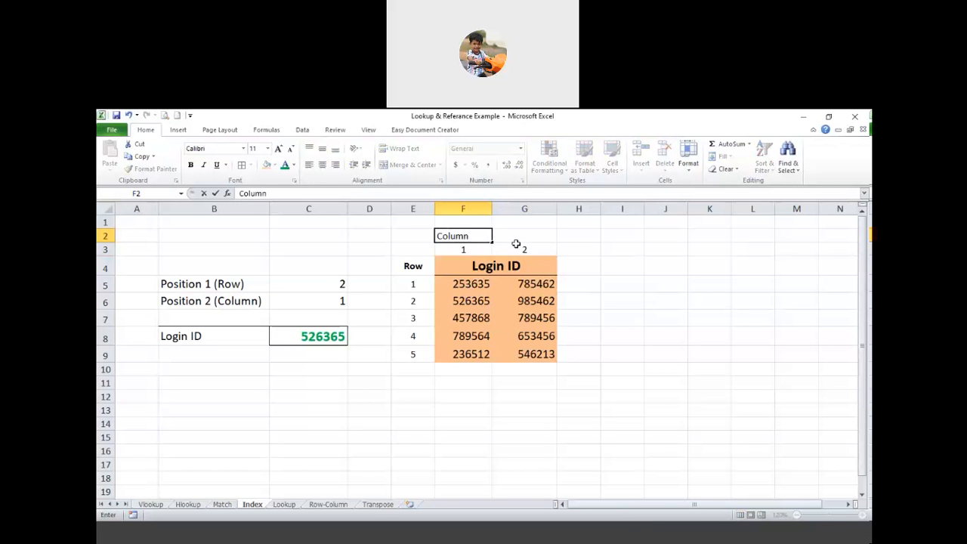
drag(618, 259, 618, 253)
click(470, 235)
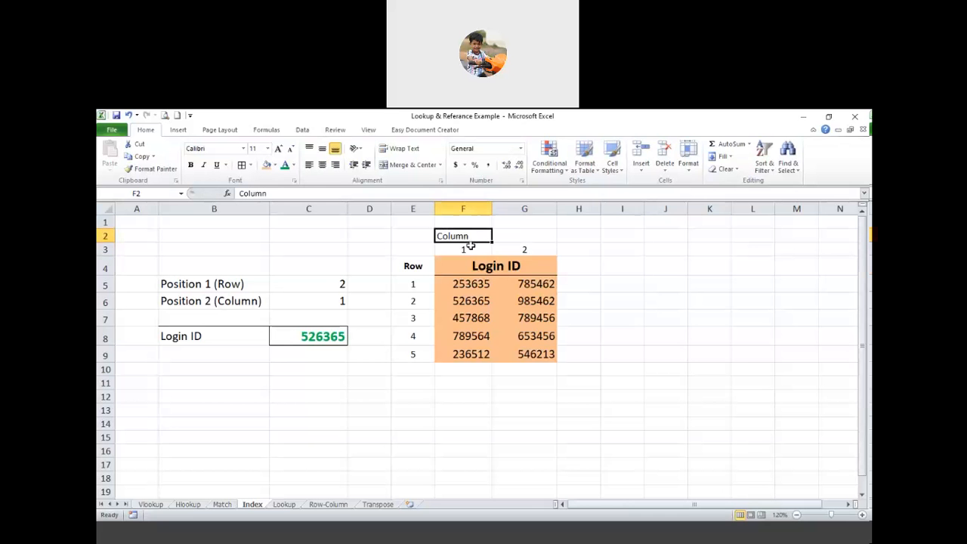
key(ctrl+b)
drag(470, 240, 511, 242)
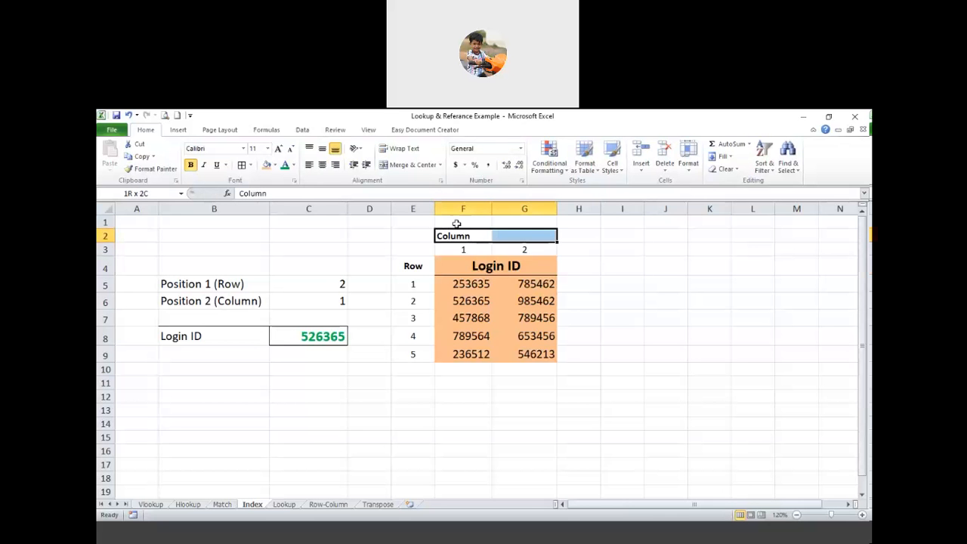
click(408, 164)
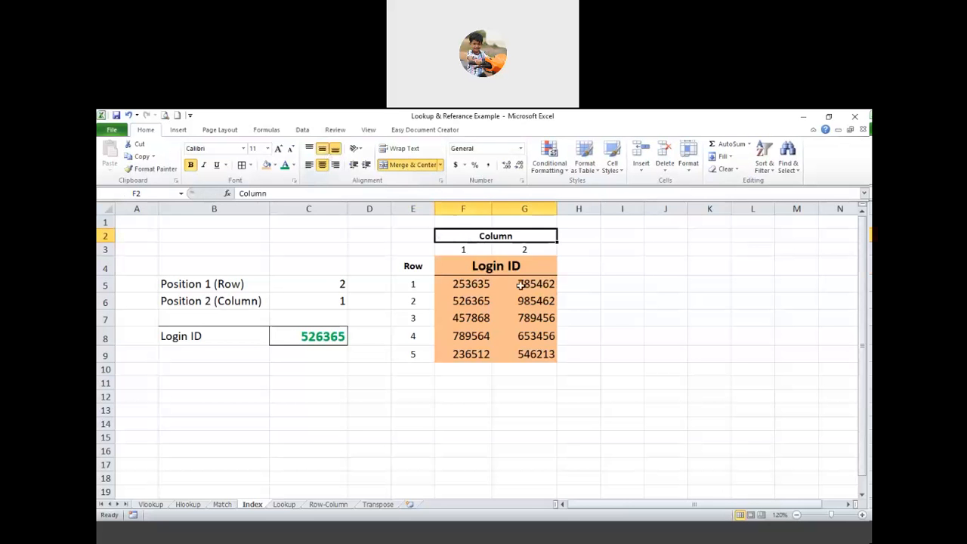
click(633, 324)
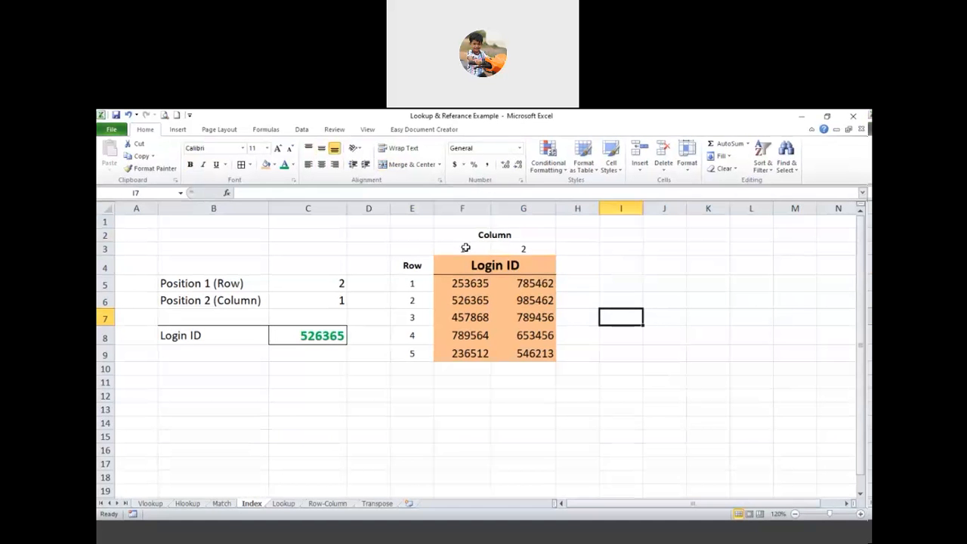
Trace the row and column positions from C5 and C6 to the matching table entry and compare it with the INDEX result in C8.
click(465, 248)
text(1)
click(501, 249)
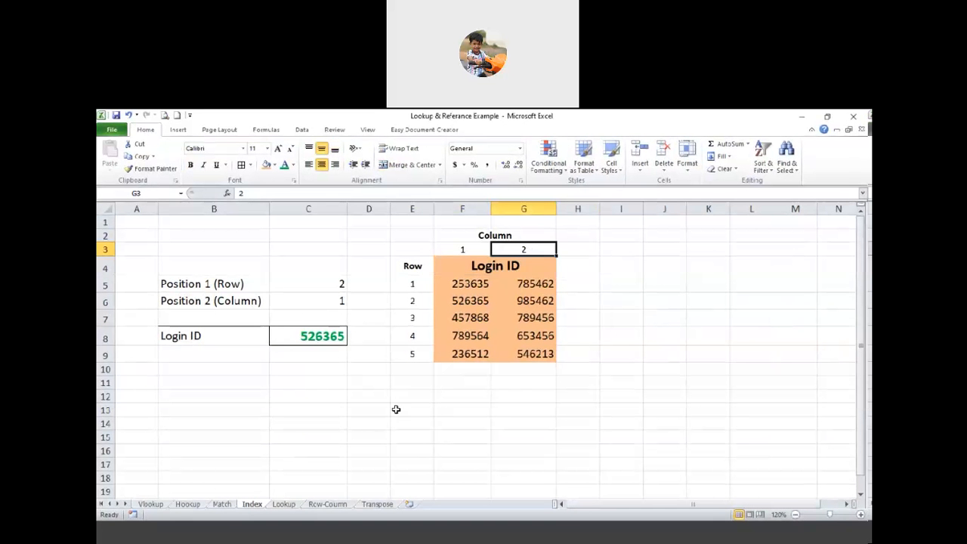
click(333, 284)
click(337, 301)
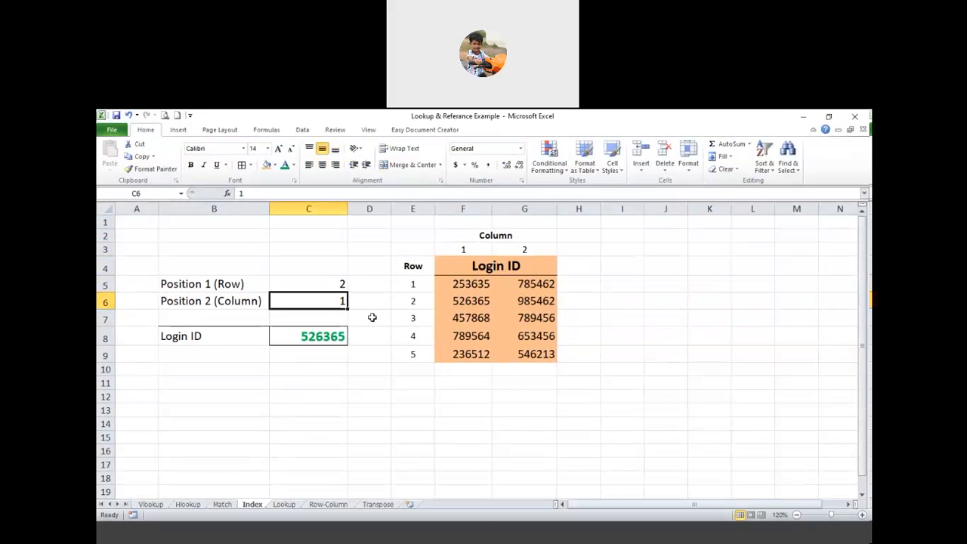
click(414, 304)
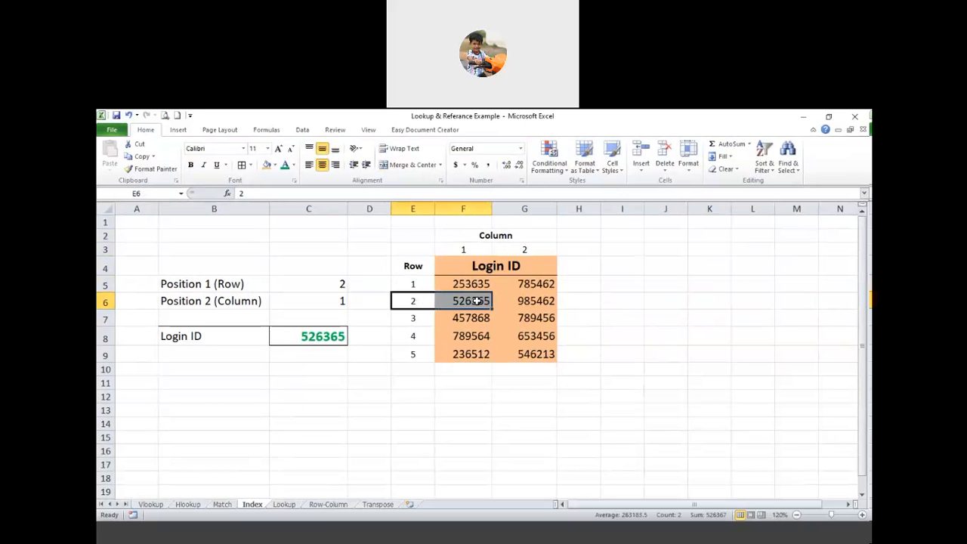
click(465, 299)
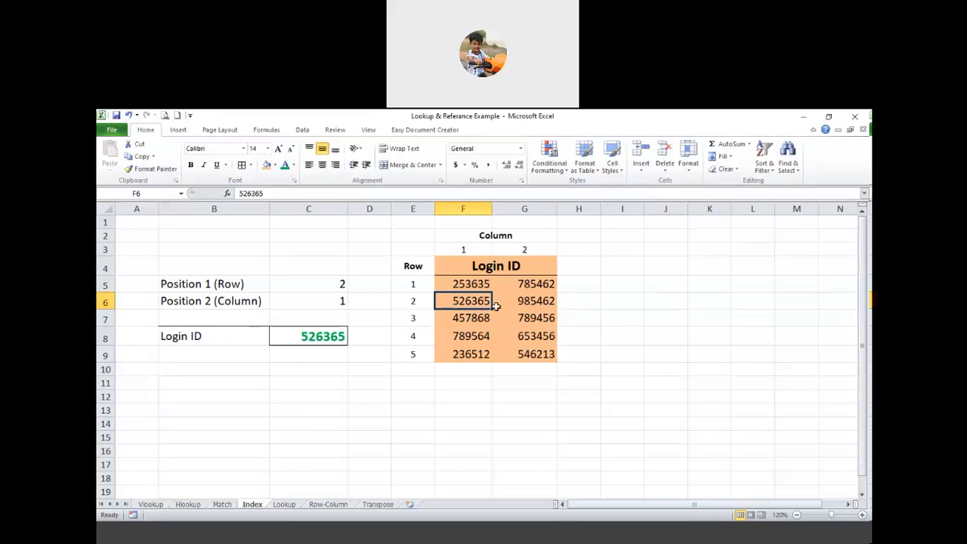
click(323, 340)
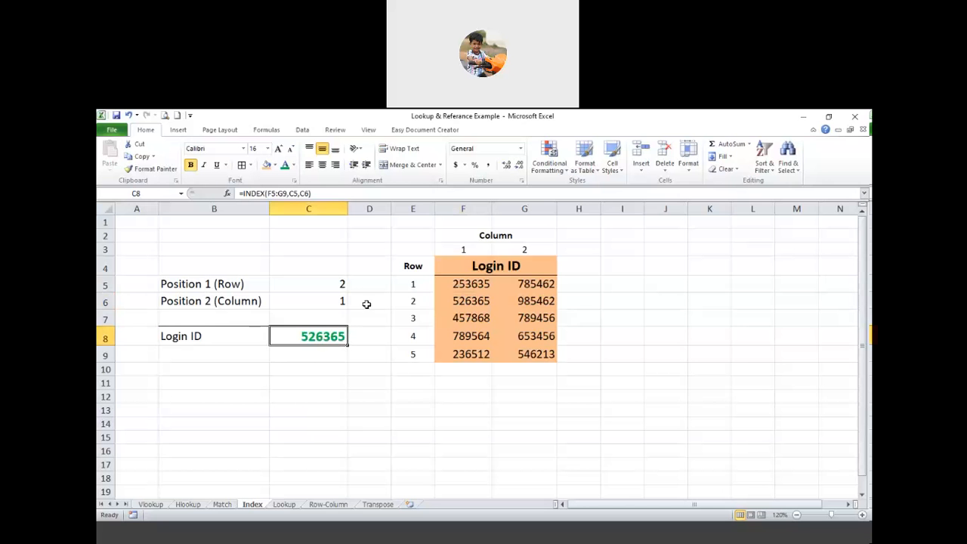
Set the Position 1 (Row) value in C5 to 5.
click(338, 284)
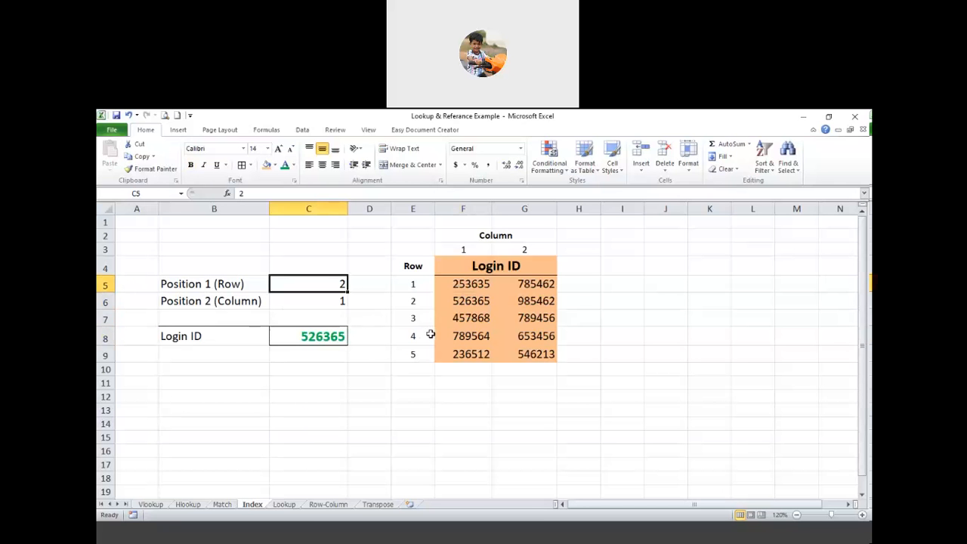
text(5)
click(333, 302)
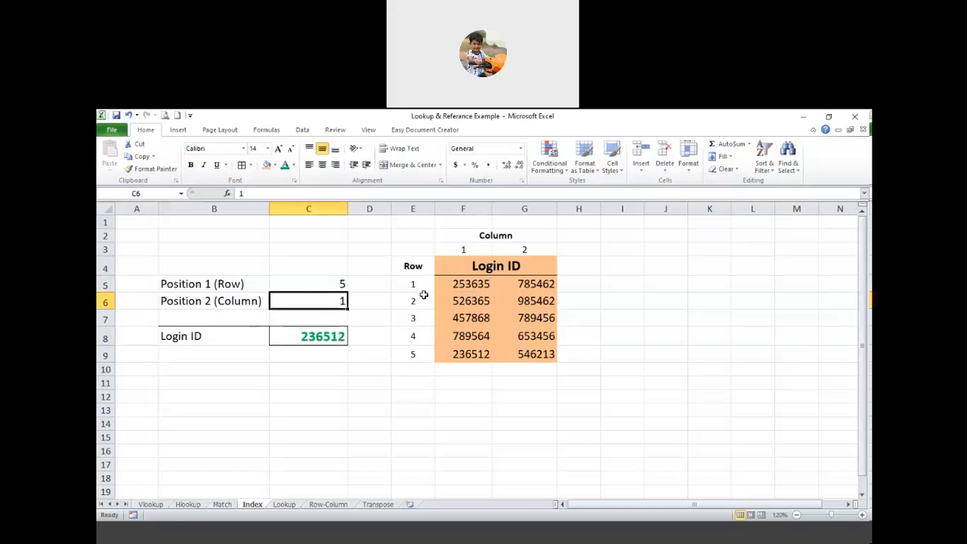
Check the INDEX result in C8 by tracing row 5 and column 1 to their intersection in F9.
click(462, 355)
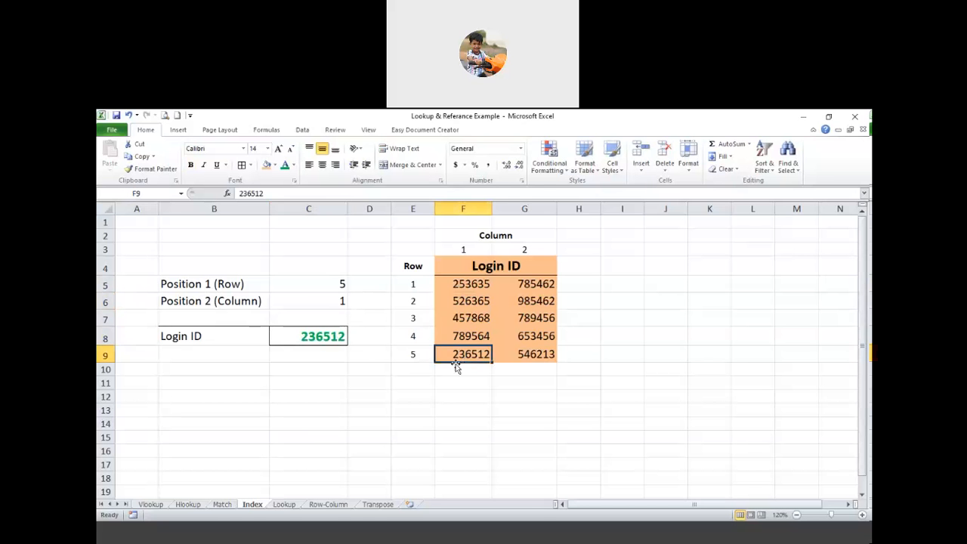
click(323, 337)
click(341, 283)
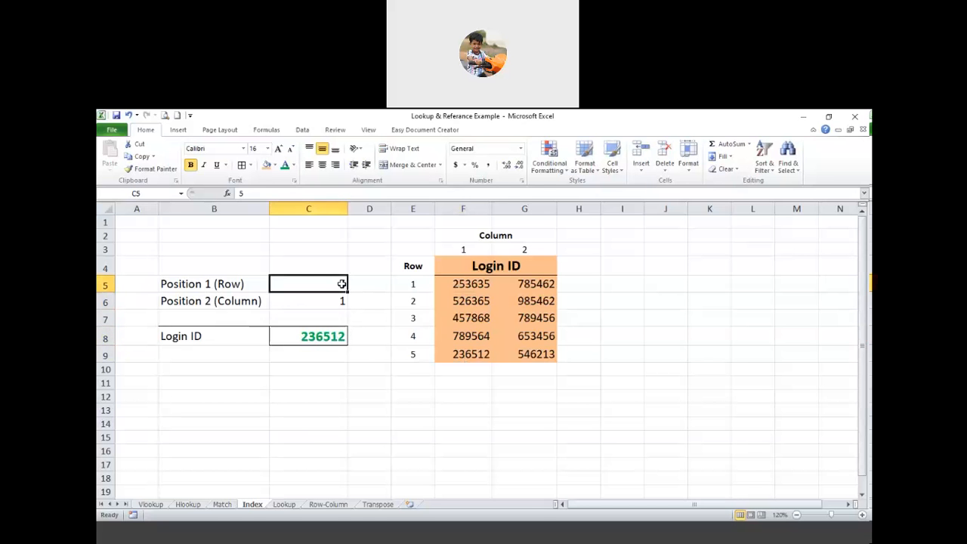
click(407, 357)
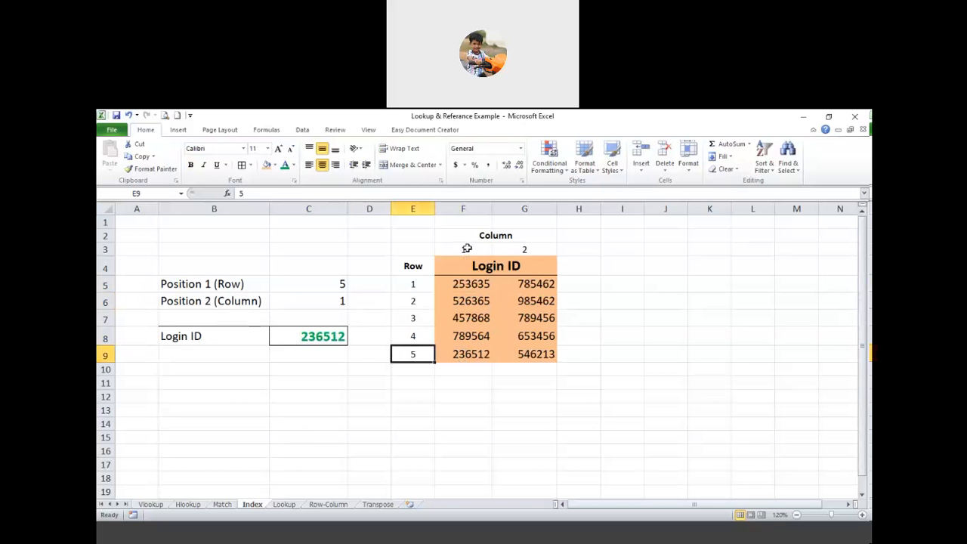
click(464, 251)
drag(424, 356, 469, 355)
drag(460, 253, 464, 352)
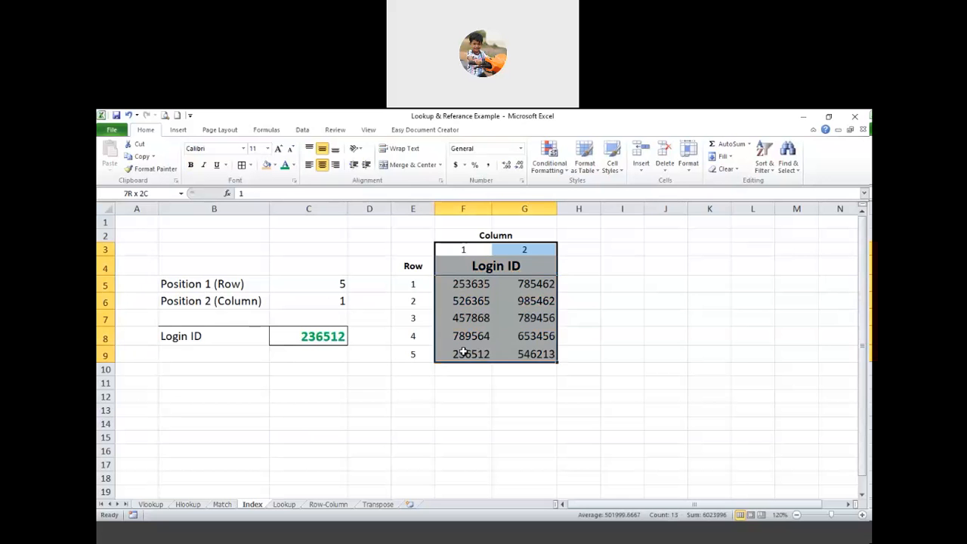
click(464, 353)
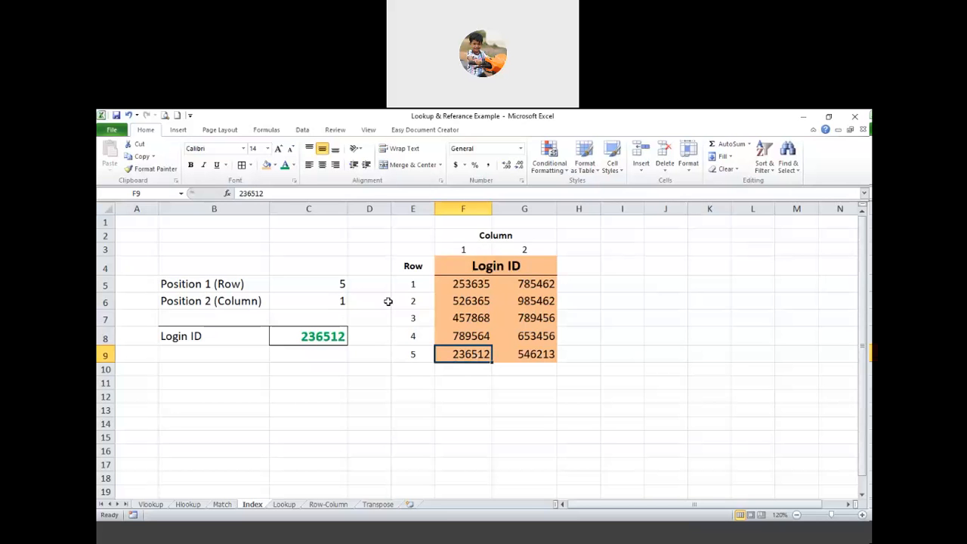
Set the Position 2 (Column) value in C6 to 2 and compare the result in C8 with G9.
click(340, 302)
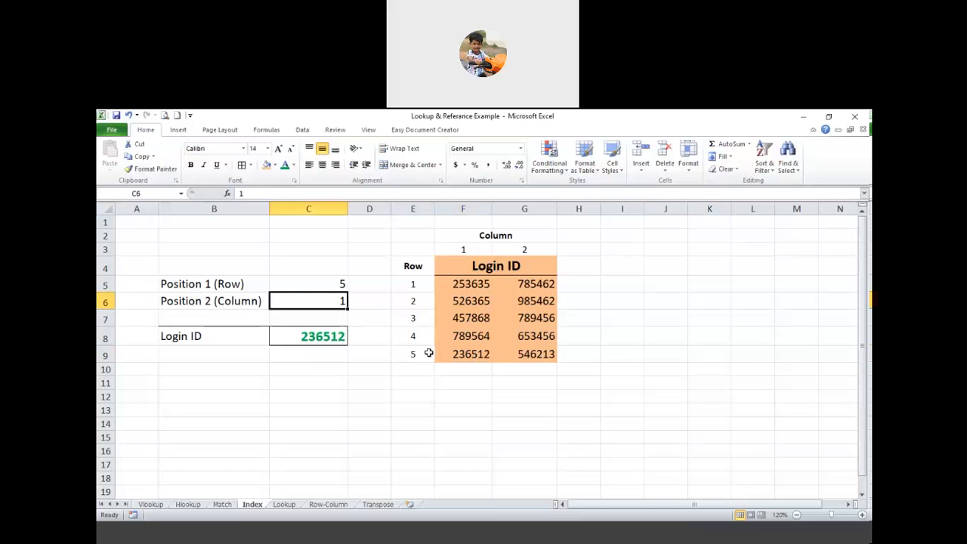
text(2)
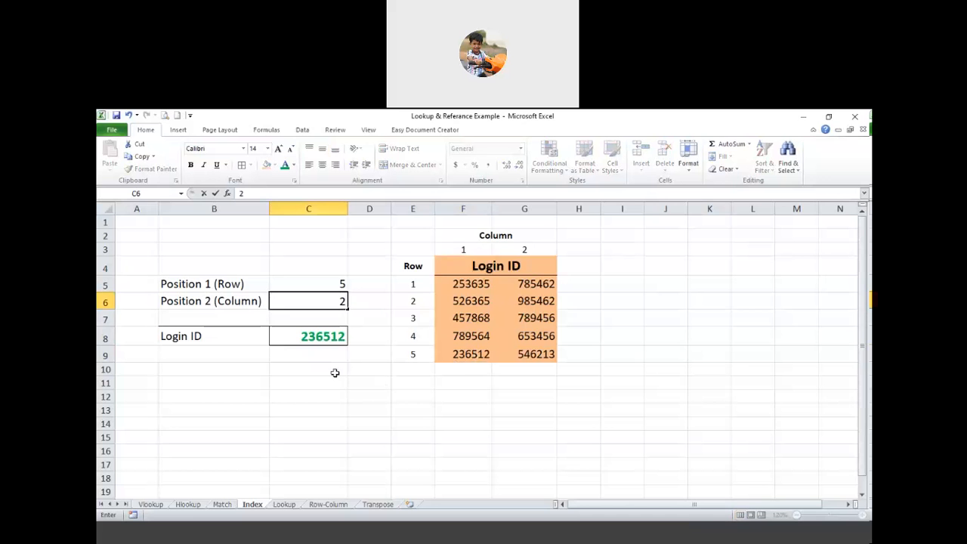
click(334, 372)
click(335, 336)
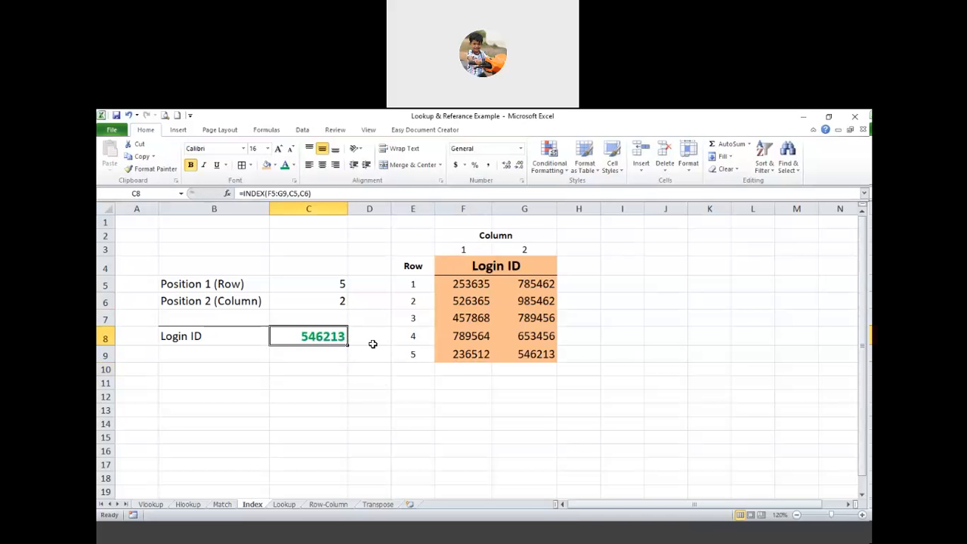
click(529, 355)
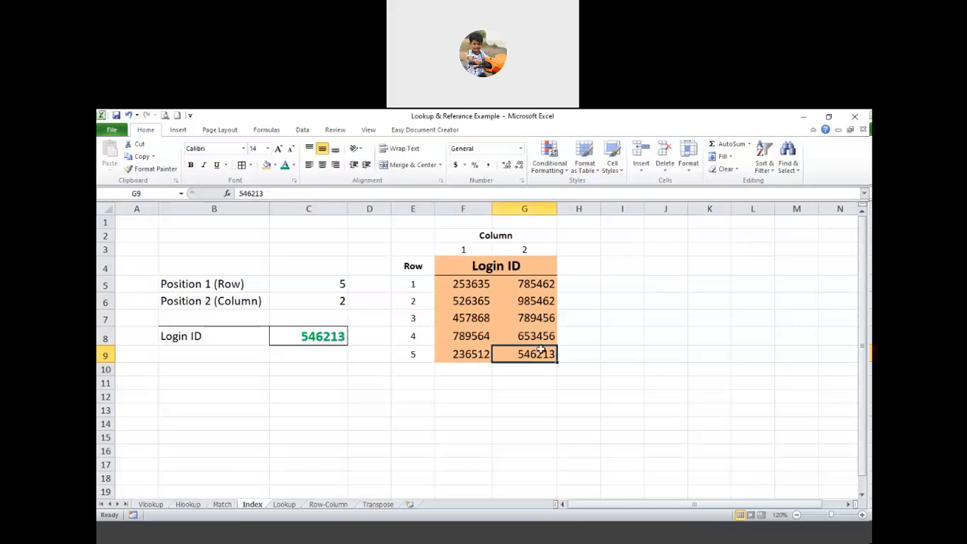
Trace row 5 and column 2 to their intersection in G9 and compare it with the INDEX formula result in C8.
click(423, 356)
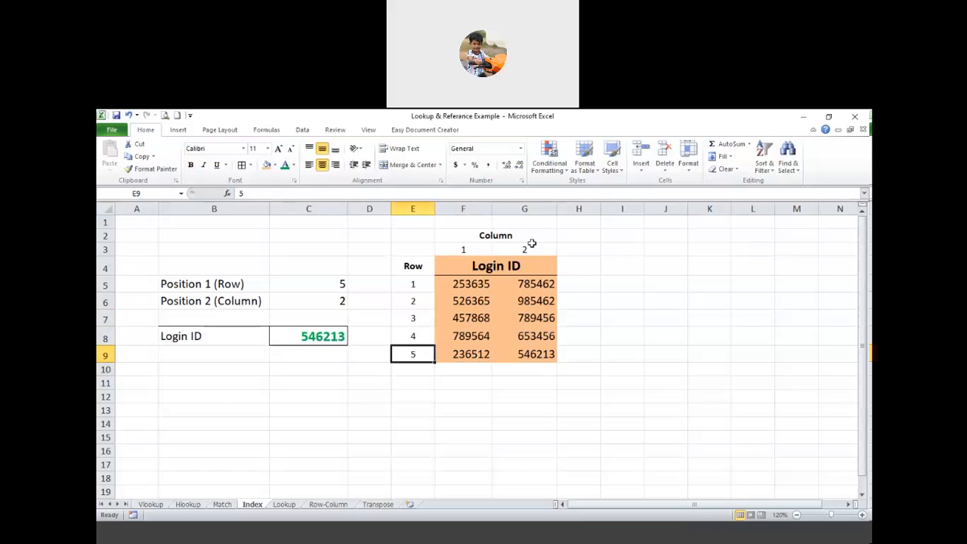
click(529, 354)
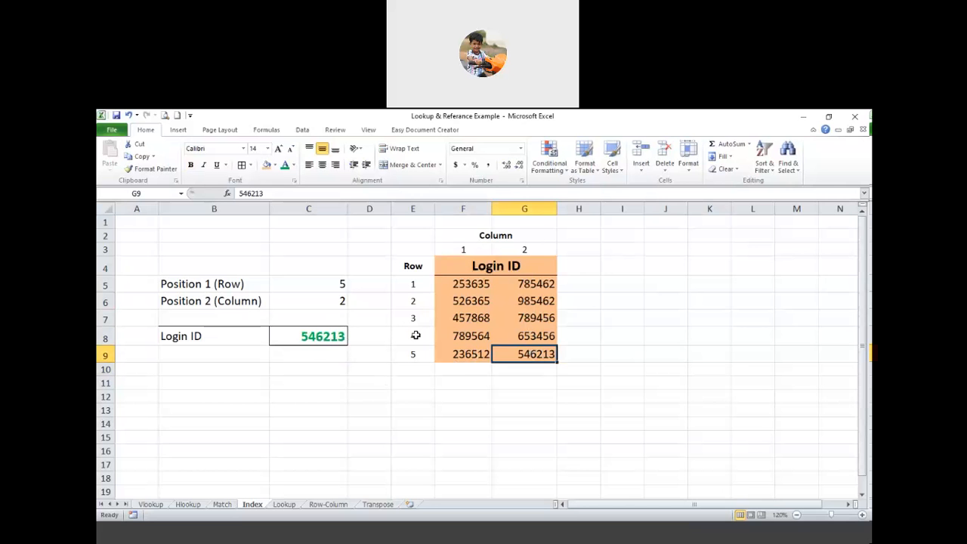
click(331, 337)
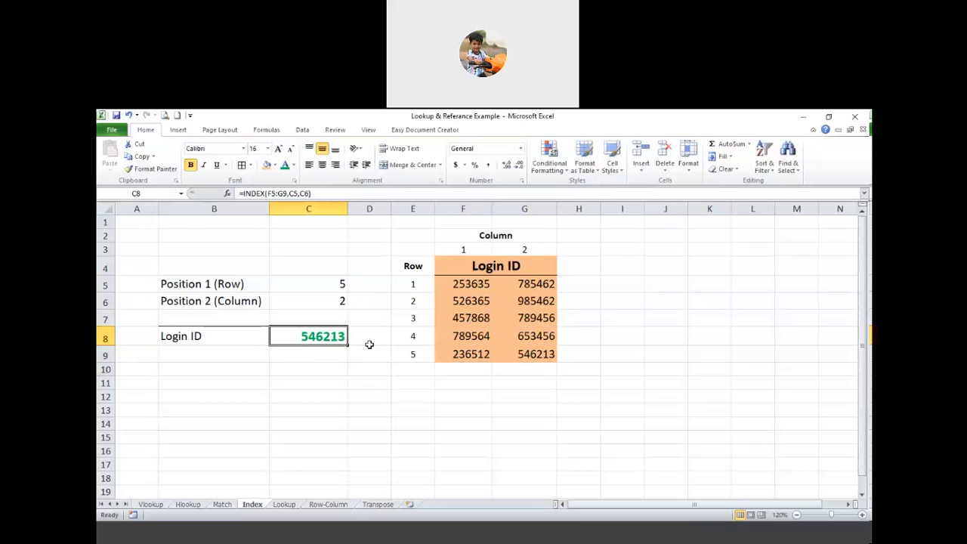
Open the Lookup sheet and examine the LOOKUP formula in B6, the source table and the ID in A6.
click(285, 504)
click(285, 387)
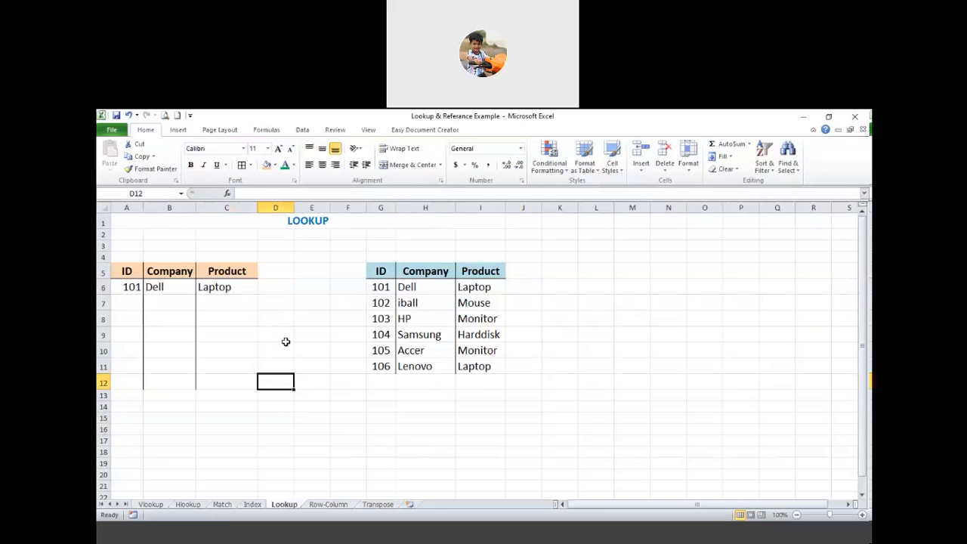
click(177, 289)
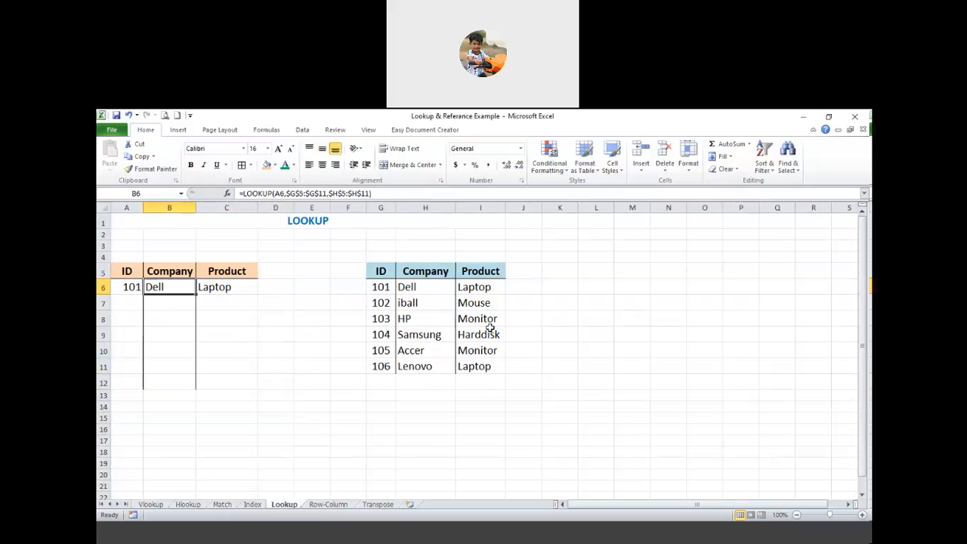
click(465, 331)
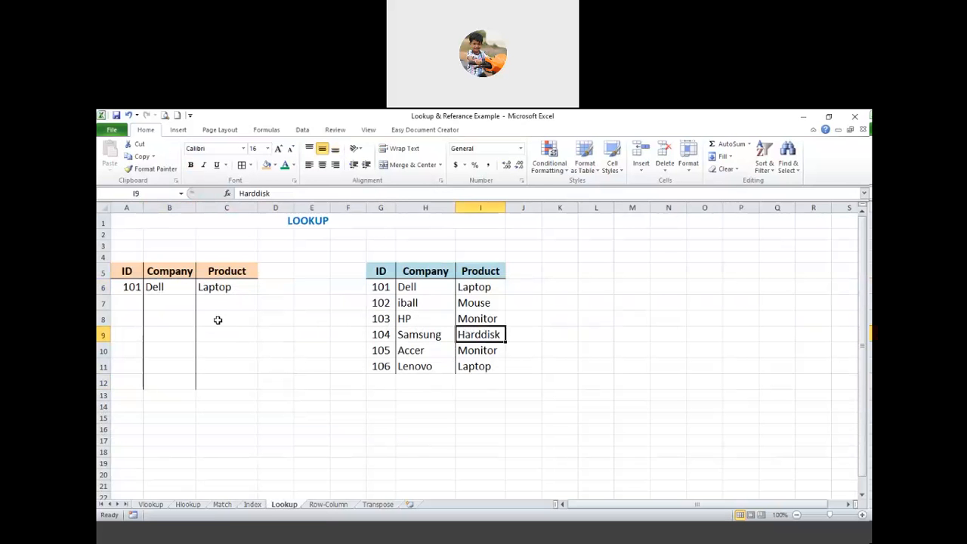
click(128, 288)
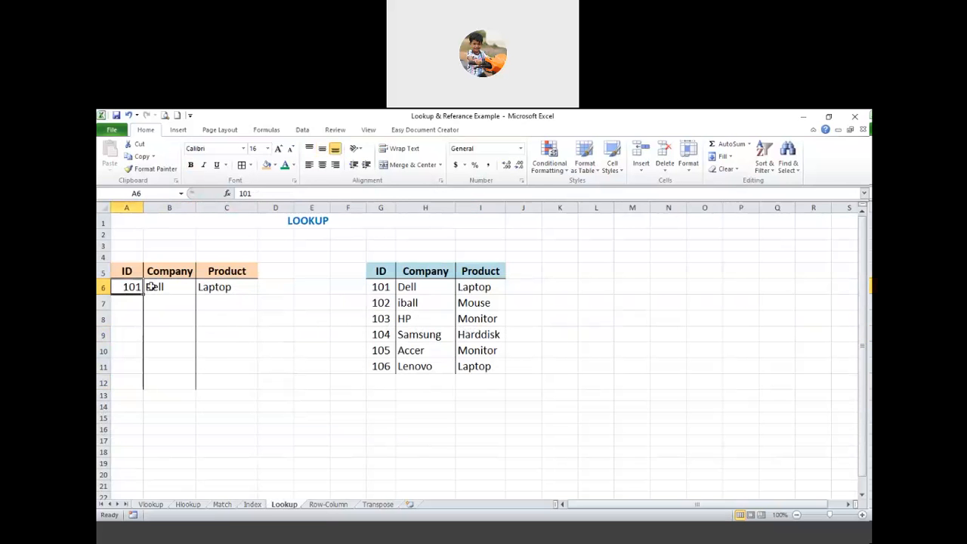
Clear the Company and Product formulas in B6:C6.
click(151, 287)
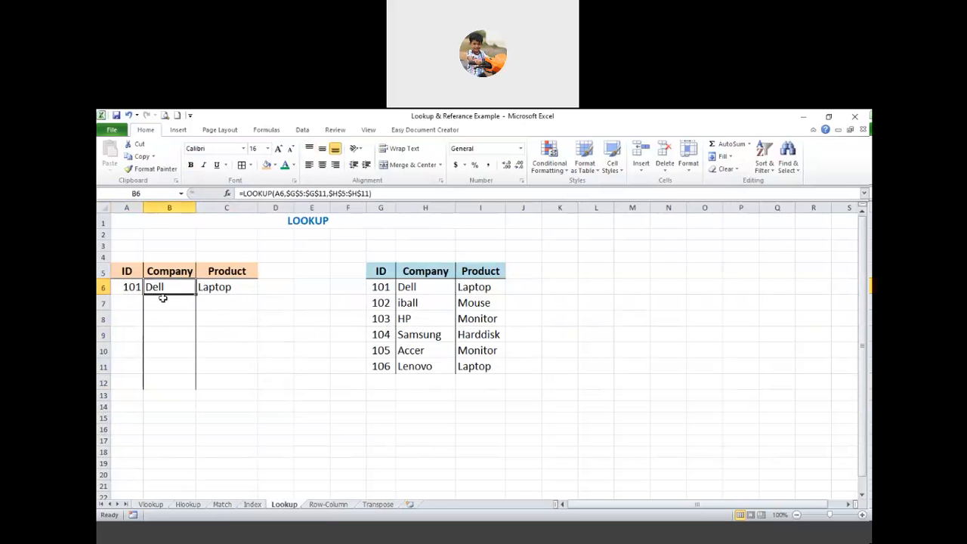
shift+click(233, 295)
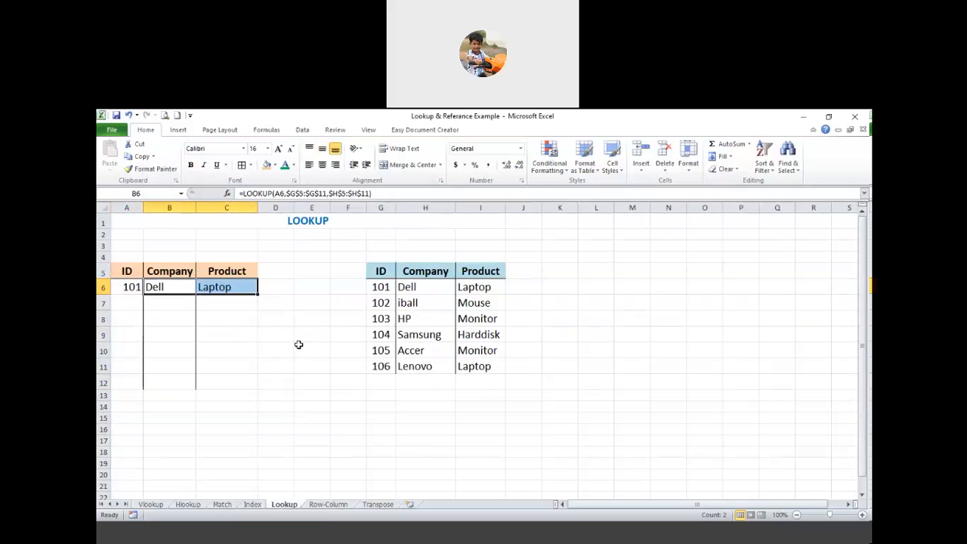
key(Delete)
click(237, 352)
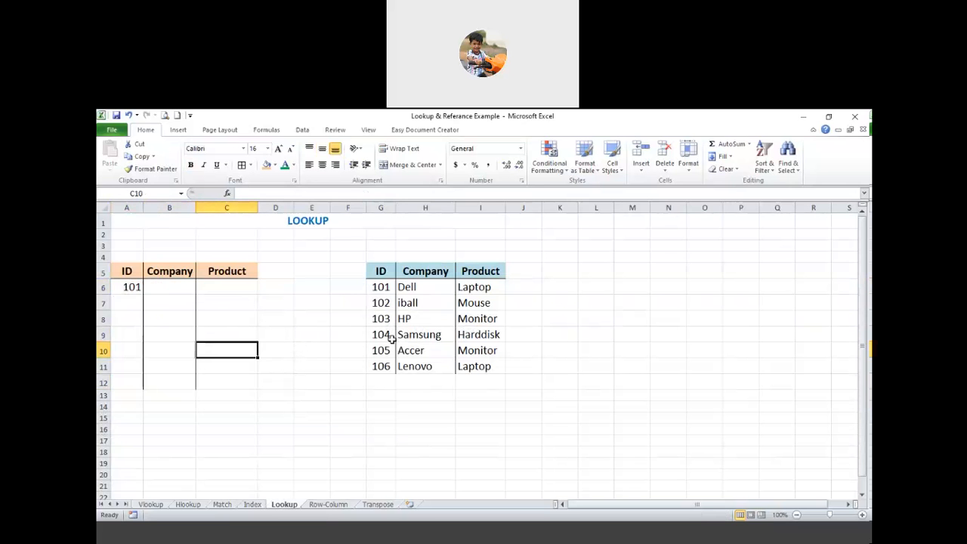
Begin a LOOKUP formula in the Company cell B6 with A6 as the lookup value.
click(165, 289)
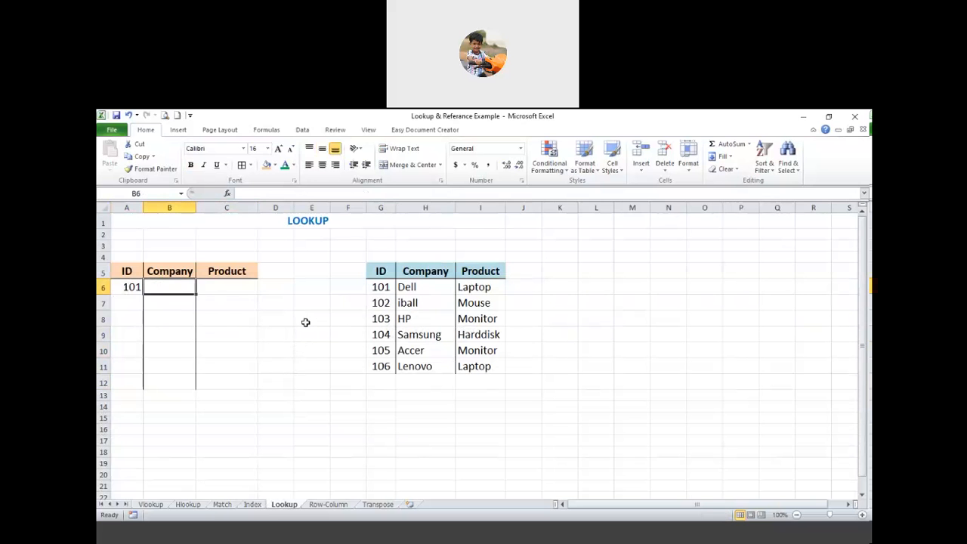
text(=)
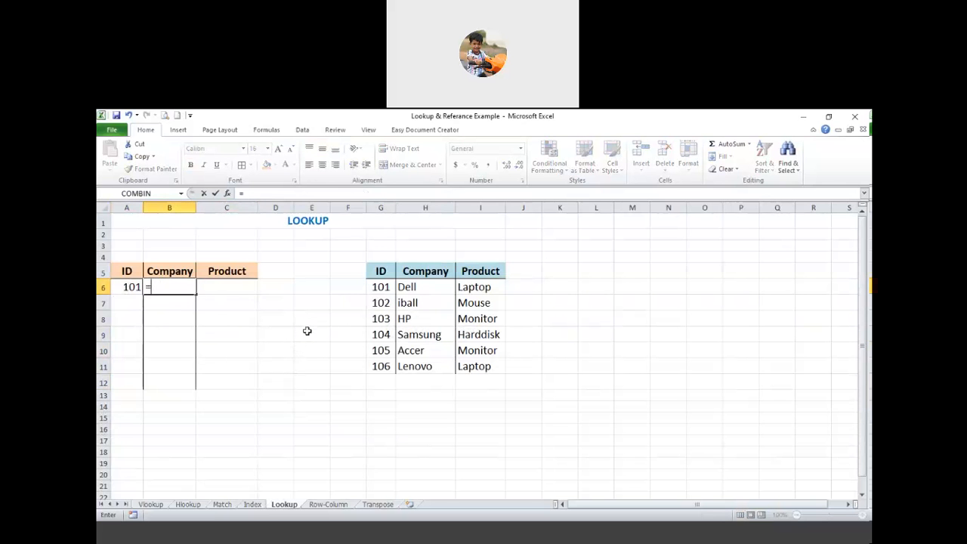
text(lo)
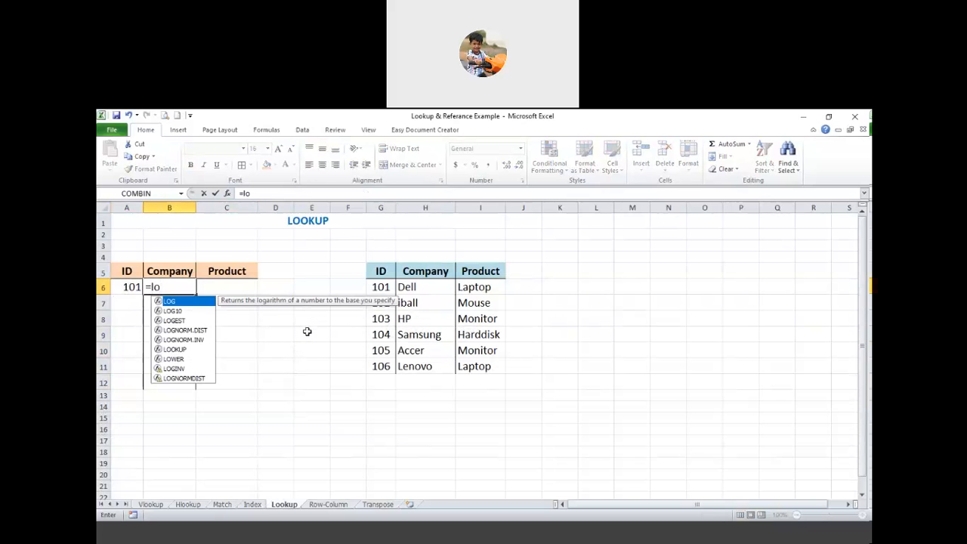
text(o)
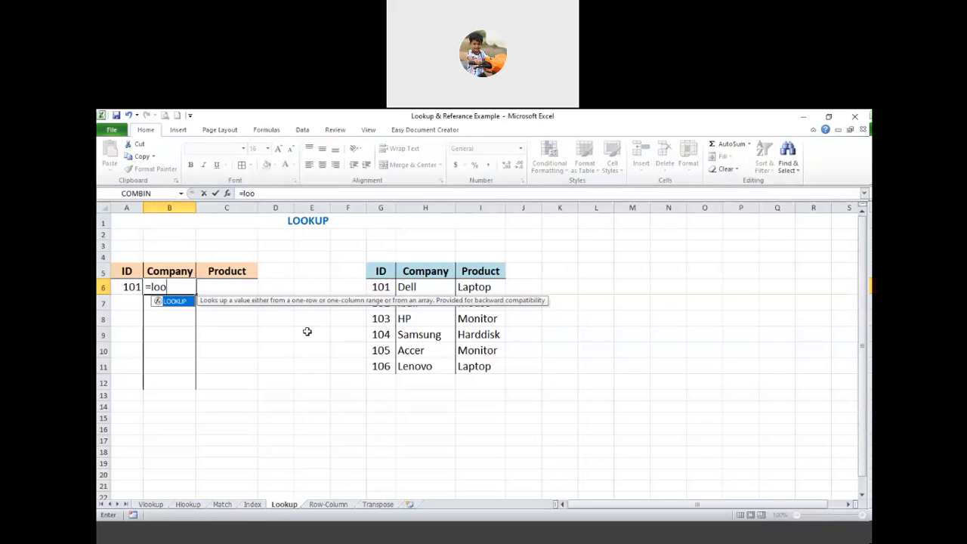
key(Tab)
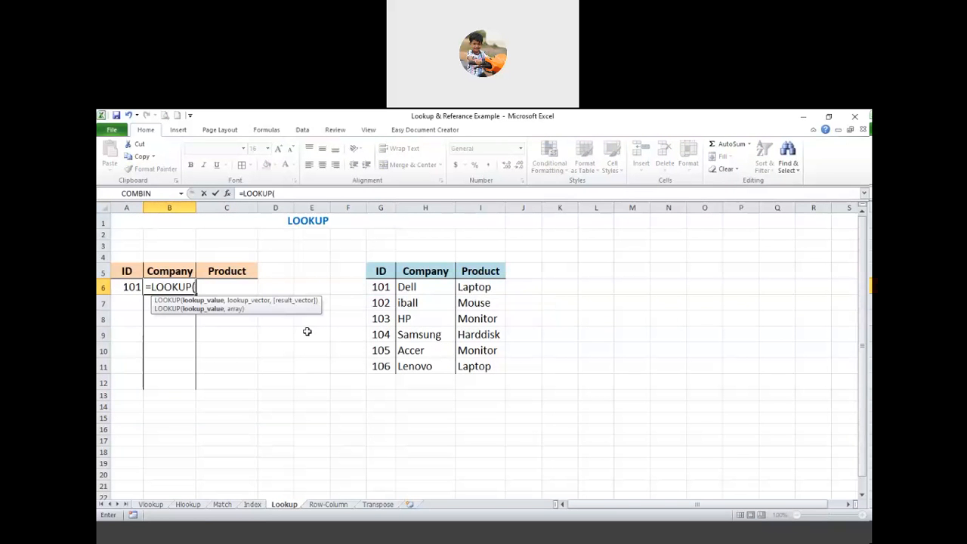
click(128, 286)
text(,)
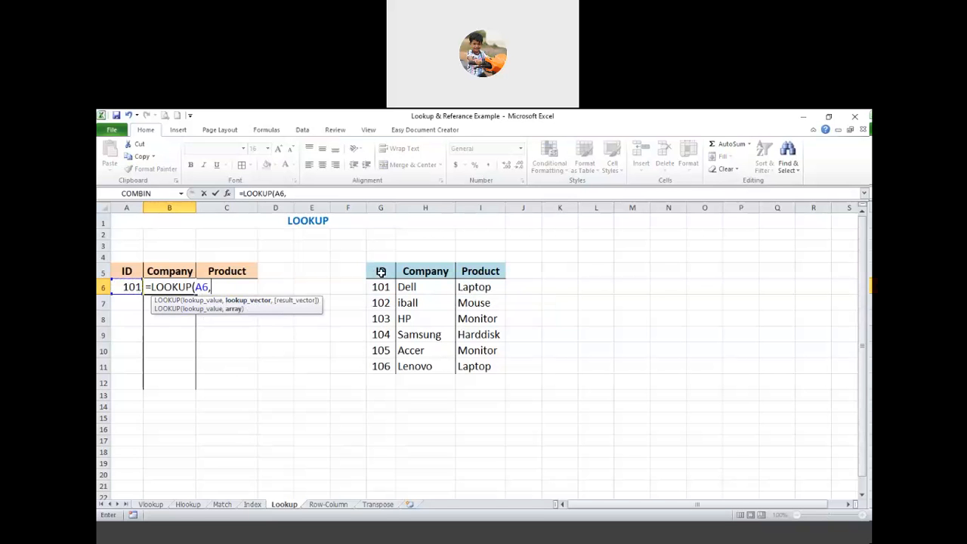
drag(381, 271, 474, 366)
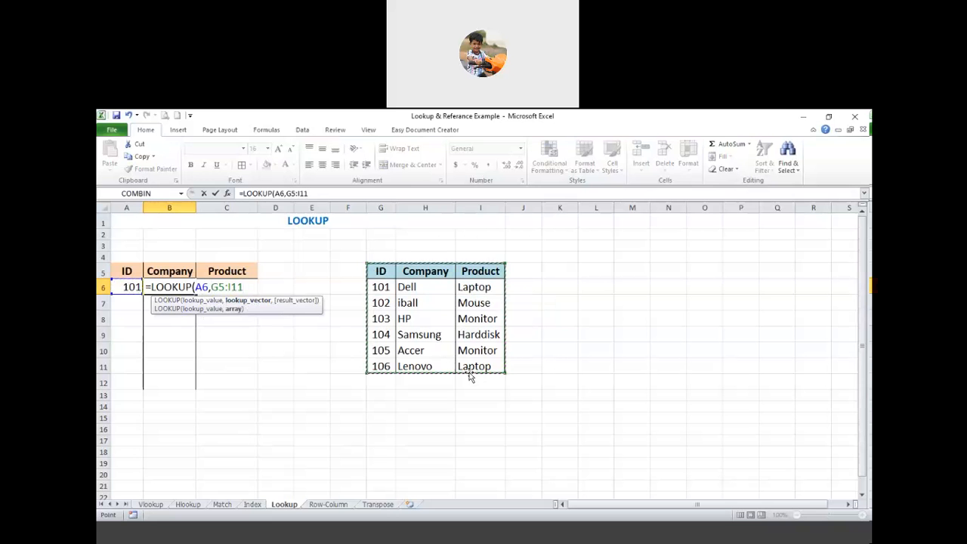
double_click(218, 286)
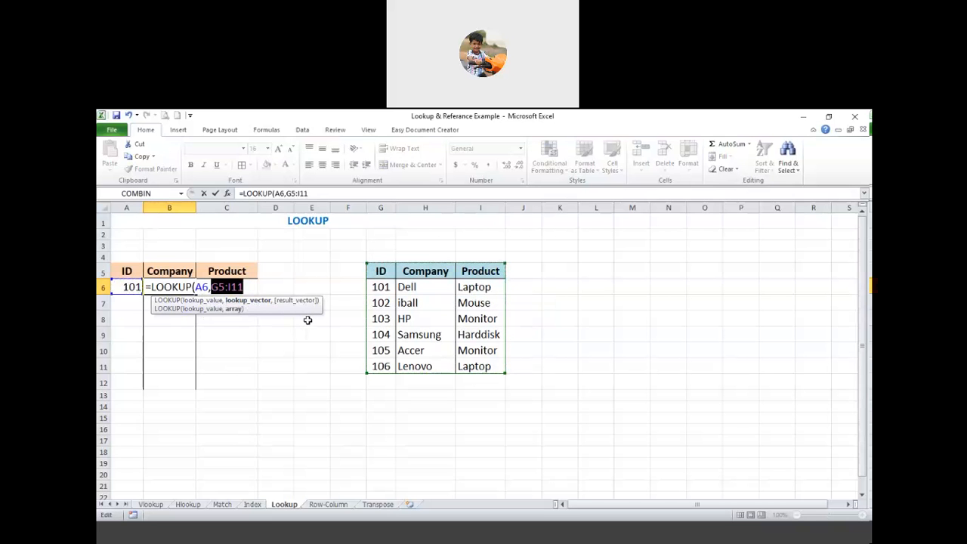
key(F4)
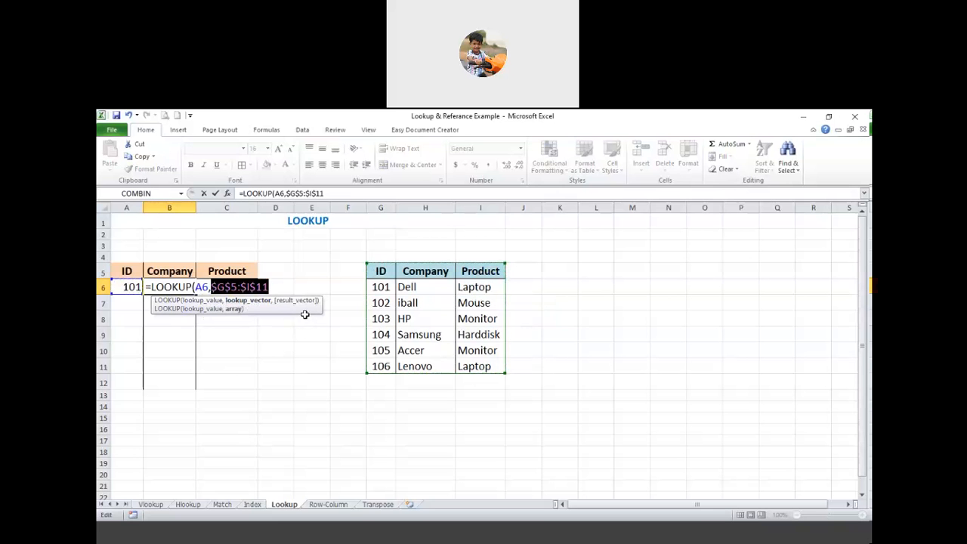
click(272, 285)
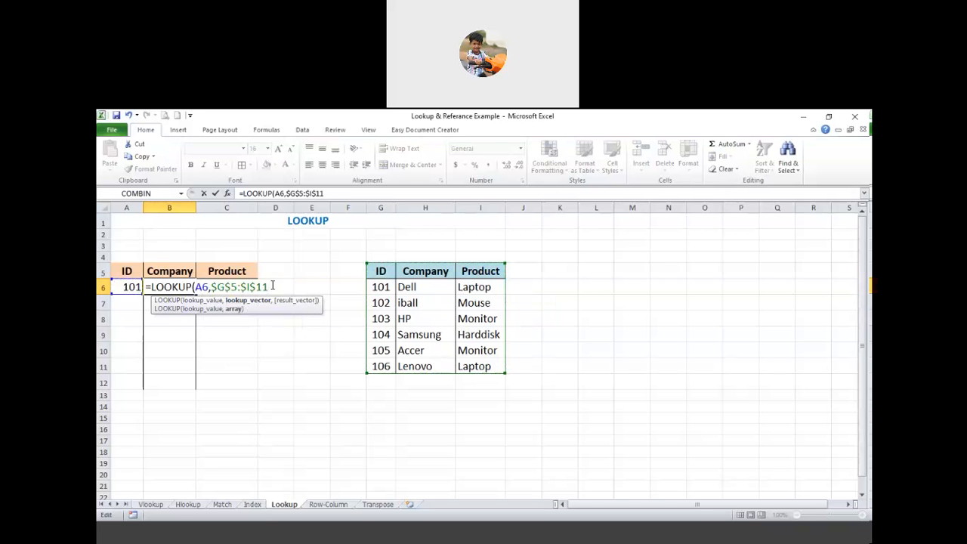
text(,)
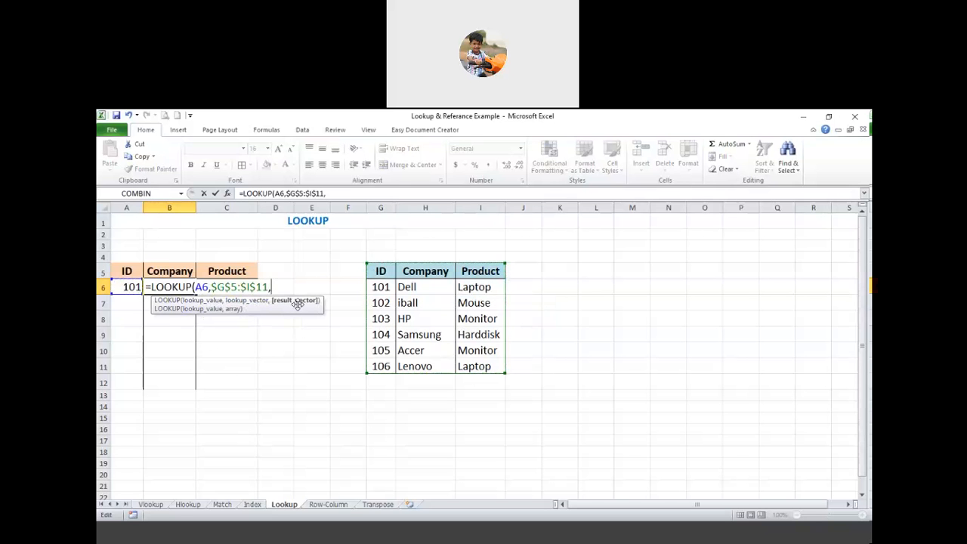
key(BackSpace)
key(BackSpace)
key(BackSpace)
key(BackSpace)
key(BackSpace)
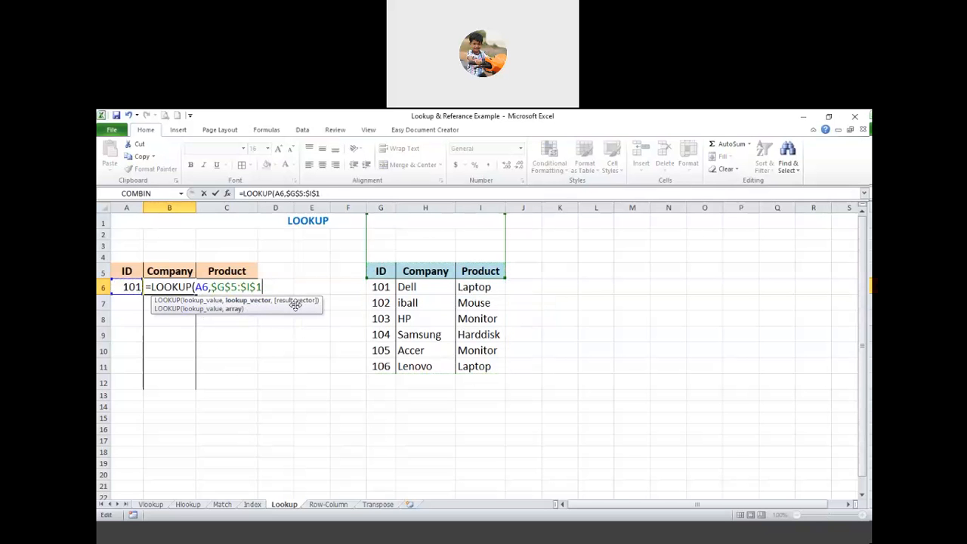
key(BackSpace)
key(BackSpace)
key(BackSpace)
key(BackSpace)
key(BackSpace)
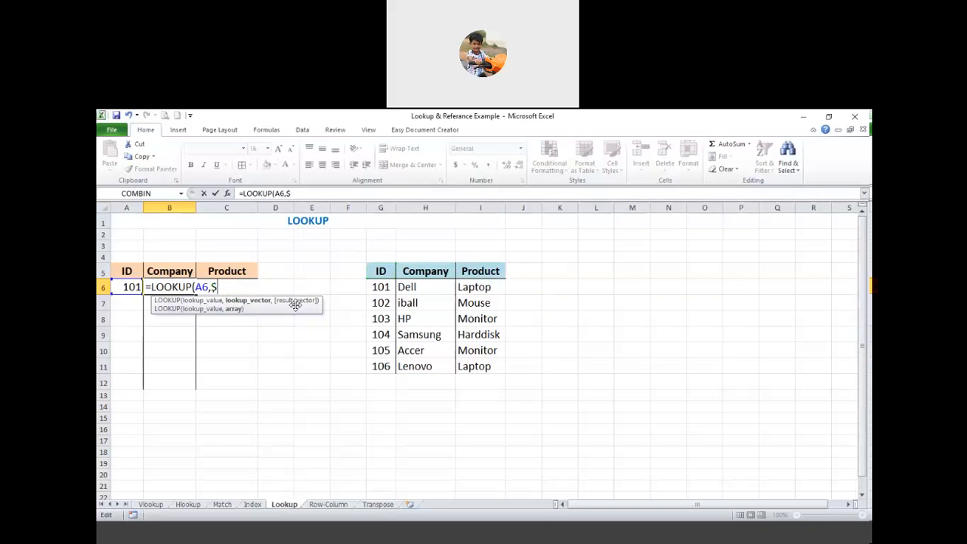
key(BackSpace)
Use the absolute ID range $G$5:$G$11 as the lookup vector and the Company range H5:H11 as the result vector.
drag(381, 271, 379, 366)
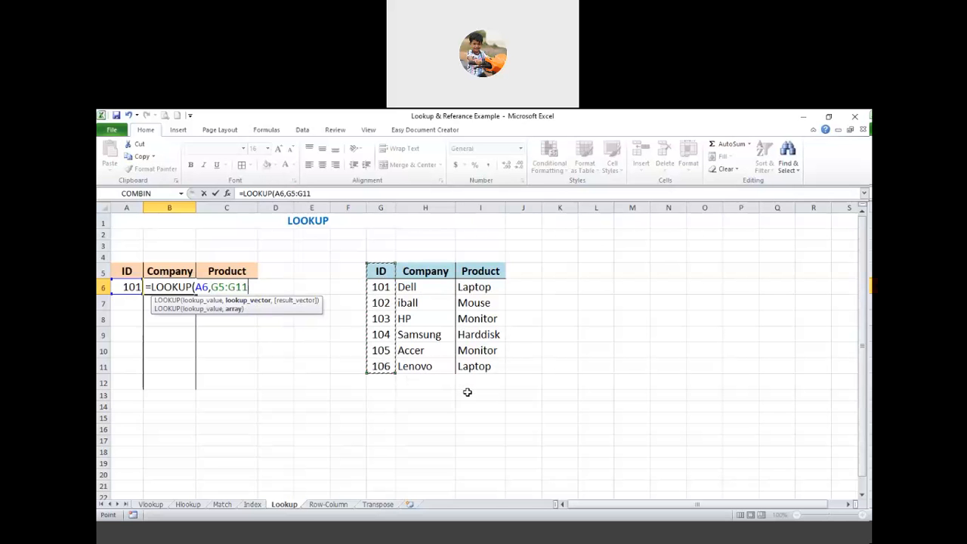
key(F4)
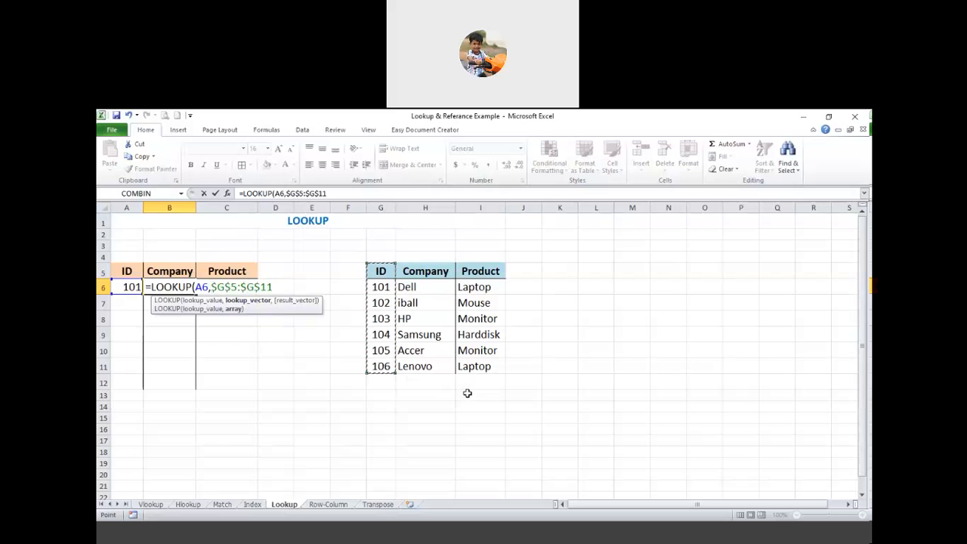
text(,)
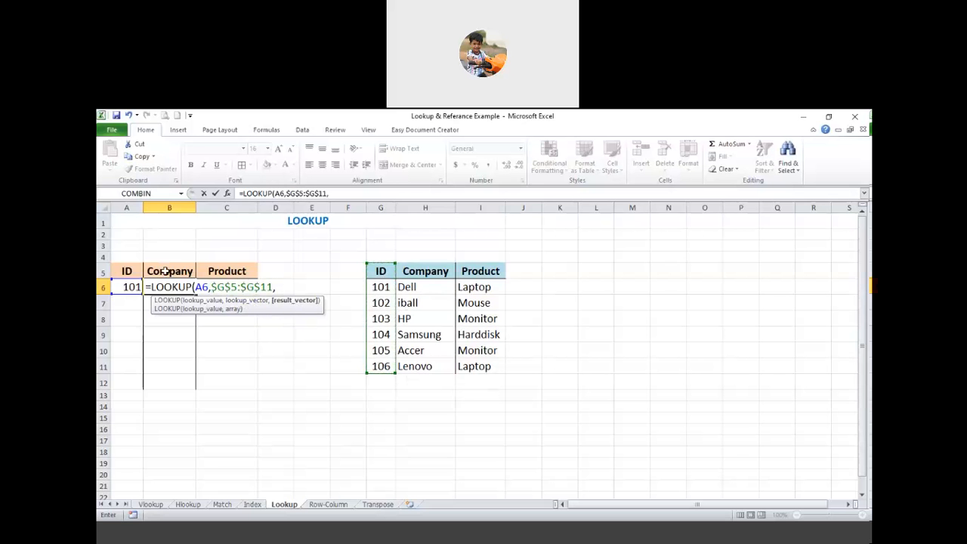
click(421, 270)
drag(421, 315, 421, 367)
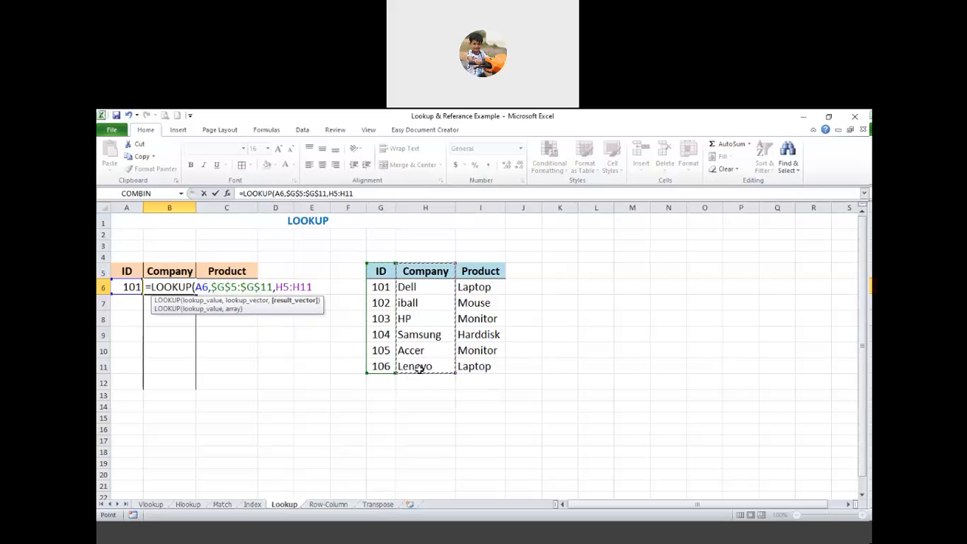
key(shift+Left)
key(shift+Left)
key(shift+Left)
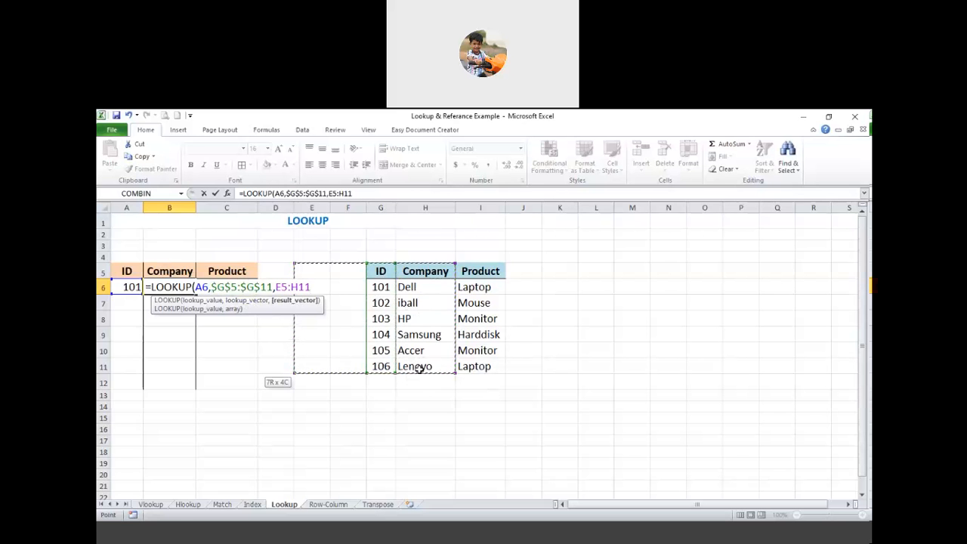
key(shift+Right)
key(shift+Right)
key(shift+Right)
key(shift+Right)
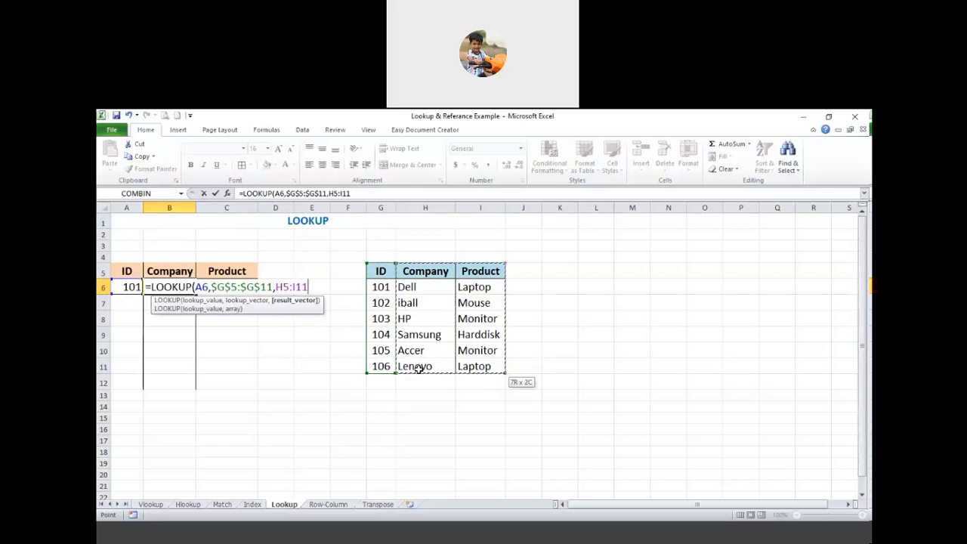
key(shift+Left)
Make the result vector absolute as $H$5:$H$11 and complete the LOOKUP formula in B6.
drag(312, 287, 276, 287)
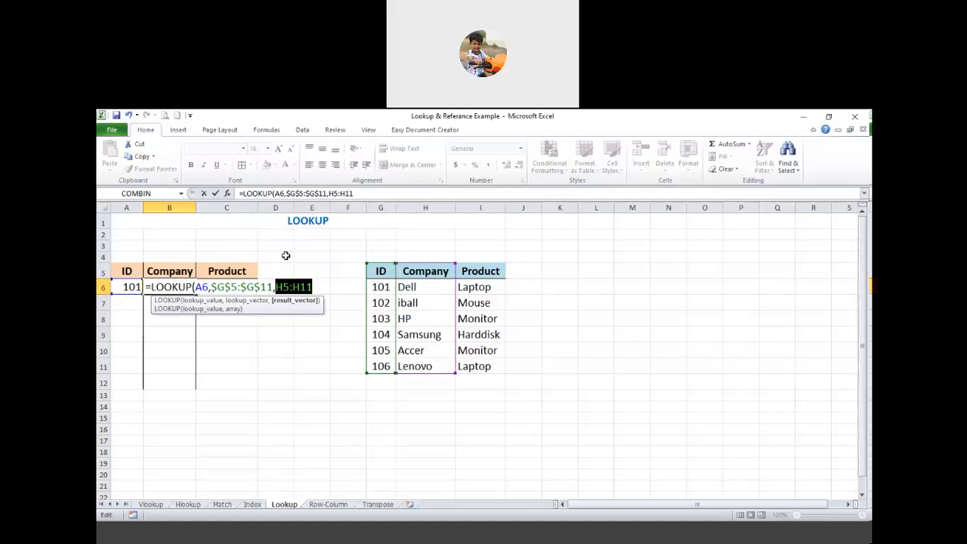
key(F4)
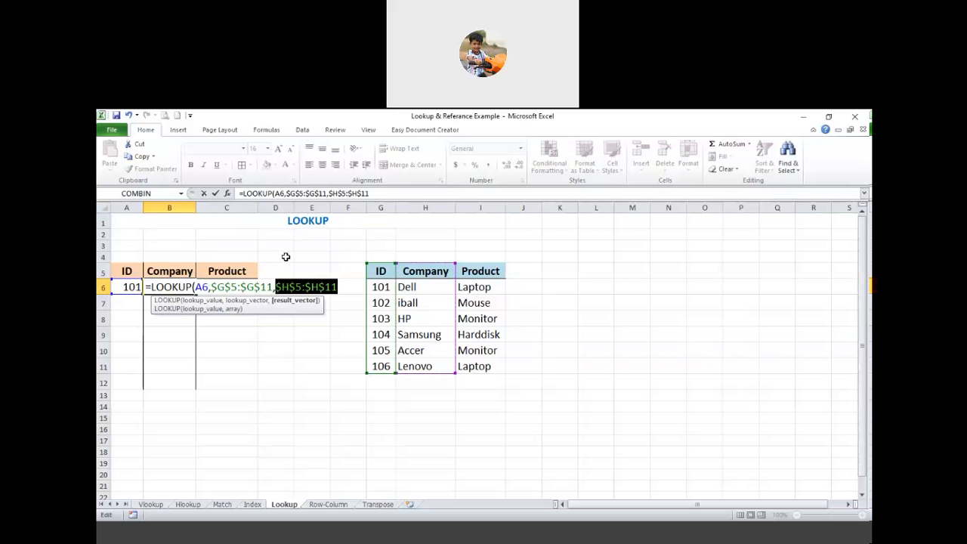
key(Right)
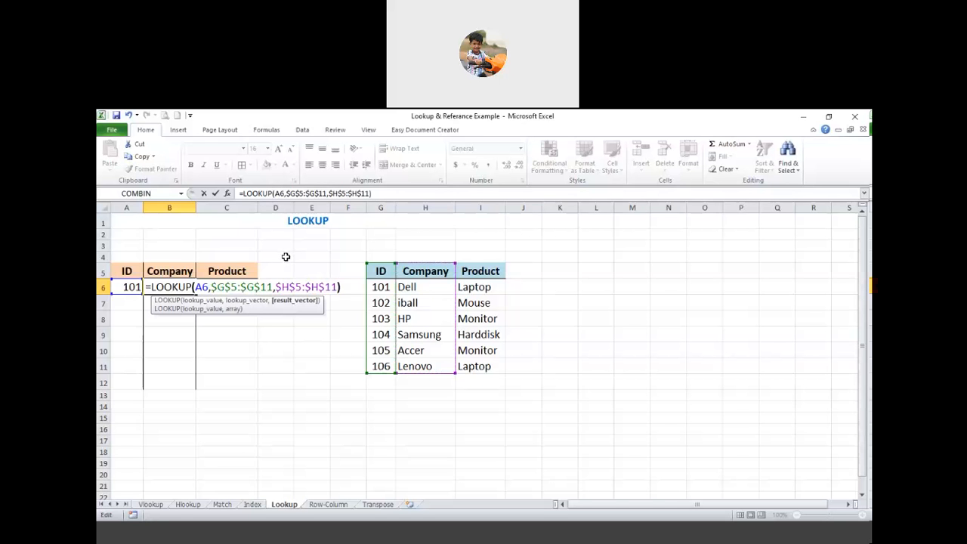
key(Return)
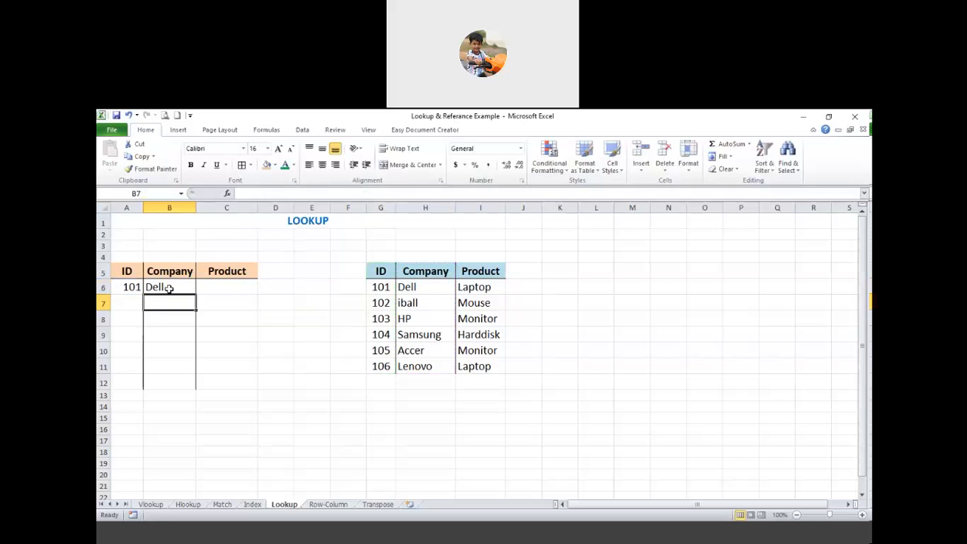
Review the arguments of the completed LOOKUP formula in the Company cell B6.
click(170, 288)
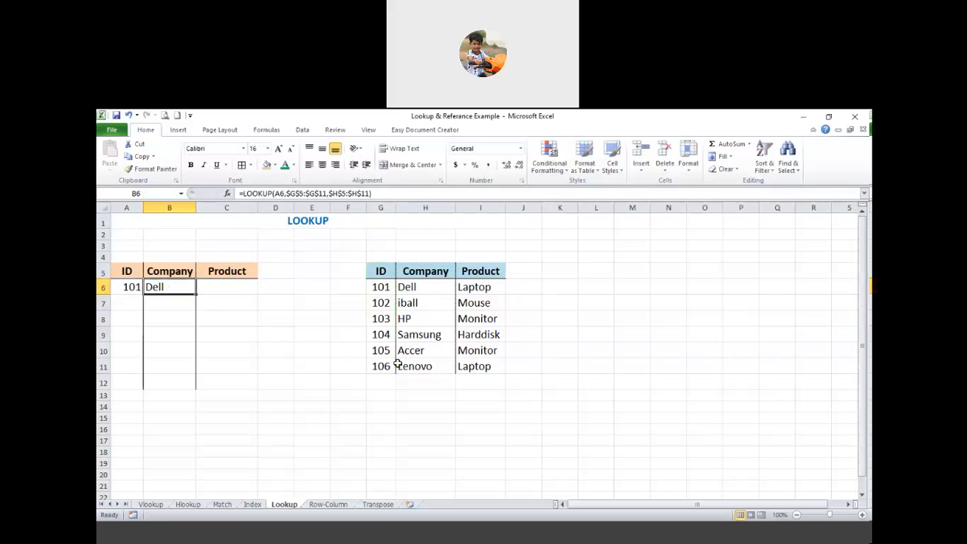
double_click(178, 288)
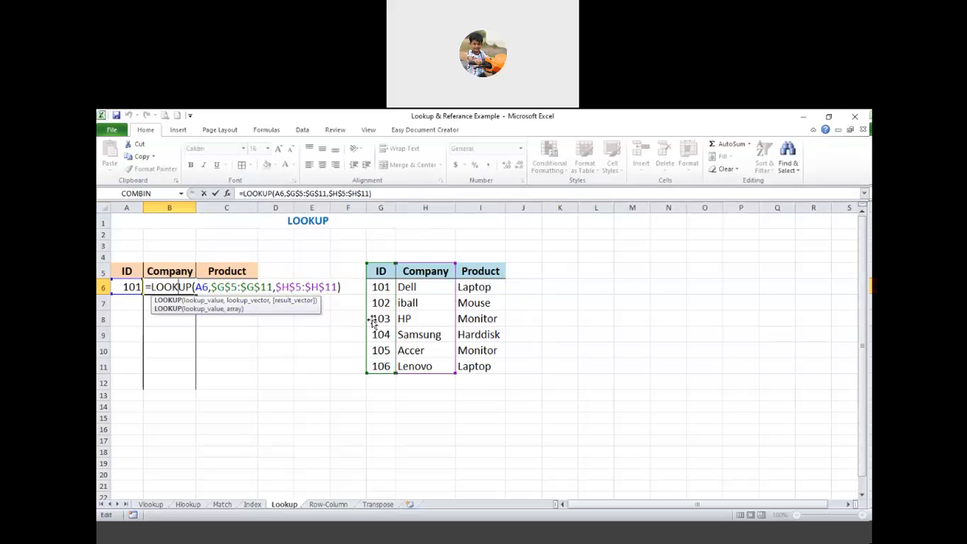
click(345, 287)
key(Return)
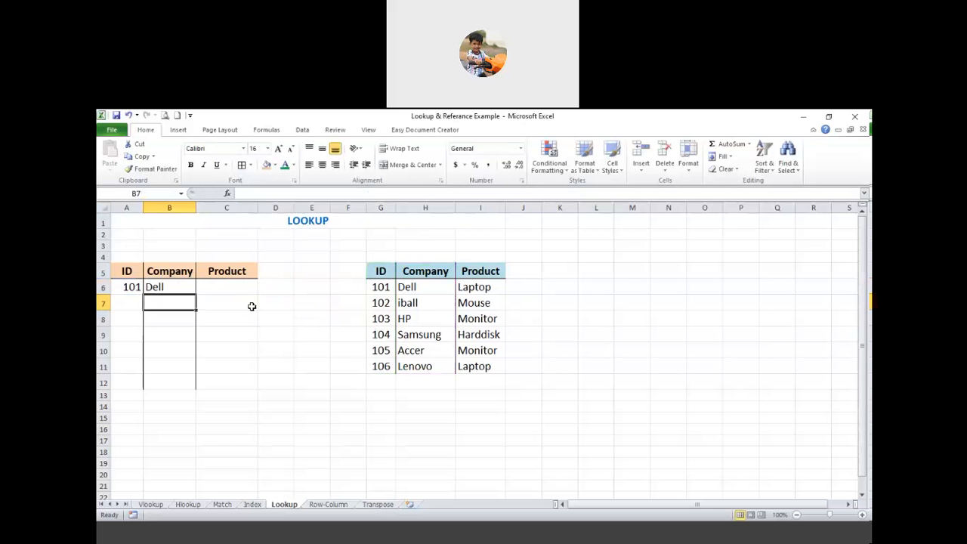
key(Up)
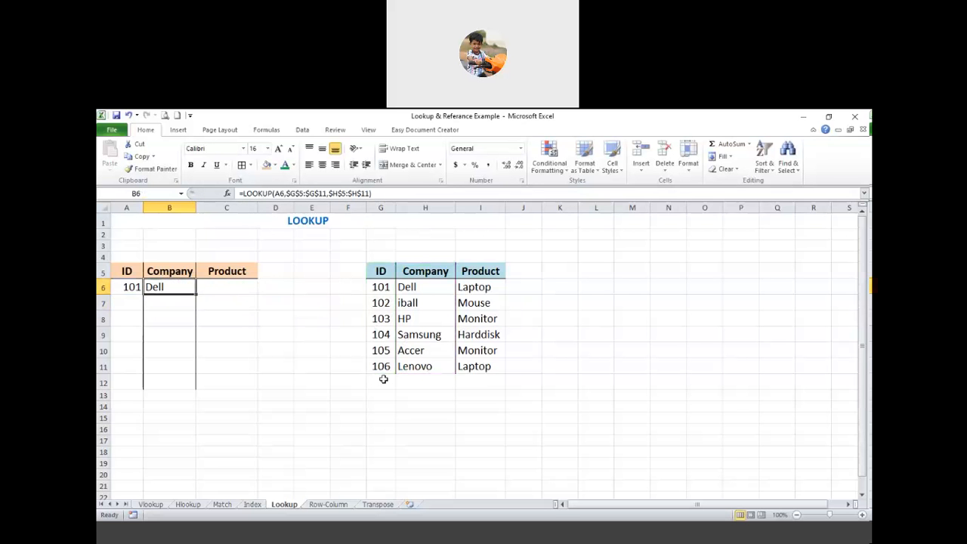
Set the ID in A6 to 105 and compare the returned company with the matching lookup table row.
click(130, 287)
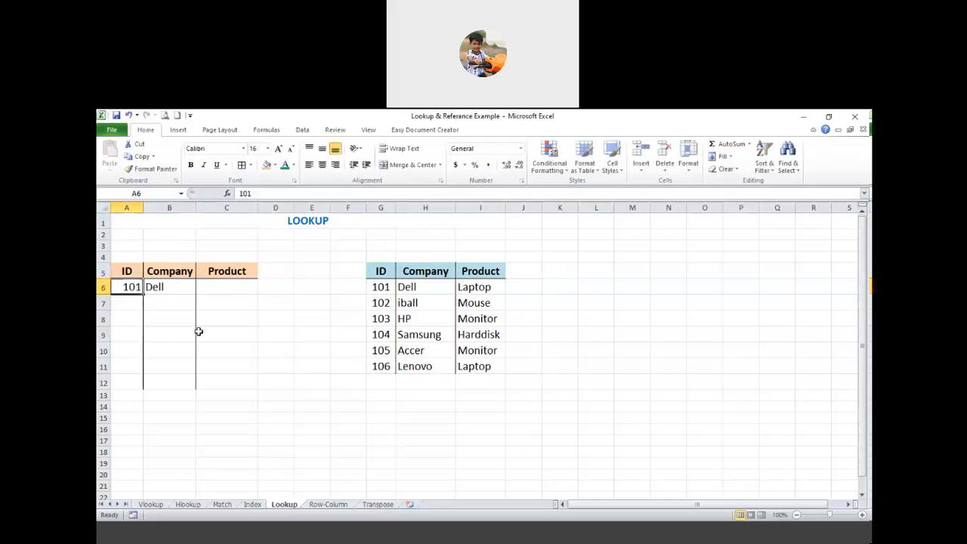
text(105)
key(Return)
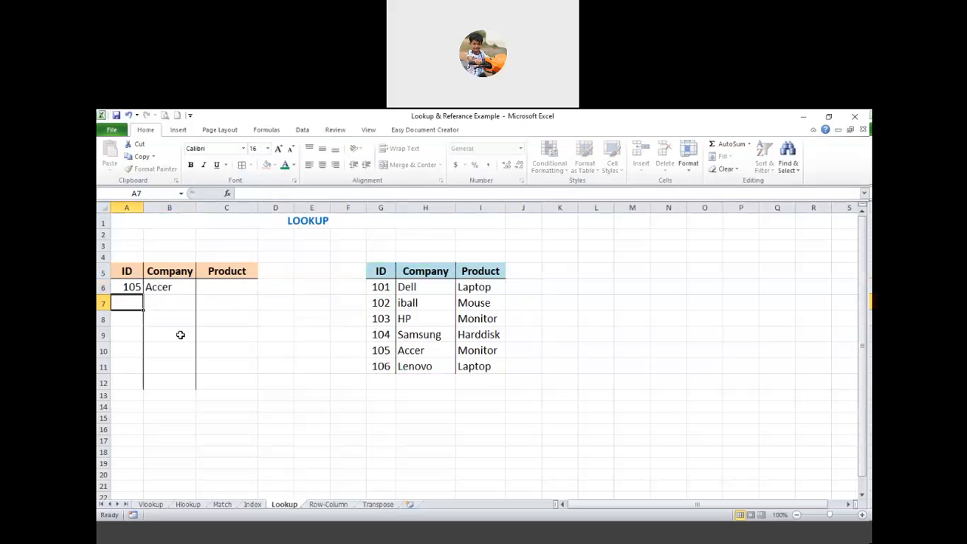
click(169, 284)
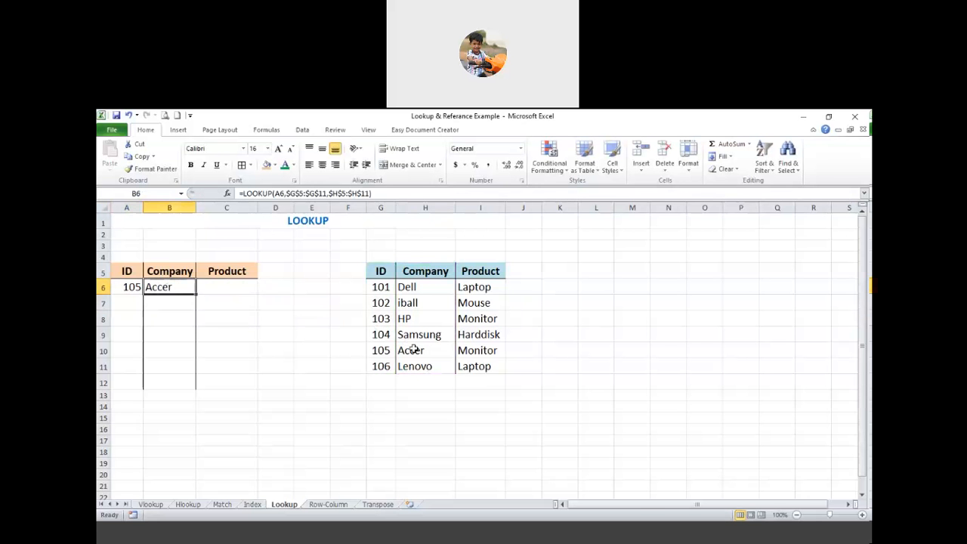
drag(413, 348, 390, 349)
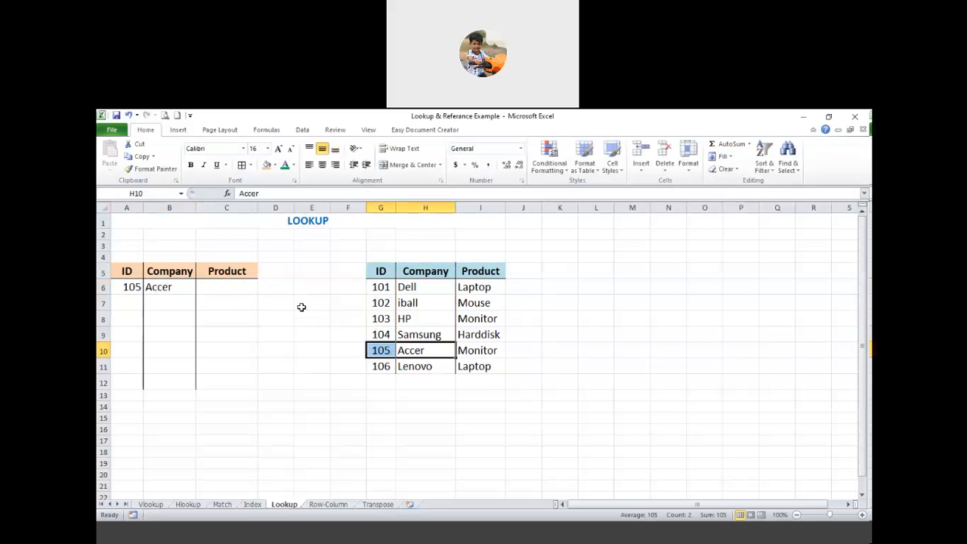
Set the ID in A6 to 103 and check the returned company against the lookup table.
click(380, 318)
click(139, 287)
text(1)
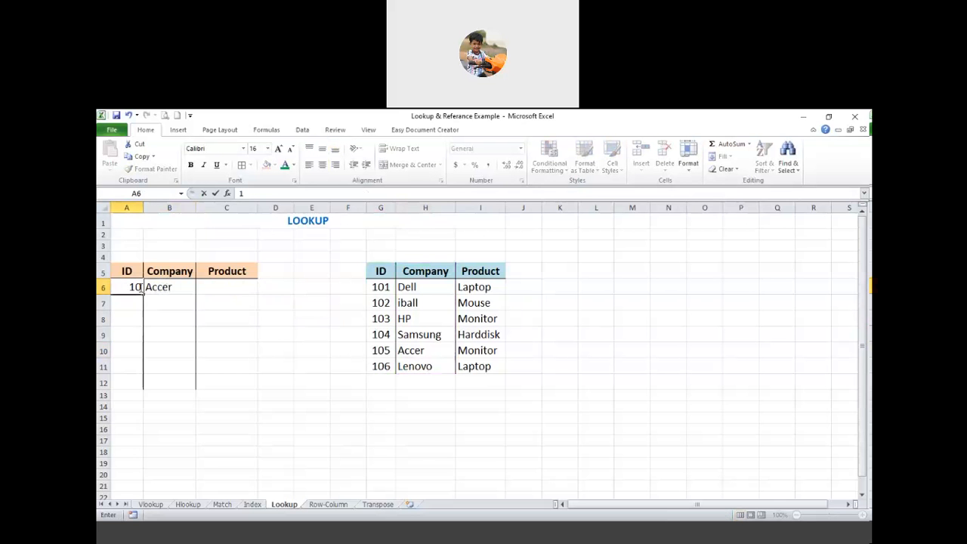
text(03)
key(Return)
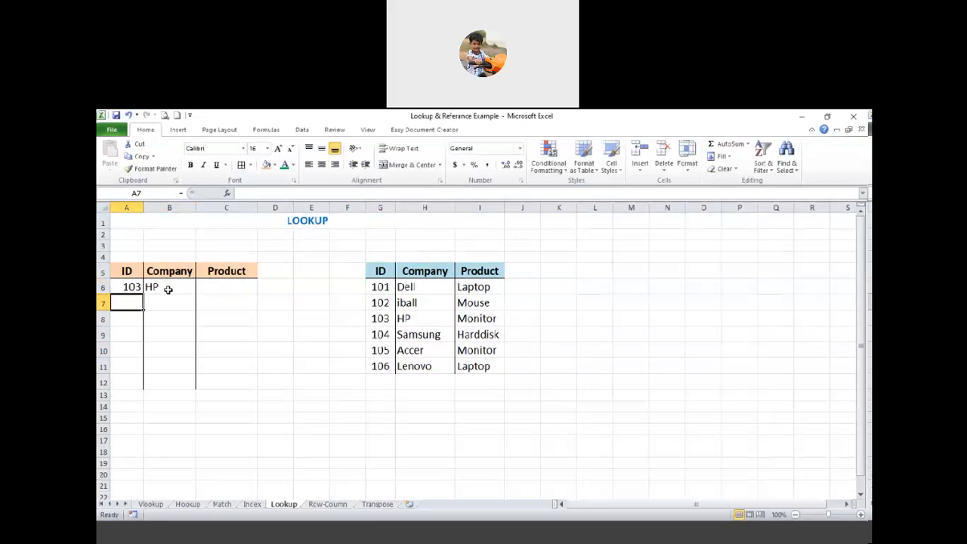
click(168, 289)
click(421, 318)
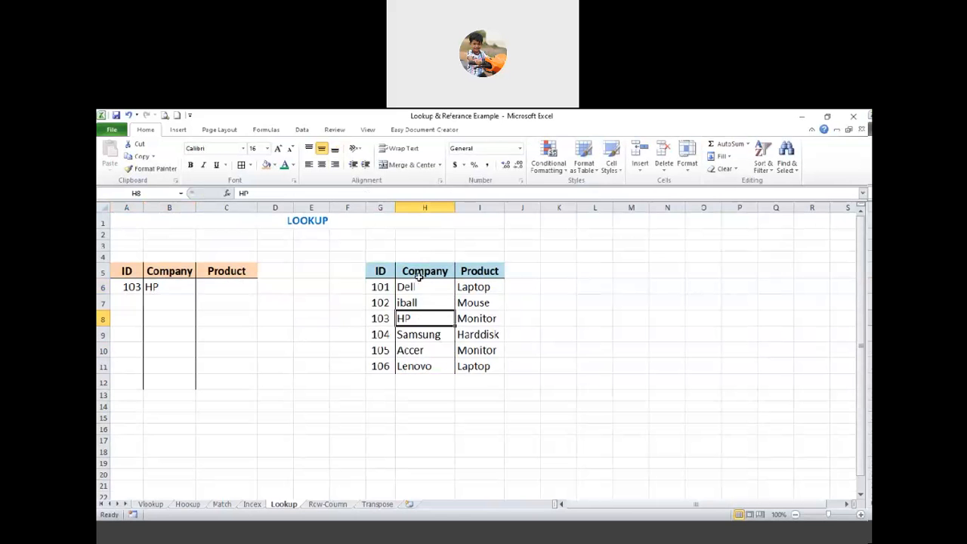
Begin a LOOKUP formula in the Product cell C6 with A6 as the lookup value.
click(219, 287)
text(=)
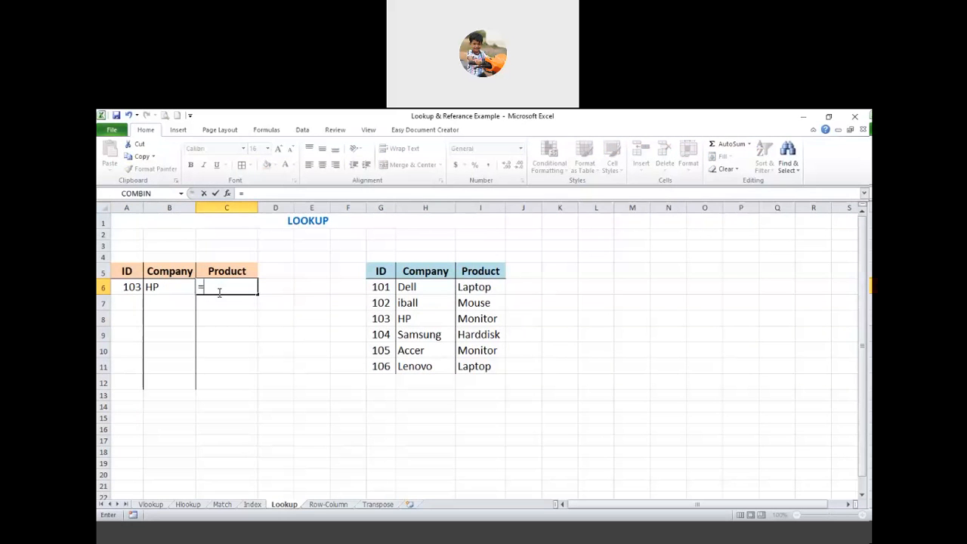
text(loo)
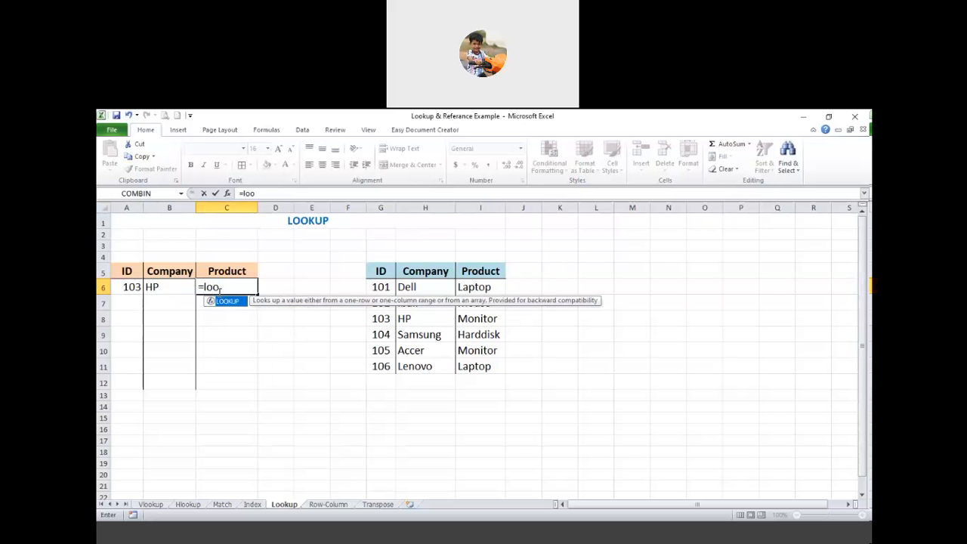
key(Tab)
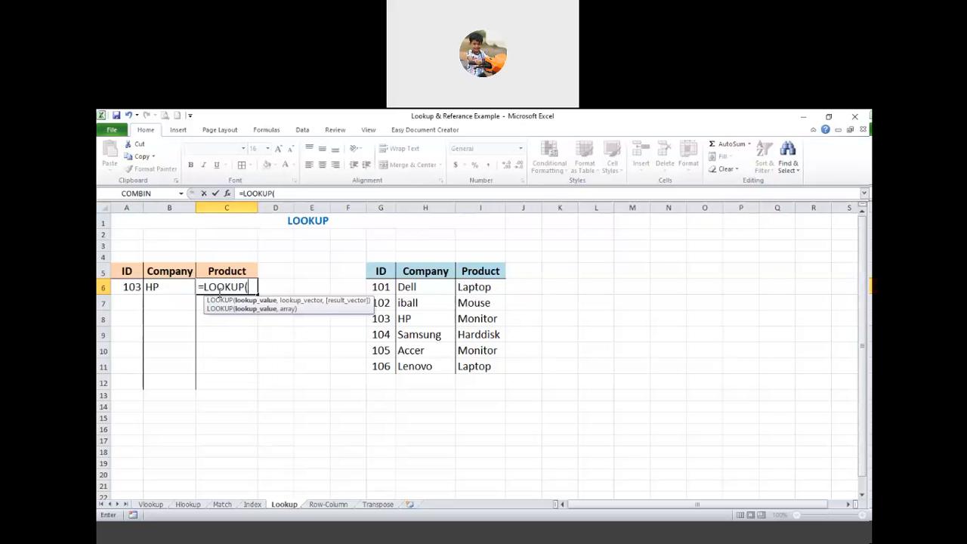
click(125, 286)
text(,)
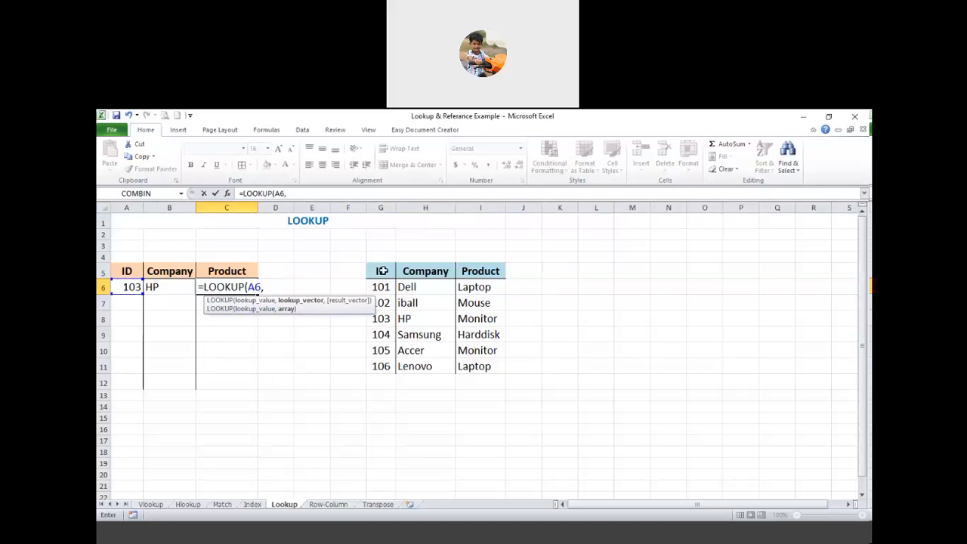
Add the ID range G5:G11 as the formula's lookup vector and make it absolute as $G$5:$G$11.
drag(382, 271, 388, 363)
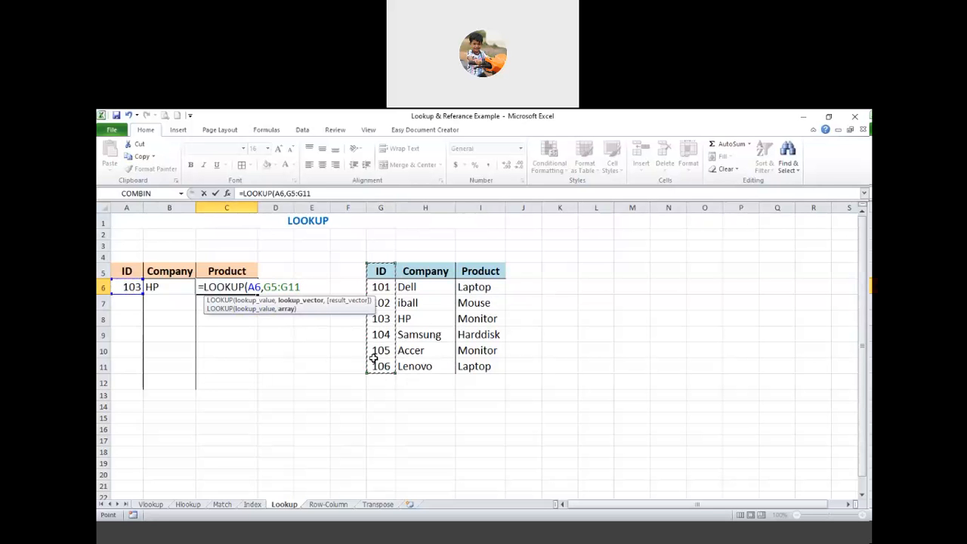
text(,)
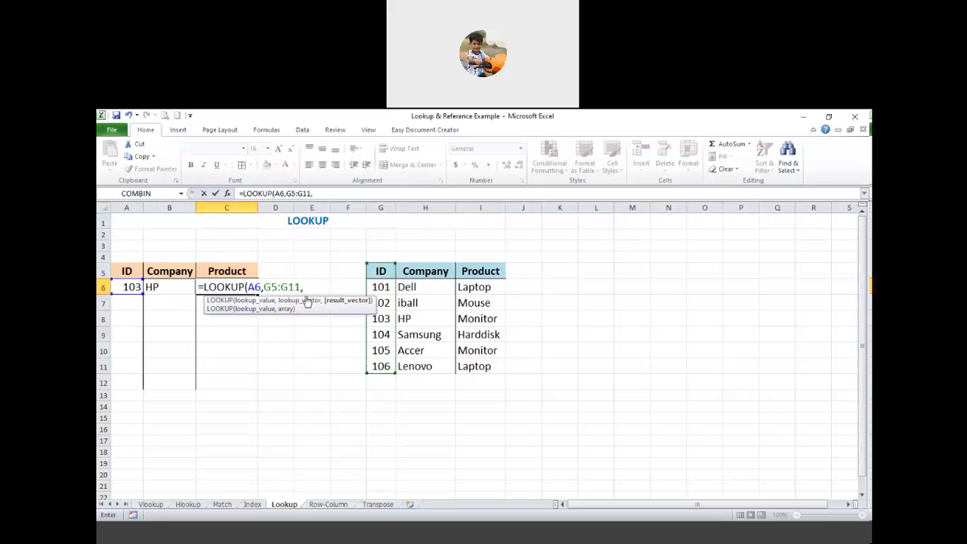
key(BackSpace)
drag(300, 287, 266, 293)
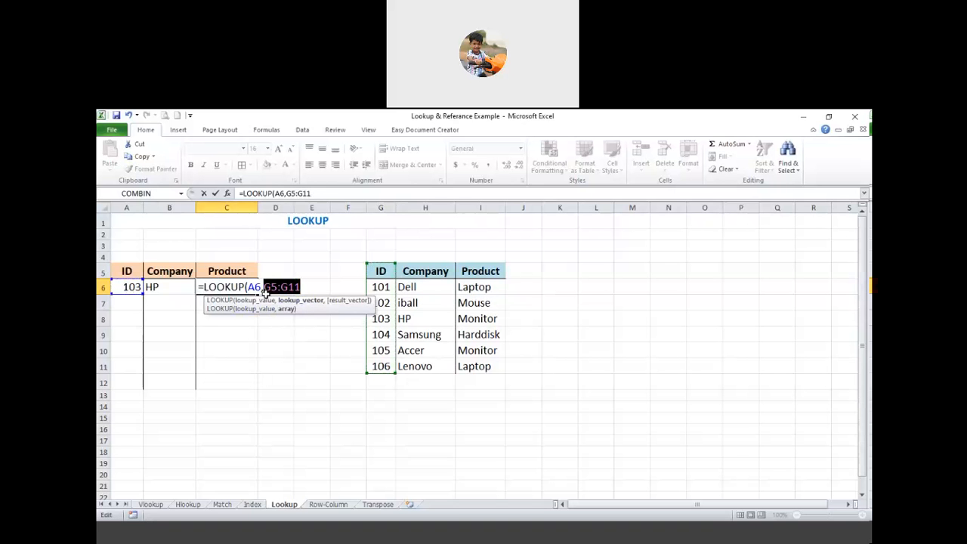
key(F4)
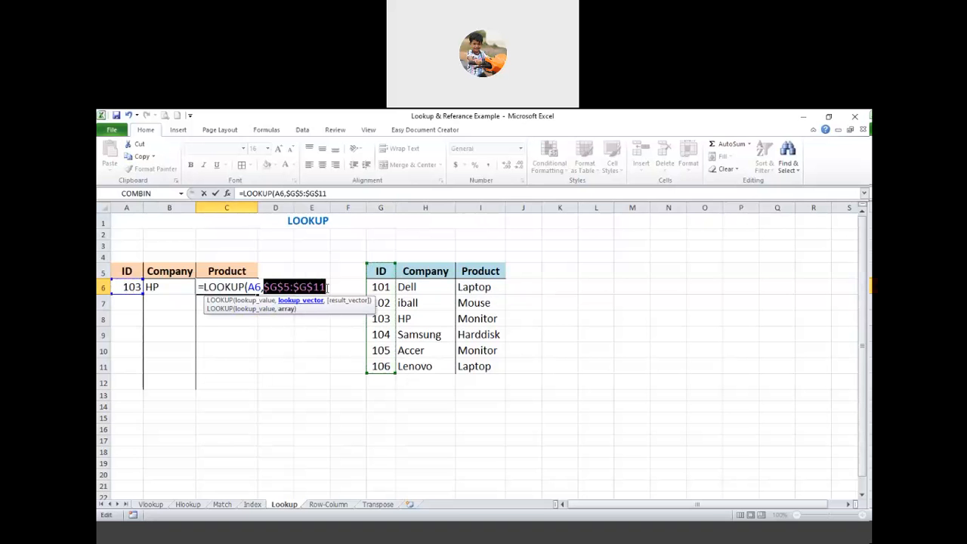
click(327, 287)
text(,)
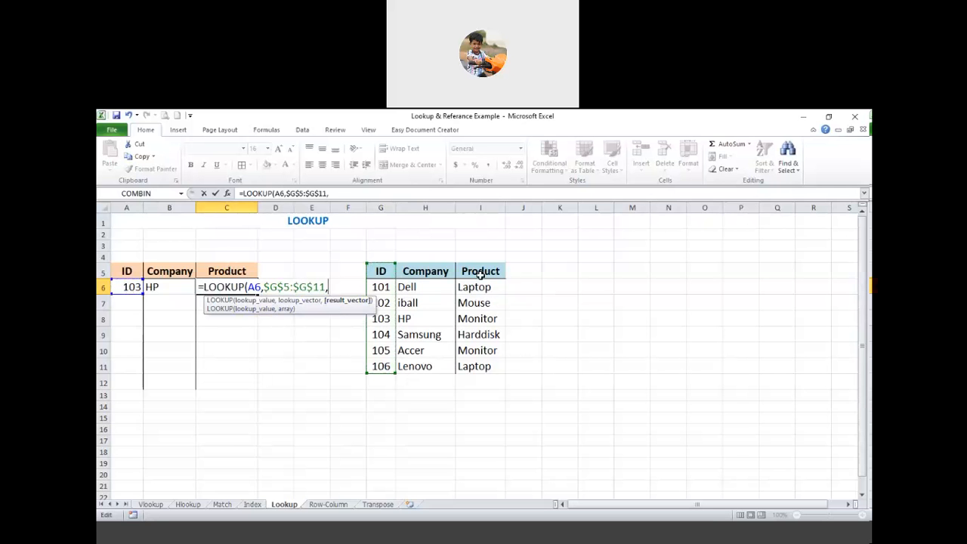
Use the absolute Product range $I$5:$I$11 as the result vector and complete the LOOKUP formula in C6.
drag(481, 274, 480, 367)
drag(337, 287, 339, 316)
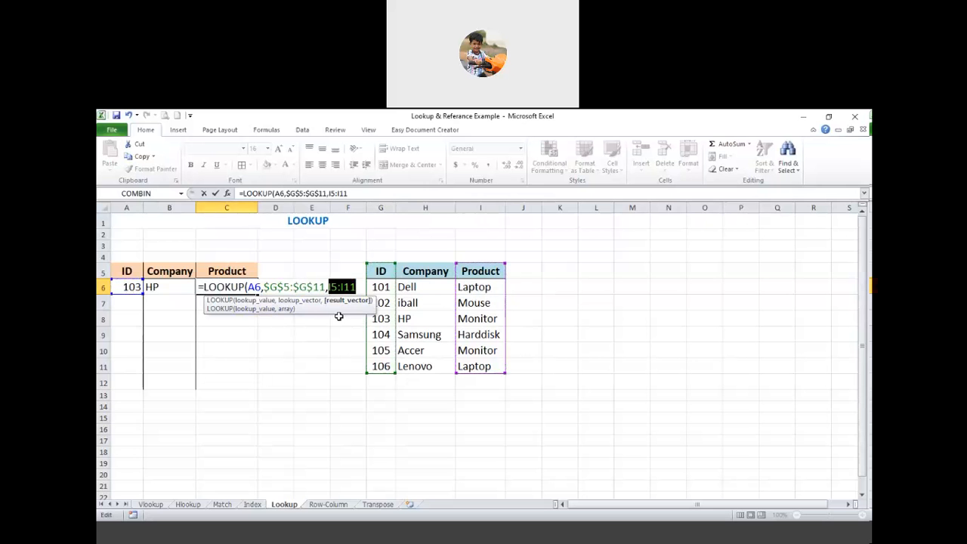
key(F4)
key(Right)
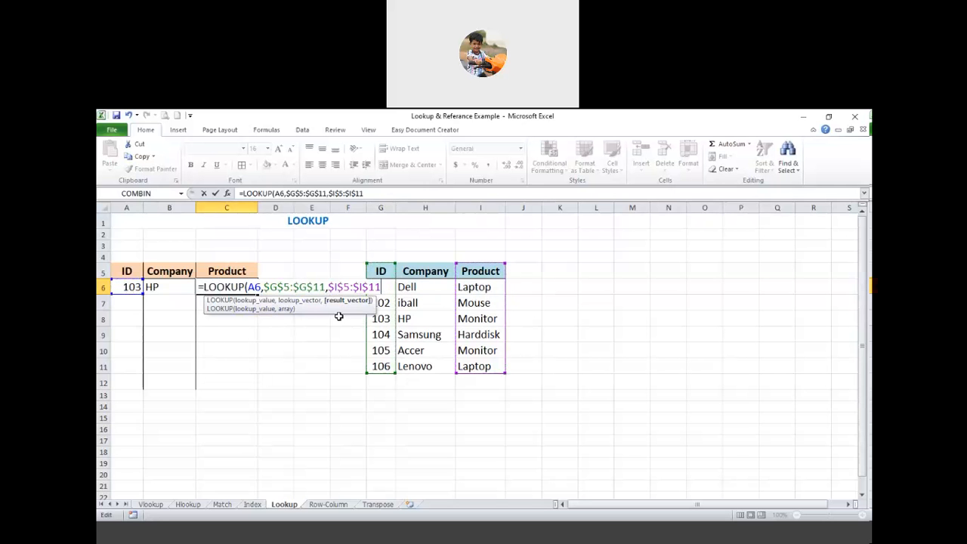
text())
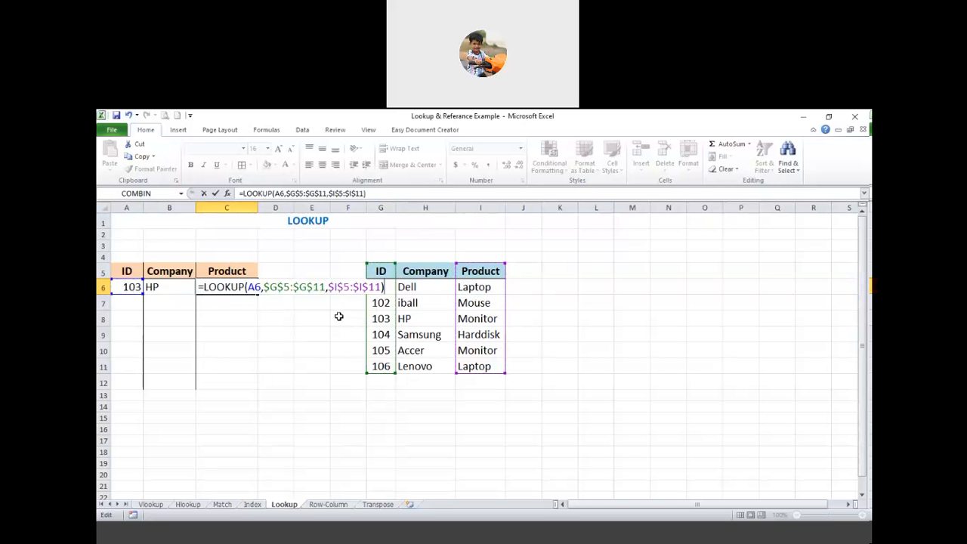
key(Return)
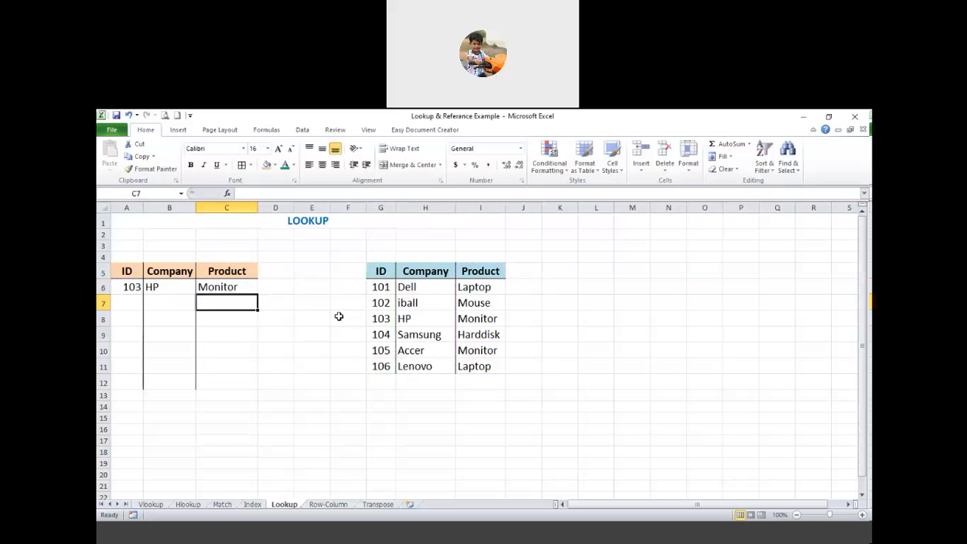
click(319, 378)
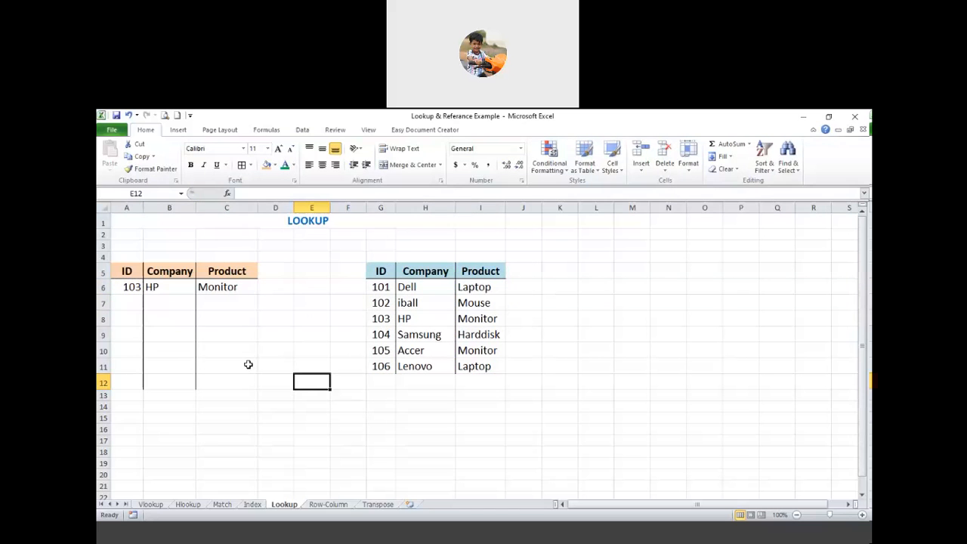
Convert the range A5:C6 into a table with headers.
click(126, 271)
shift+click(216, 287)
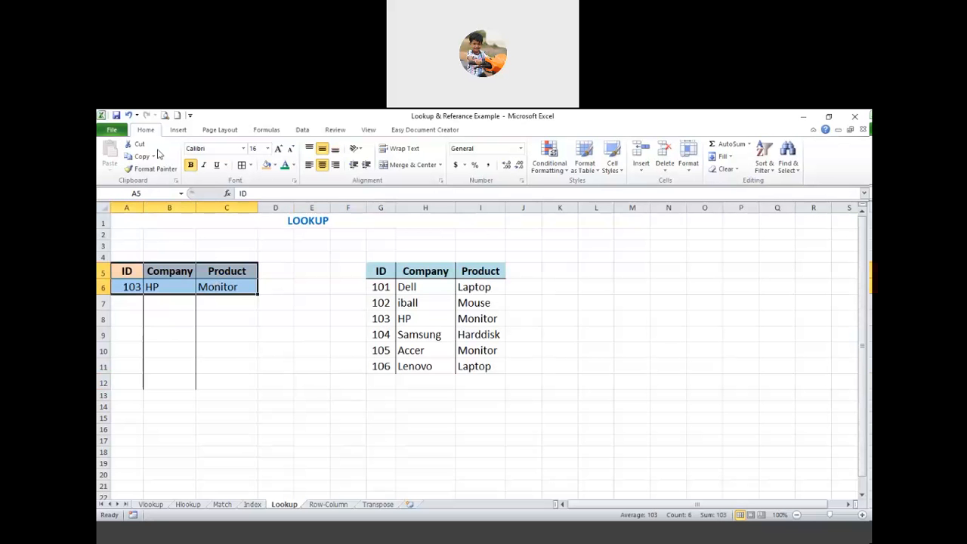
click(177, 130)
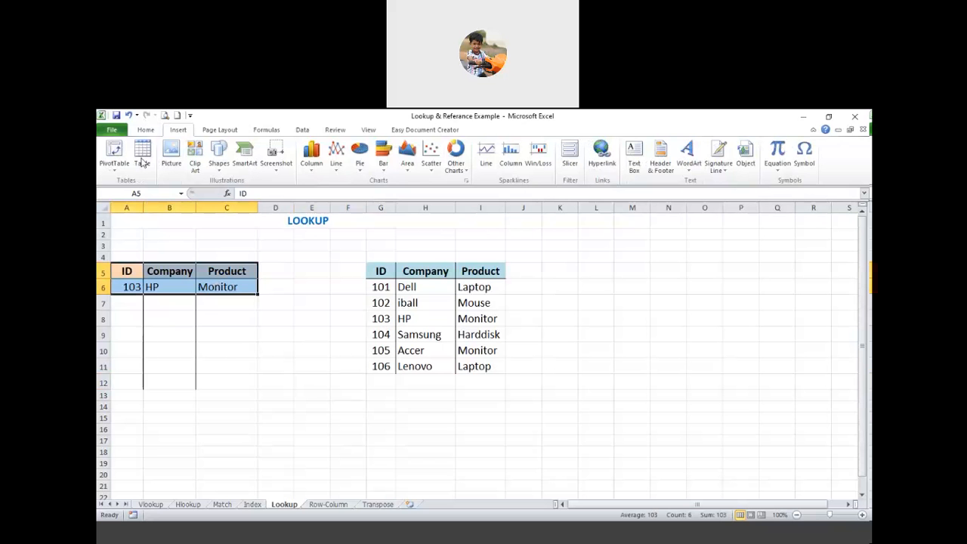
click(142, 162)
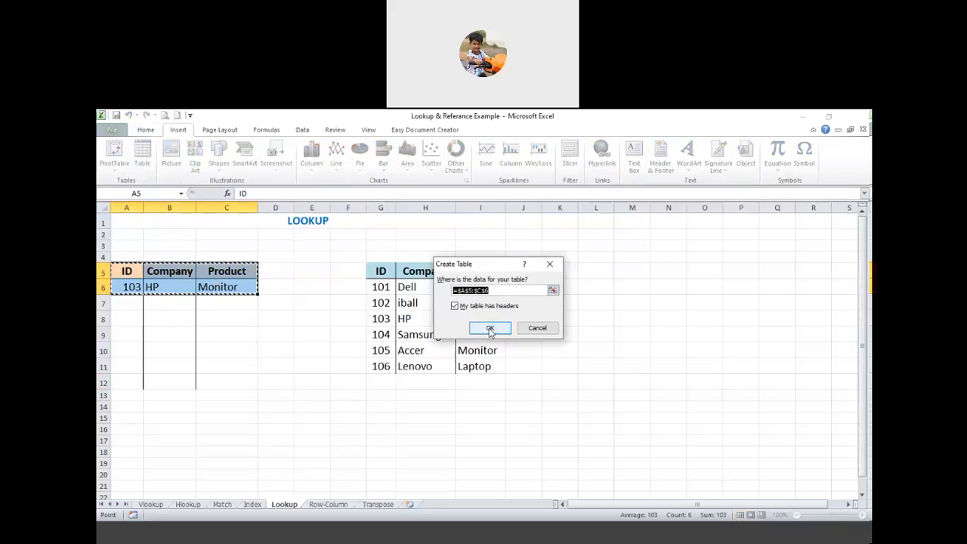
key(Return)
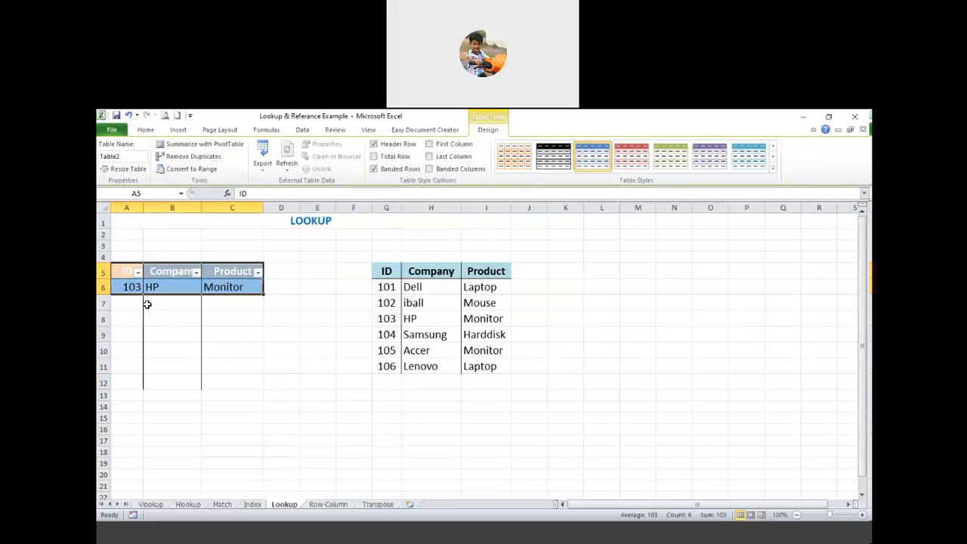
click(170, 318)
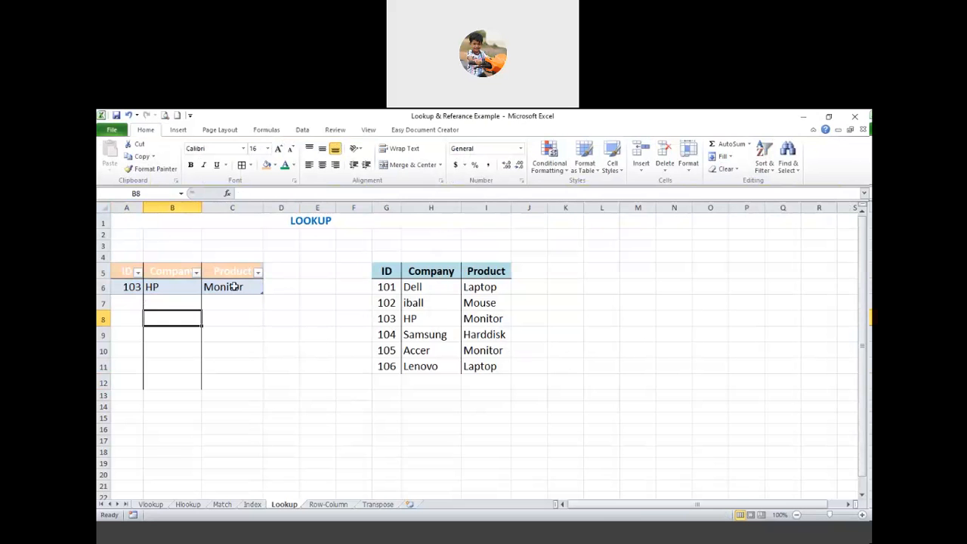
Apply the Medium table style with an orange header and grey banded rows to the table in A5:C6.
drag(126, 271, 234, 286)
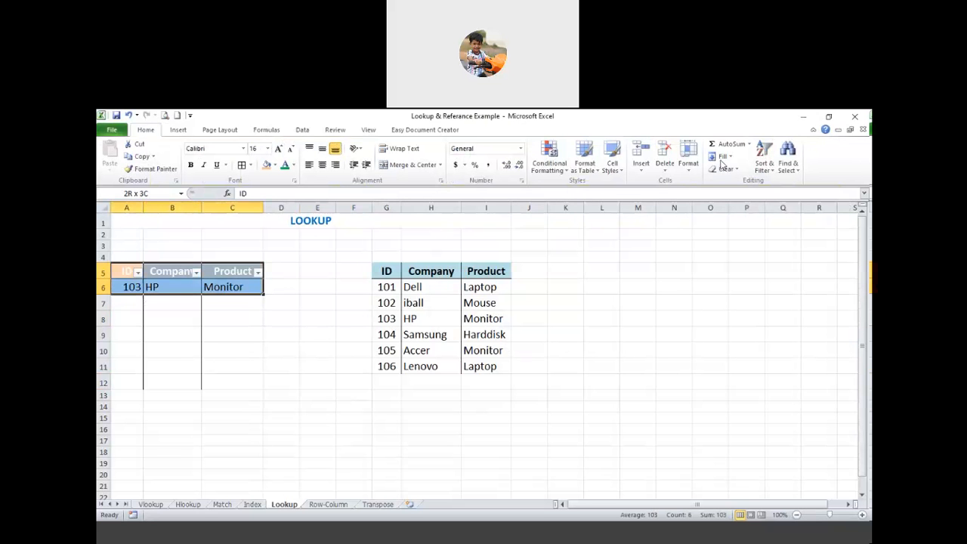
click(772, 169)
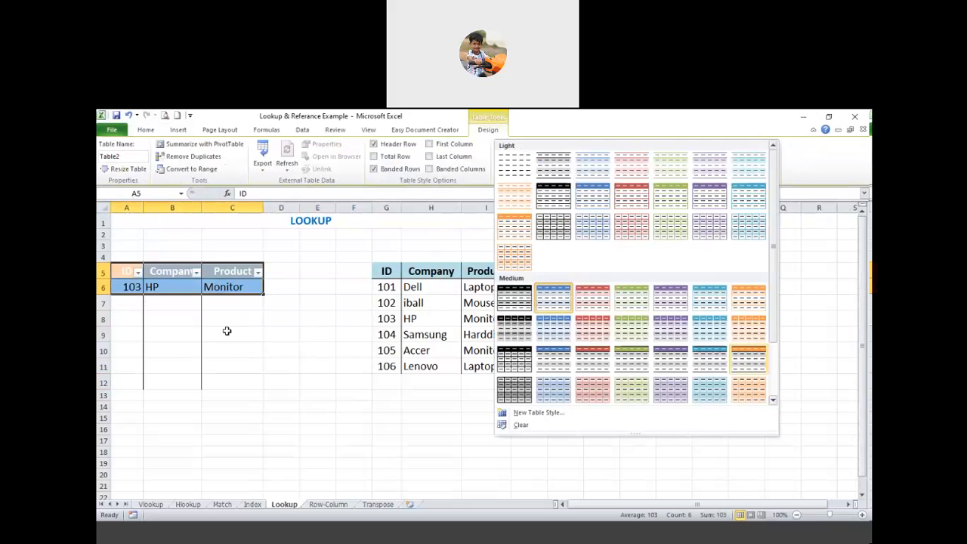
click(748, 360)
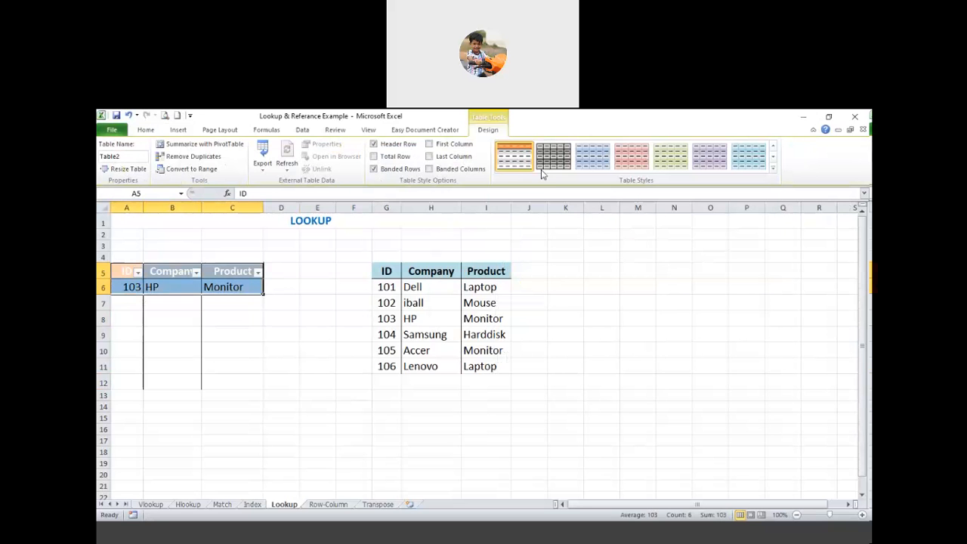
click(235, 324)
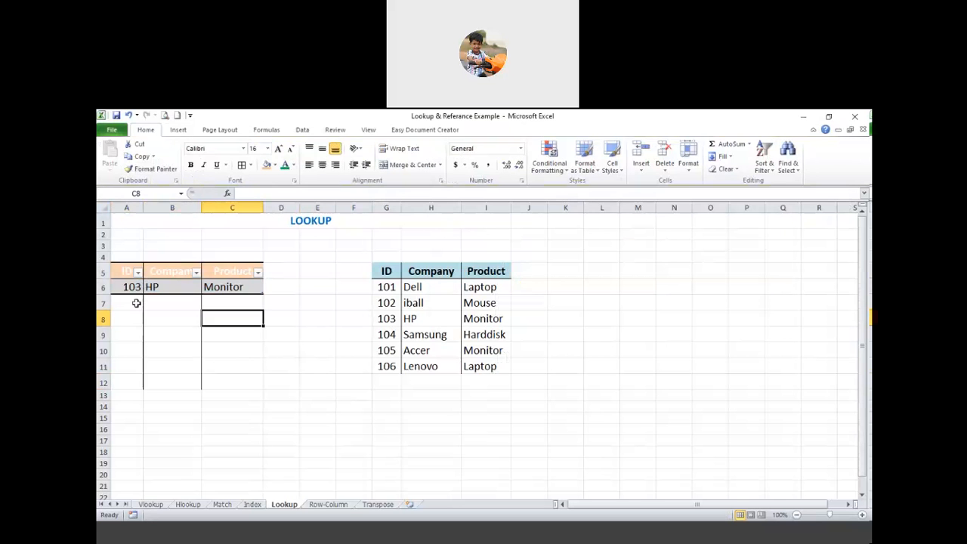
click(136, 303)
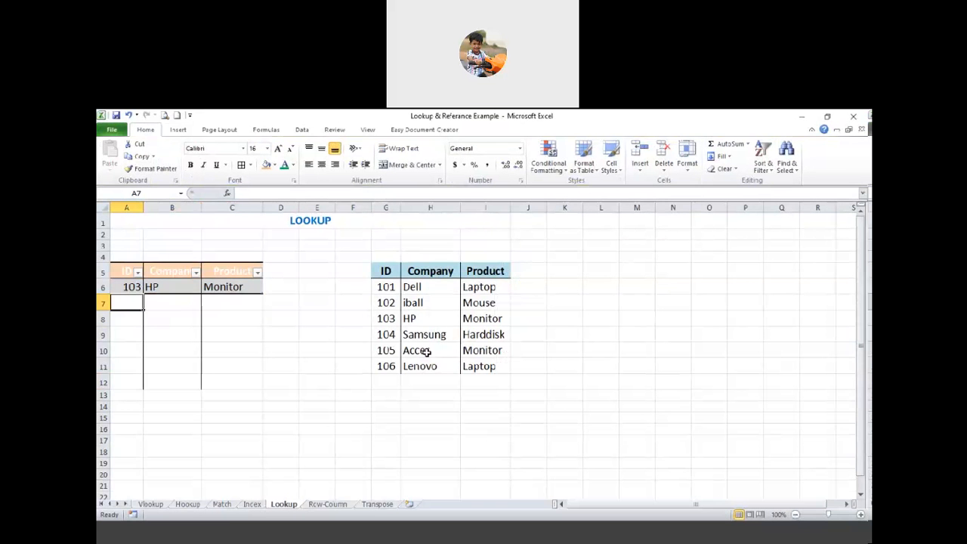
Enter the IDs 104, 101, 105, 106 and 102 in cells A7:A11 beneath the lookup table's first record.
text(104)
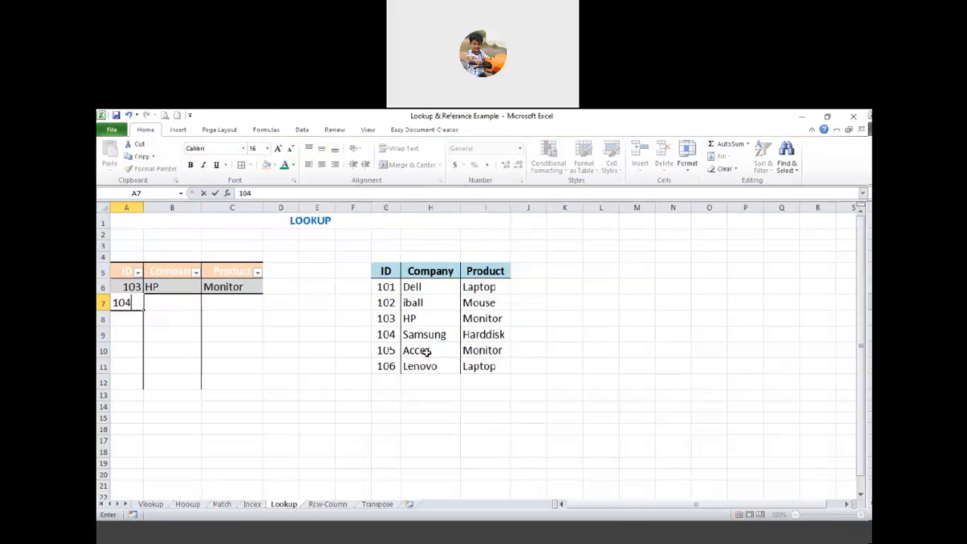
key(Return)
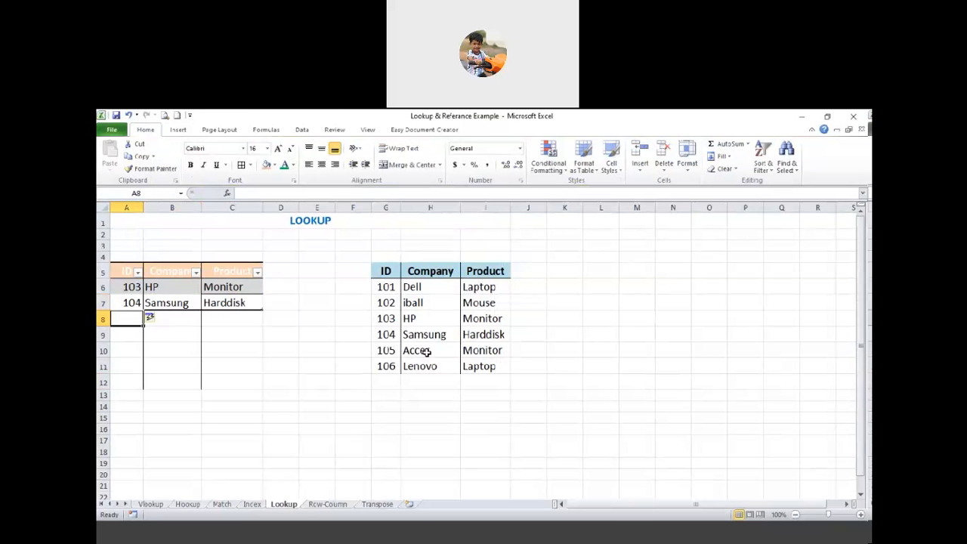
text(101)
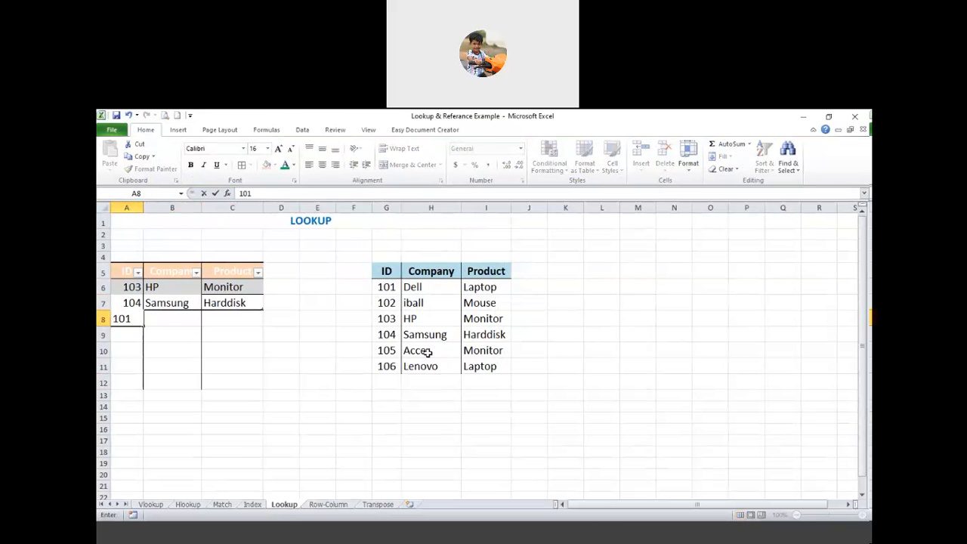
key(Return)
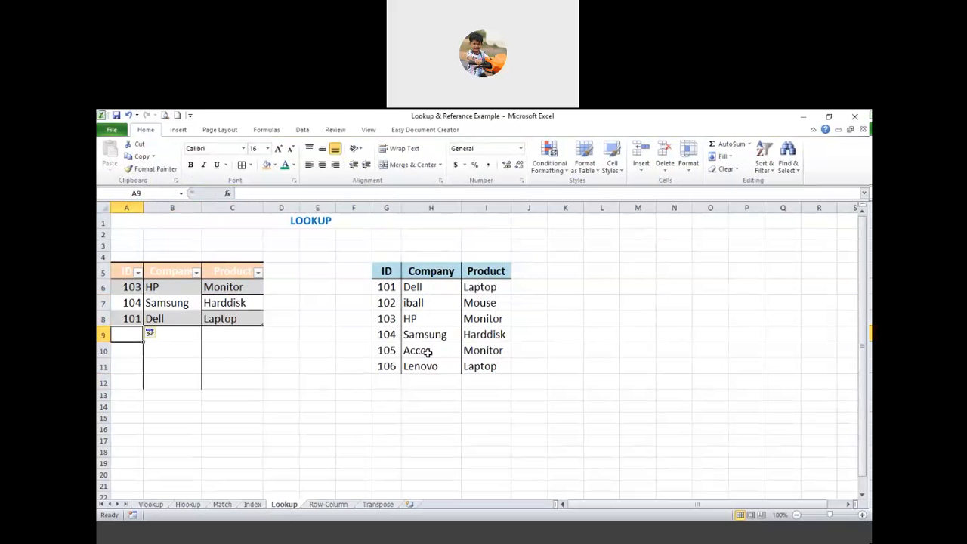
text(105)
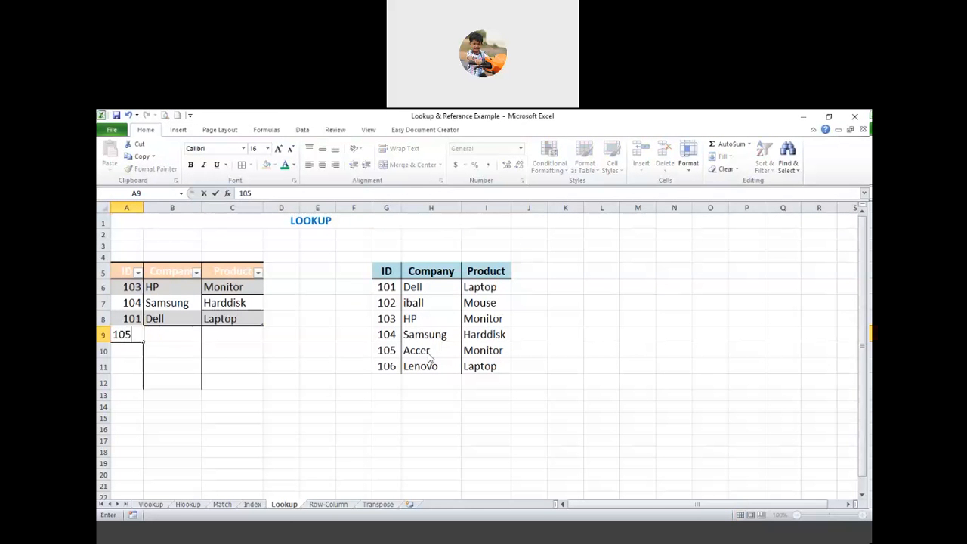
key(Return)
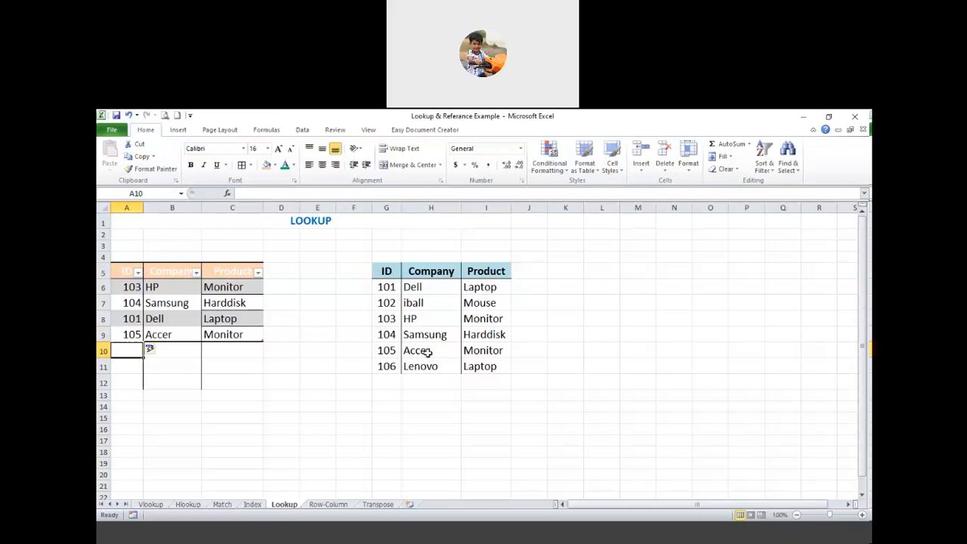
text(106)
key(Return)
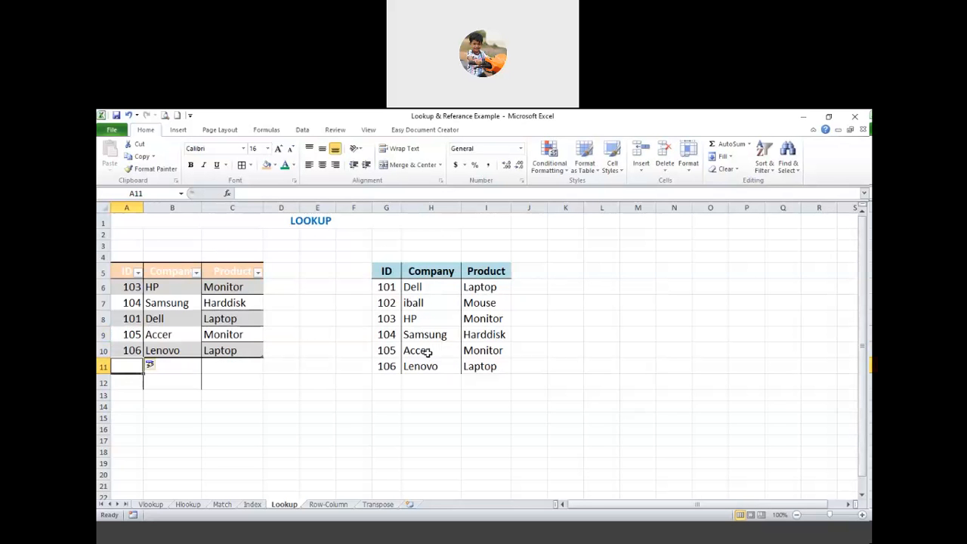
text(102)
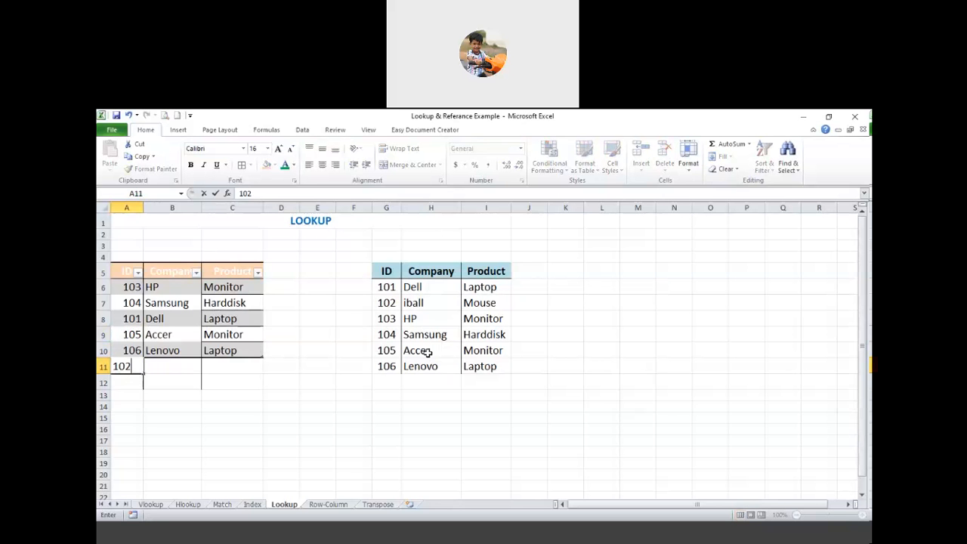
key(Return)
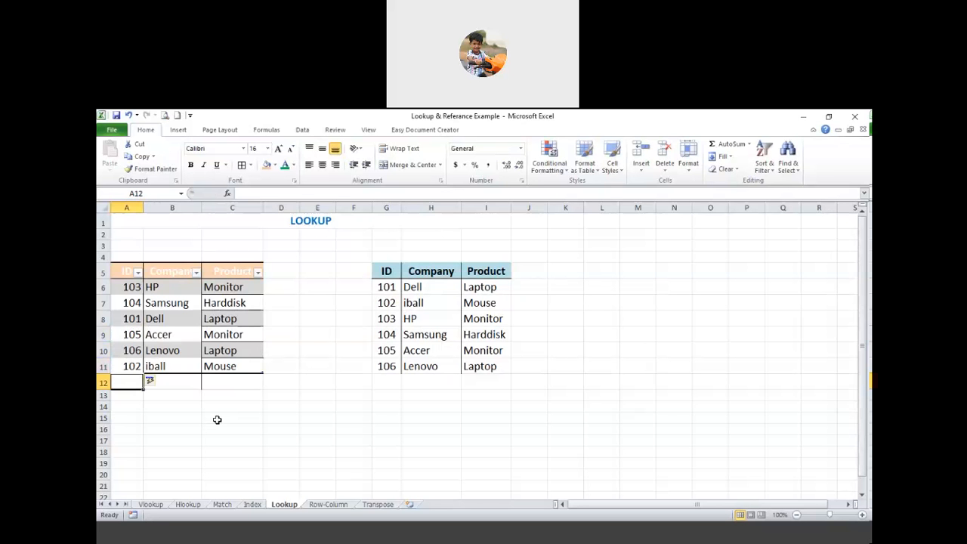
click(215, 289)
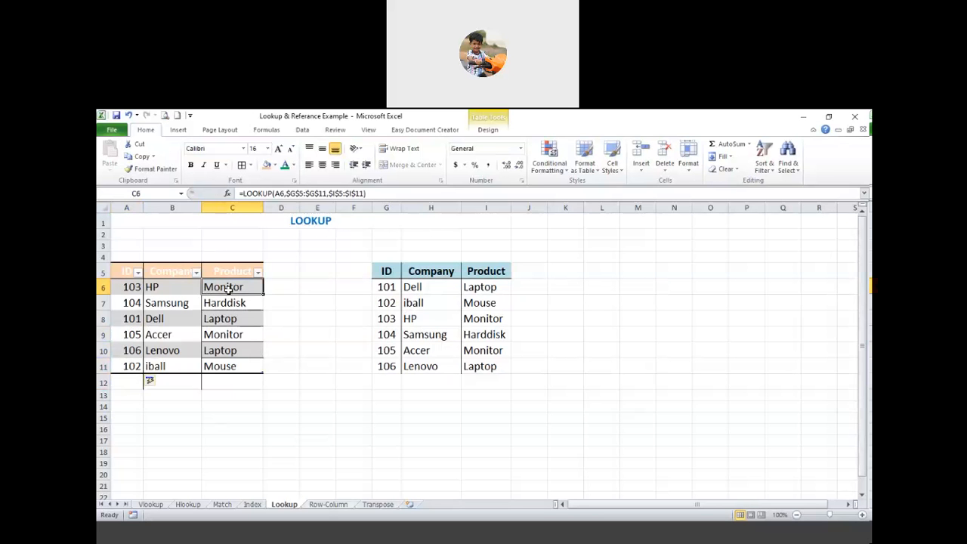
On the Row-Column sheet, extend the title in A1 to "Lookup & Reference Function (Row and Column)".
key(ctrl+Page_Down)
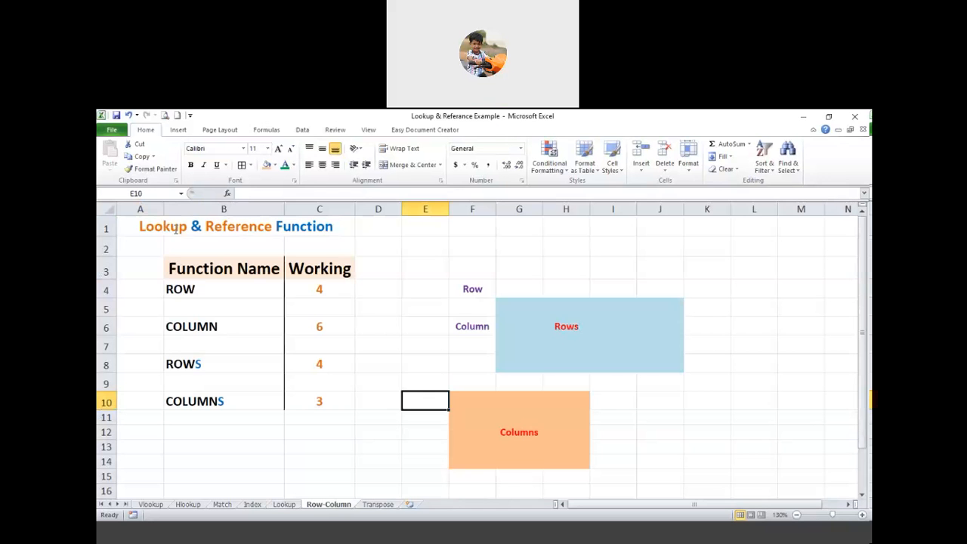
click(278, 233)
double_click(333, 224)
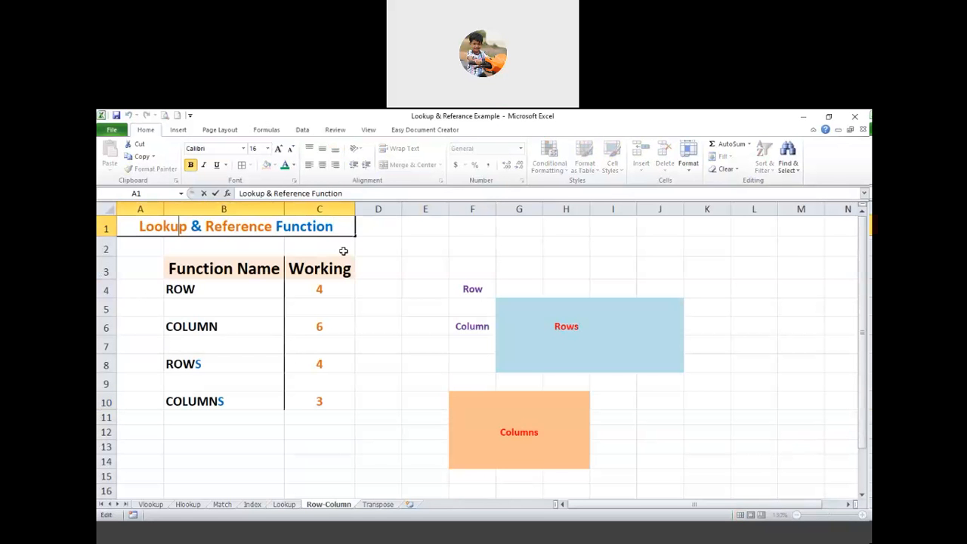
text(()
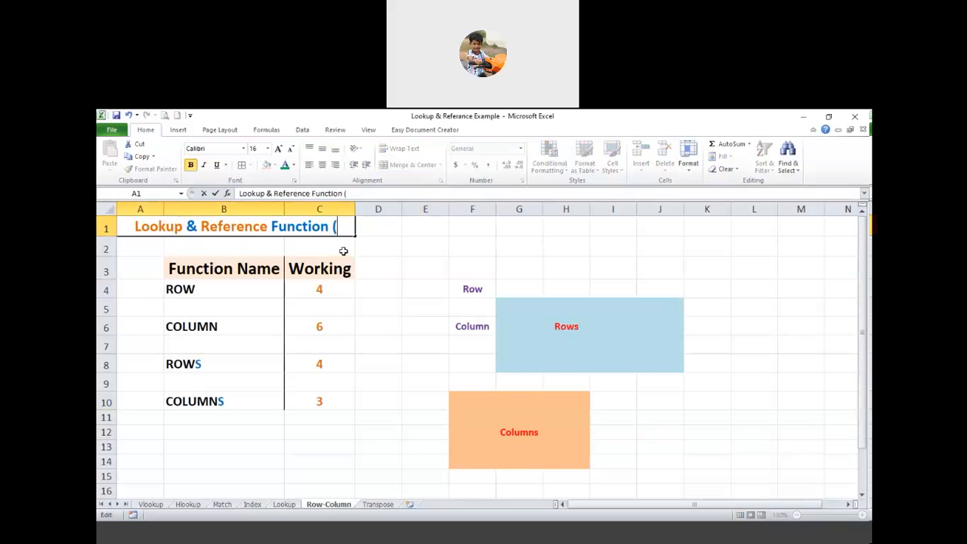
text(Row and)
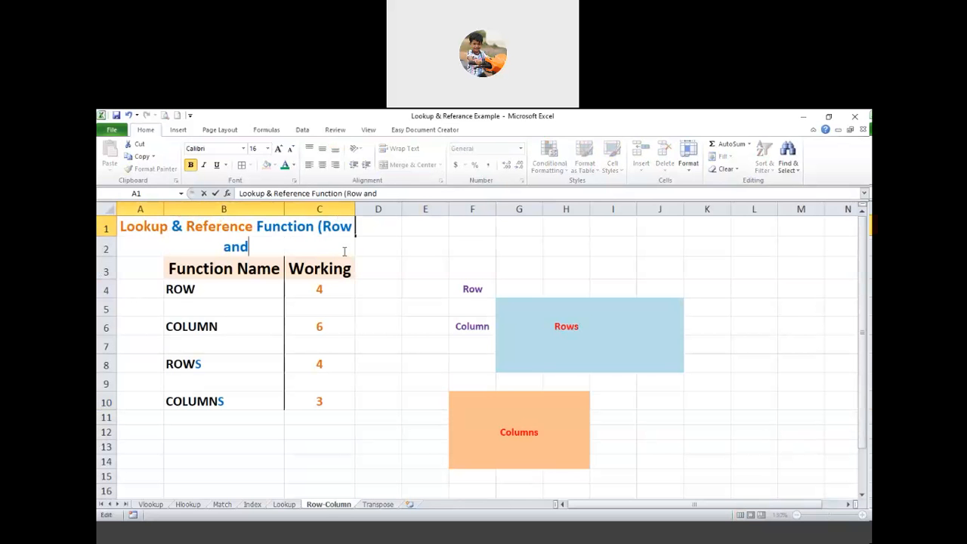
text( Col)
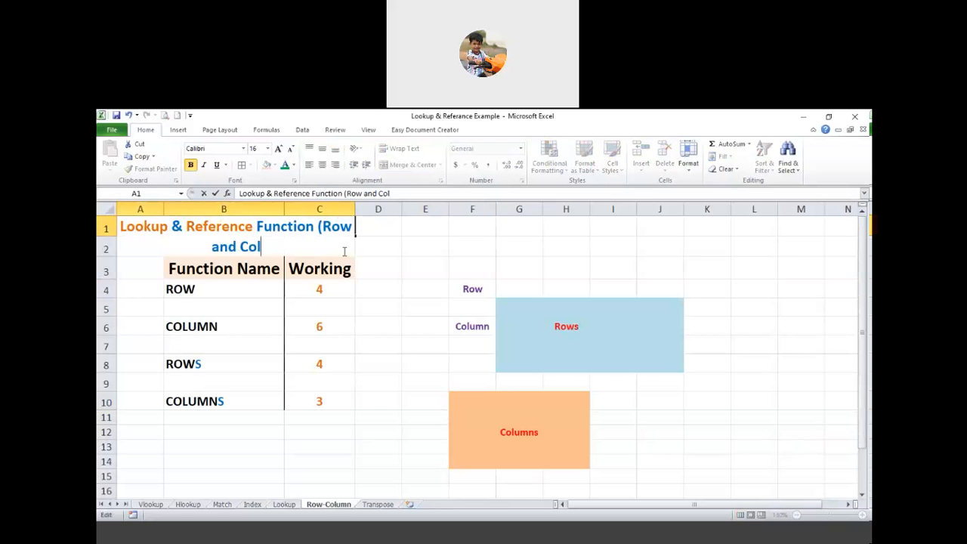
text(um)
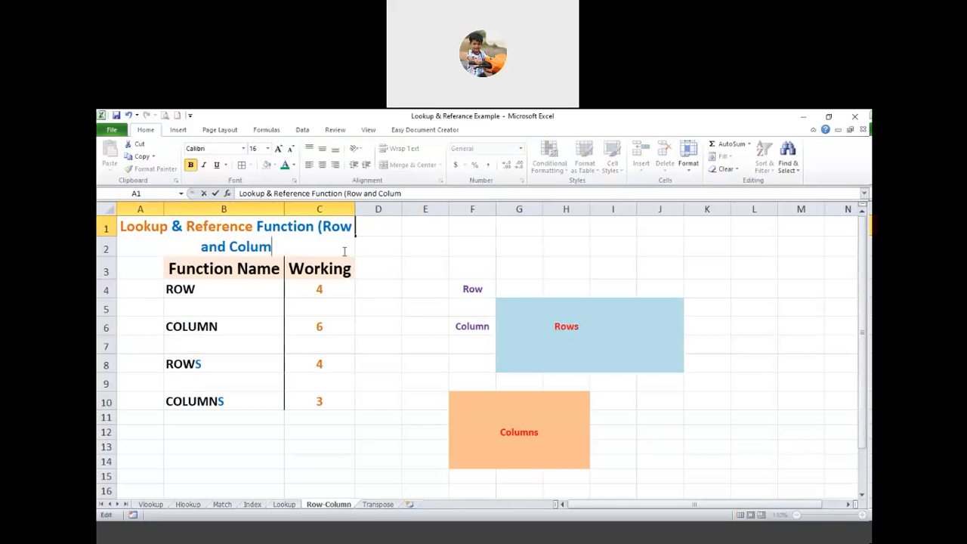
text(n)
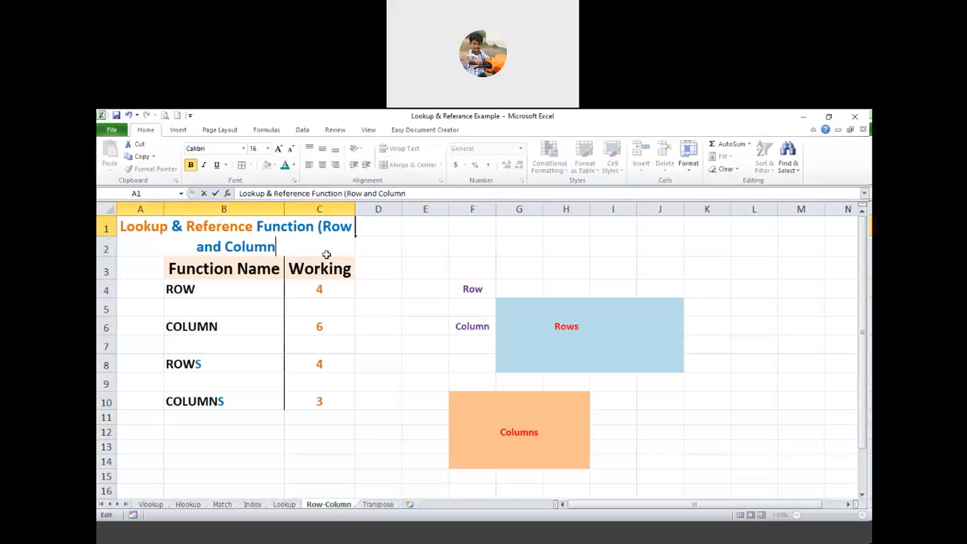
click(377, 343)
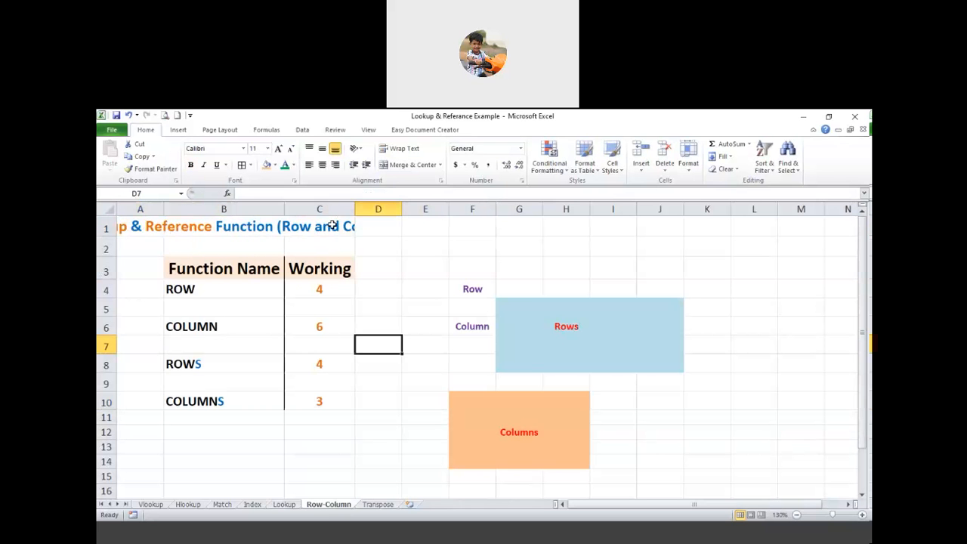
double_click(292, 249)
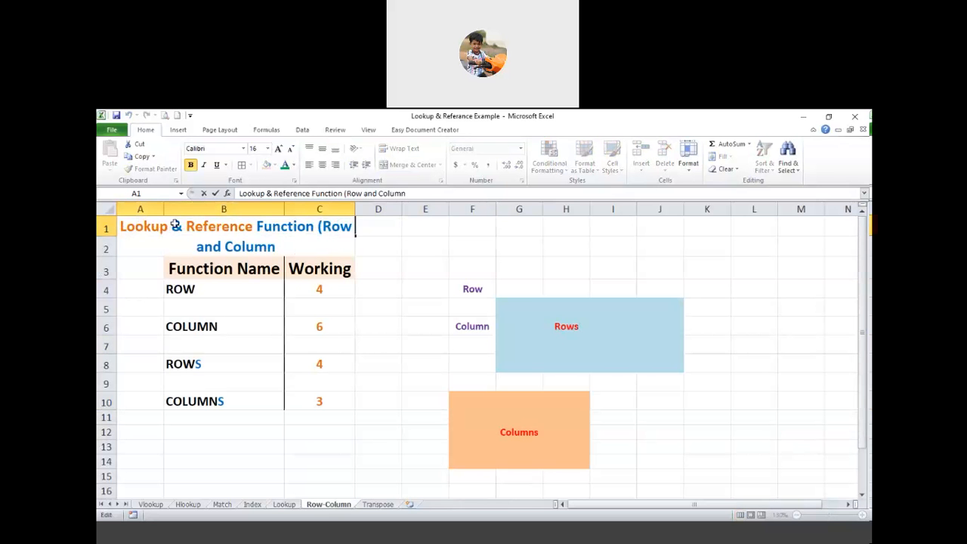
text())
click(215, 193)
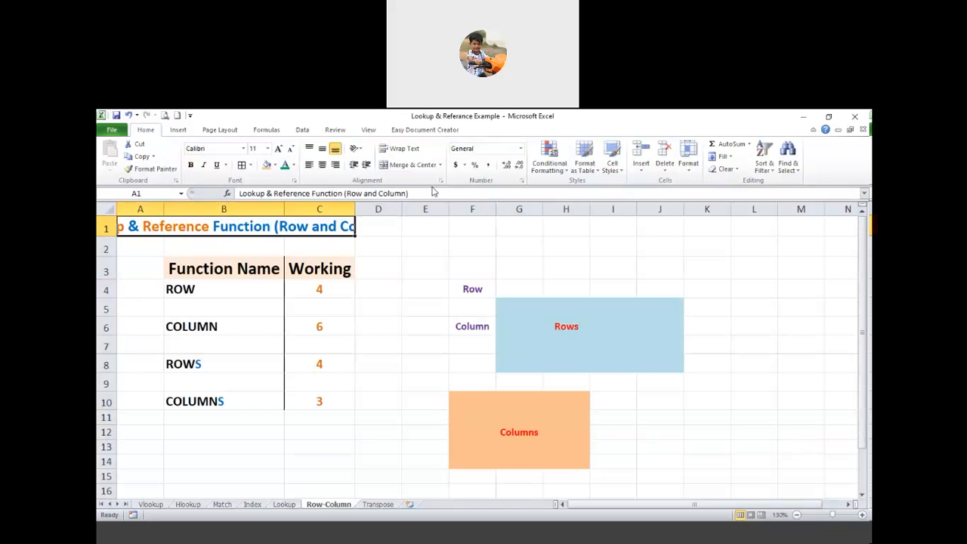
Merge the title across A1:I1 and centre it horizontally.
drag(235, 226, 612, 227)
click(400, 165)
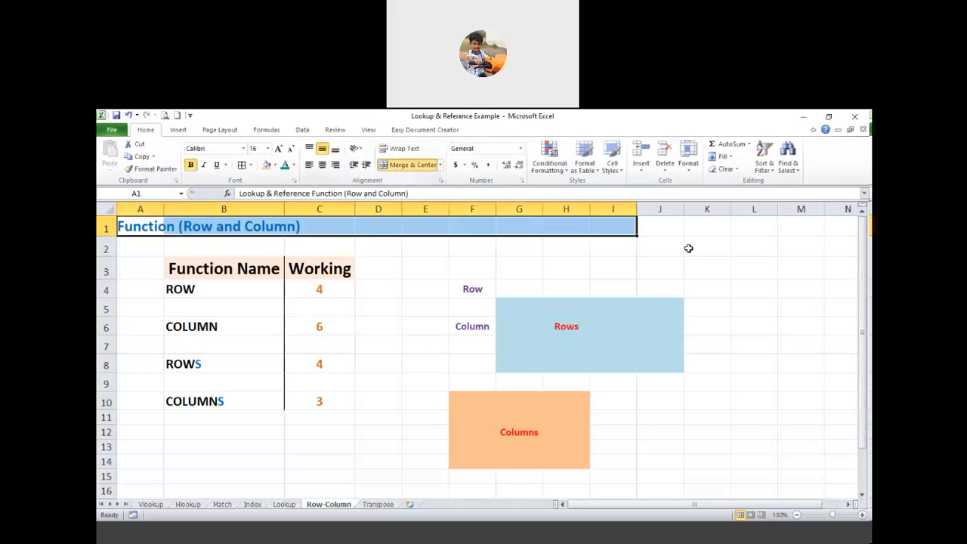
click(322, 165)
click(707, 247)
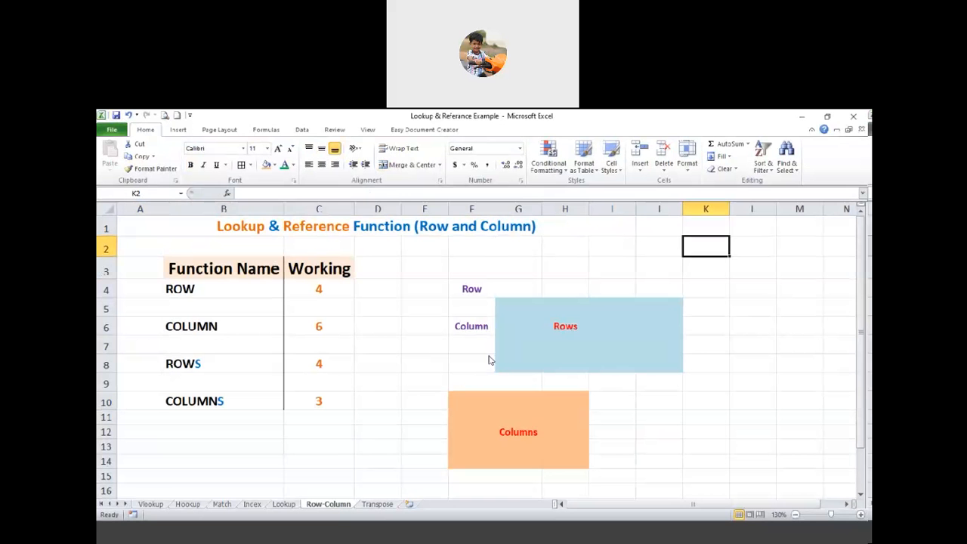
Examine the ROW function entry in B4 and the sample cell F4 labelled Row.
click(226, 291)
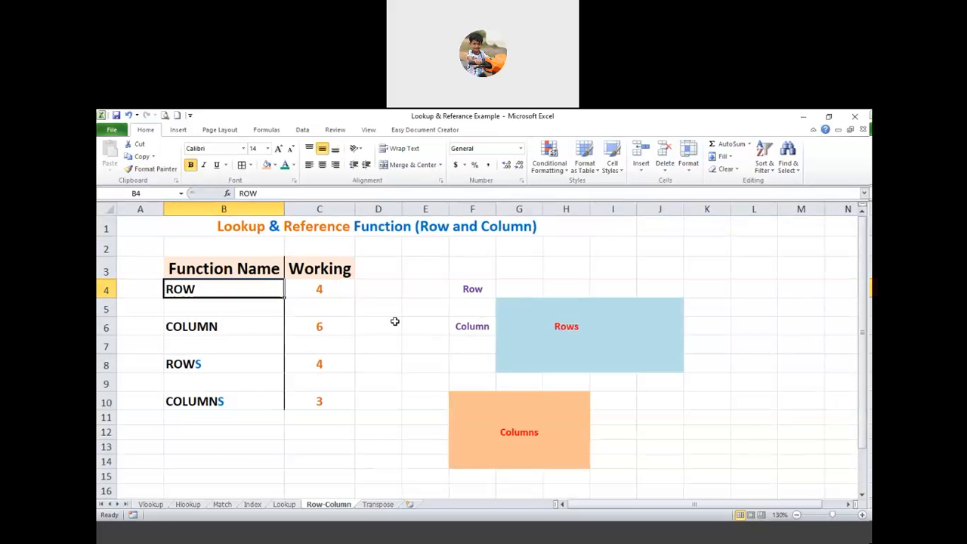
click(470, 289)
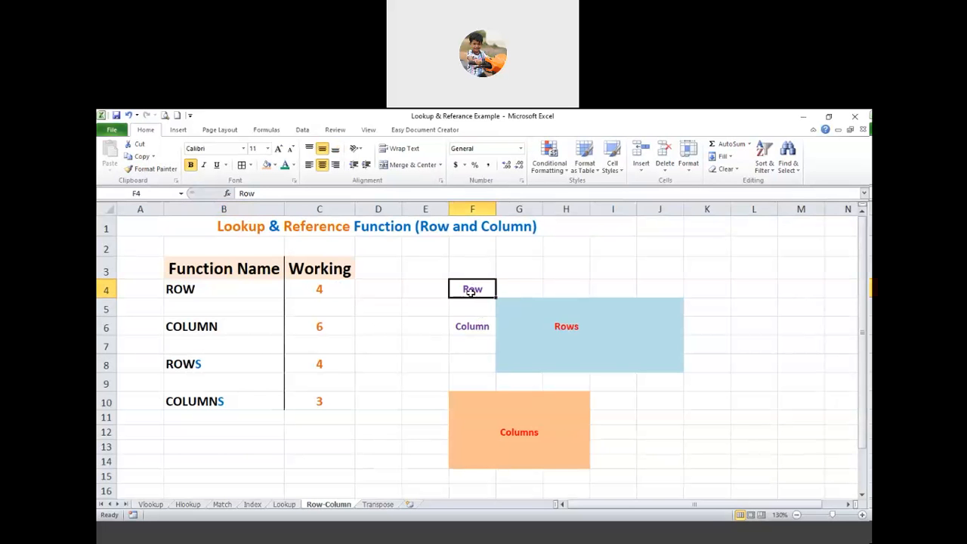